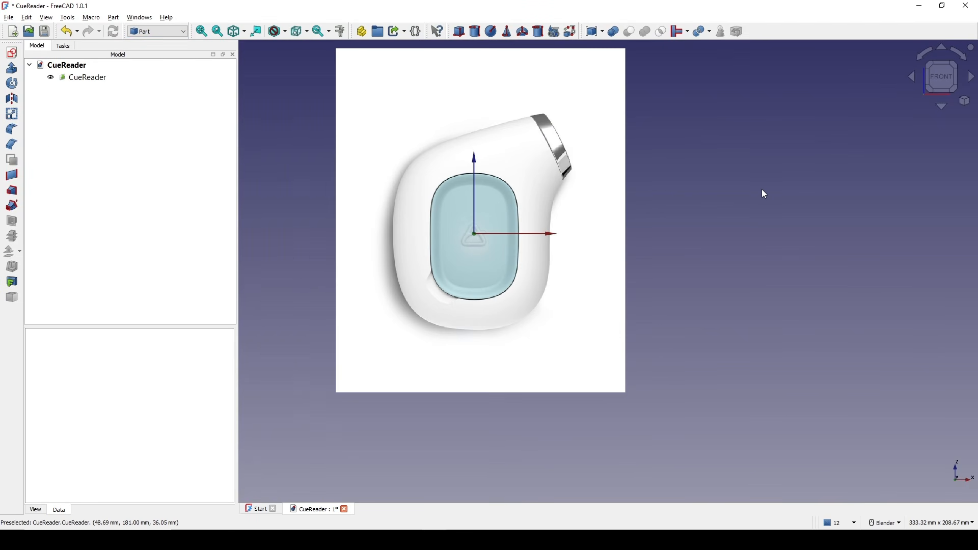
Create a new sketch on the XZ plane.
scroll(458, 173, "up", 2)
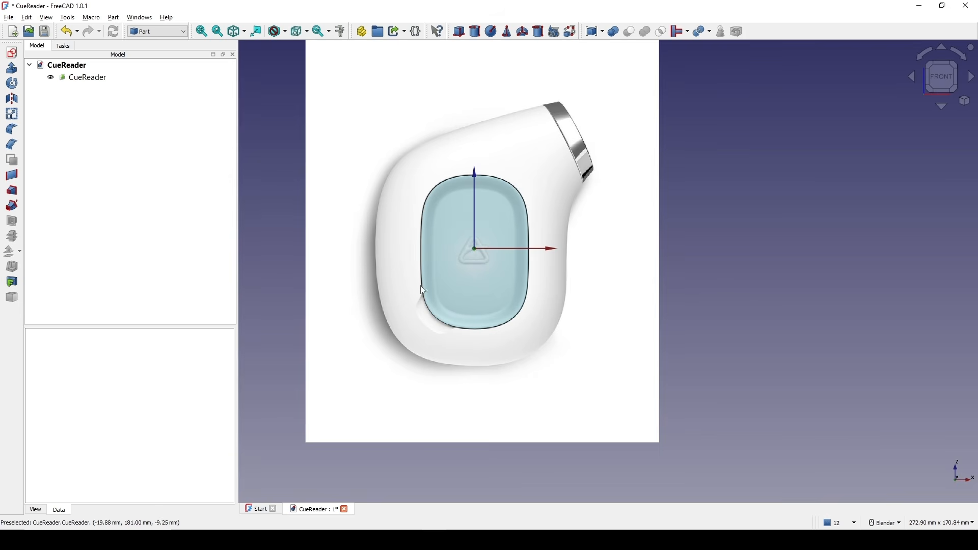
middle_click_drag(502, 210, 491, 190, "shift")
left_click(12, 53)
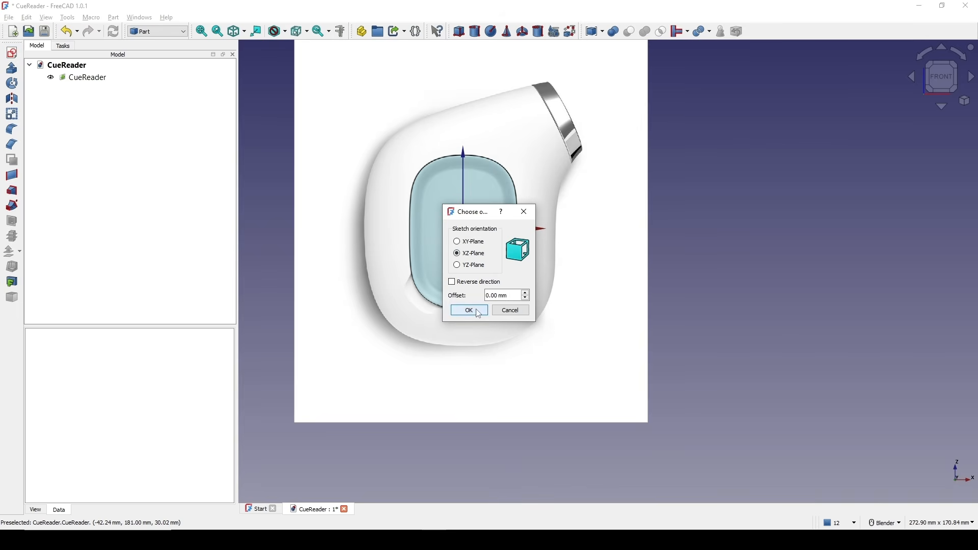
left_click(476, 311)
Draw an open degree-3 B-spline by eight control points tracing the display window outline, starting on the horizontal axis at its right side.
scroll(481, 246, "up", 1)
middle_click_drag(488, 213, 461, 205, "shift")
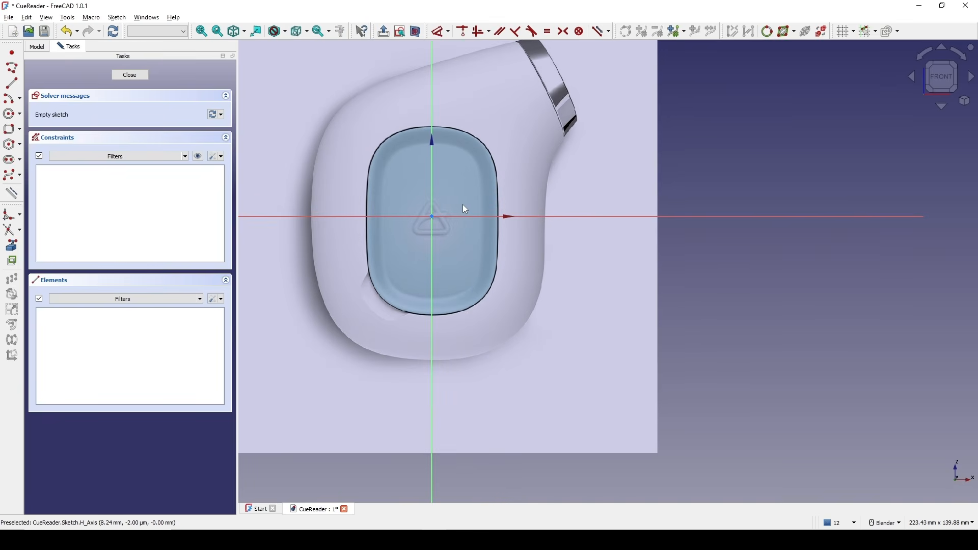
left_click(11, 176)
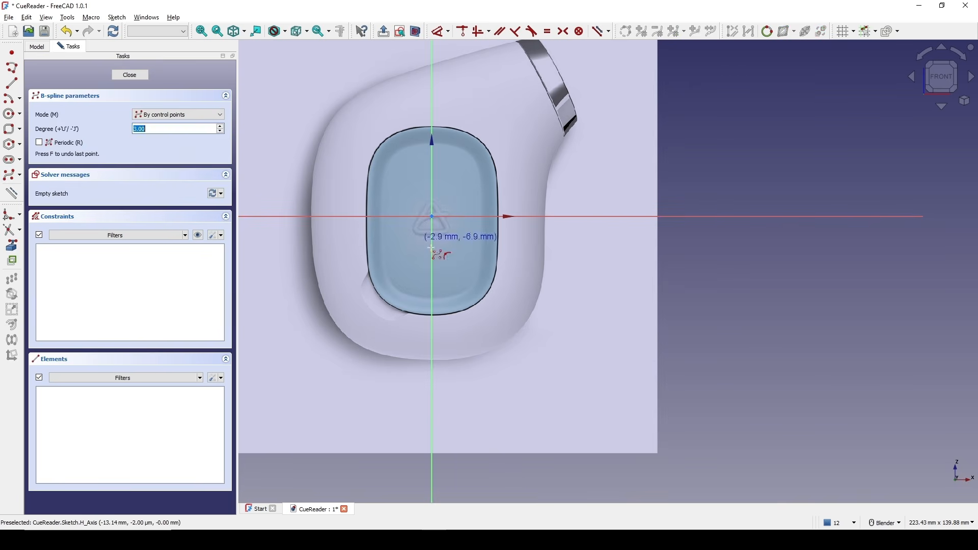
scroll(459, 249, "up", 2)
middle_click_drag(481, 249, 513, 264, "shift")
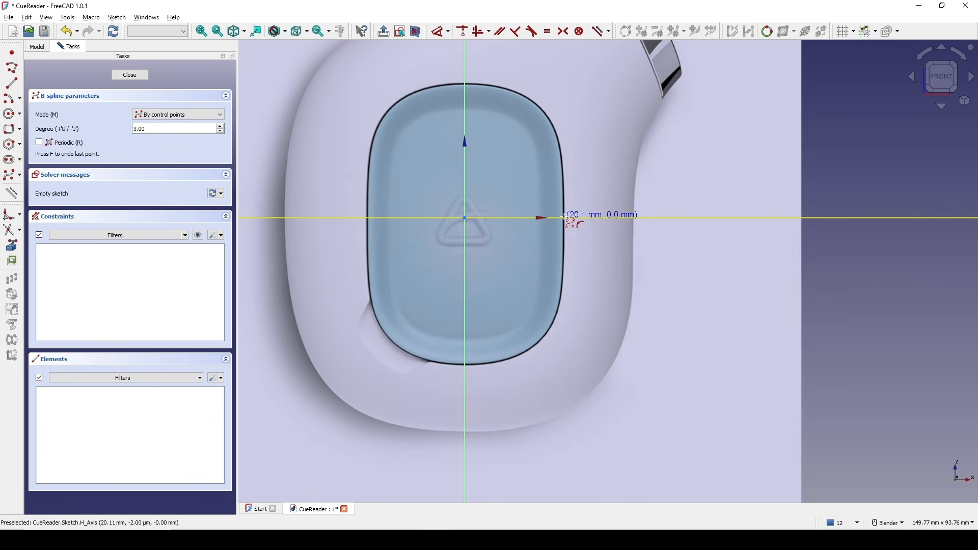
left_click(564, 218)
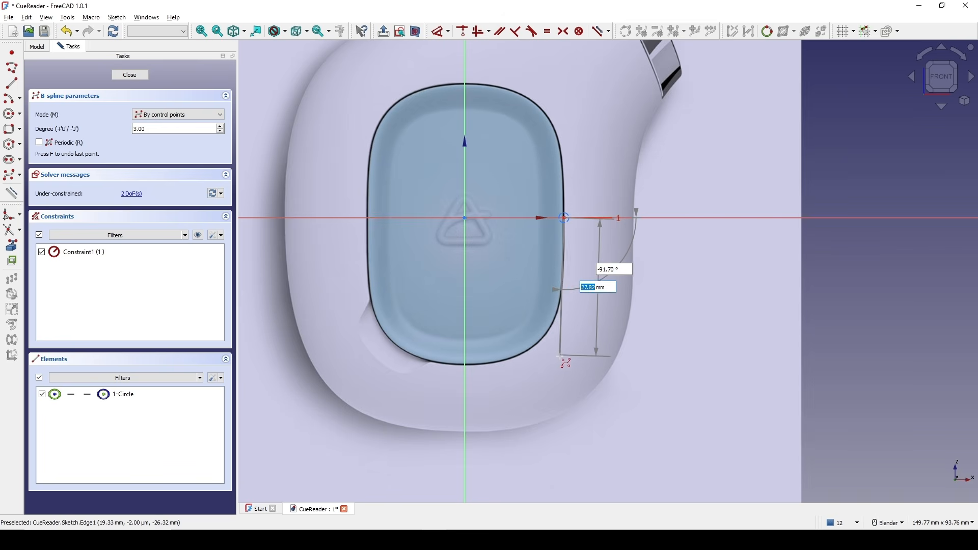
left_click(563, 361)
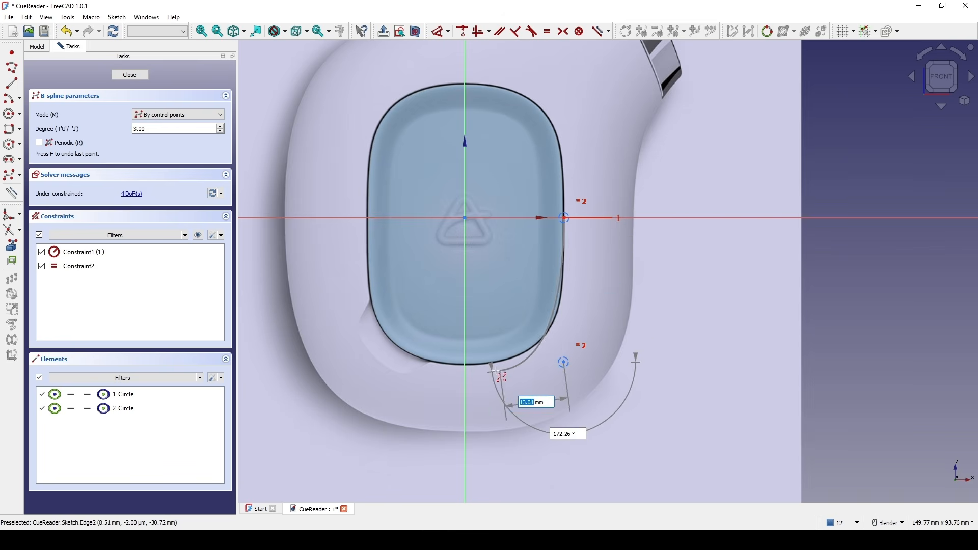
left_click(464, 385)
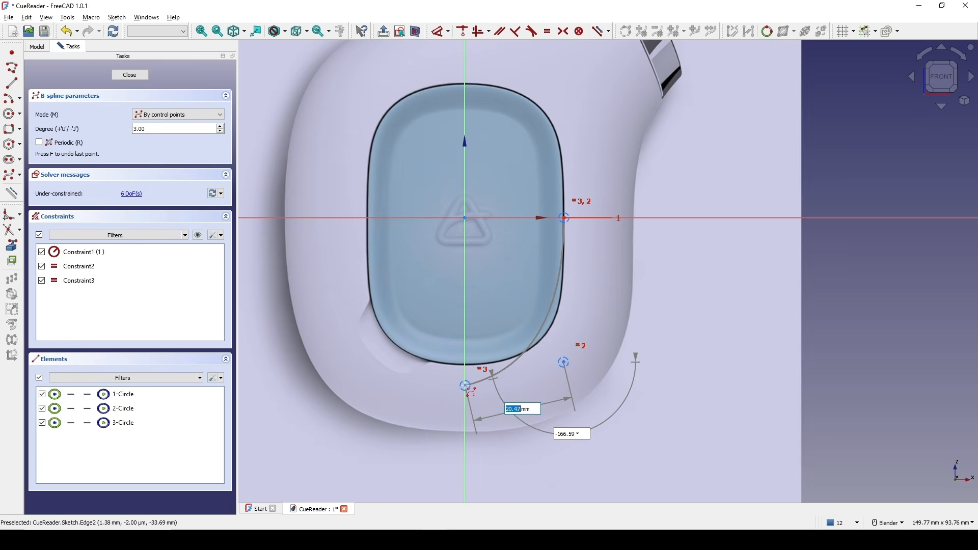
left_click(356, 340)
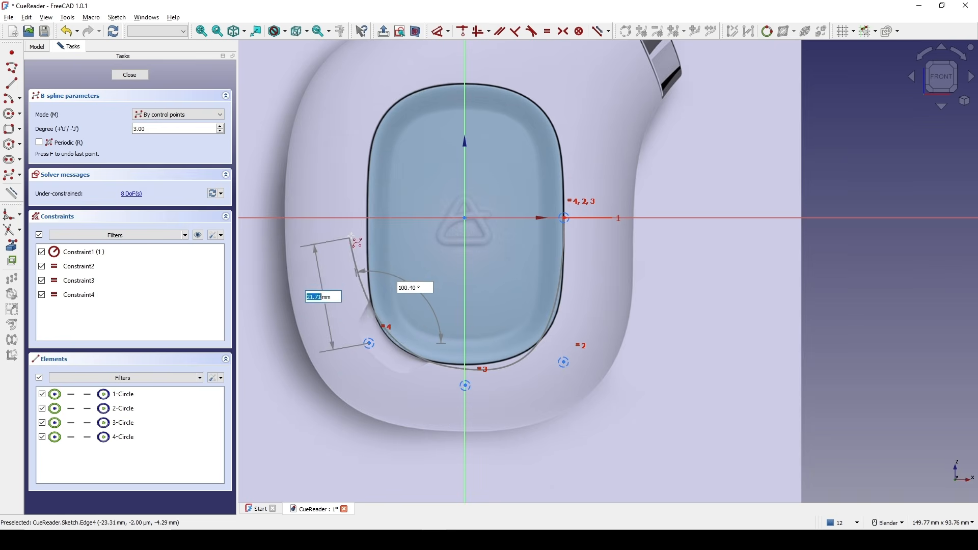
left_click(363, 219)
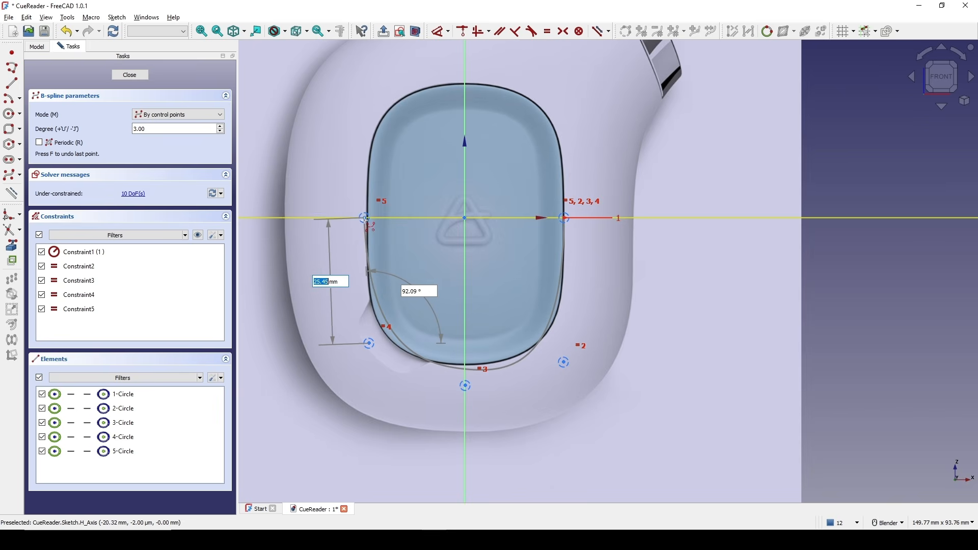
left_click(373, 80)
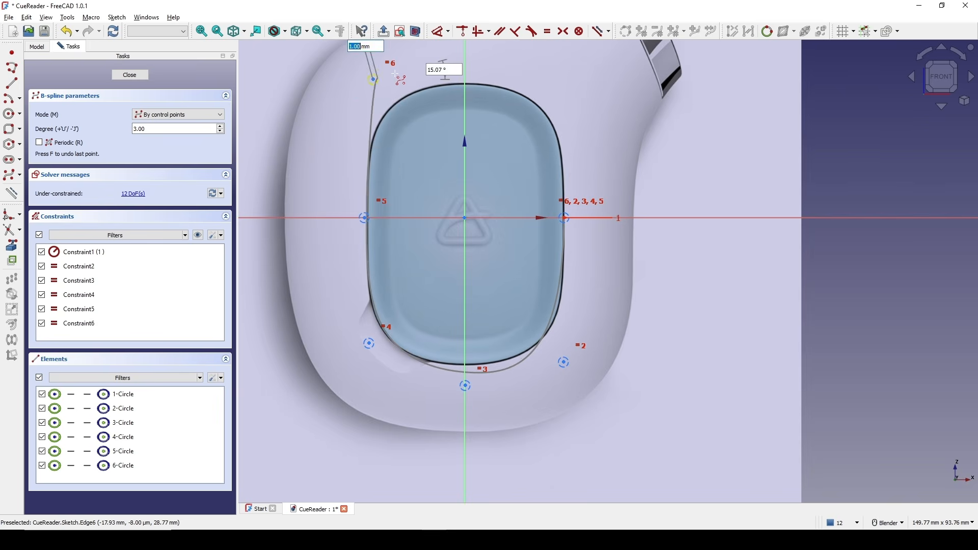
left_click(466, 84)
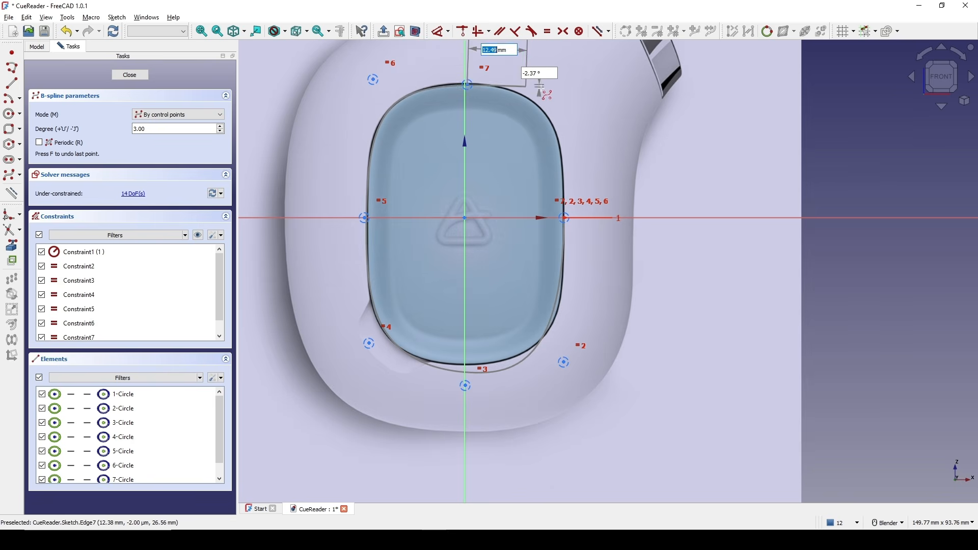
left_click(568, 100)
right_click(568, 100)
right_click(577, 103)
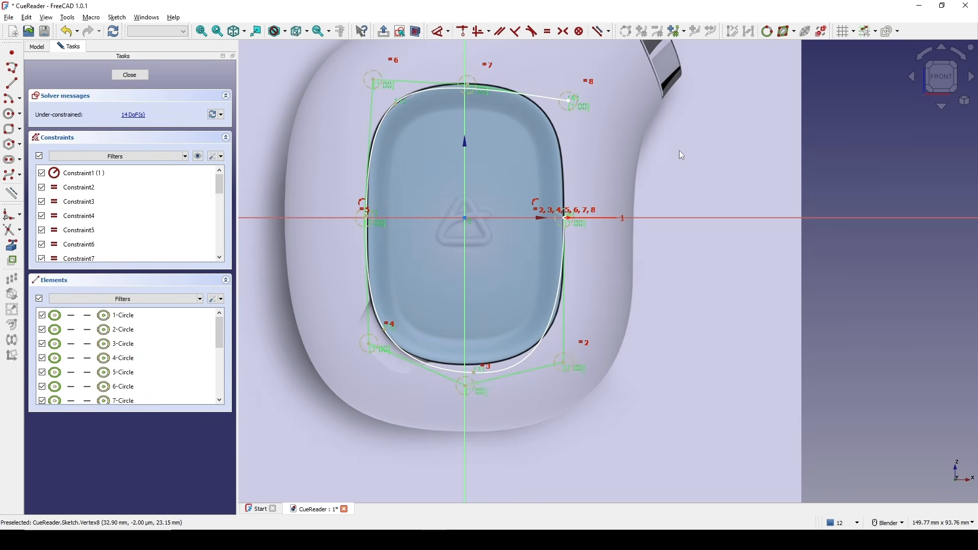
Dimension the first control point's horizontal distance from the vertical axis as 20 mm.
middle_click_drag(560, 169, 549, 179, "shift")
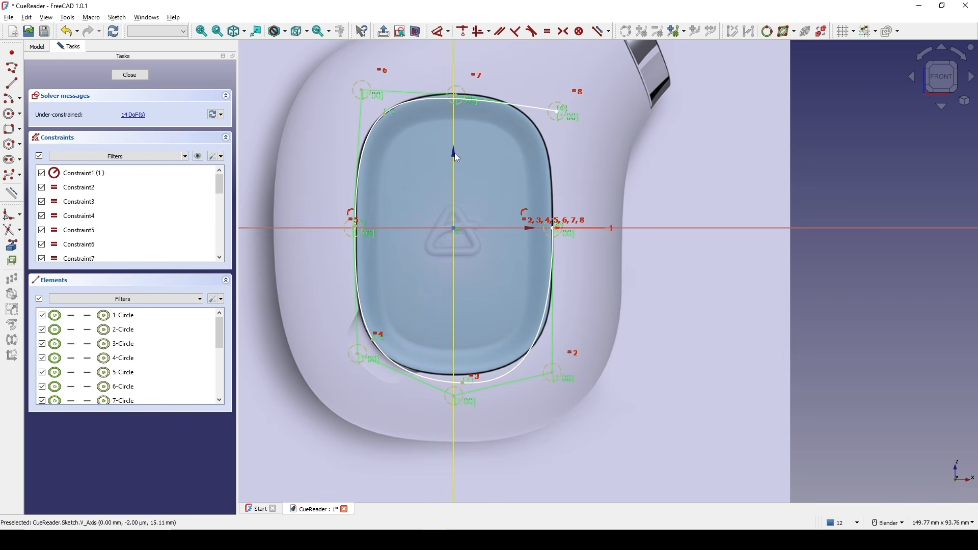
middle_click_drag(454, 153, 452, 153, "shift")
left_click(549, 229)
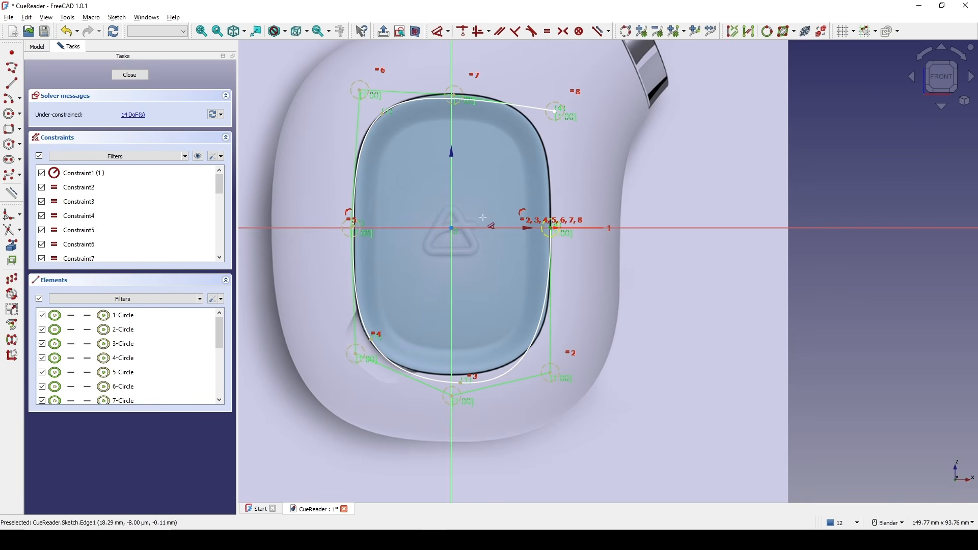
key("d")
left_click(509, 186)
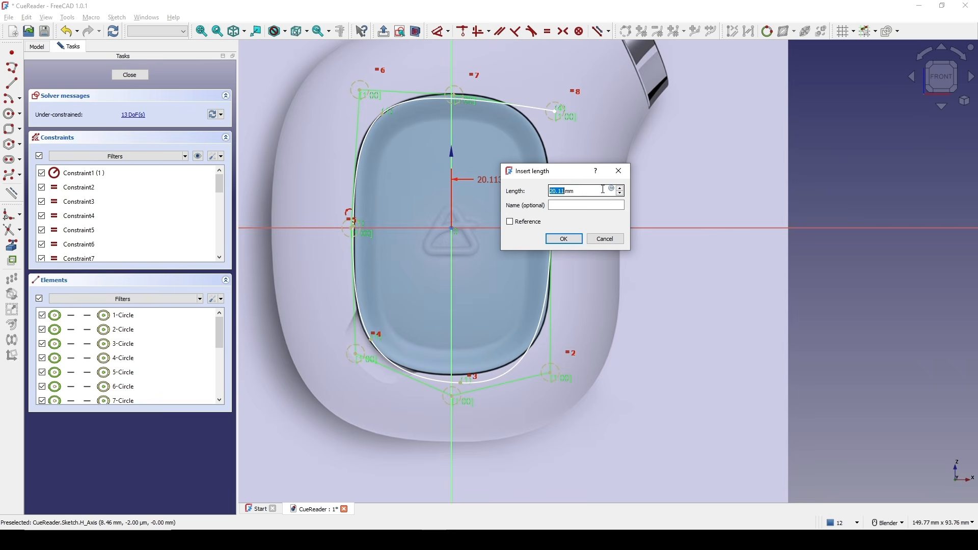
type("20")
left_click(566, 239)
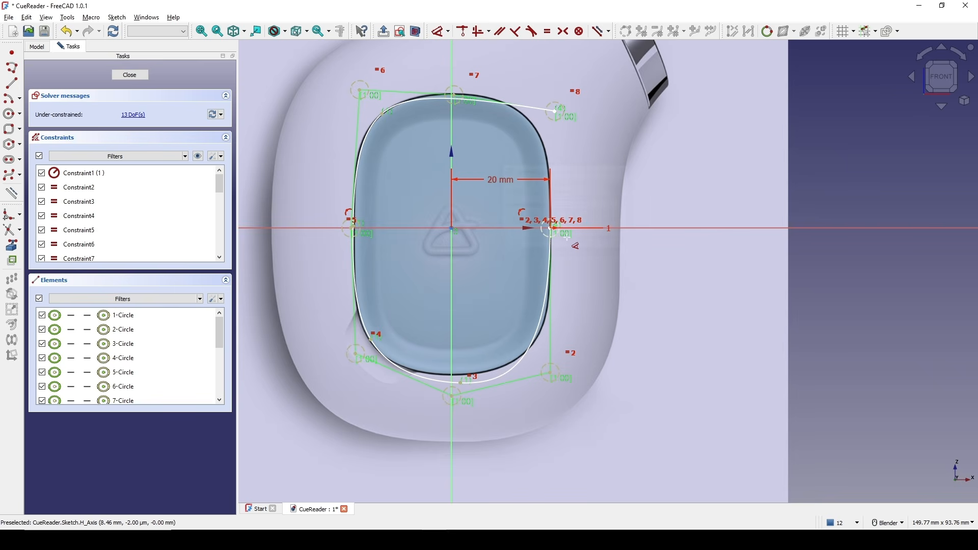
Constrain the lower right control point vertically in line with the first control point.
left_click(552, 373)
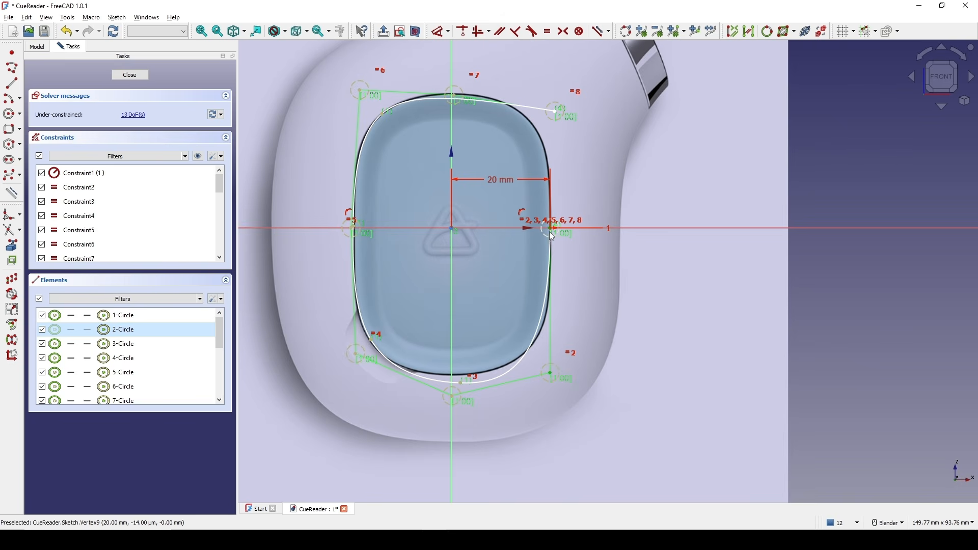
left_click(552, 235)
key("v")
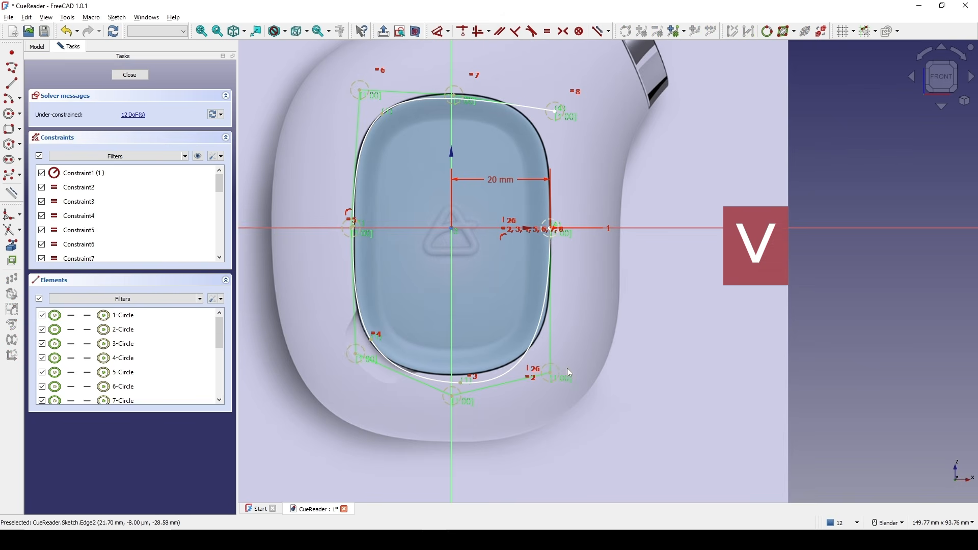
Dimension the vertical distance between the lower right and first control points as 29 mm.
left_click(550, 373)
key("d")
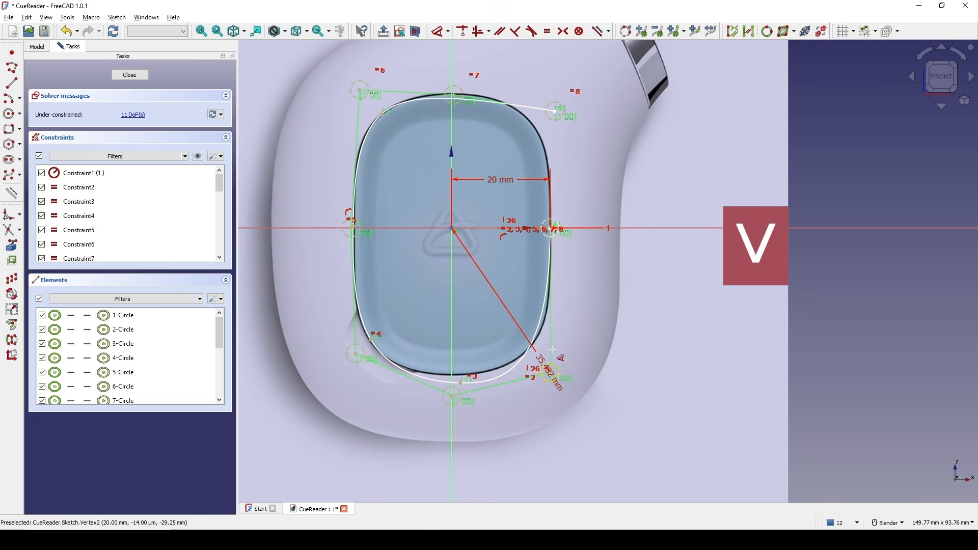
left_click(585, 321)
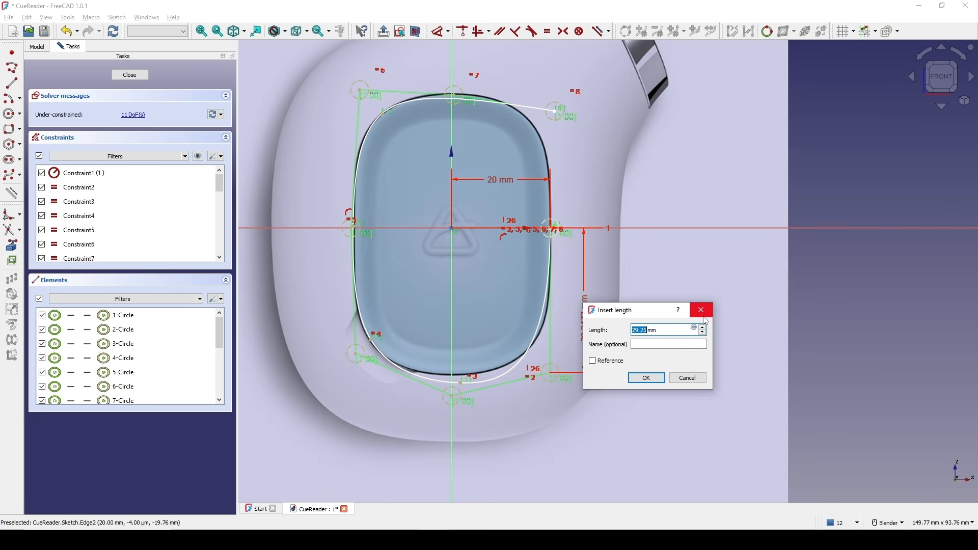
key("Return")
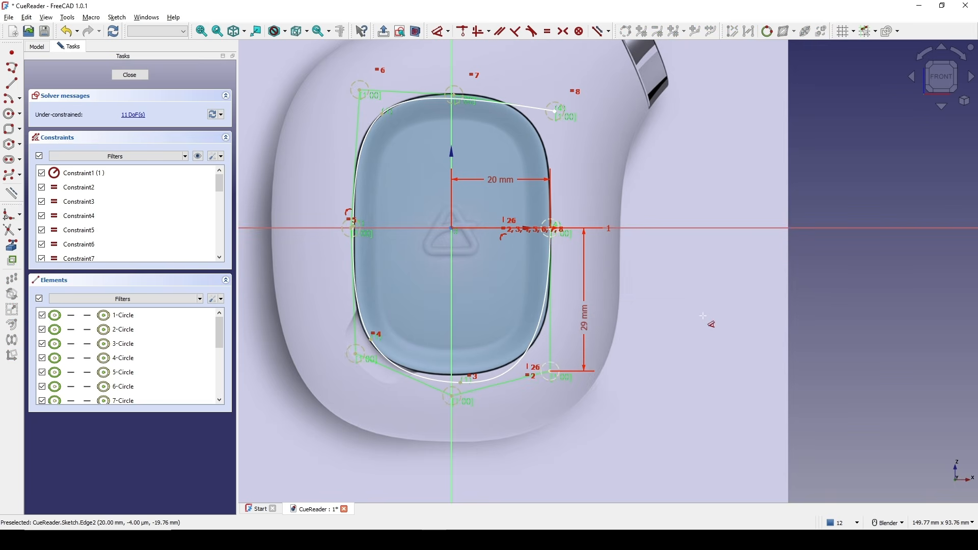
Constrain the bottom control point onto the vertical axis.
middle_click_drag(664, 311, 663, 298, "shift")
key("Escape")
left_click_drag(451, 382, 457, 388)
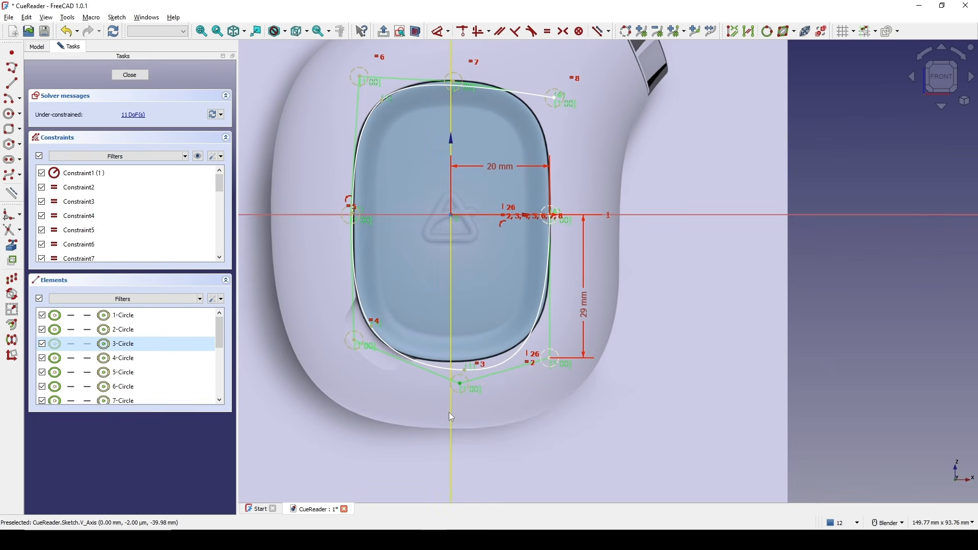
key("c")
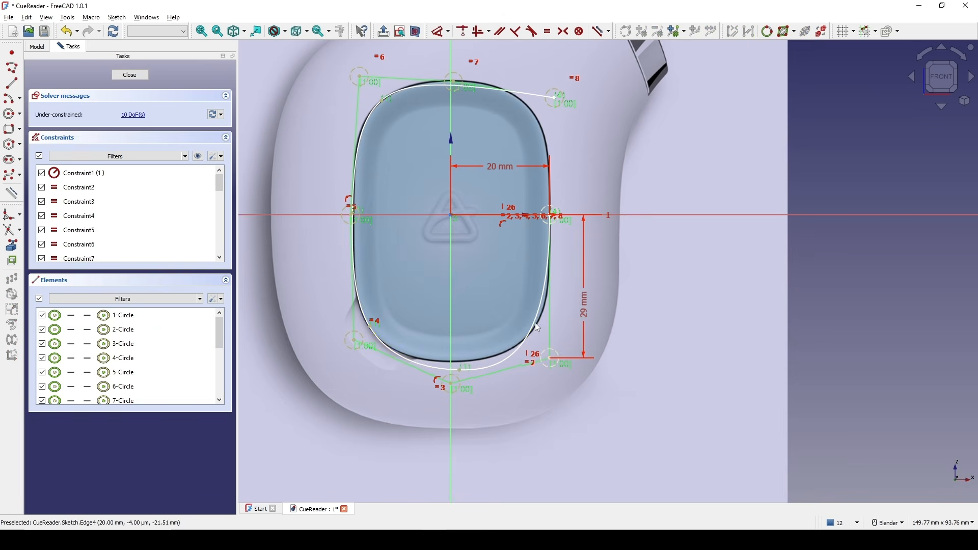
Set the bottom control point's vertical distance from the horizontal axis to 31 mm.
middle_click_drag(489, 323, 488, 323, "shift")
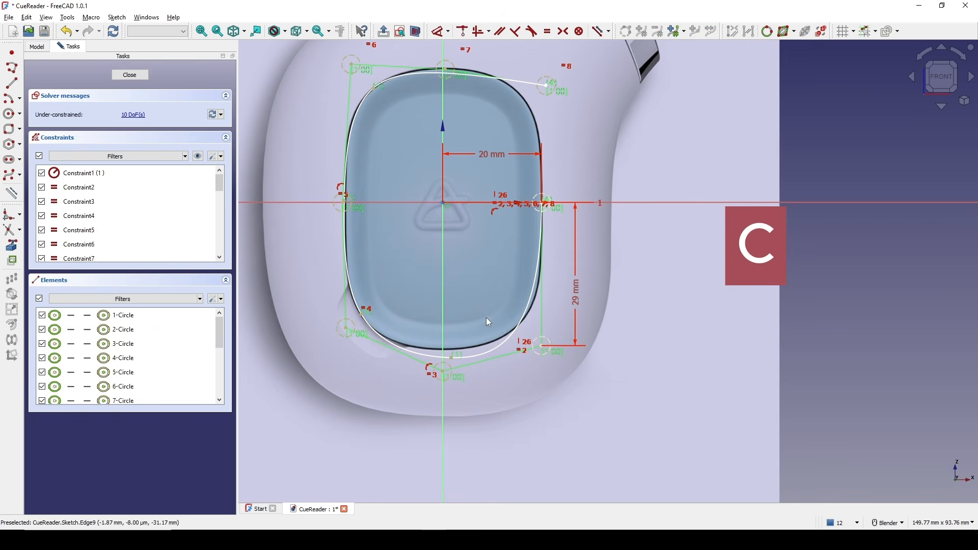
left_click(445, 377)
key("i")
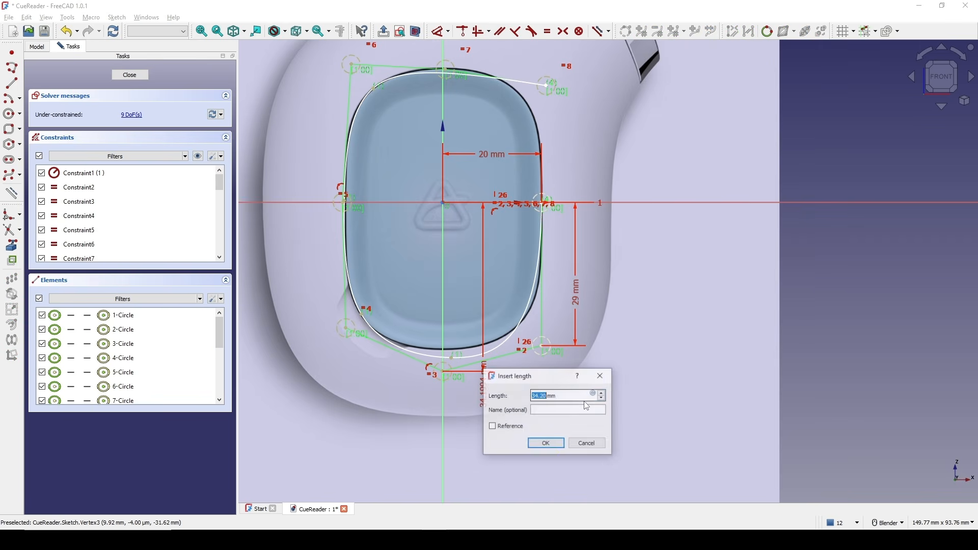
type("31")
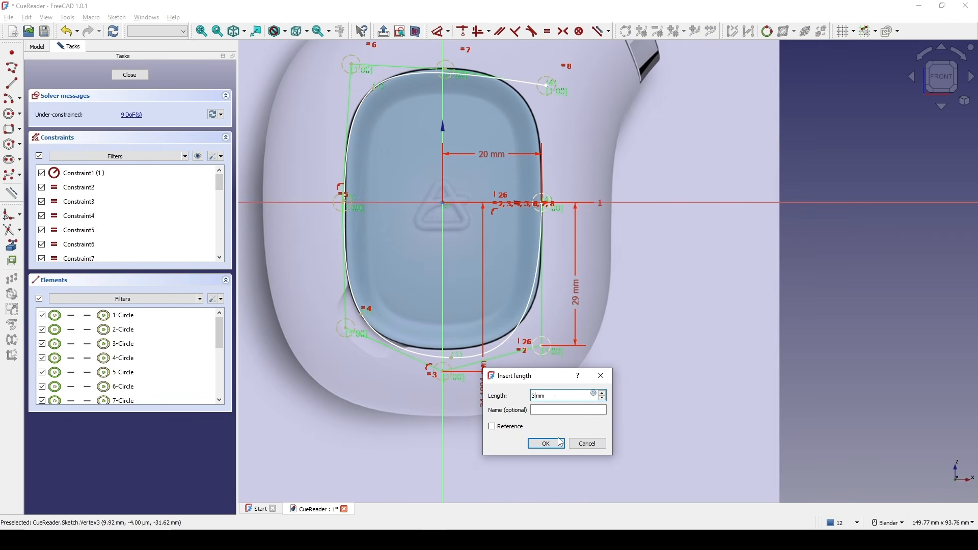
left_click(552, 444)
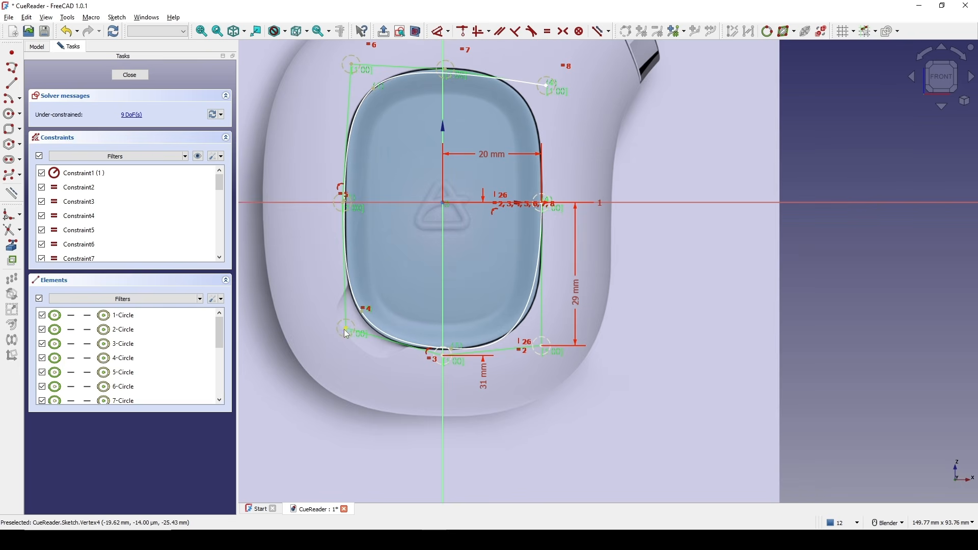
Make the two lower corner control points symmetric about the vertical axis.
left_click(541, 346)
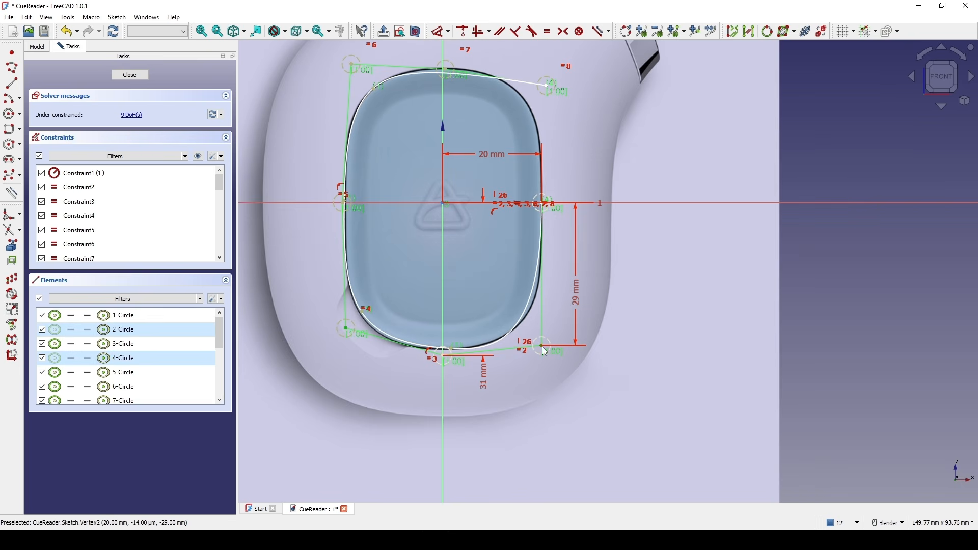
left_click(442, 424)
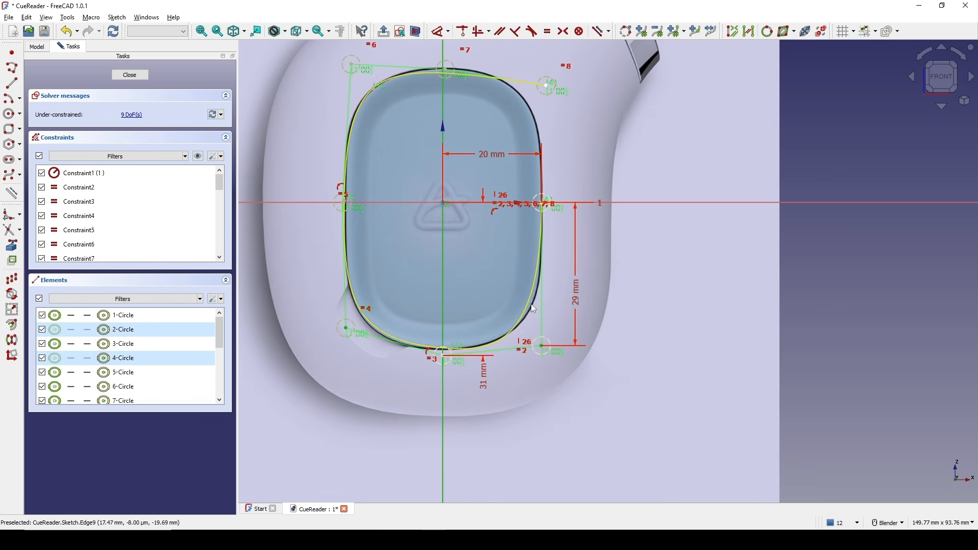
key("s")
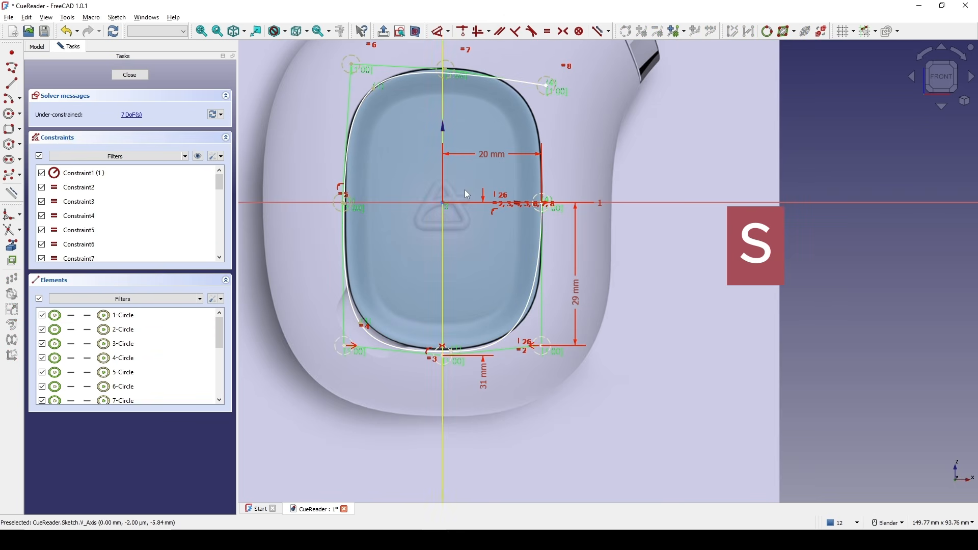
Zoom in to examine the left and right control points against the window's edge.
middle_click_drag(464, 152, 467, 188, "shift")
scroll(339, 243, "up", 6)
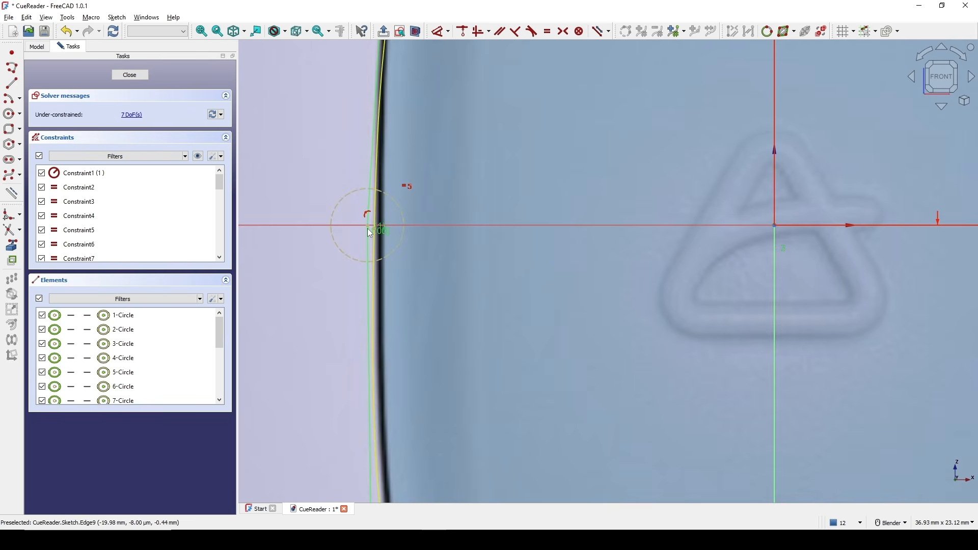
left_click_drag(368, 226, 365, 227)
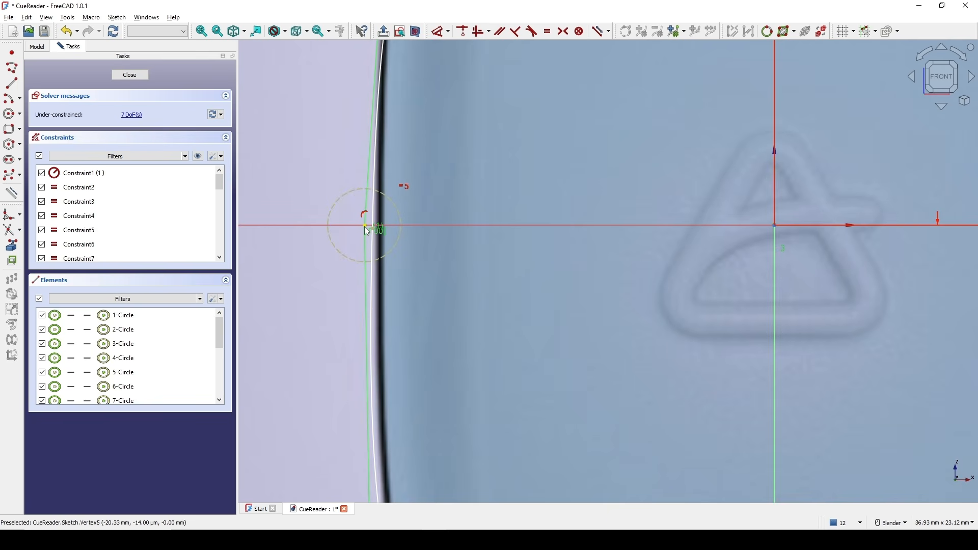
scroll(368, 243, "down", 5)
scroll(494, 268, "up", 5)
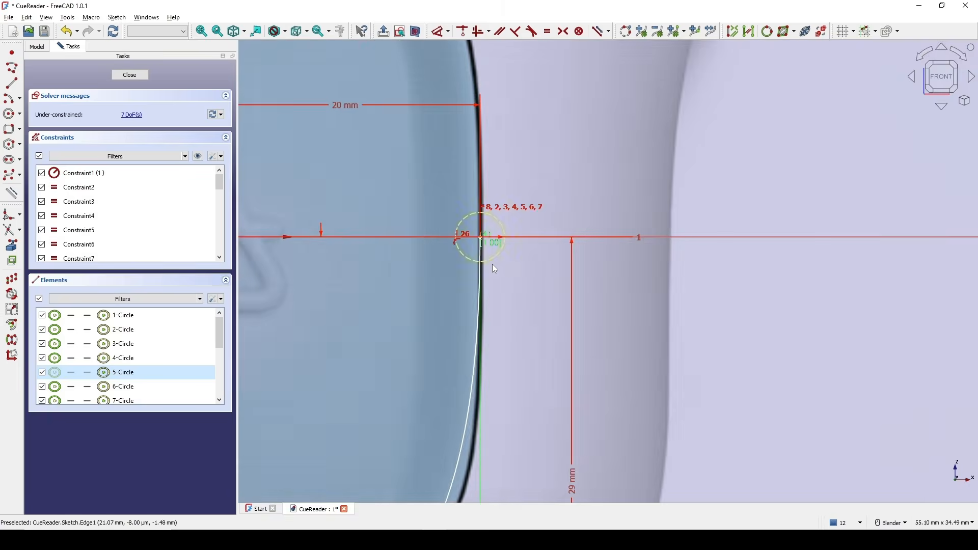
scroll(481, 229, "down", 5)
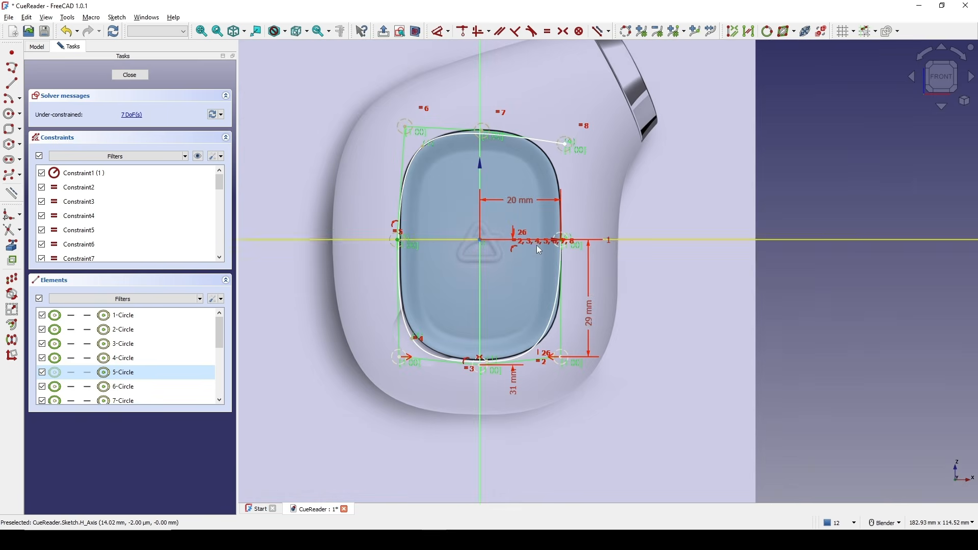
Make the left and right middle control points symmetric about the vertical axis.
left_click(478, 286)
scroll(564, 230, "up", 1)
left_click(561, 241)
key("s")
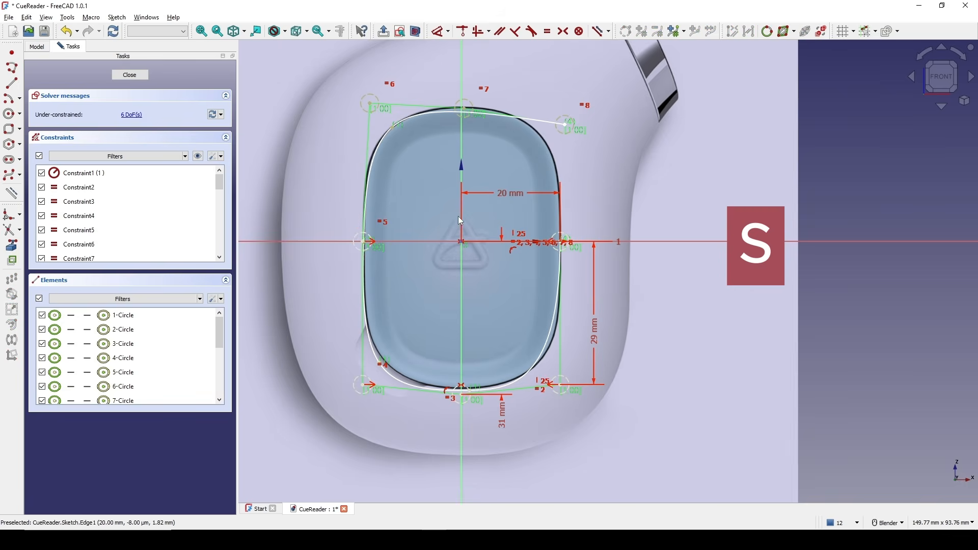
Set the top-left control point's vertical distance from the horizontal axis to 27 mm.
scroll(456, 215, "up", 1)
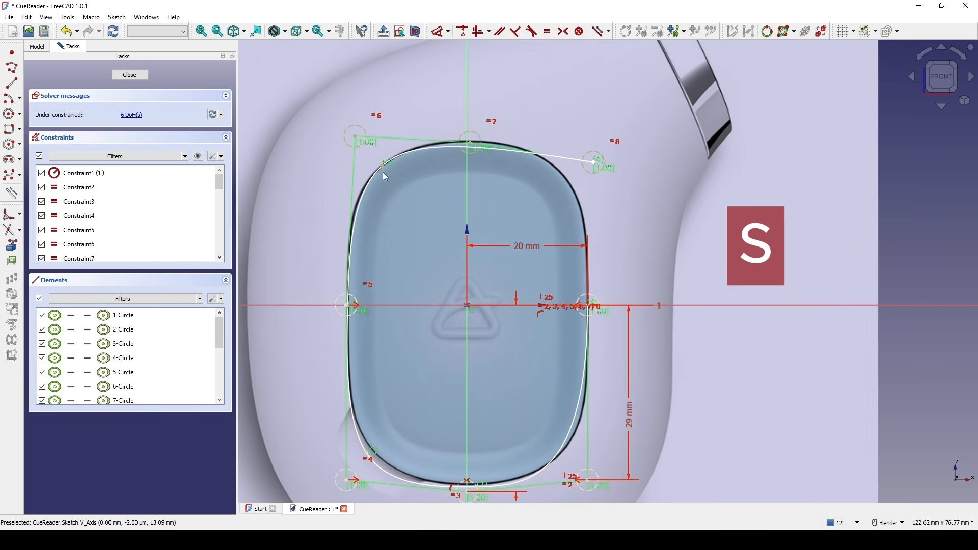
left_click(355, 138)
scroll(363, 185, "down", 1)
key("d")
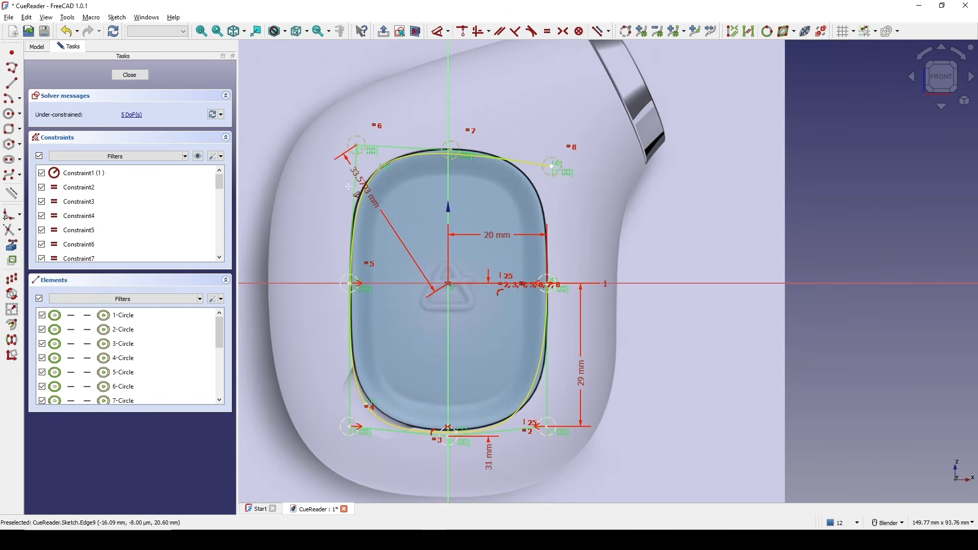
left_click(303, 196)
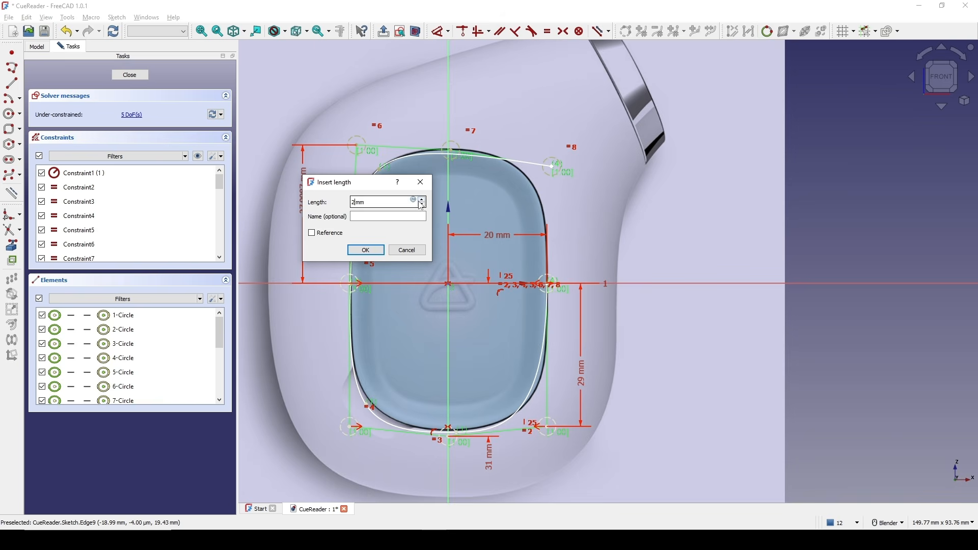
key("Return")
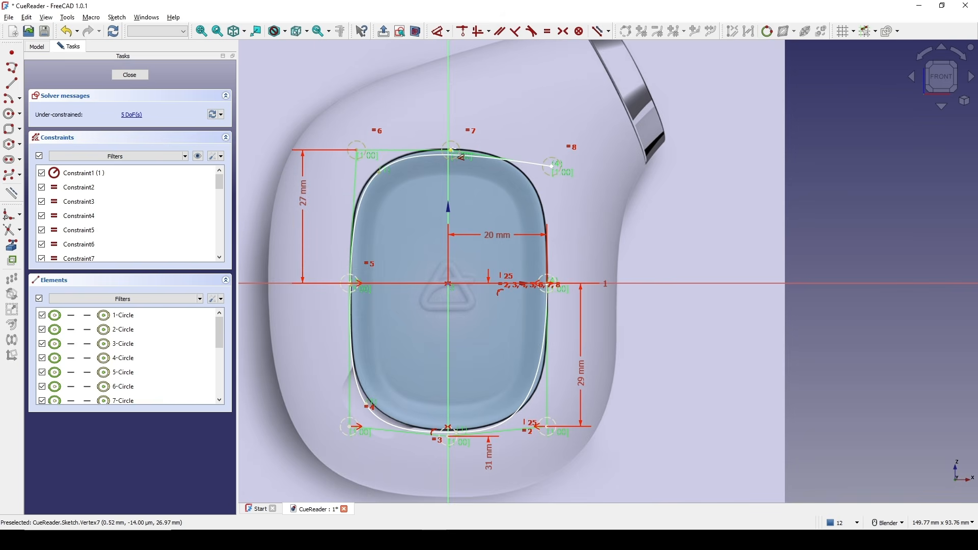
Set the top control point's vertical distance from the horizontal axis to 29 mm.
scroll(451, 151, "up", 6)
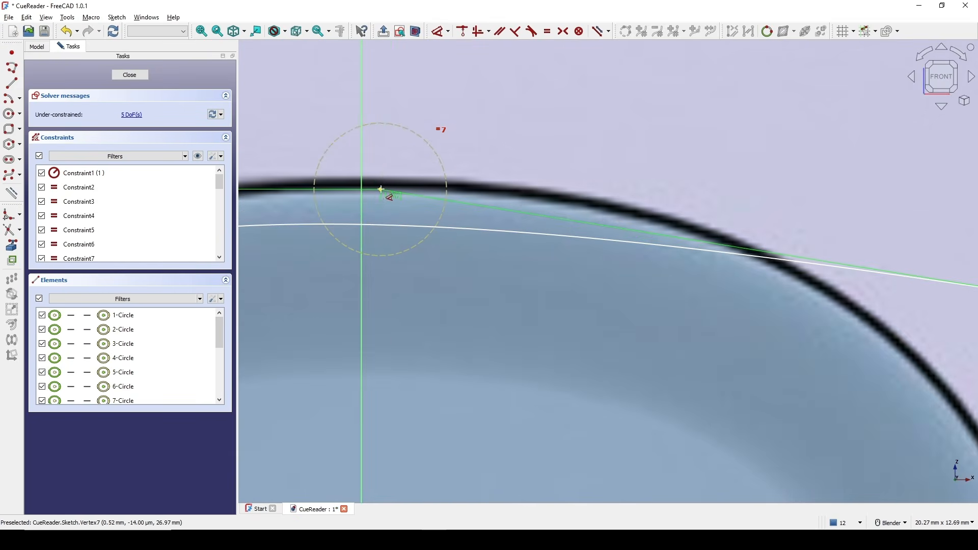
scroll(381, 189, "down", 7)
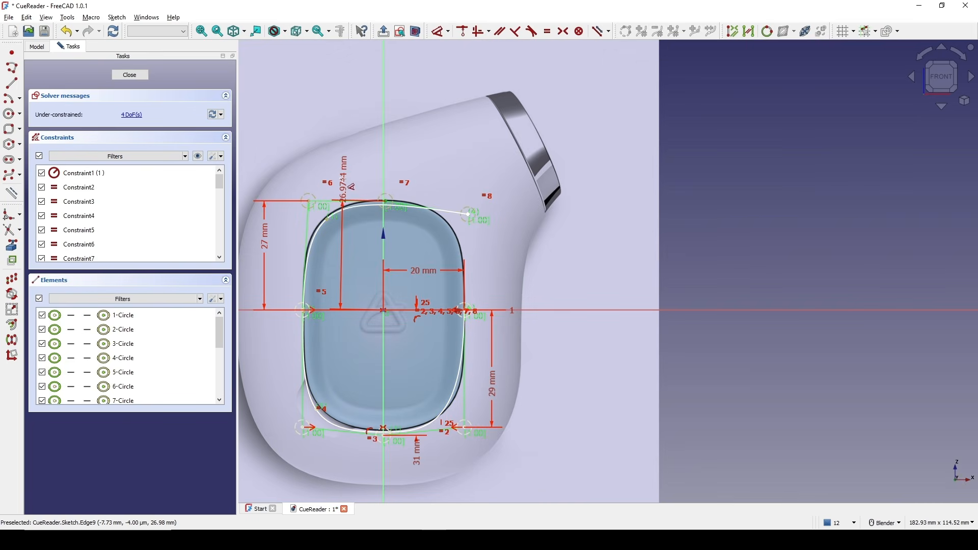
left_click(350, 185)
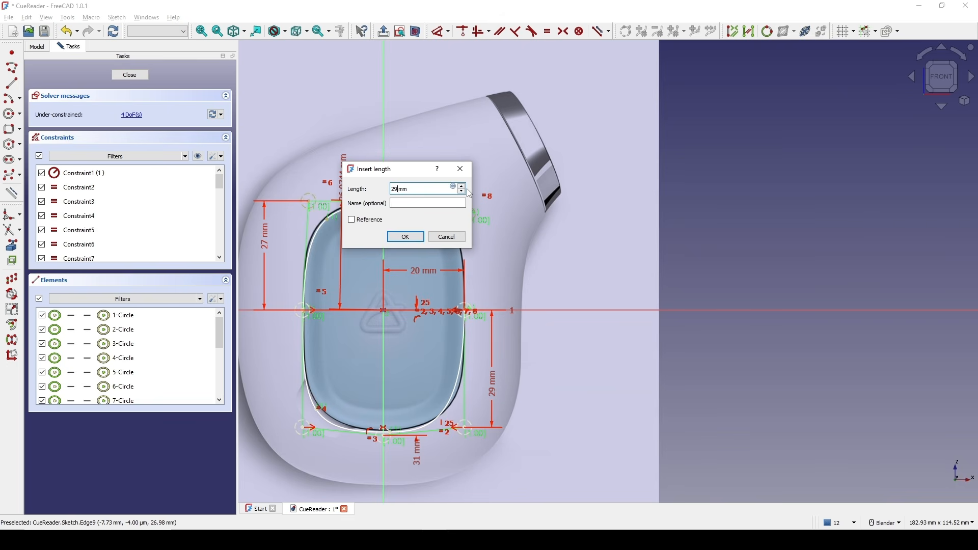
key("Return")
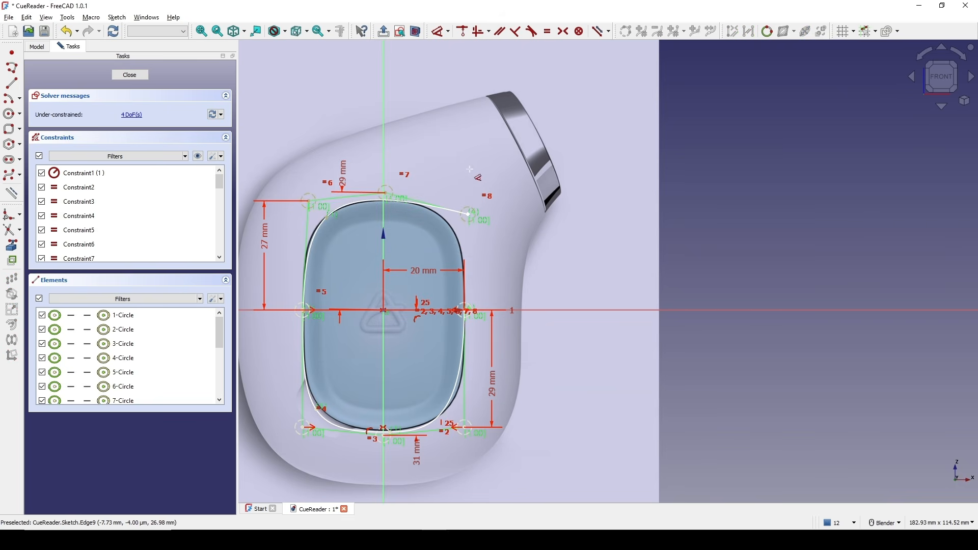
Make the top-left and top-right control points symmetric about the vertical axis.
scroll(347, 204, "up", 2)
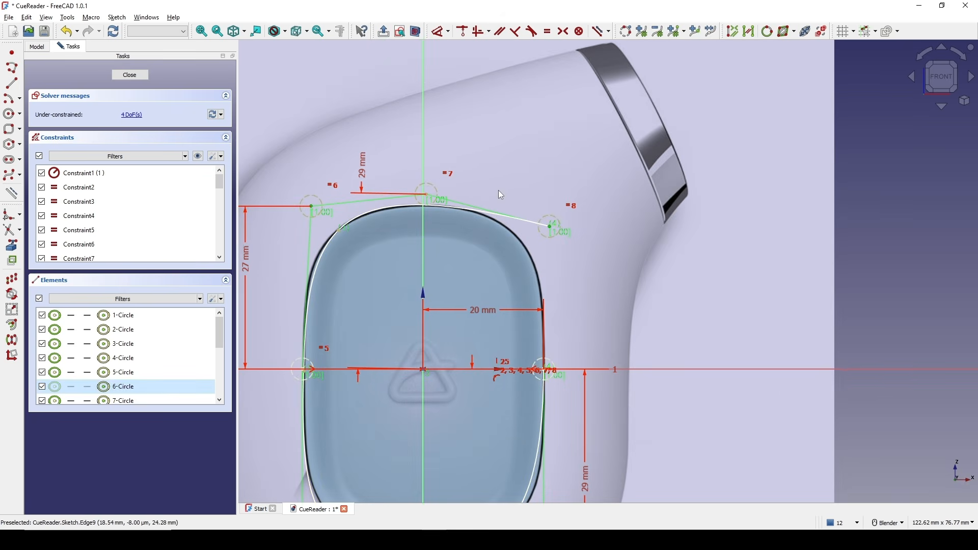
left_click(423, 144)
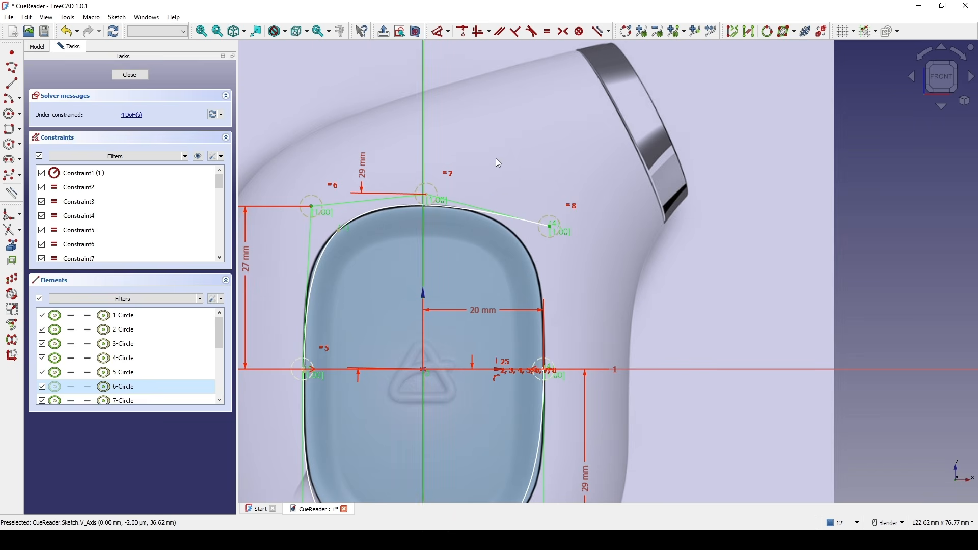
key("s")
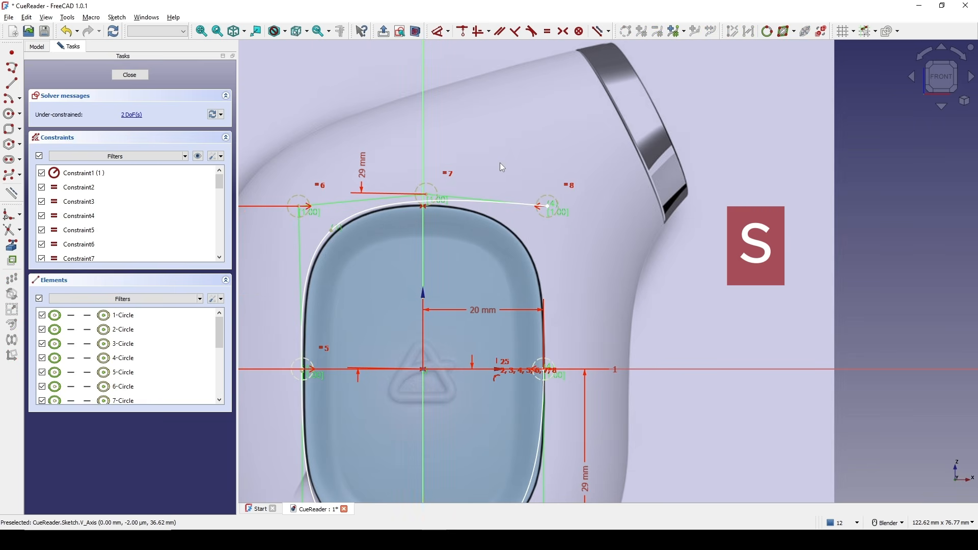
Align the top-left control point vertically with the left middle control point.
scroll(564, 213, "down", 1)
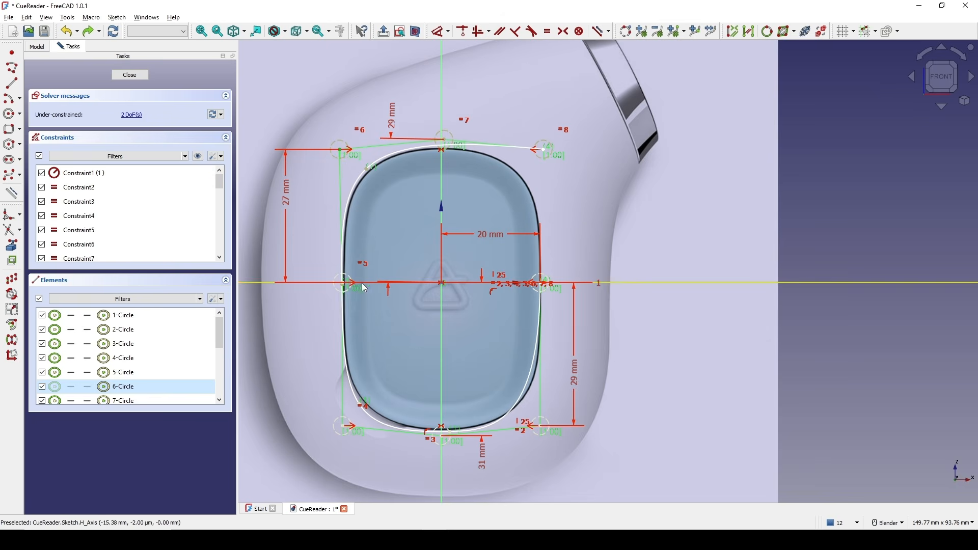
scroll(341, 288, "up", 8)
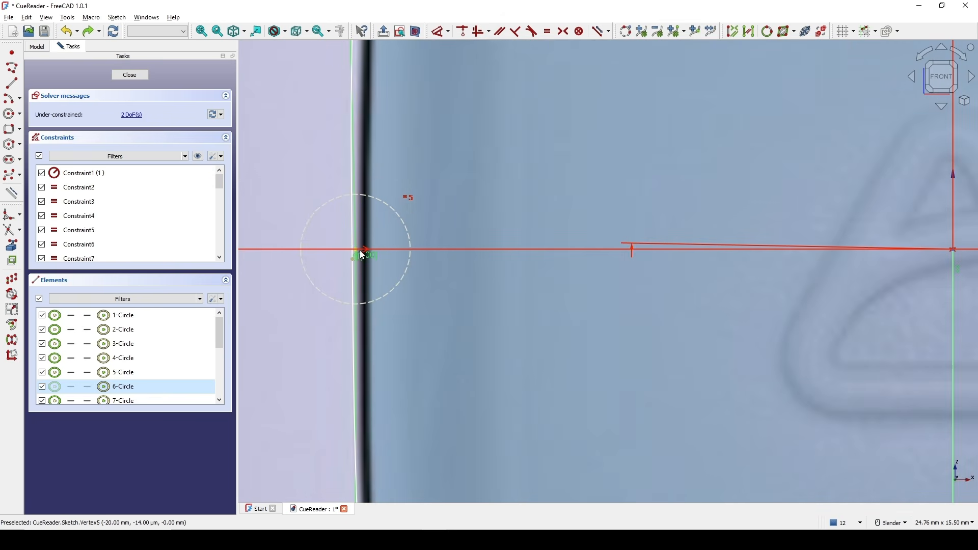
scroll(362, 249, "up", 6)
scroll(361, 249, "up", 2)
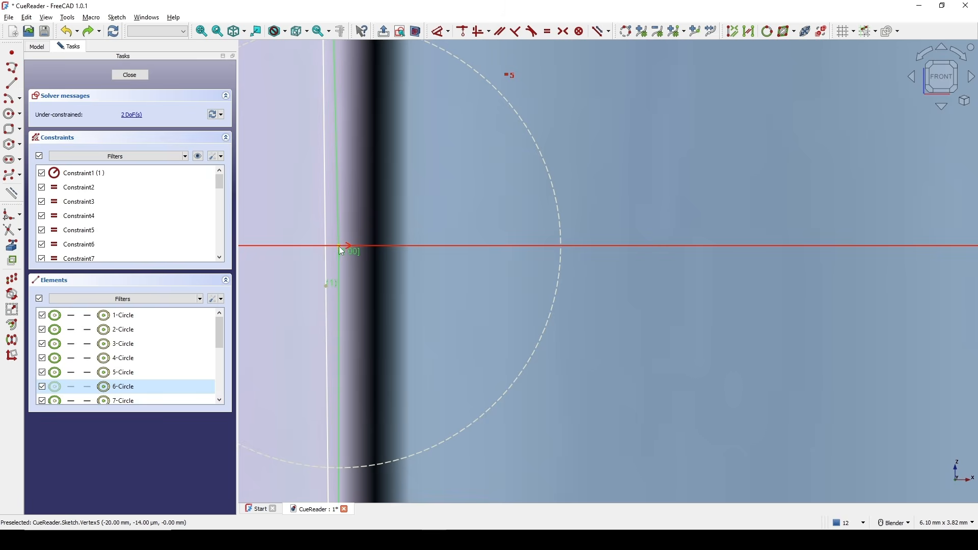
scroll(351, 256, "down", 15)
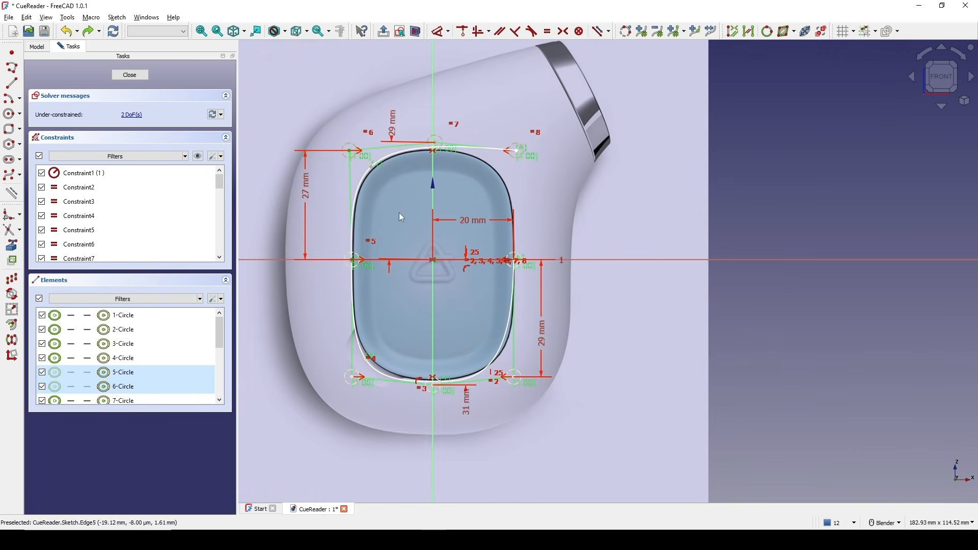
key("v")
middle_click_drag(435, 188, 429, 187, "shift")
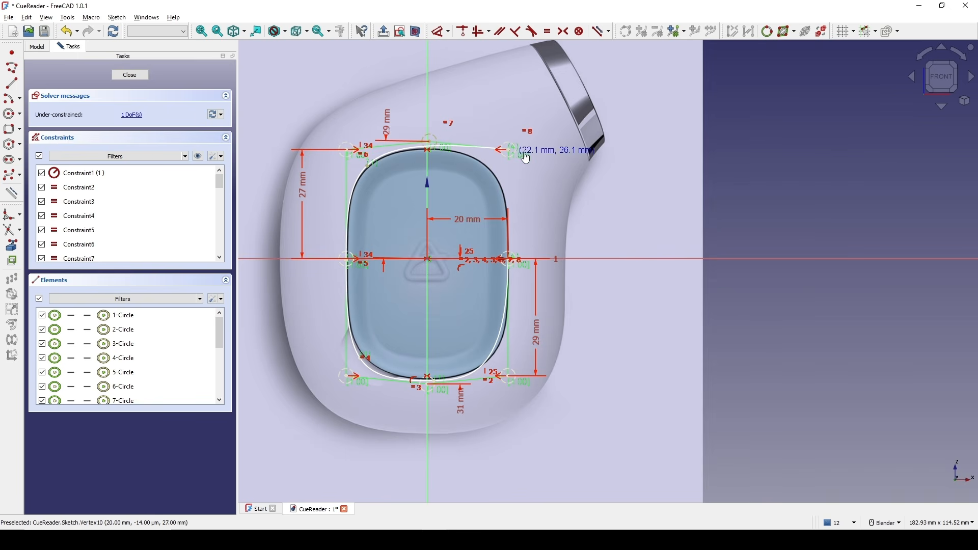
Constrain the top control point onto the vertical axis to fully constrain the sketch.
left_click(134, 117)
scroll(403, 130, "up", 4)
scroll(453, 157, "down", 2)
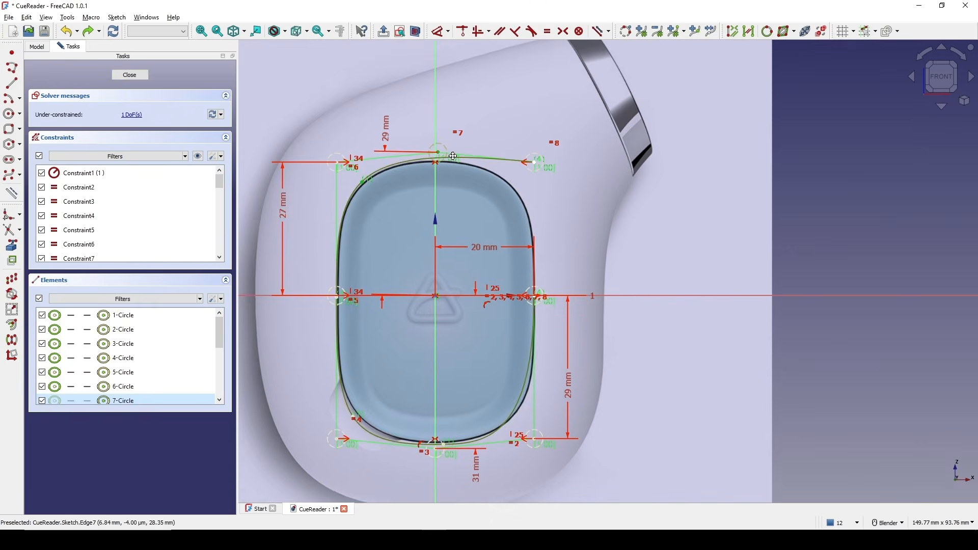
scroll(439, 174, "up", 3)
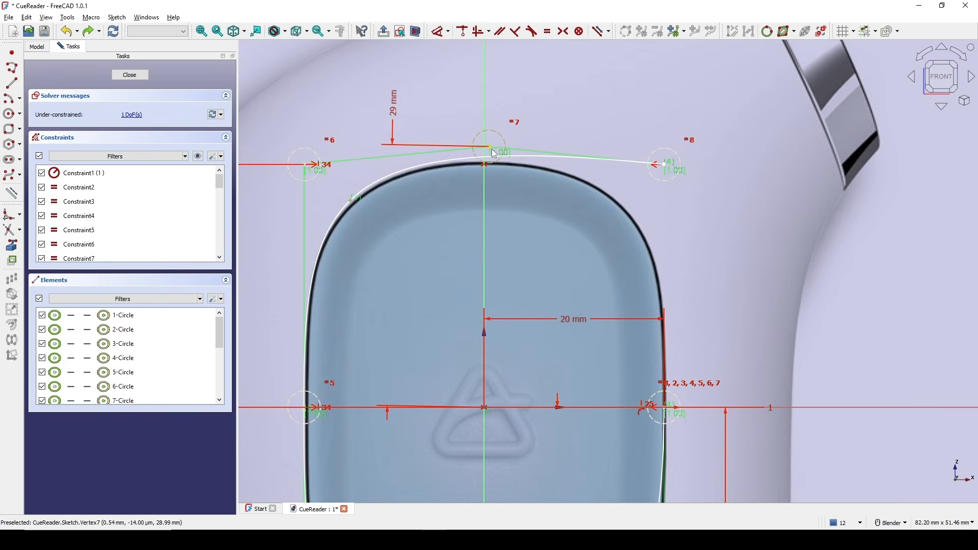
left_click(493, 150)
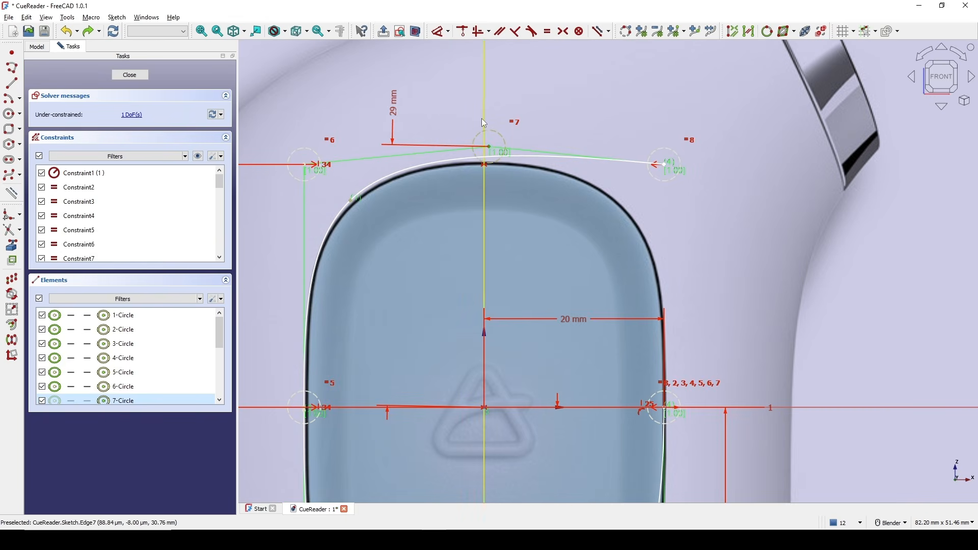
key("c")
left_click(524, 187)
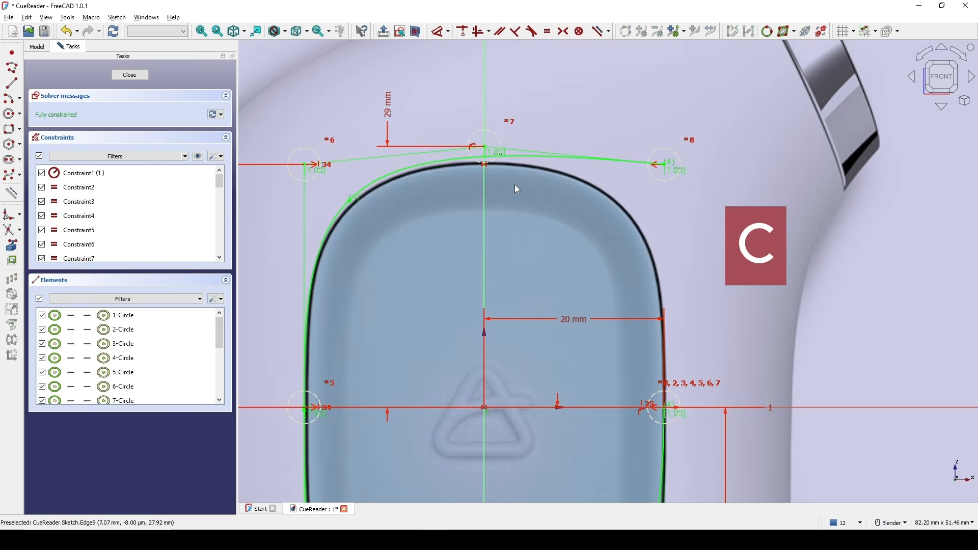
Close the sketch.
scroll(504, 185, "down", 5)
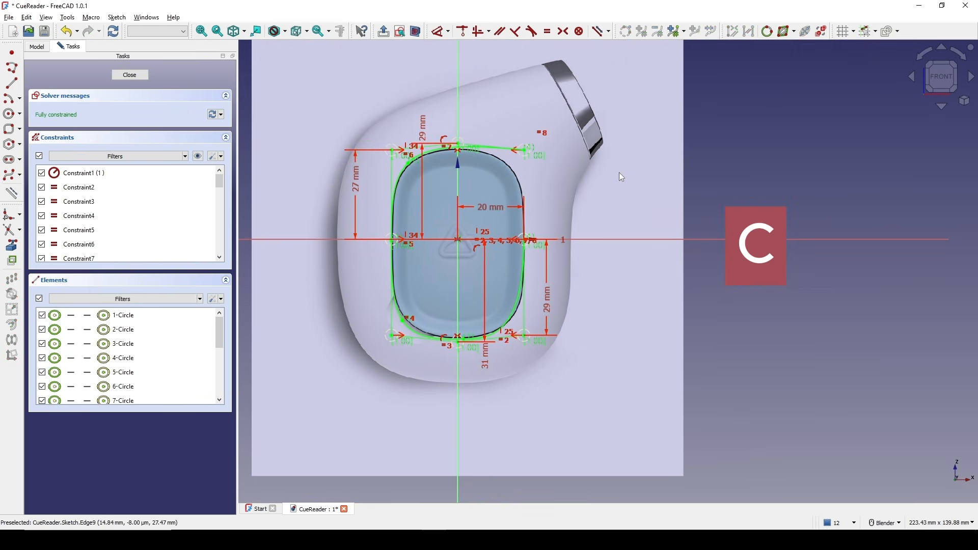
left_click_drag(431, 134, 430, 97)
left_click(130, 75)
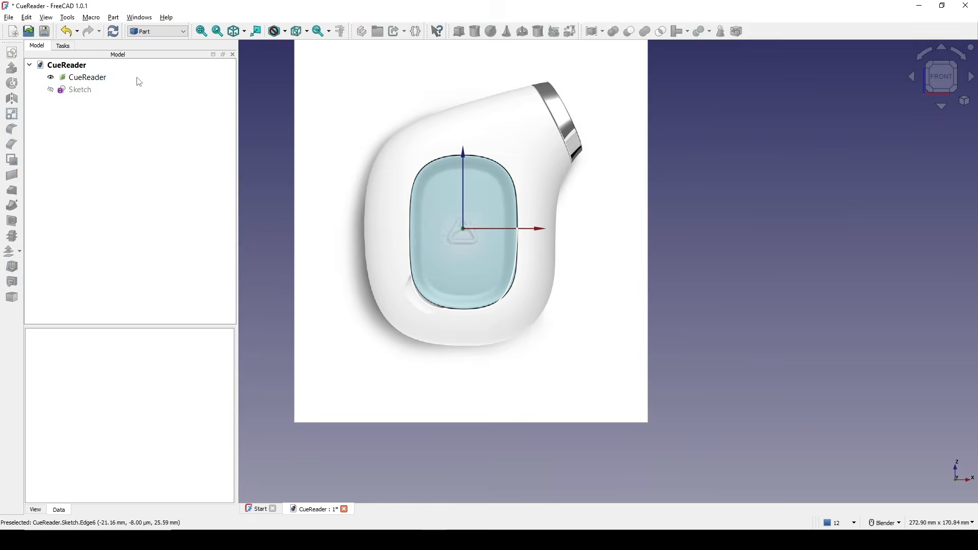
Rename the sketch as Path.
left_click(725, 190)
middle_click_drag(725, 190, 728, 292, "shift")
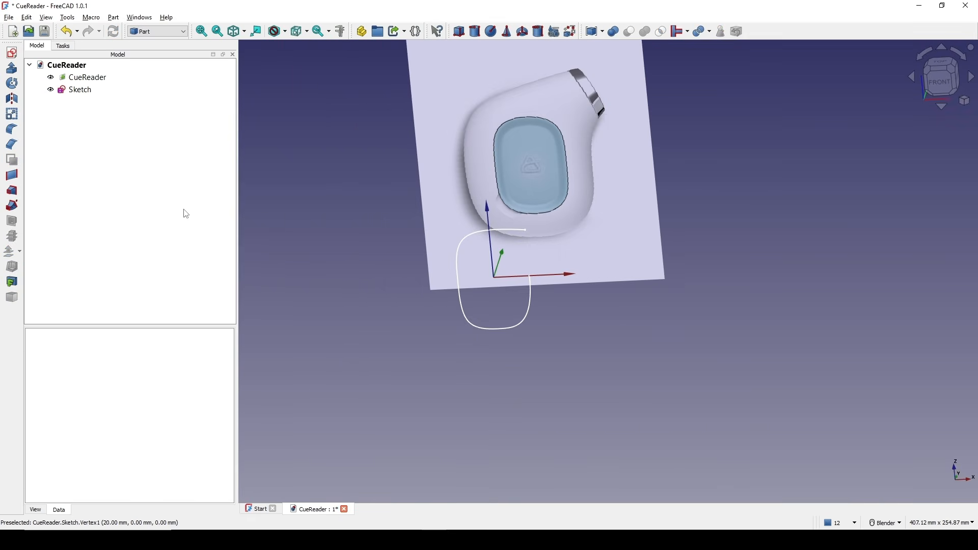
left_click(86, 93)
right_click(86, 94)
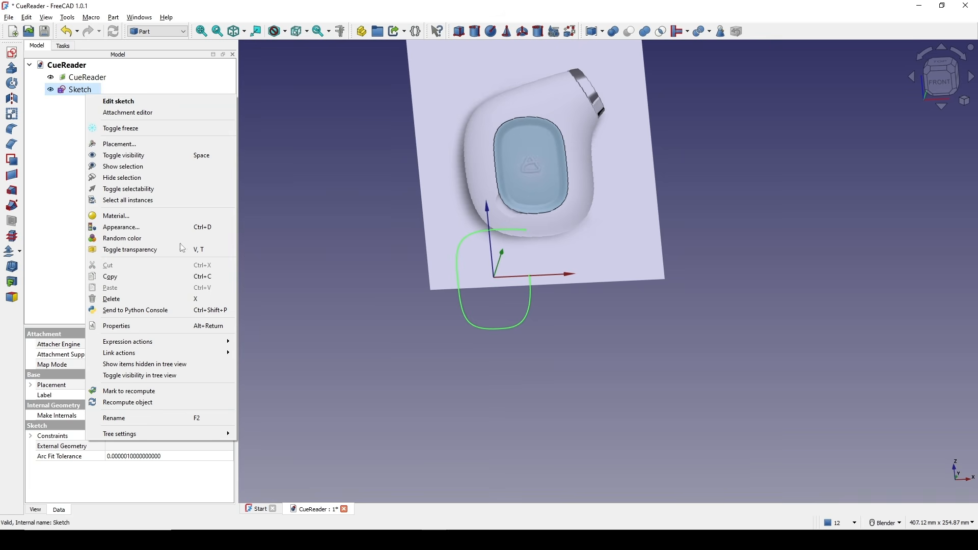
left_click(155, 421)
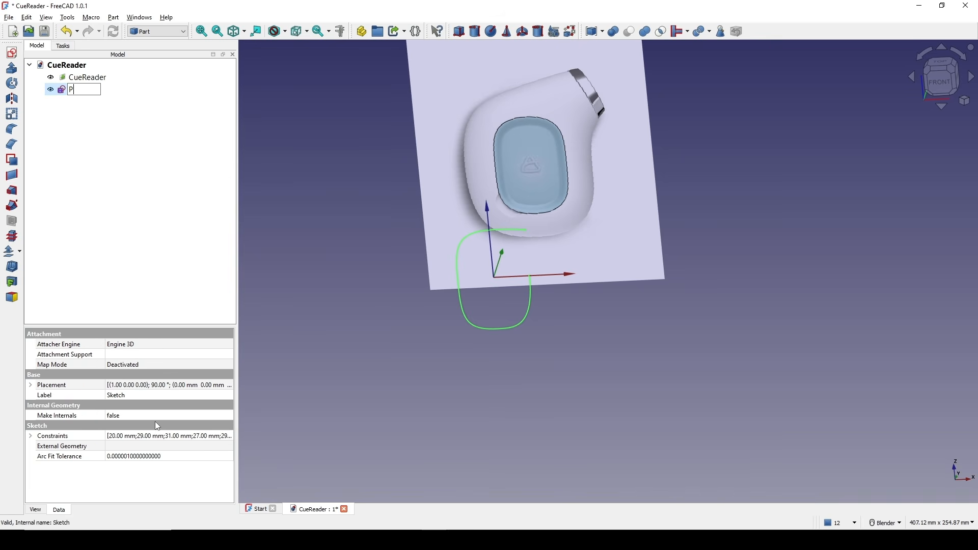
type("Path")
key("Return")
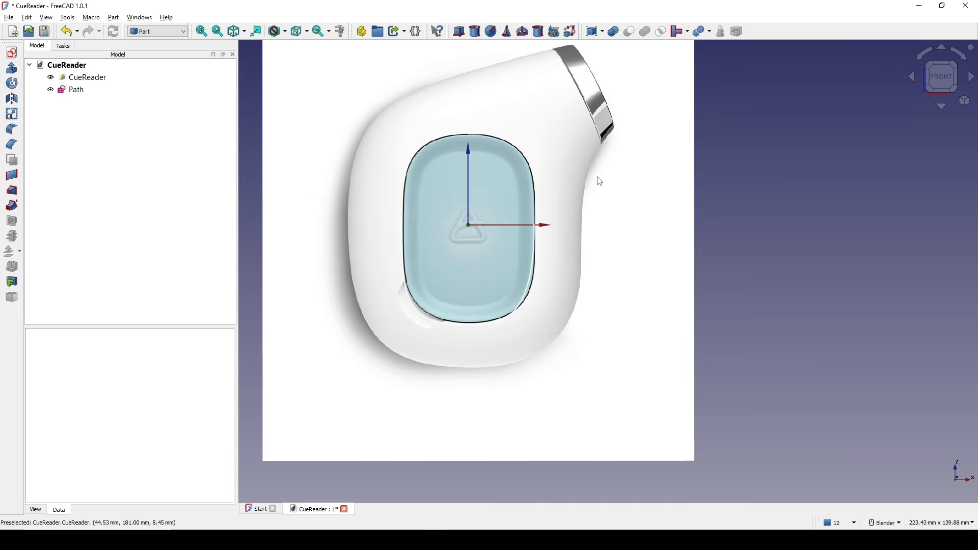
Create a new sketch on the XZ-Plane.
scroll(644, 196, "up", 1)
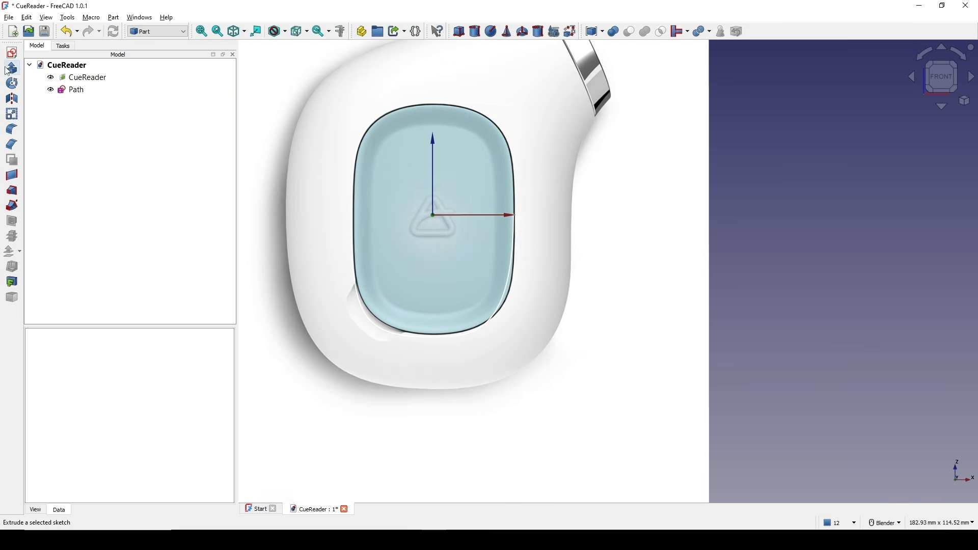
left_click(12, 53)
left_click(469, 254)
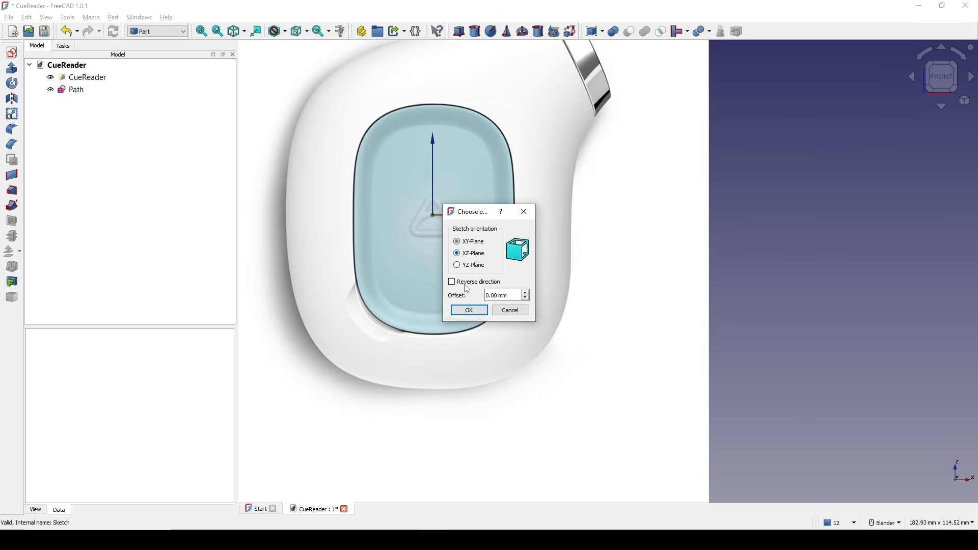
left_click(468, 310)
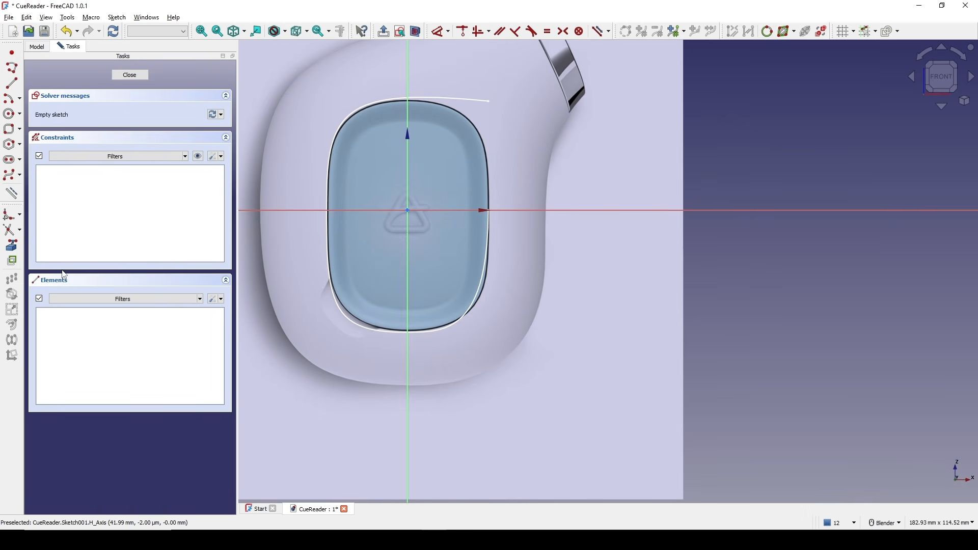
Import the Path B-spline into the new sketch as external geometry.
left_click(11, 245)
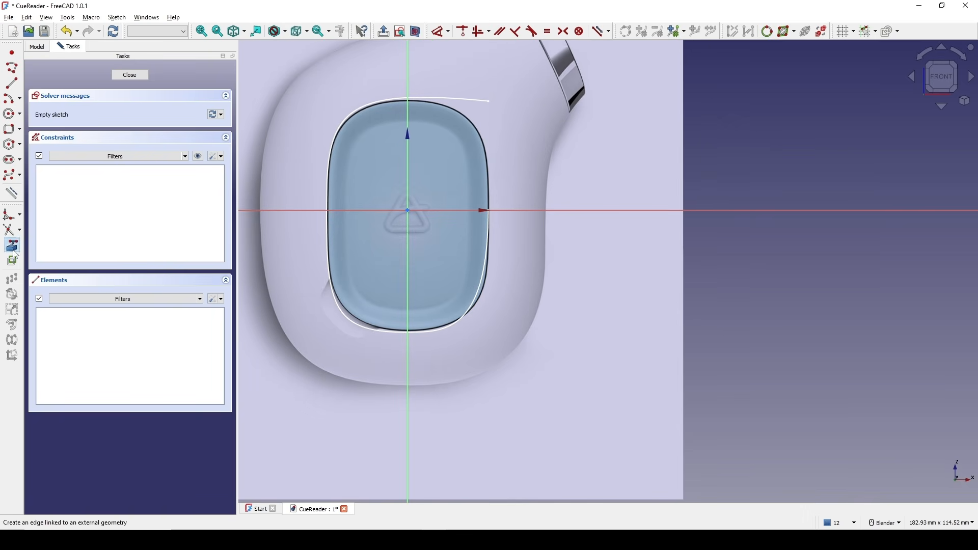
left_click(486, 221)
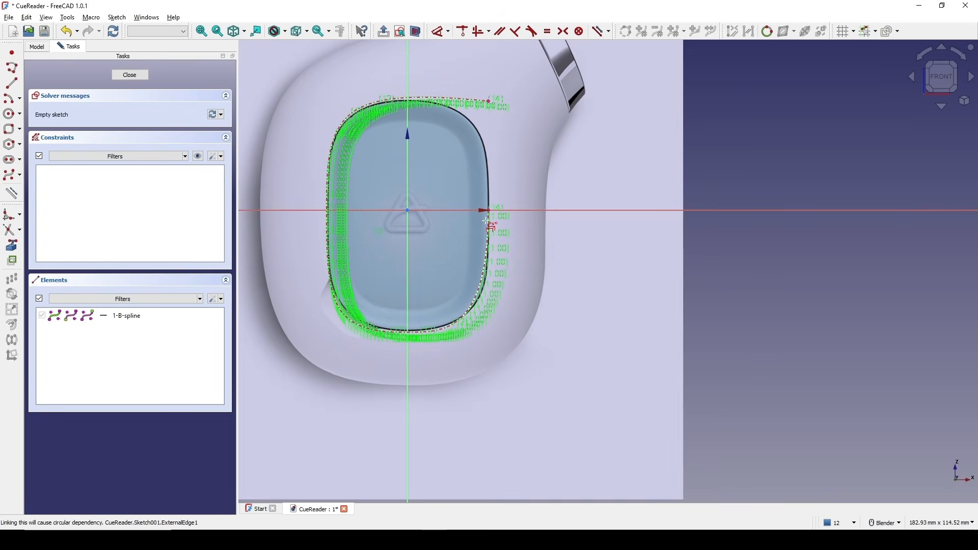
key("Escape")
Draw a horizontal line from the spline's right point outward along the horizontal axis, about 14 mm long.
middle_click_drag(570, 224, 545, 227, "shift")
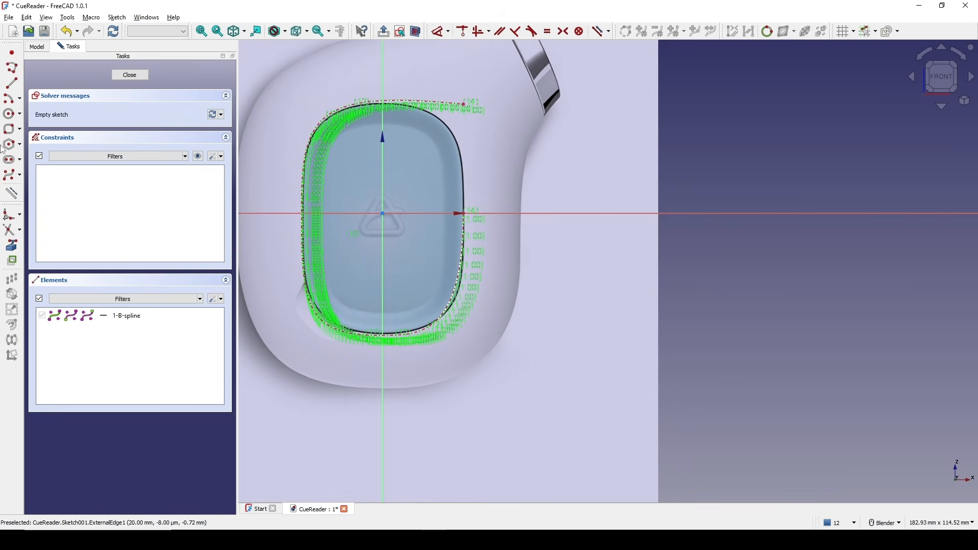
left_click(12, 84)
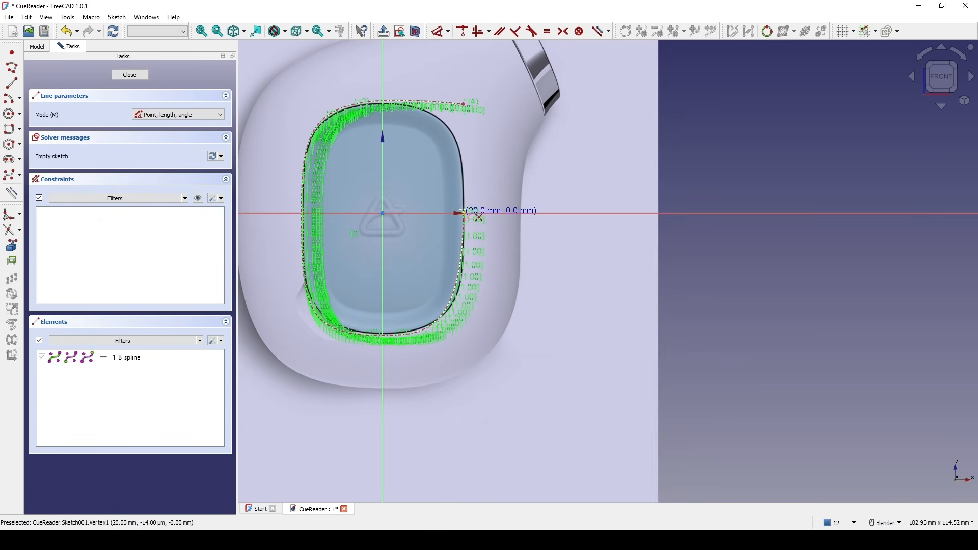
left_click(462, 213)
left_click(521, 213)
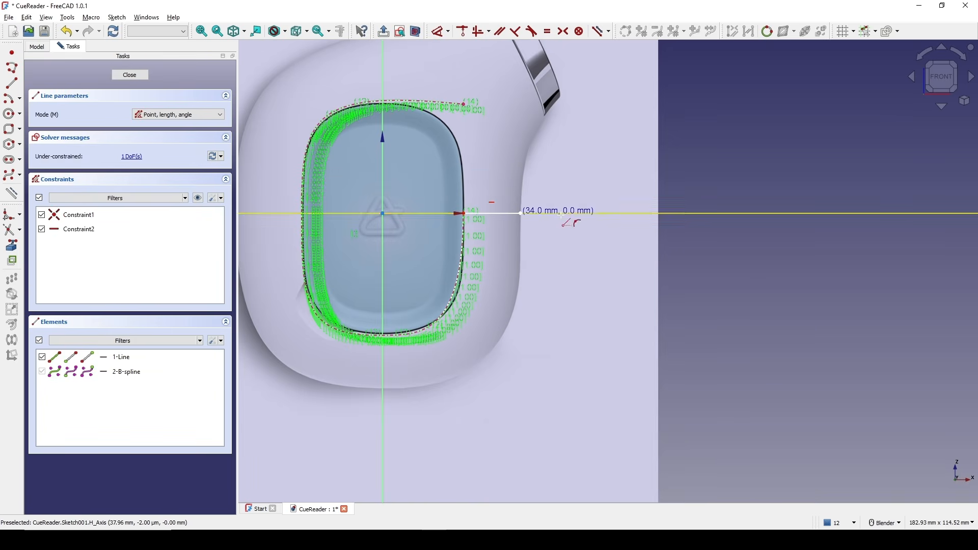
Dimension the horizontal line's length as 15 mm.
key("Escape")
scroll(560, 228, "up", 1)
middle_click_drag(560, 228, 571, 246, "shift")
left_click(487, 229)
key("d")
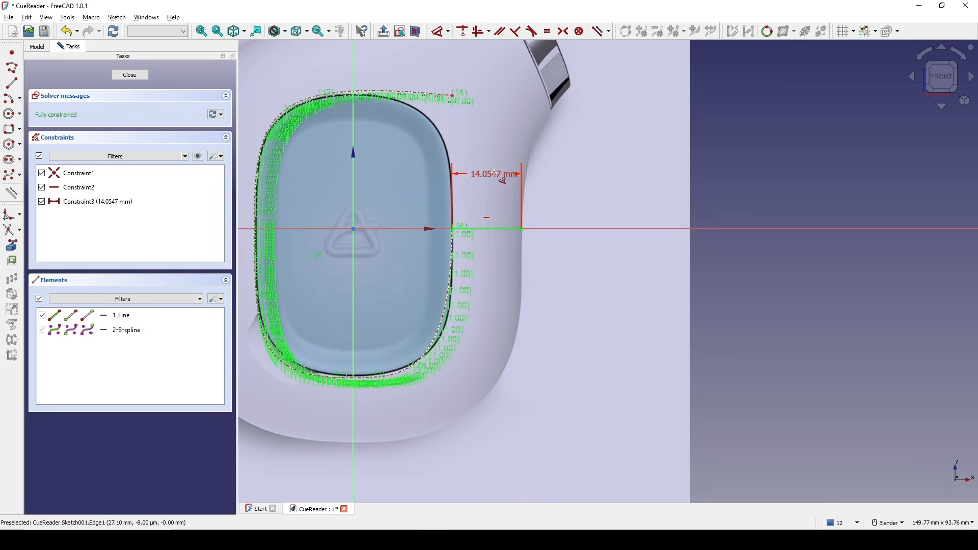
left_click(497, 174)
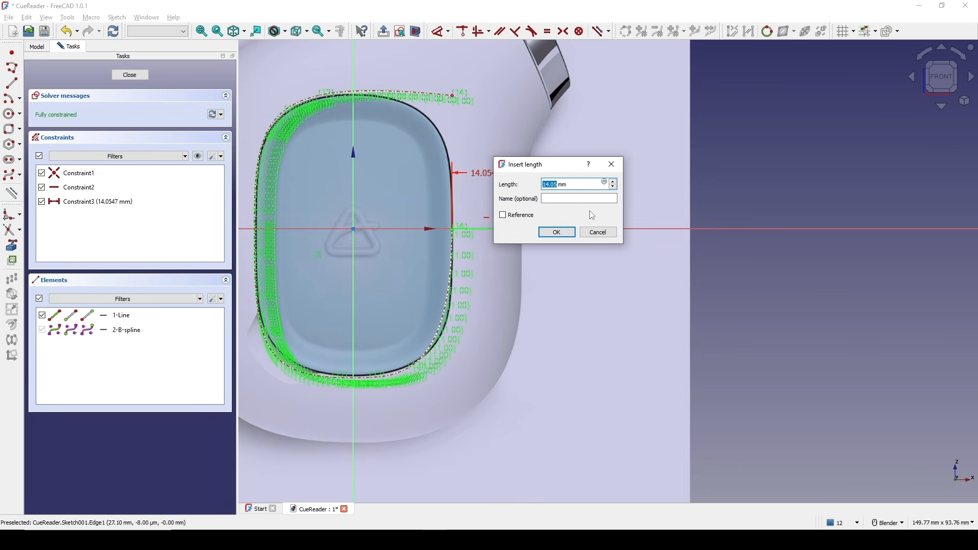
type("15")
left_click(557, 232)
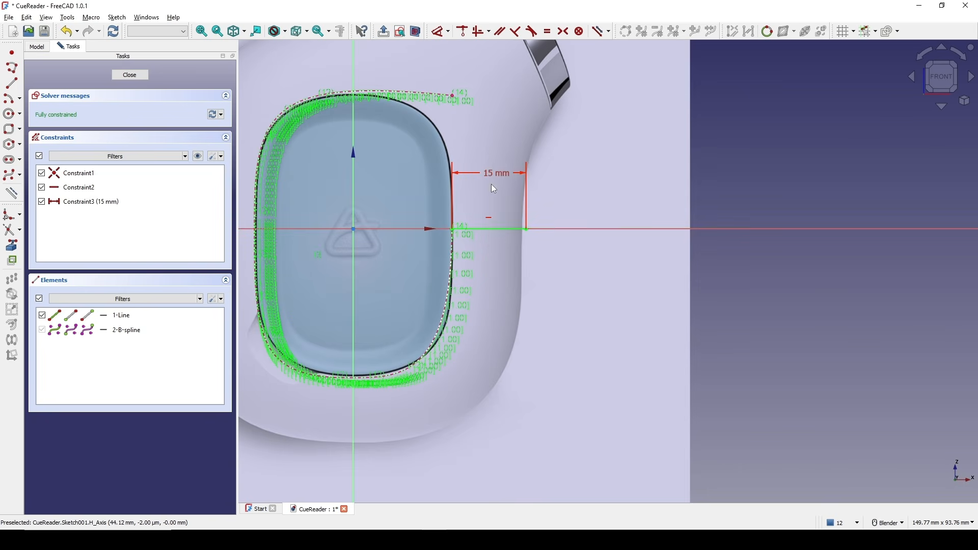
Change the line's length dimension to 14.5 mm.
double_click(480, 178)
type("1")
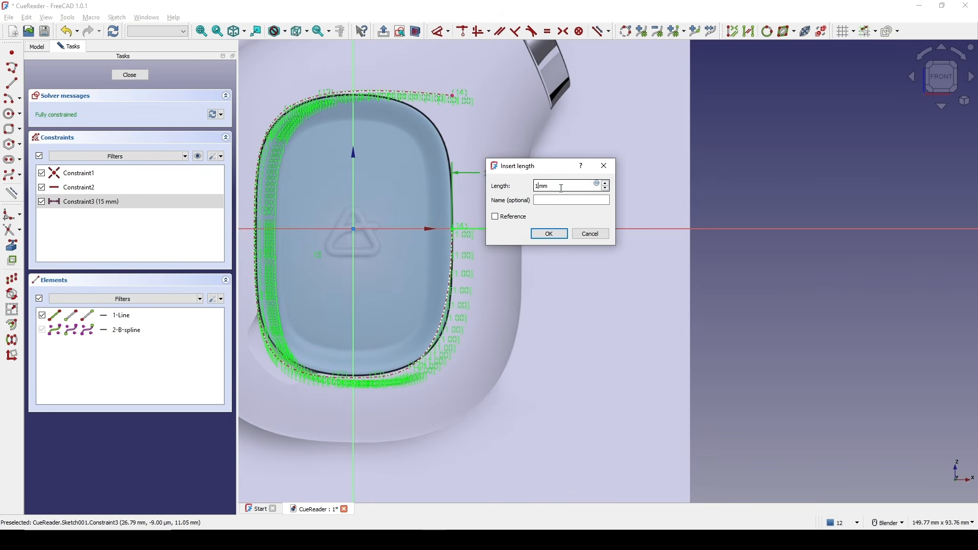
type("4.5")
key("Return")
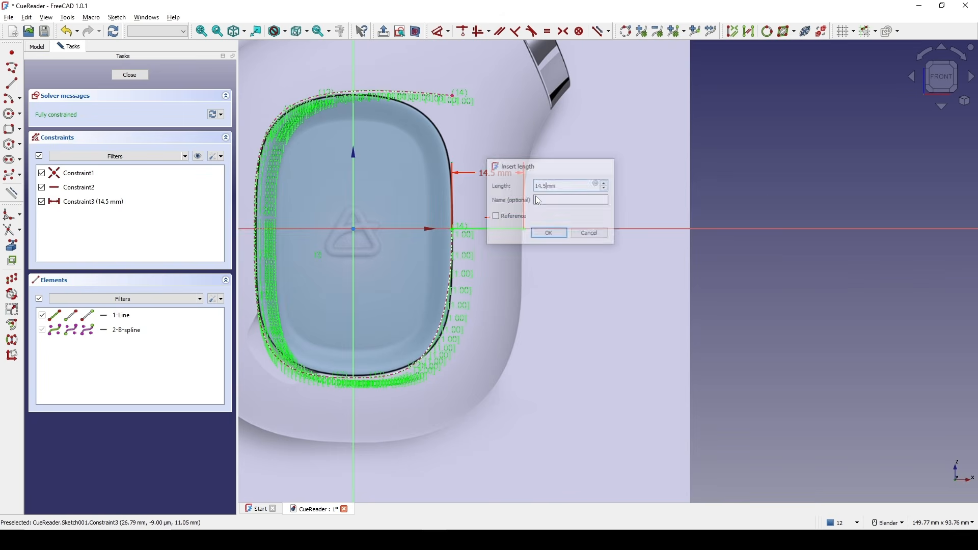
right_click(622, 198)
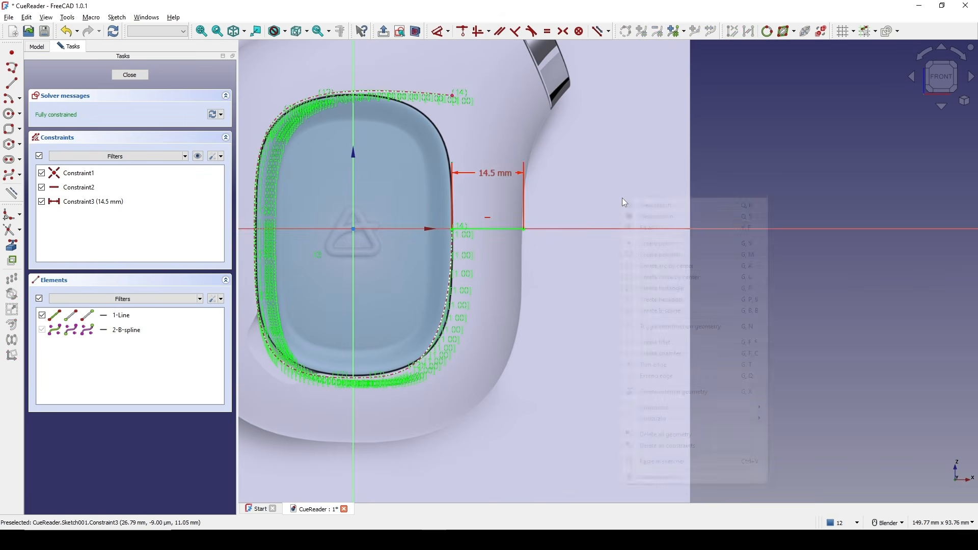
Close the sketch and rename it as Thickness.
left_click(130, 75)
left_click(86, 102)
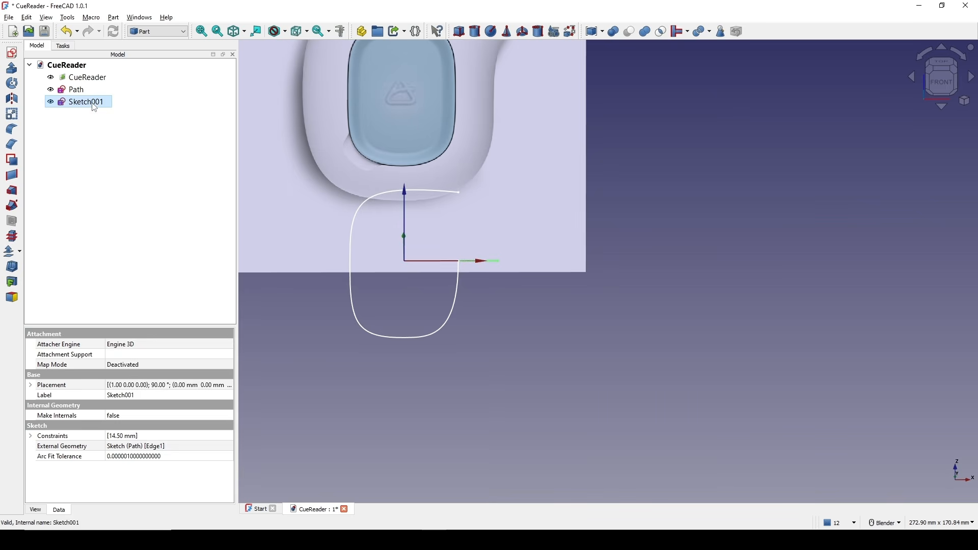
right_click(86, 101)
left_click(151, 438)
type("Thickness")
key("Return")
Create a new sketch on the XY-Plane.
left_click(686, 191)
middle_click_drag(480, 229, 427, 222, "shift")
scroll(518, 255, "up", 1)
scroll(493, 248, "down", 2)
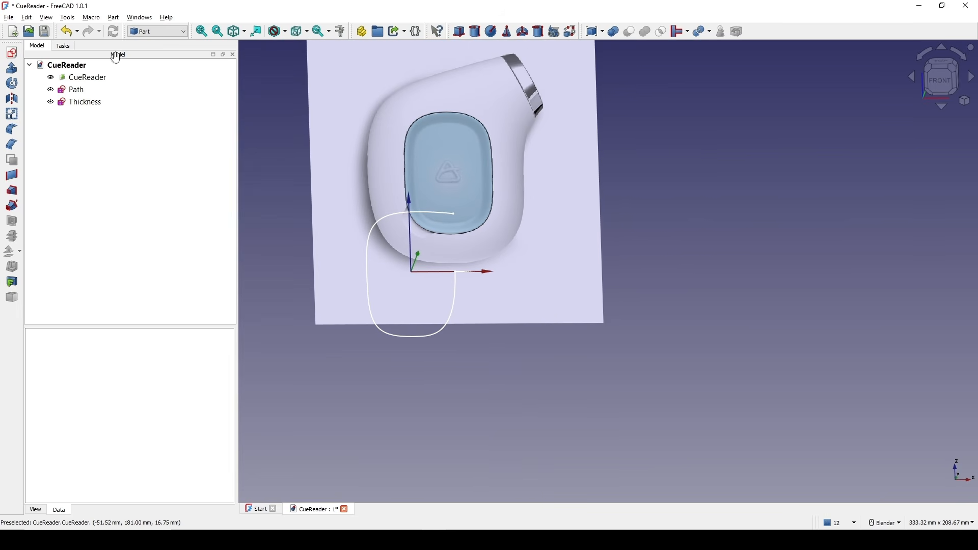
left_click(11, 52)
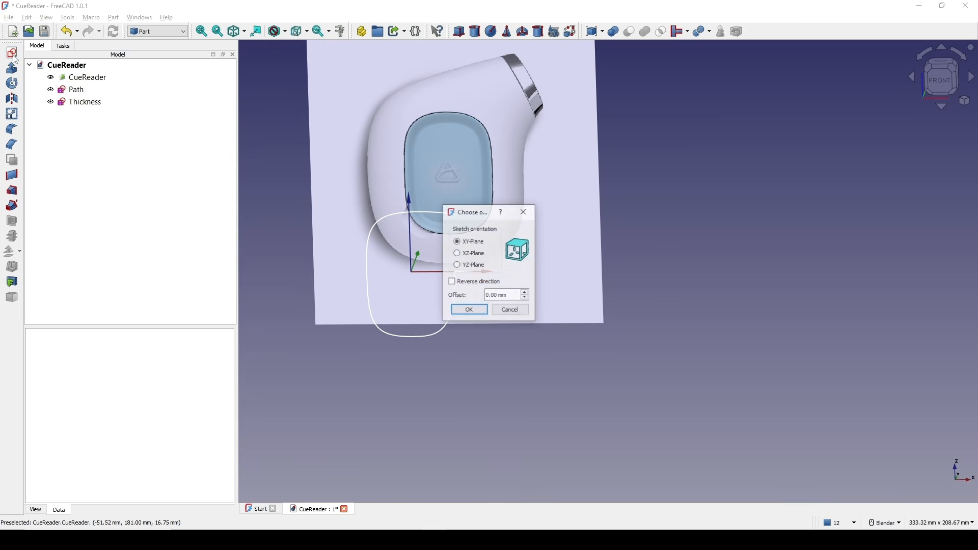
left_click(469, 309)
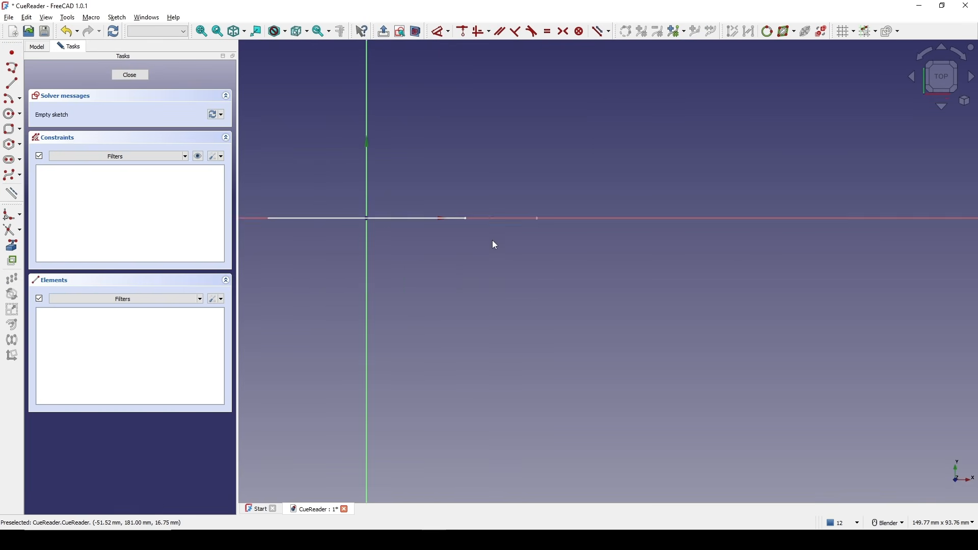
Import the Thickness line into the new sketch as external geometry.
left_click(12, 246)
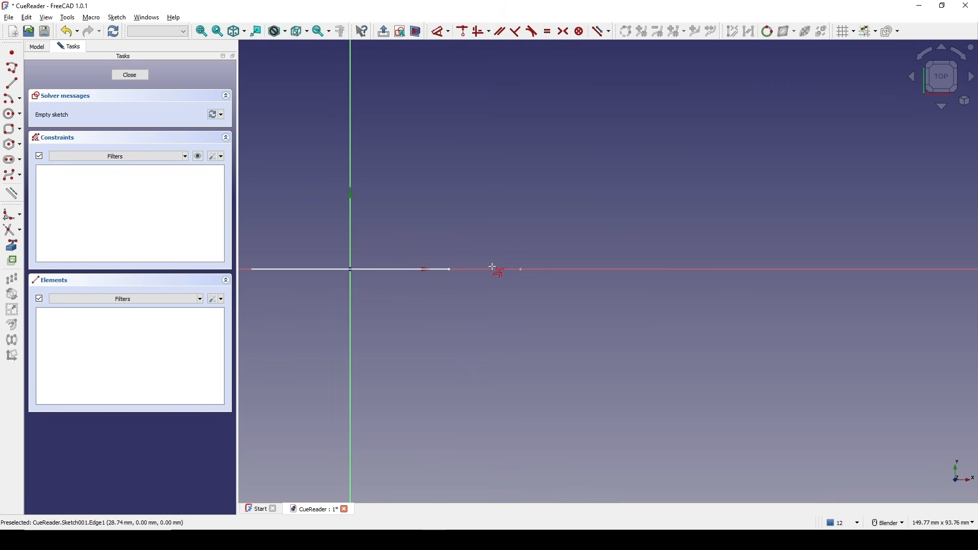
key("Escape")
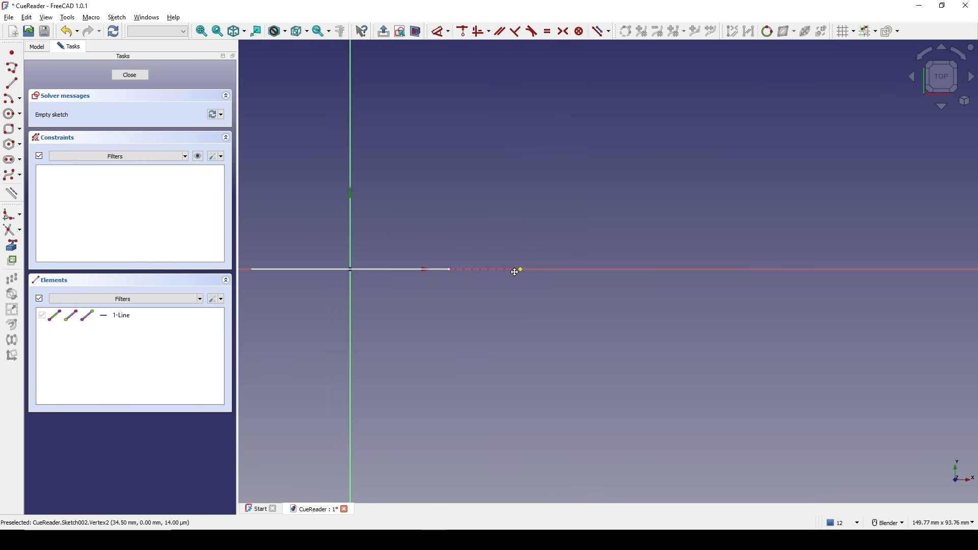
middle_click_drag(516, 271, 507, 287, "shift")
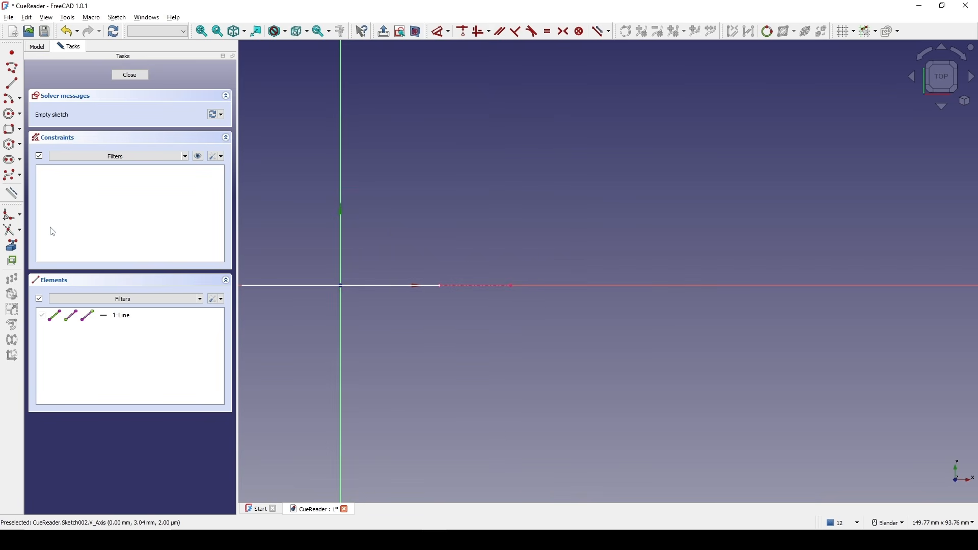
Draw a three-point B-spline starting at the external line's outer end, going down and then left.
left_click(11, 179)
middle_click_drag(515, 200, 552, 161, "shift")
scroll(537, 226, "up", 1)
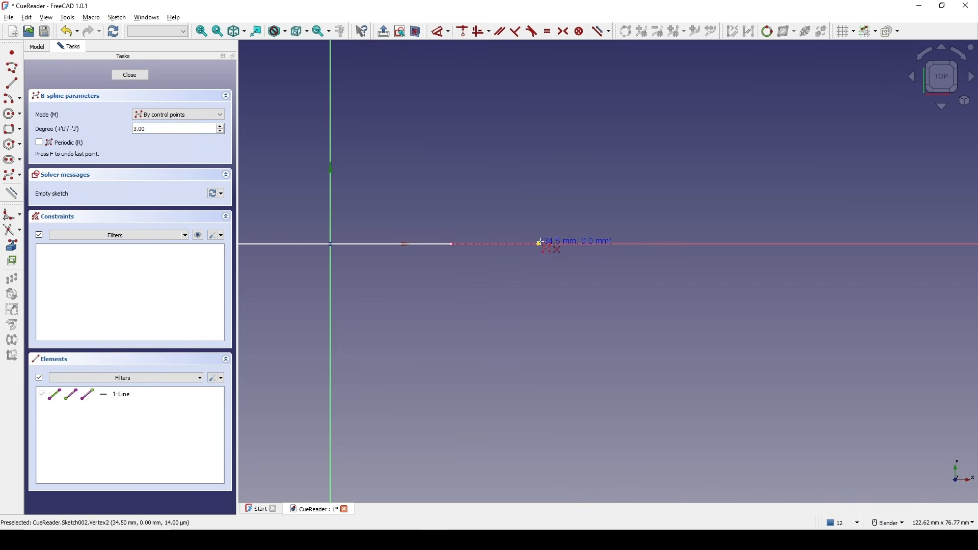
left_click(539, 244)
left_click(539, 304)
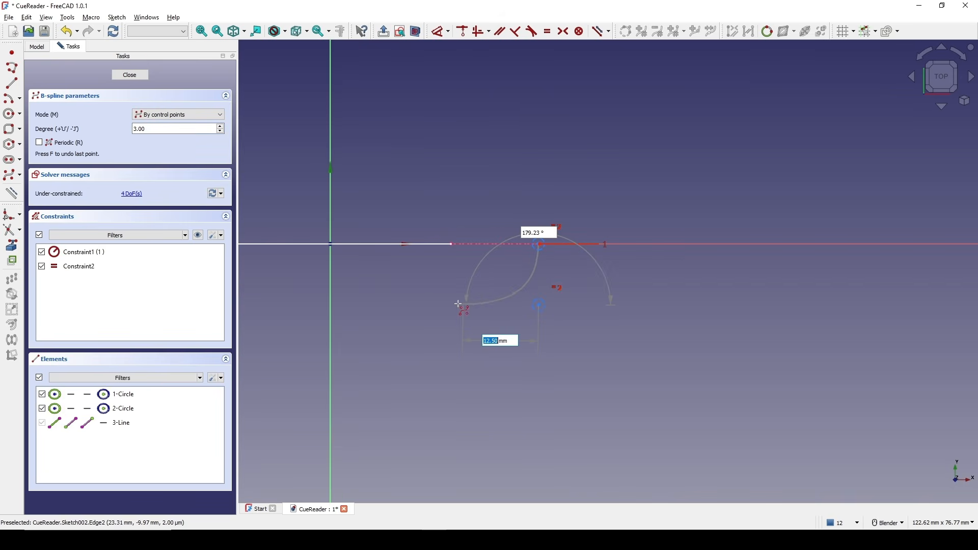
left_click(450, 305)
right_click(528, 322)
scroll(488, 262, "up", 2)
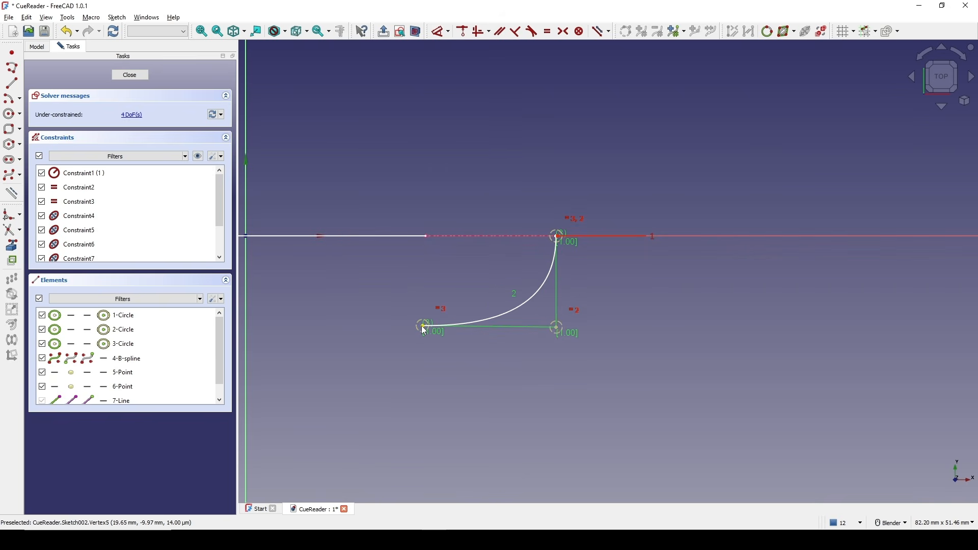
Constrain the B-spline's control polygon legs to be vertical and horizontal.
left_click(453, 325)
scroll(448, 317, "up", 3)
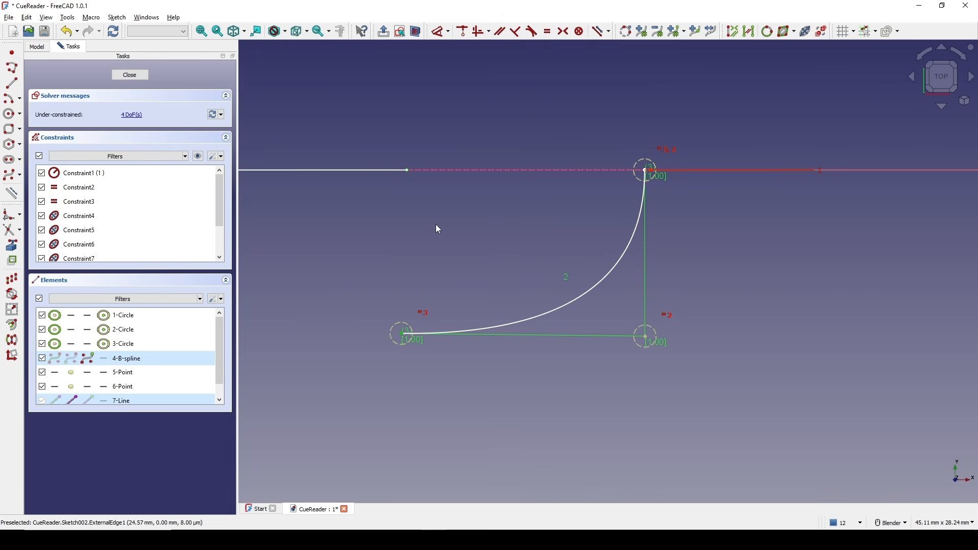
key("v")
middle_click_drag(630, 229, 553, 220, "shift")
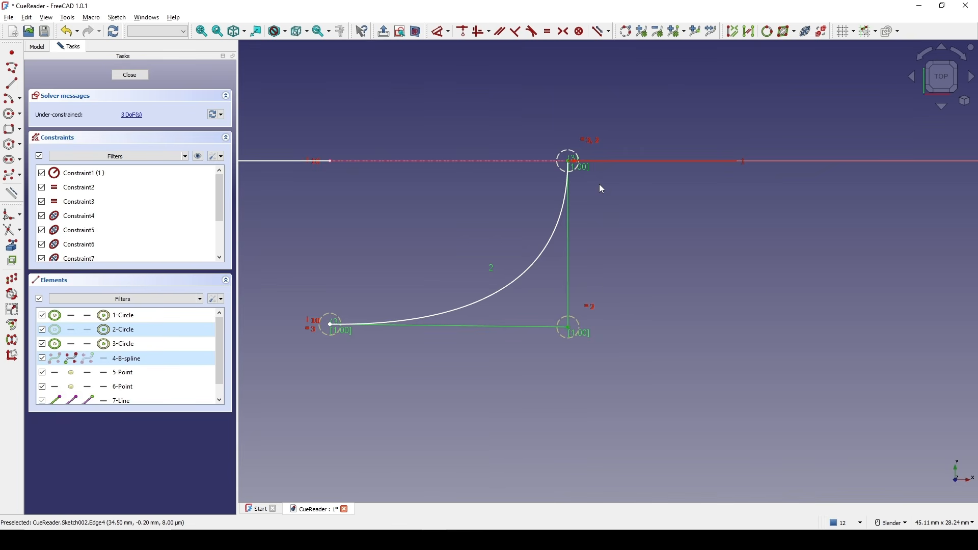
key("v")
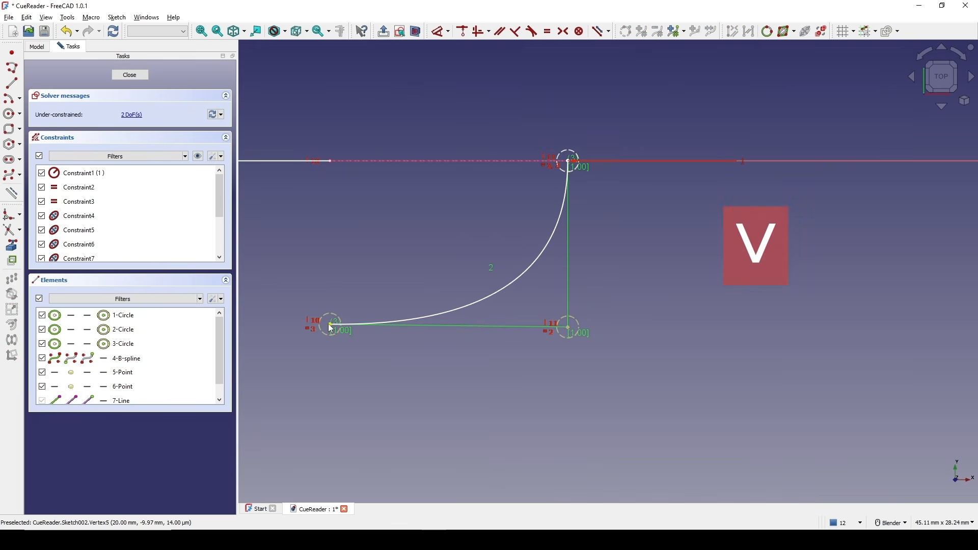
left_click(329, 324)
left_click(568, 329)
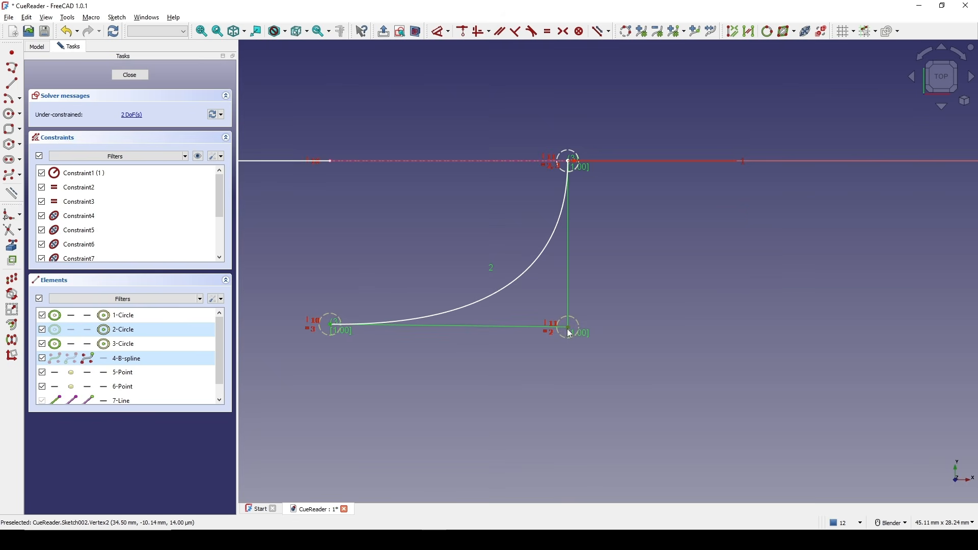
key("h")
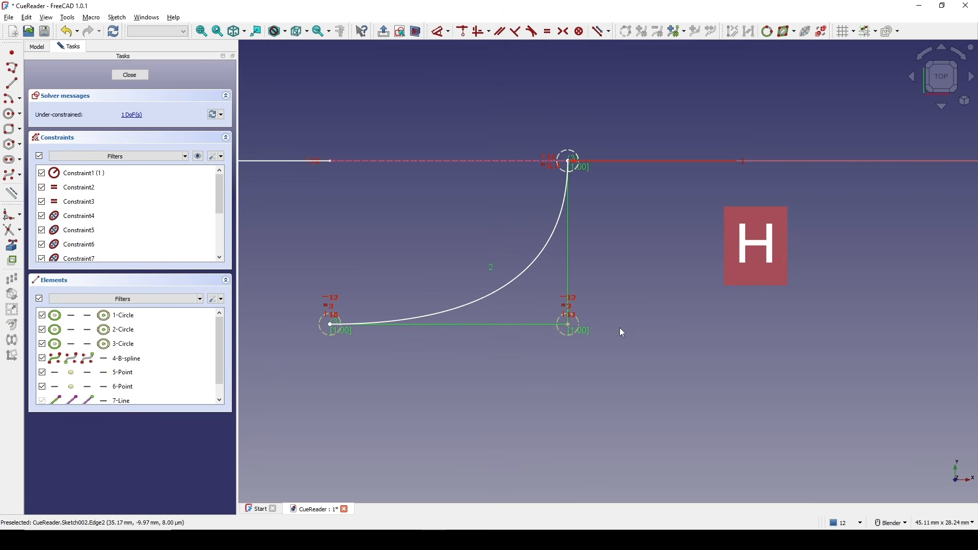
Dimension the vertical distance from the B-spline's lower corner control point to the horizontal axis as 15 mm.
left_click(568, 325)
key("d")
left_click(633, 266)
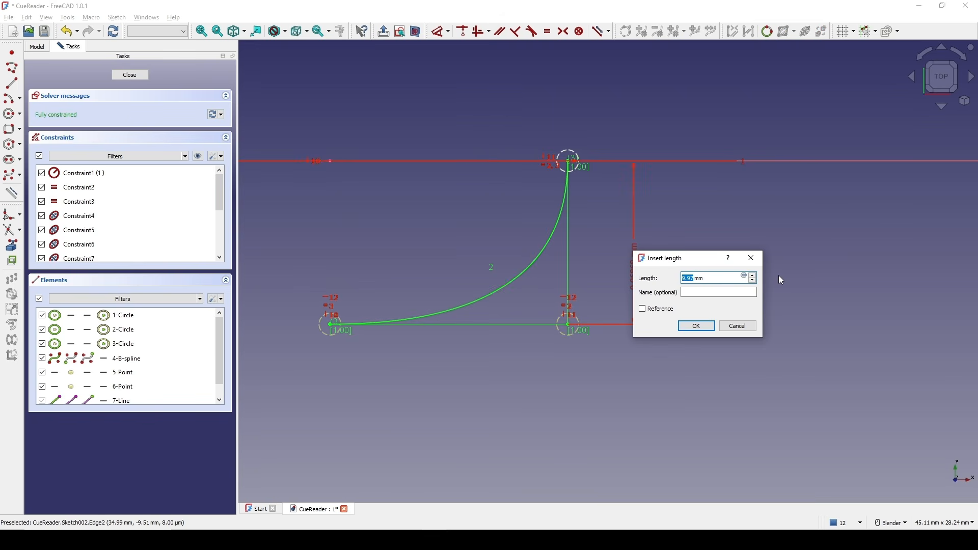
type("20")
key("BackSpace")
type("15")
key("Return")
scroll(625, 275, "down", 4)
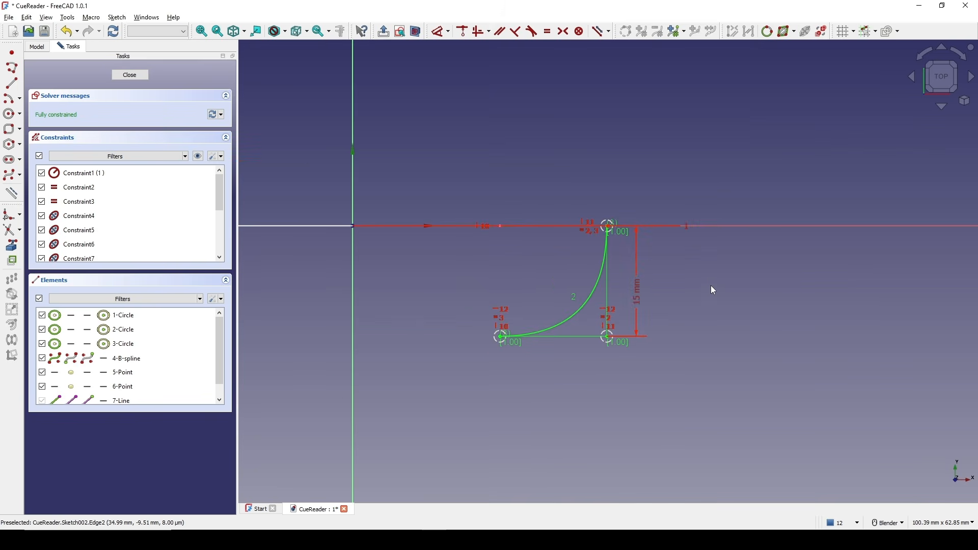
Close the sketch and rename it as Profile.
left_click(134, 79)
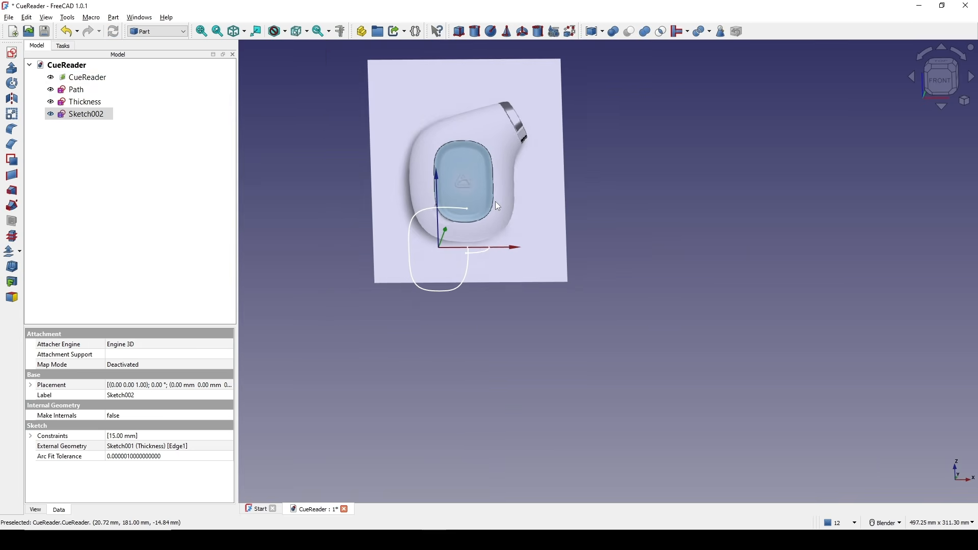
left_click(541, 326)
middle_click_drag(506, 322, 550, 325)
scroll(550, 325, "up", 2)
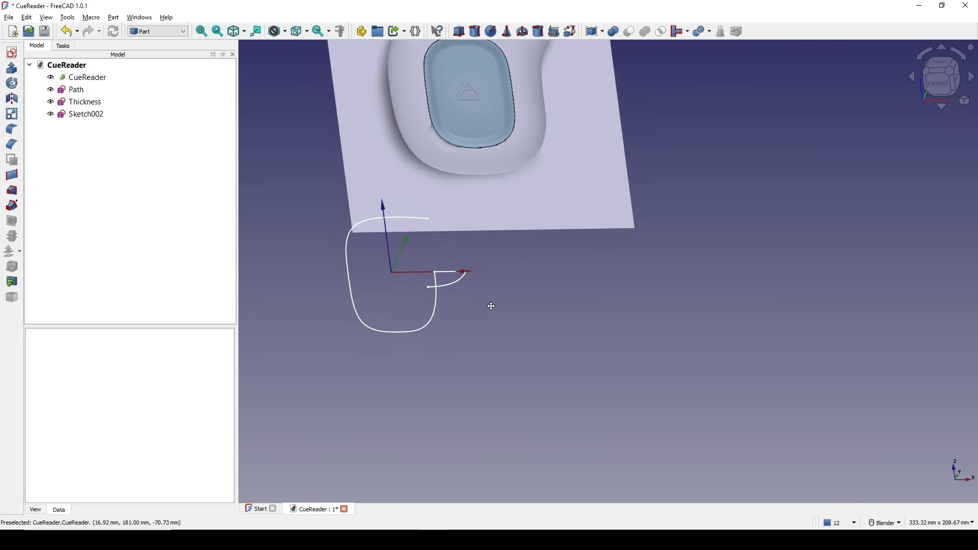
mouse_move(491, 306)
middle_mouse_down("shift")
mouse_move(565, 327)
mouse_move(498, 294)
middle_mouse_up("shift")
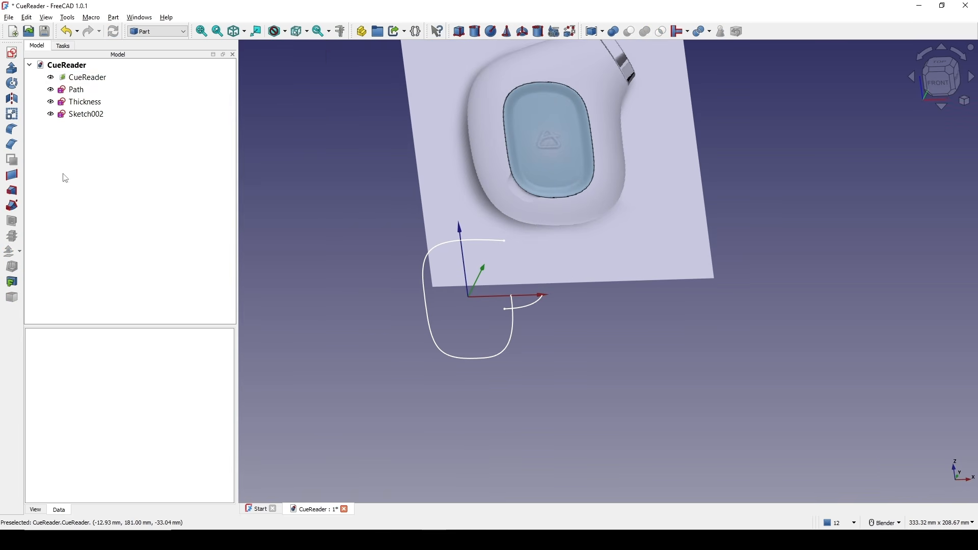
left_click(86, 115)
right_click(87, 118)
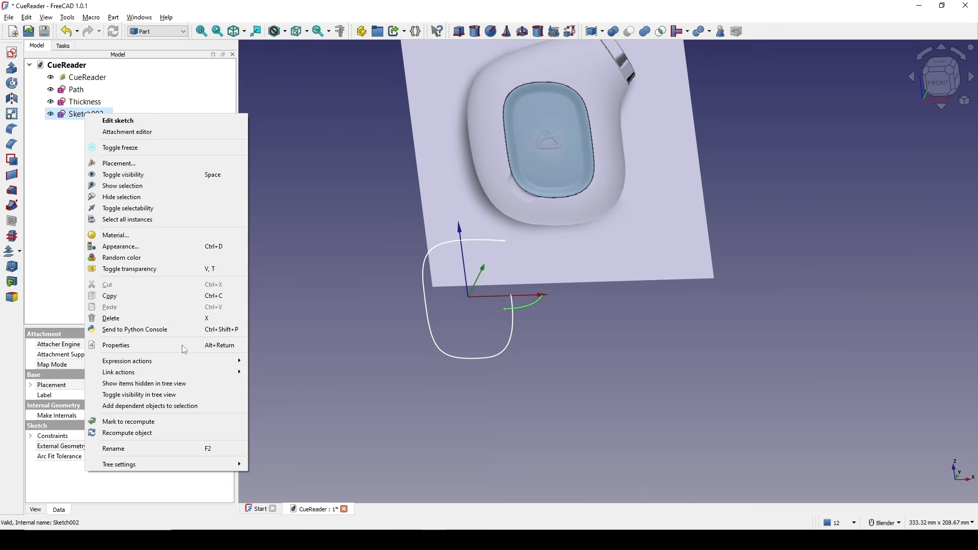
left_click(139, 447)
type("Profile")
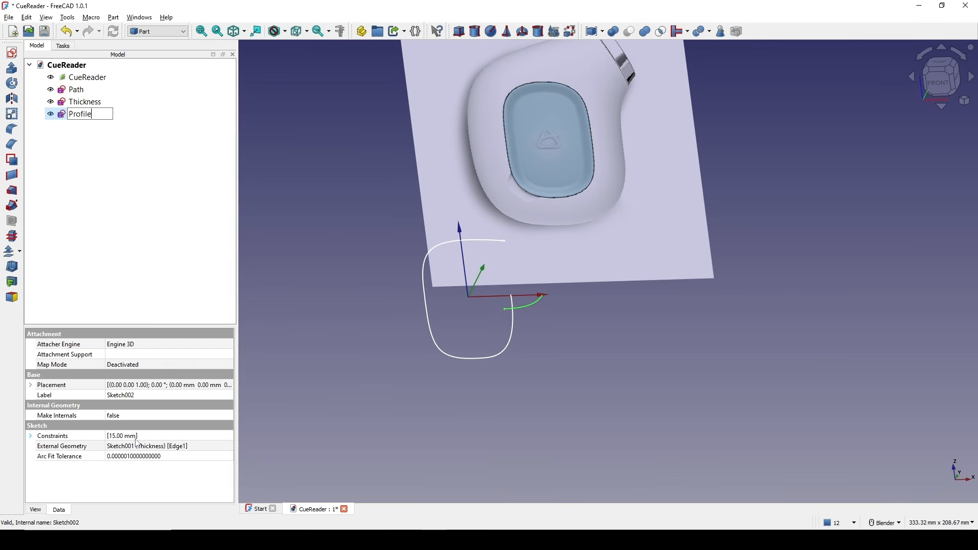
key("Return")
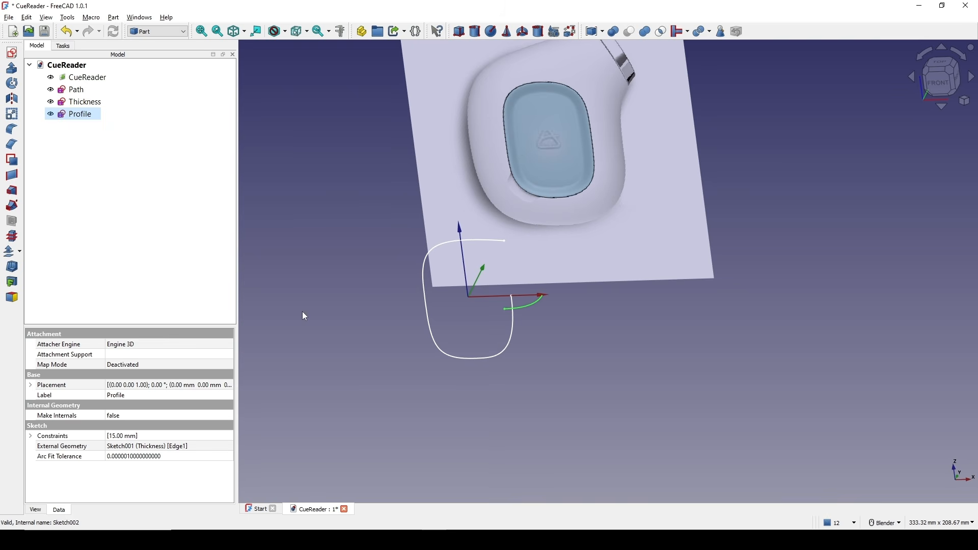
Sweep the Profile sketch along the Path B-spline with the Sweep tool.
left_click(629, 307)
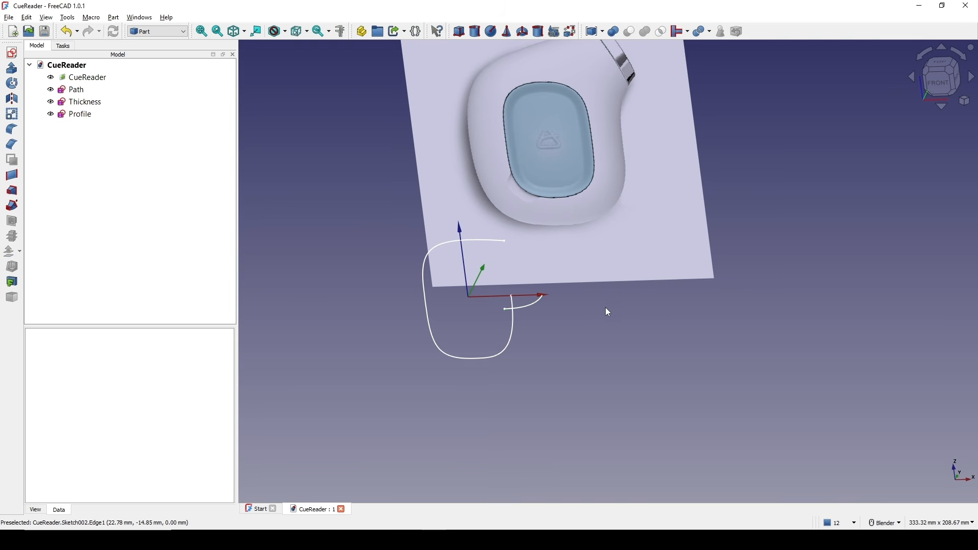
left_click(12, 205)
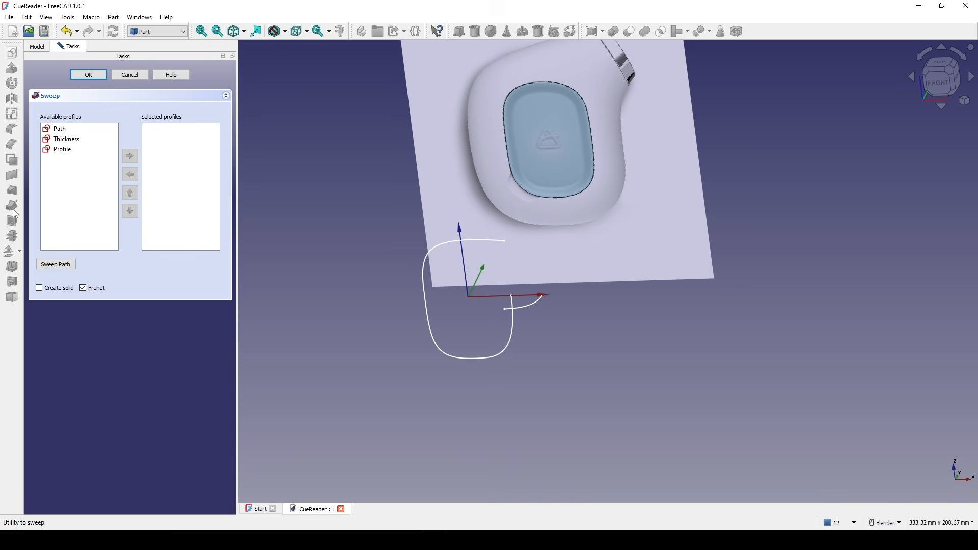
double_click(72, 153)
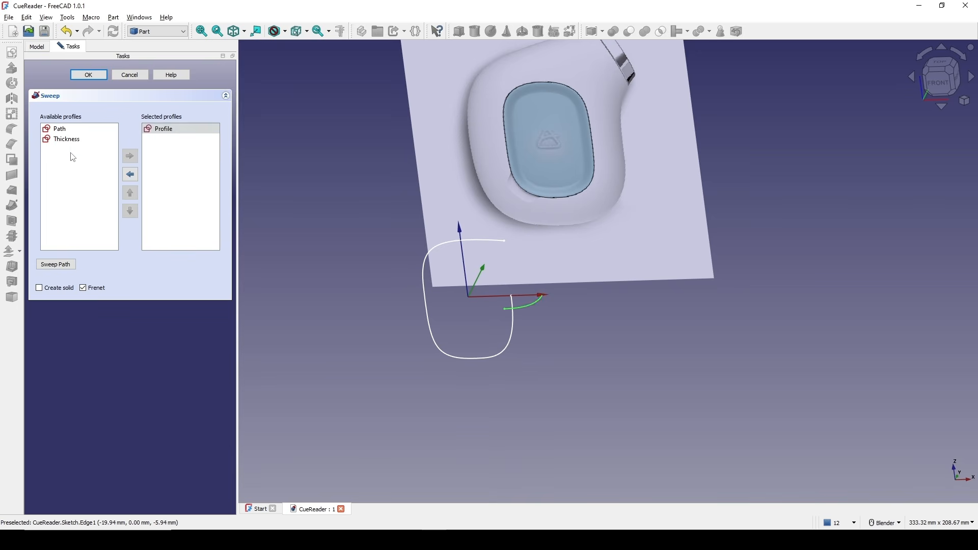
left_click(55, 265)
left_click(439, 351)
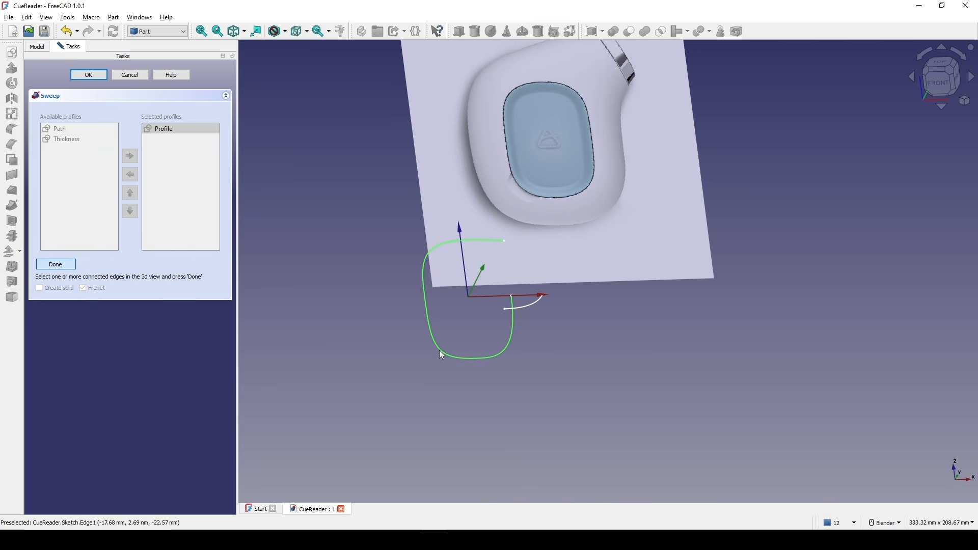
left_click(56, 264)
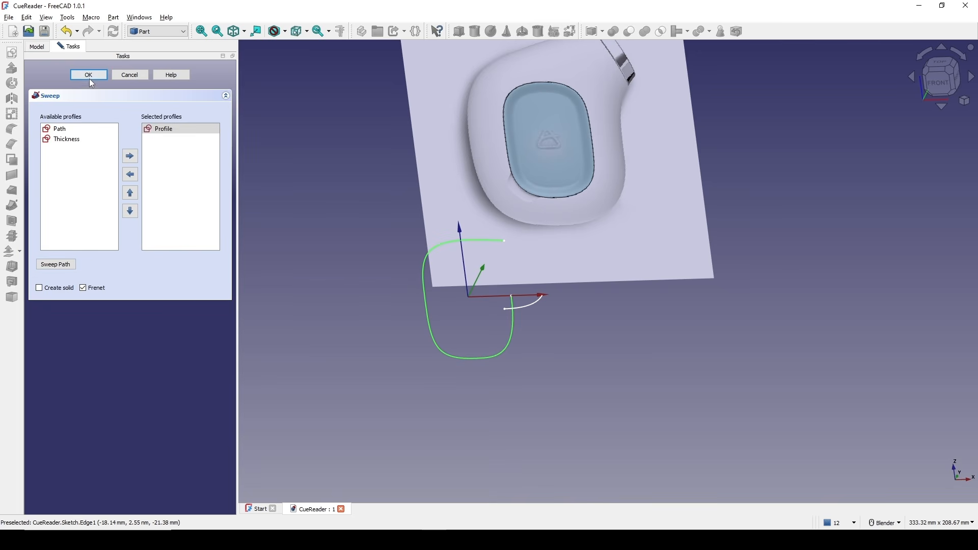
left_click(89, 75)
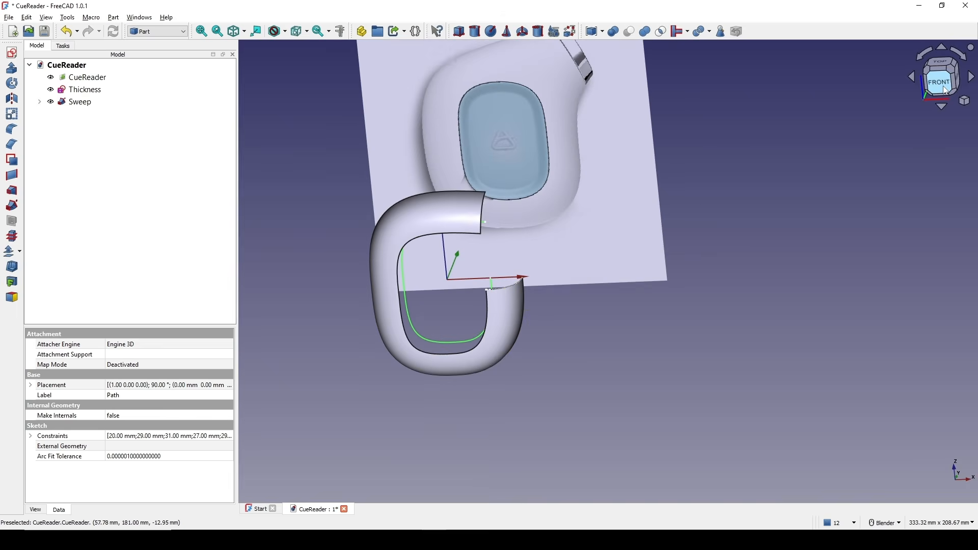
Hide the Profile and Path sketches under the Sweep.
left_click(940, 82)
scroll(586, 286, "up", 3)
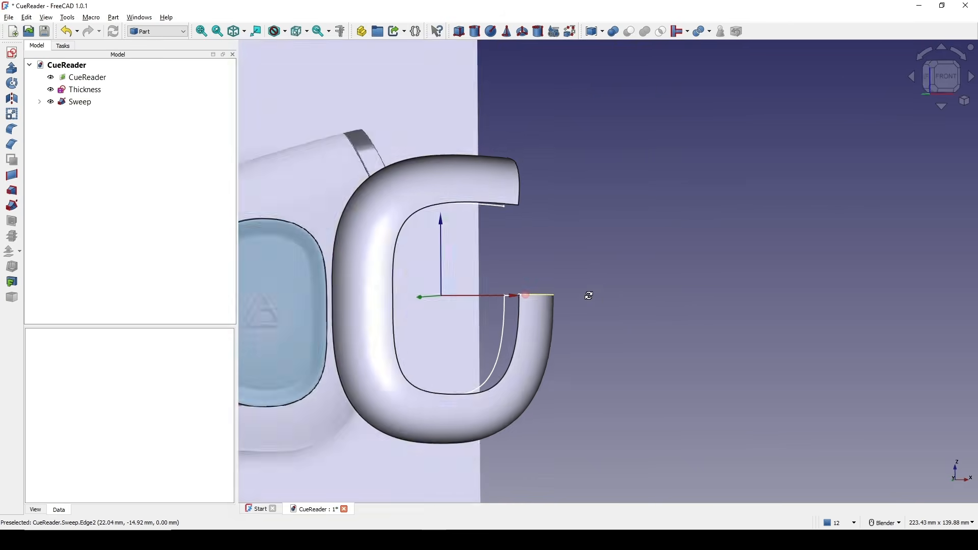
middle_click_drag(588, 301, 585, 326)
left_click(40, 102)
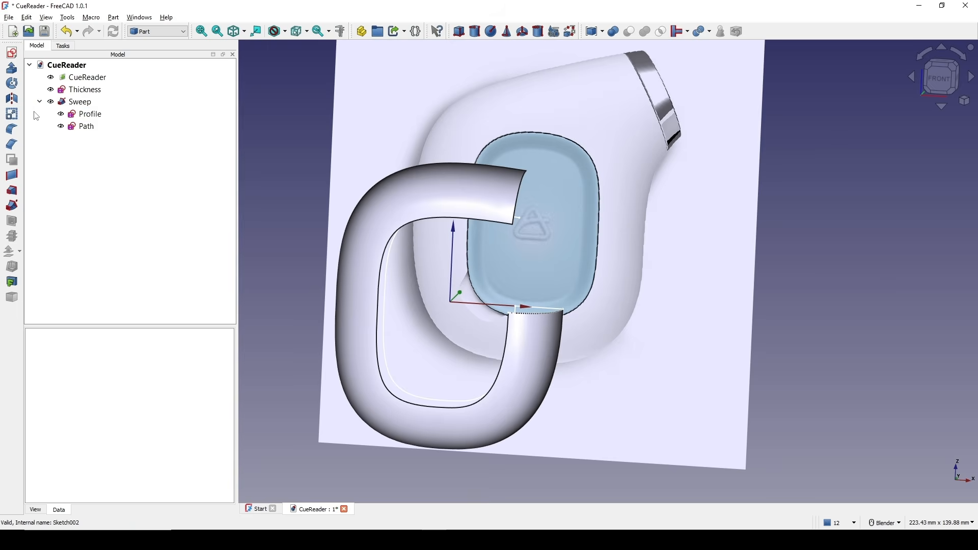
left_click(87, 113)
left_click(85, 126, "ctrl")
key("space")
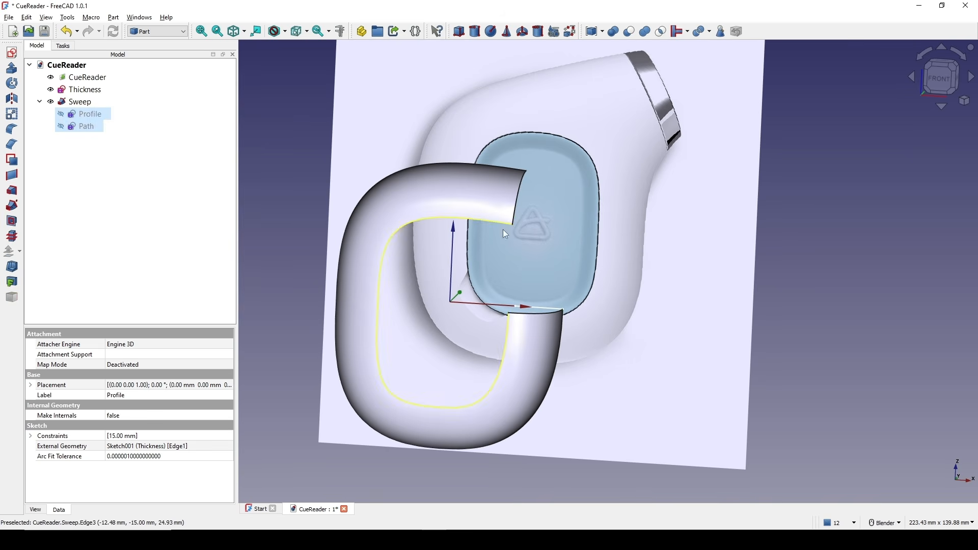
middle_click_drag(793, 214, 783, 210, "shift")
left_click(783, 210)
middle_click_drag(595, 234, 641, 250, "shift")
scroll(615, 221, "down", 2)
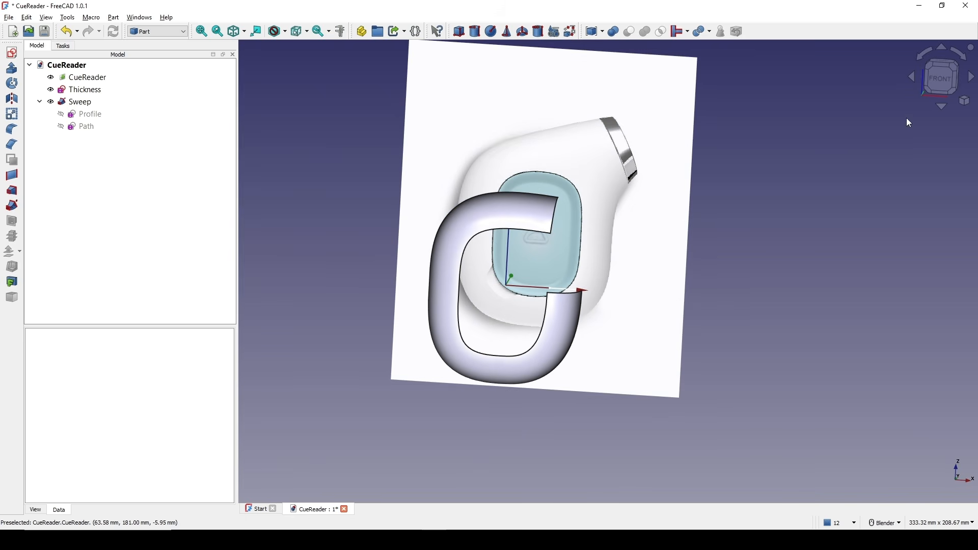
left_click(934, 76)
key("Print")
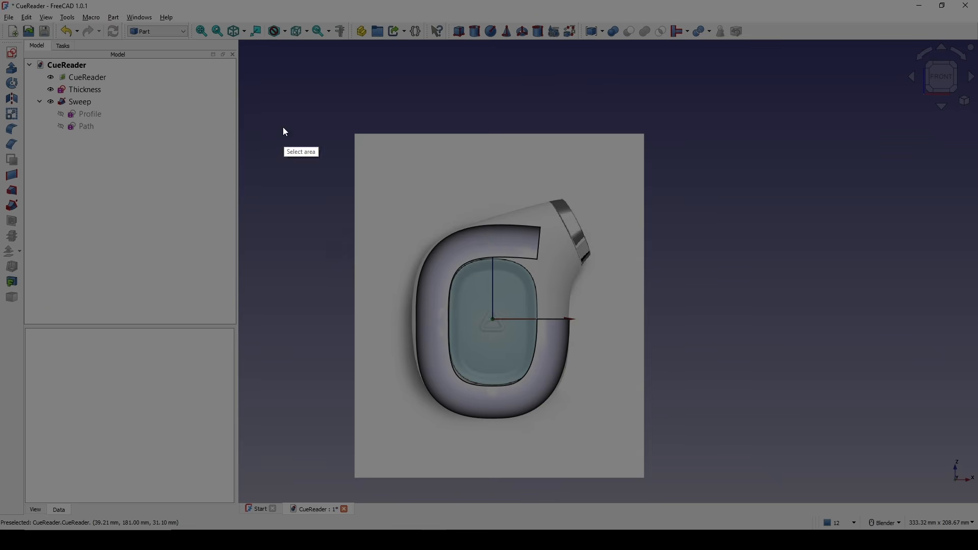
left_click_drag(281, 121, 732, 483)
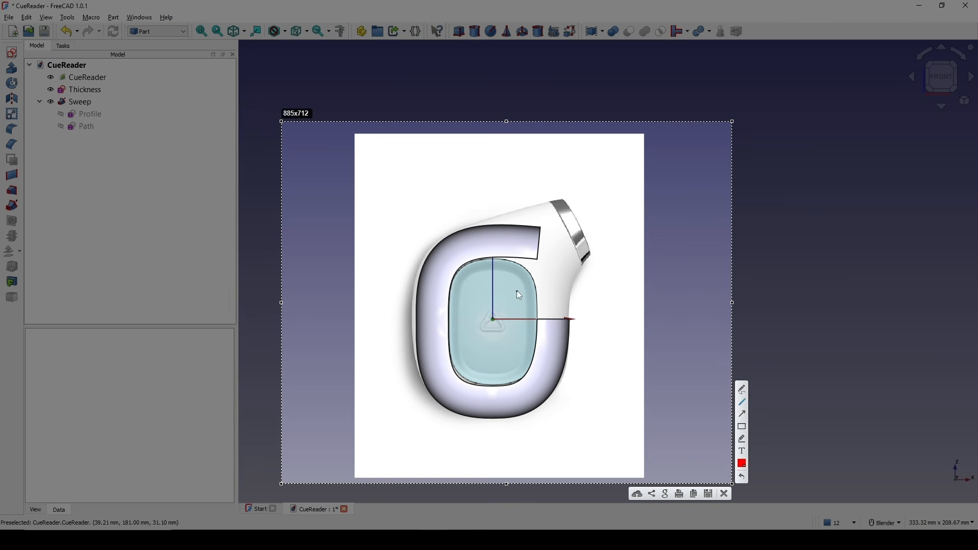
mouse_move(494, 320)
left_mouse_down()
mouse_move(419, 210)
mouse_move(605, 190)
mouse_move(493, 320)
left_mouse_up()
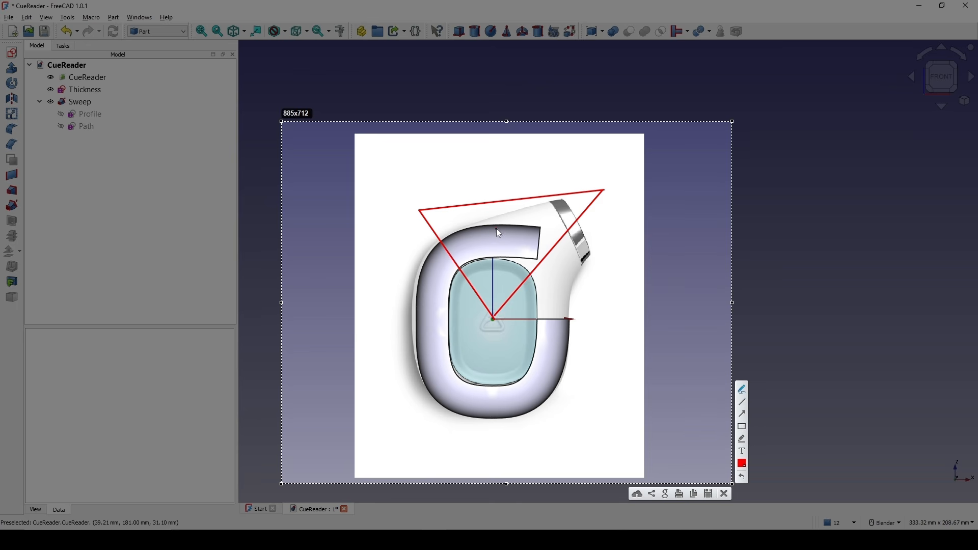
left_click_drag(498, 229, 481, 258)
mouse_move(518, 235)
left_mouse_down()
mouse_move(500, 264)
mouse_move(519, 266)
left_mouse_up()
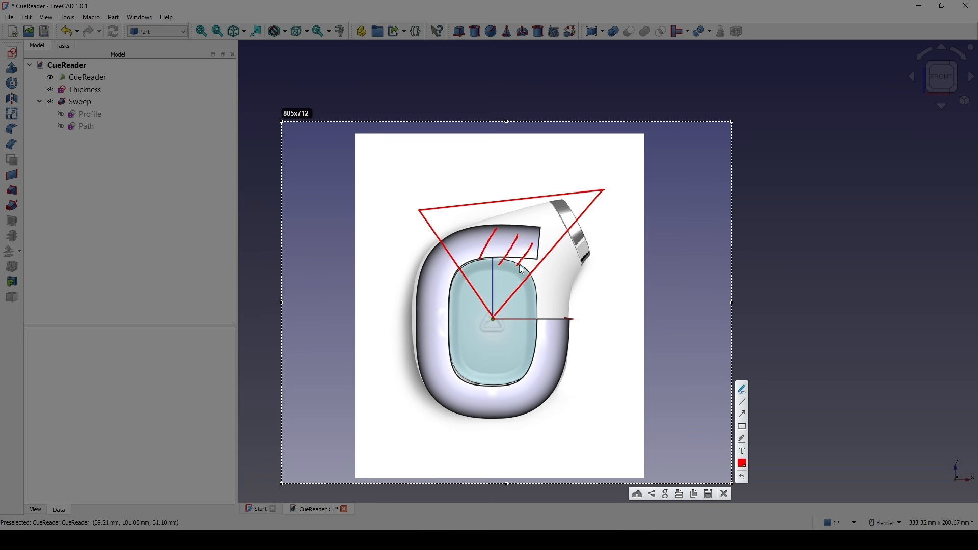
left_click(724, 494)
Create a new sketch on the XZ-Plane.
scroll(606, 341, "up", 2)
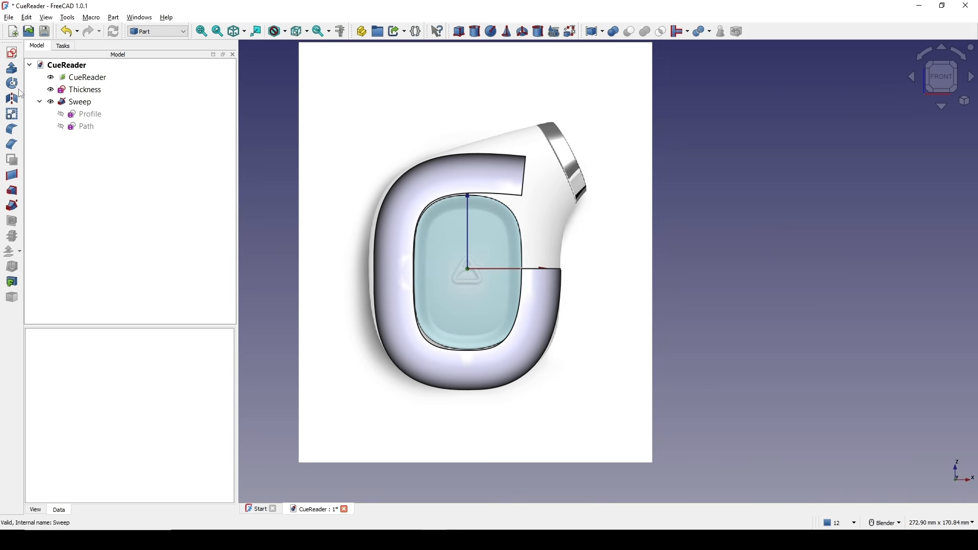
left_click(12, 52)
left_click(471, 253)
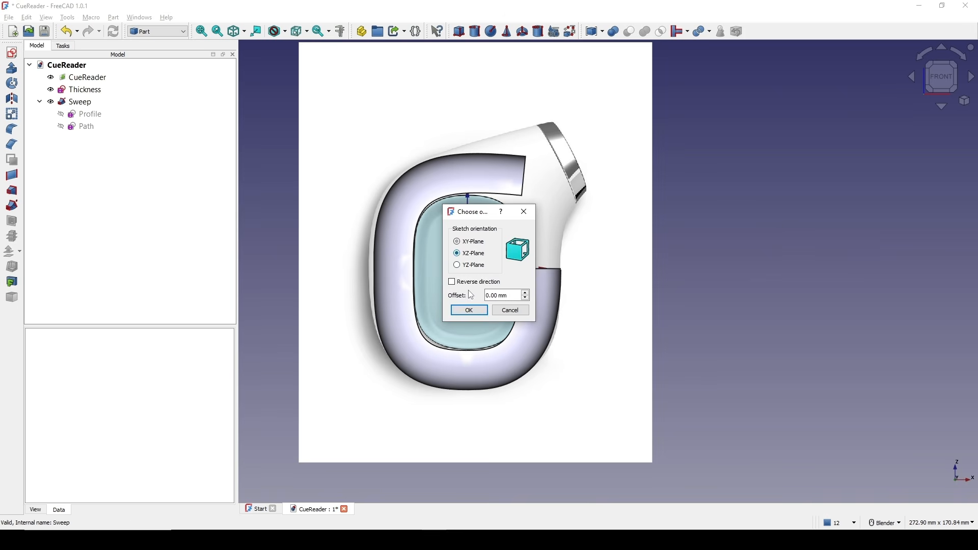
left_click(469, 310)
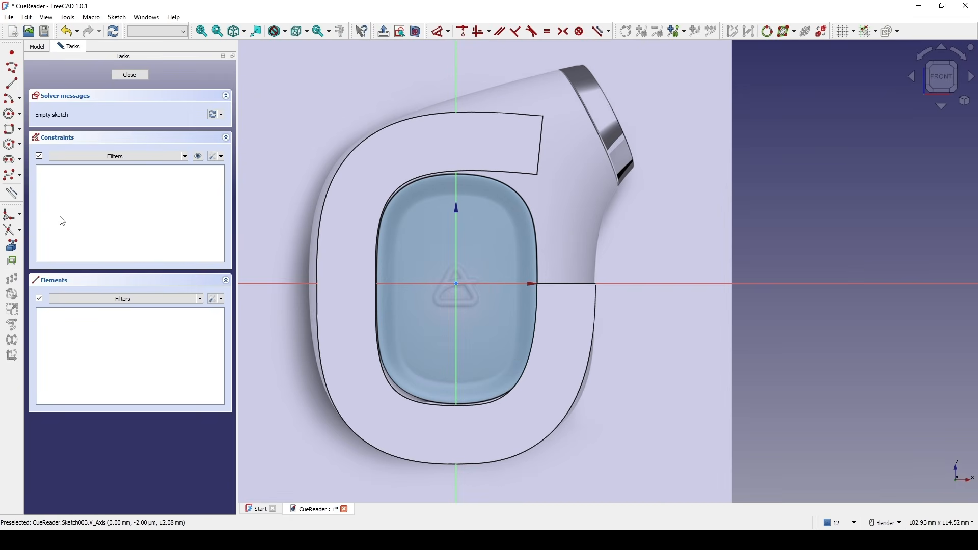
Draw a closed four-sided polyline wedge starting at the origin and spanning the sweep's upper opening.
left_click(8, 74)
scroll(462, 288, "down", 3)
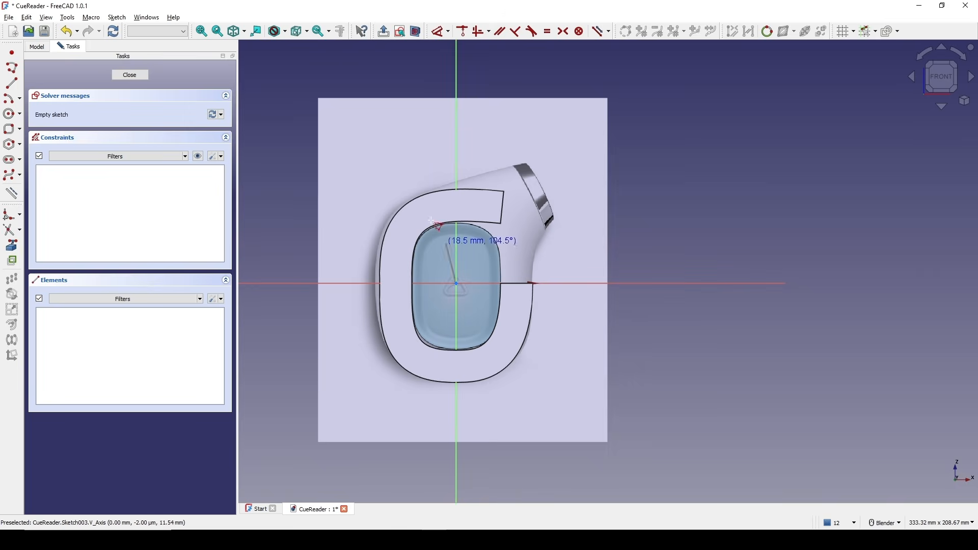
left_click(457, 283)
left_click(368, 129)
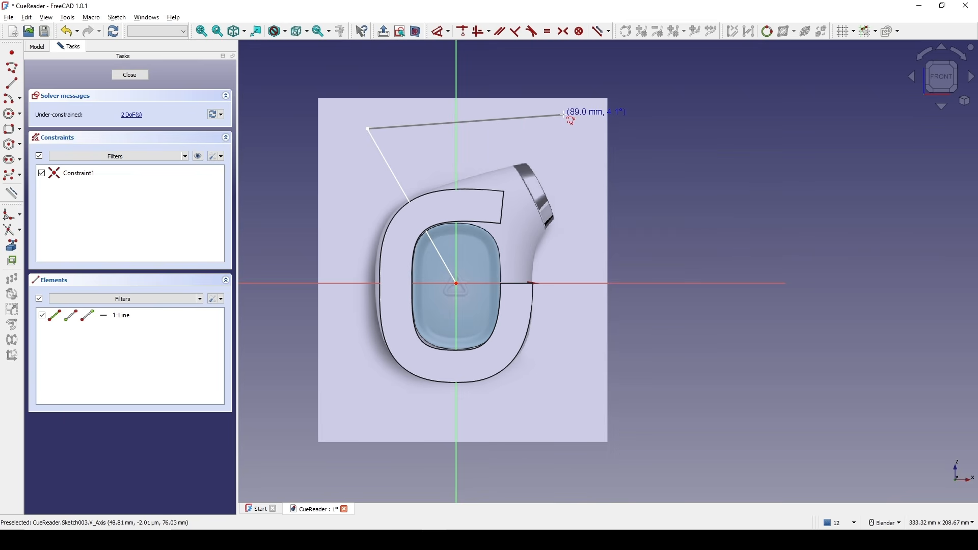
left_click(563, 115)
left_click(553, 233)
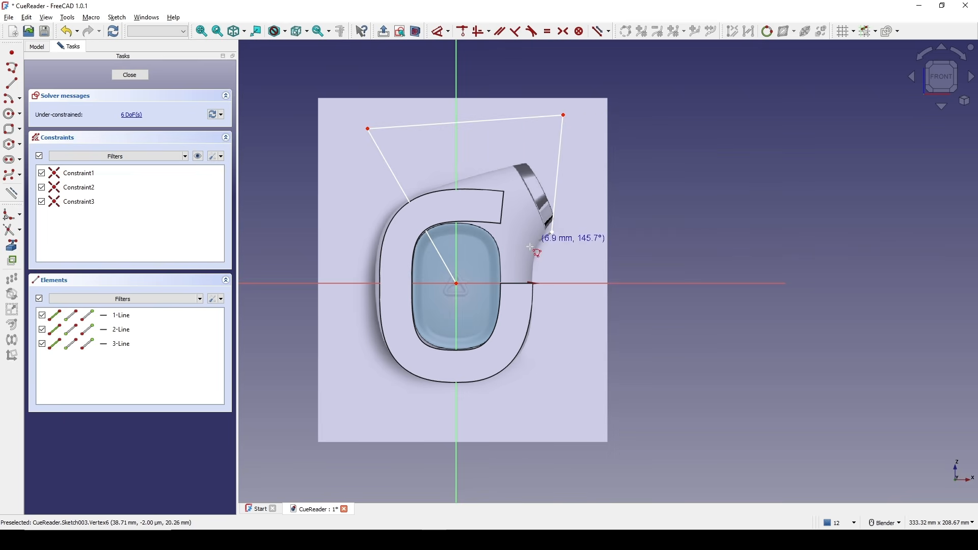
left_click(456, 283)
scroll(501, 183, "up", 2)
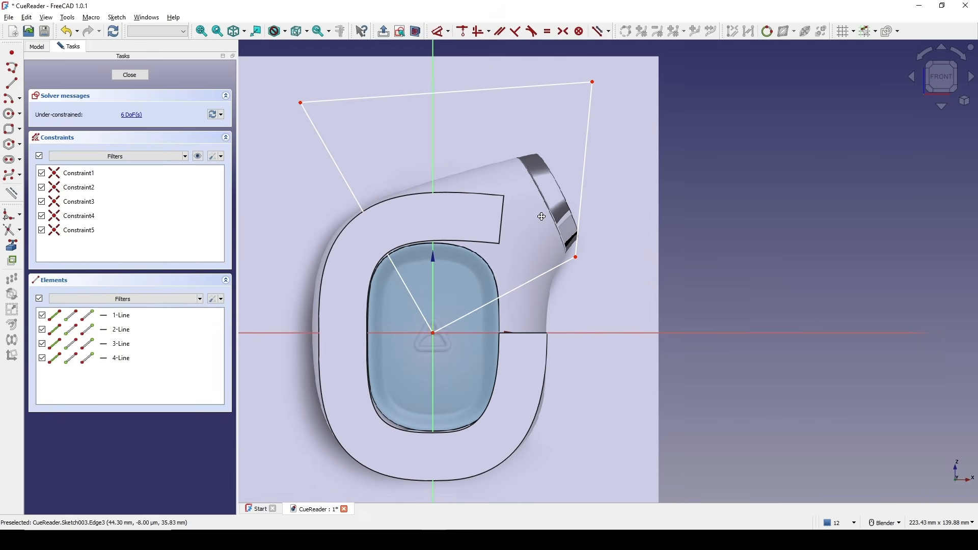
Constrain the angle between the wedge's left edge and the vertical axis to 30° and close the sketch.
left_click(404, 279)
key("d")
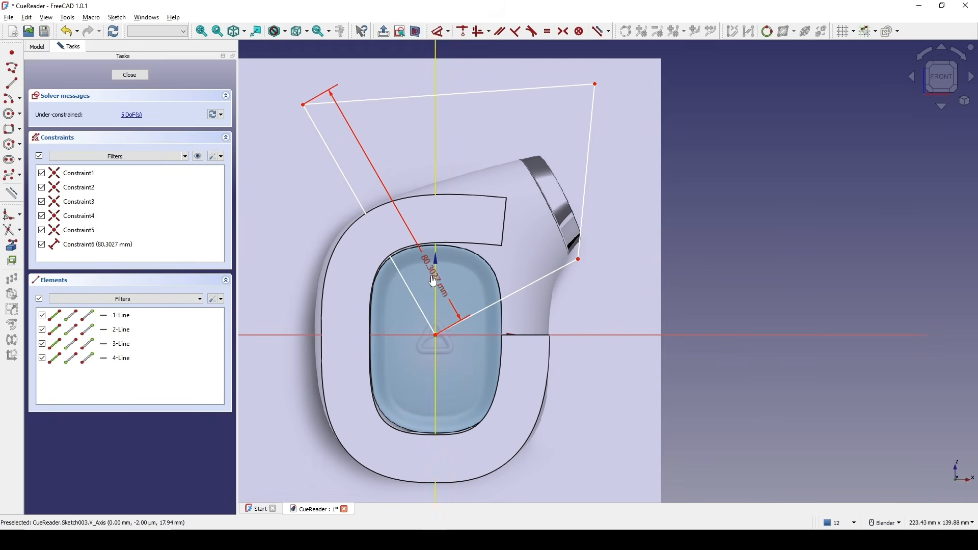
left_click(431, 276)
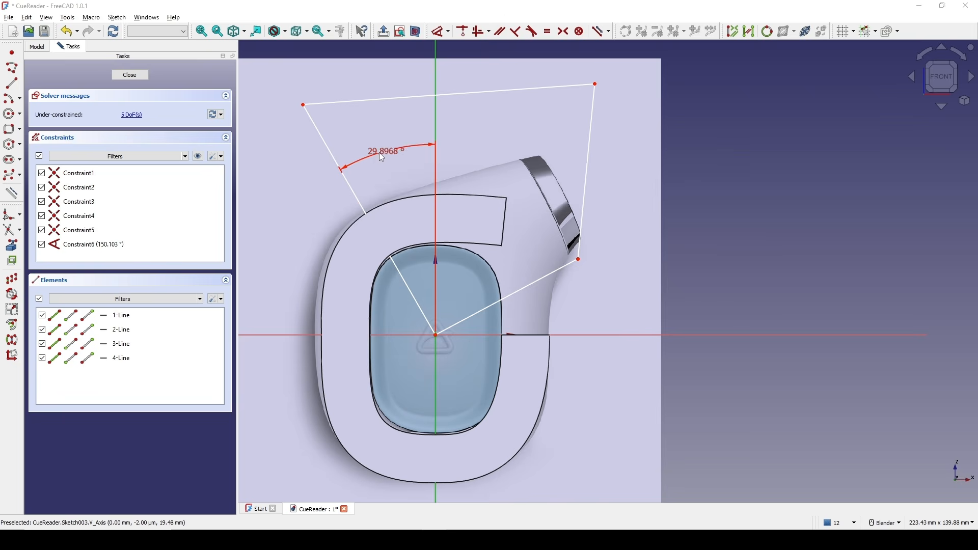
left_click(379, 152)
type("30")
key("Return")
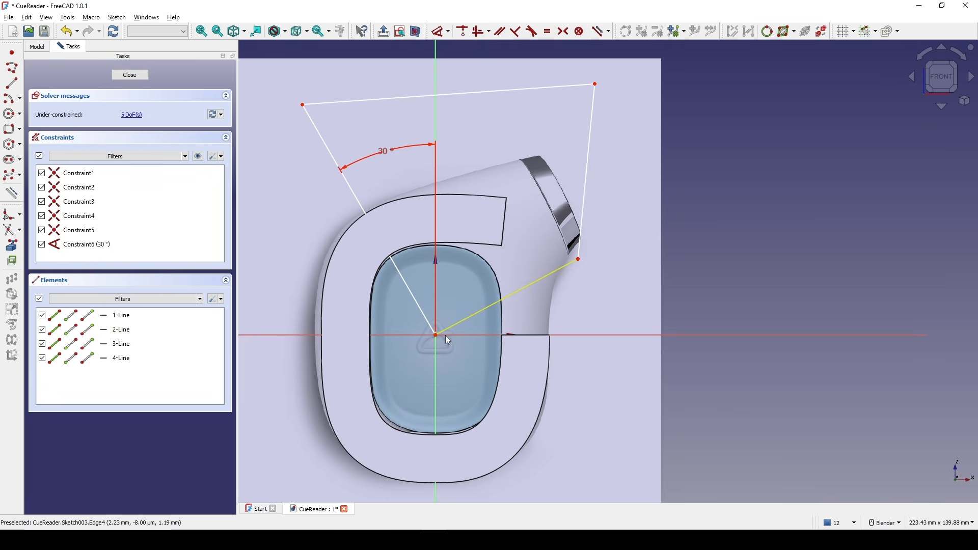
left_click(129, 75)
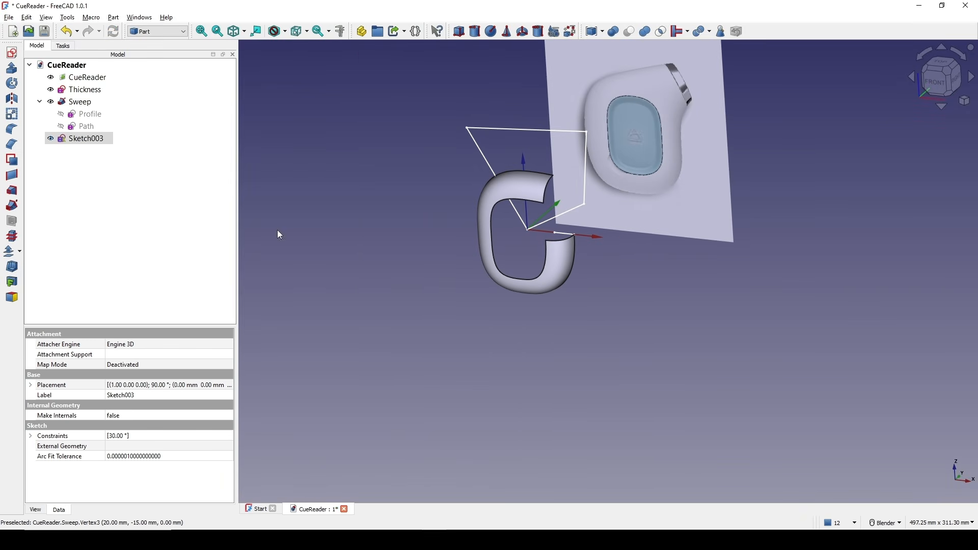
Extrude the wedge sketch 200 mm symmetrically along its normal.
left_click(12, 68)
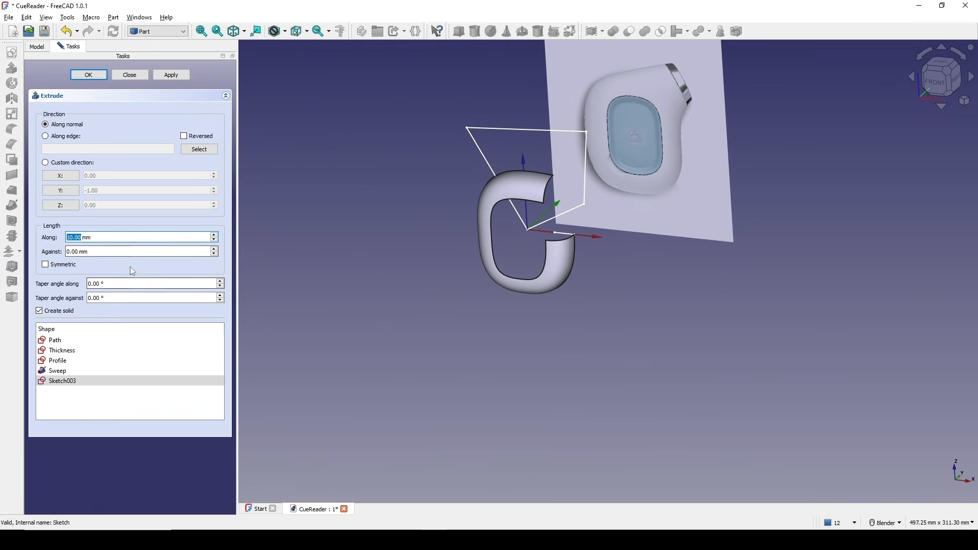
type("200")
left_click(46, 265)
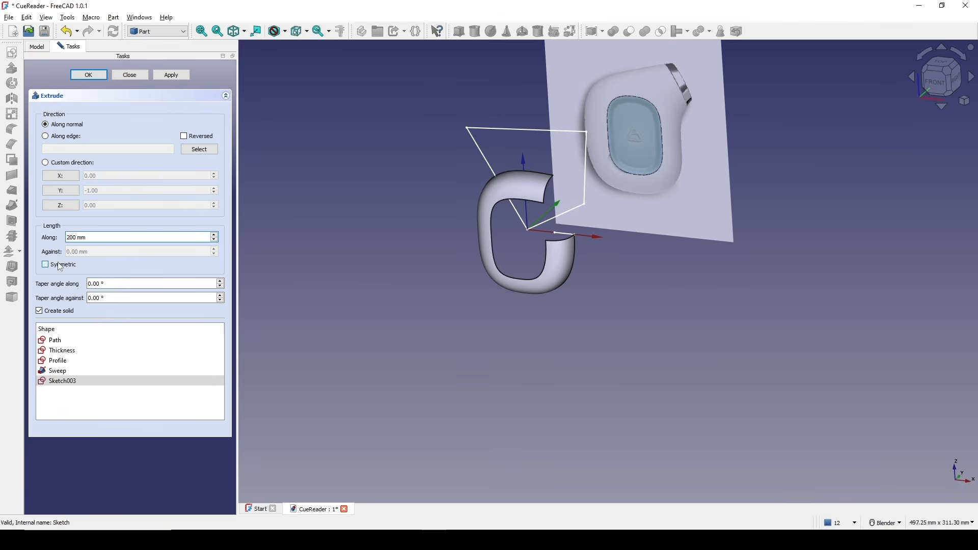
left_click(89, 78)
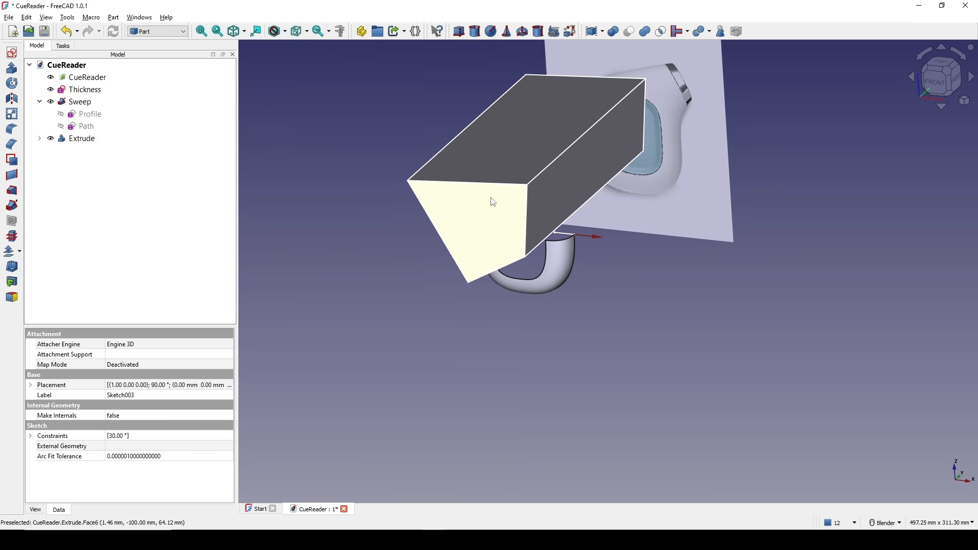
Cut the Extrude wedge from the Sweep.
middle_click_drag(487, 206, 513, 175)
scroll(512, 186, "up", 2)
middle_click_drag(512, 224, 539, 186, "shift")
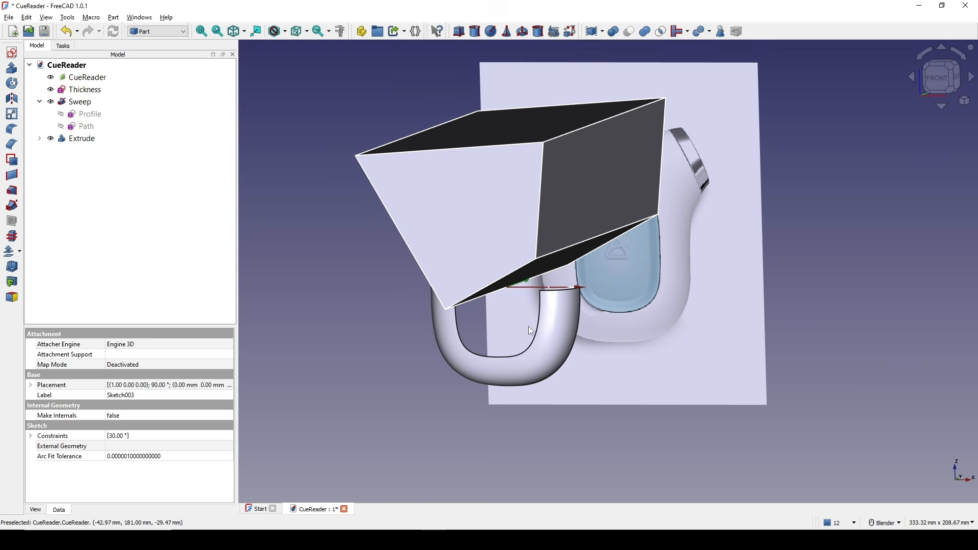
left_click(548, 358)
left_click(498, 222, "ctrl")
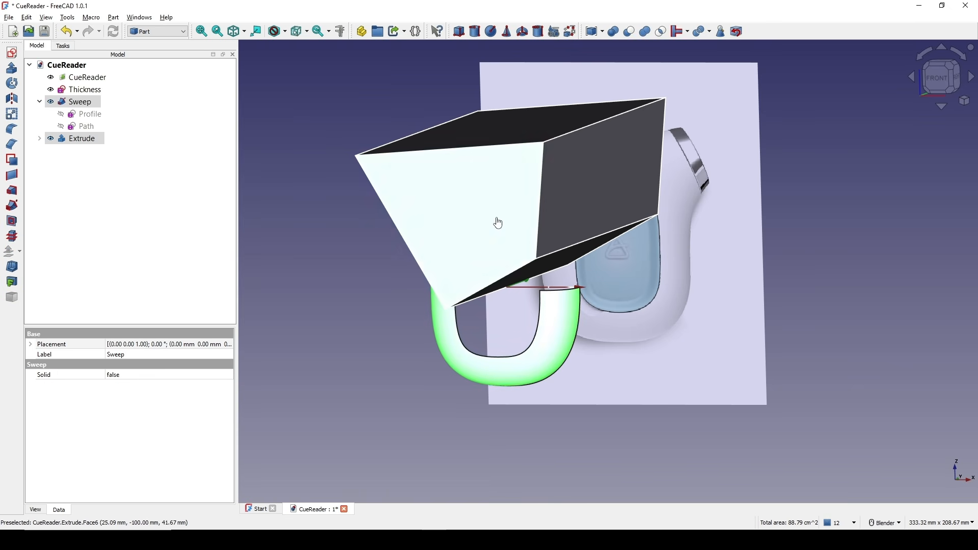
left_click(628, 31)
middle_click_drag(557, 246, 448, 267)
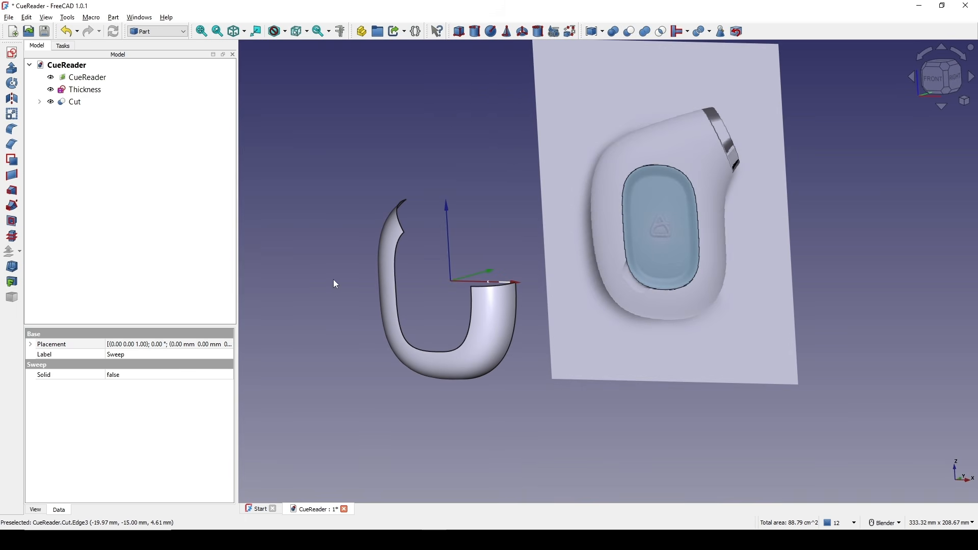
left_click(336, 292)
scroll(363, 286, "up", 1)
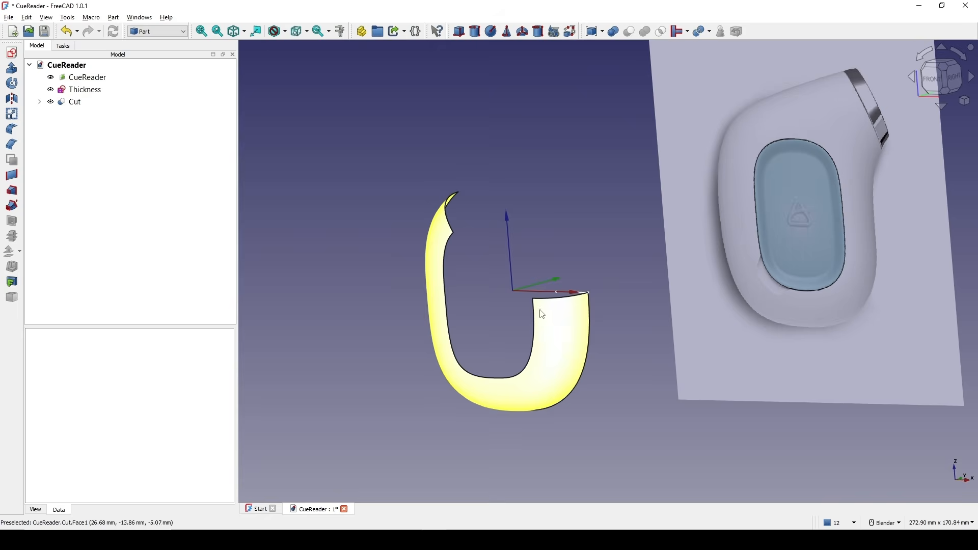
mouse_move(539, 307)
middle_mouse_down("shift")
mouse_move(546, 303)
mouse_move(527, 302)
middle_mouse_up("shift")
scroll(626, 203, "down", 1)
middle_click_drag(631, 202, 612, 208)
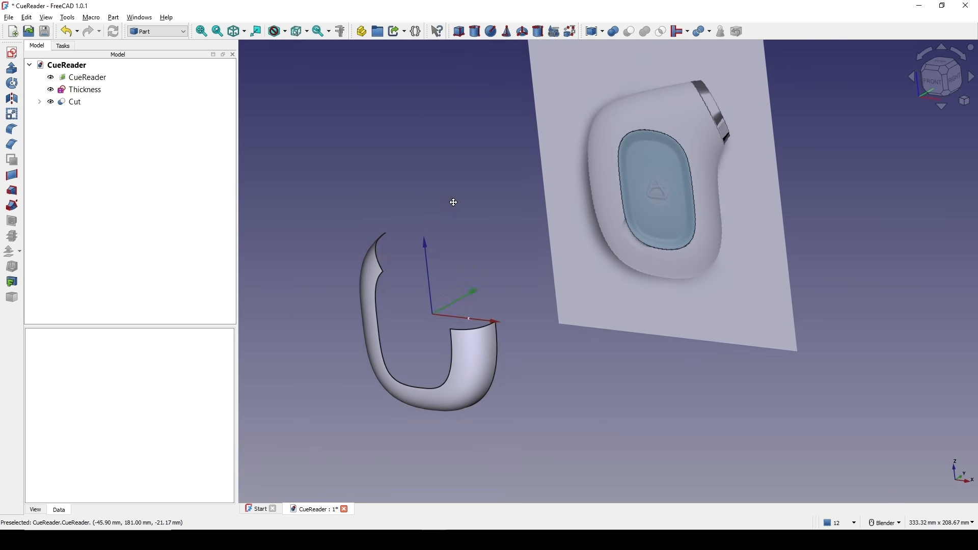
middle_click_drag(451, 202, 473, 176, "shift")
Switch to the Curves workbench and create a line between the cut's two open corner vertices.
left_click(158, 31)
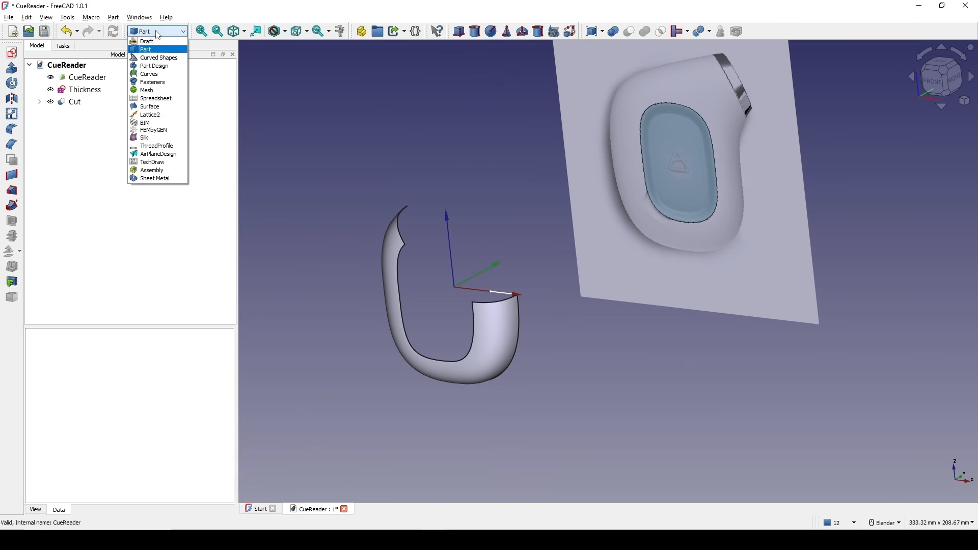
left_click(145, 73)
scroll(442, 231, "up", 2)
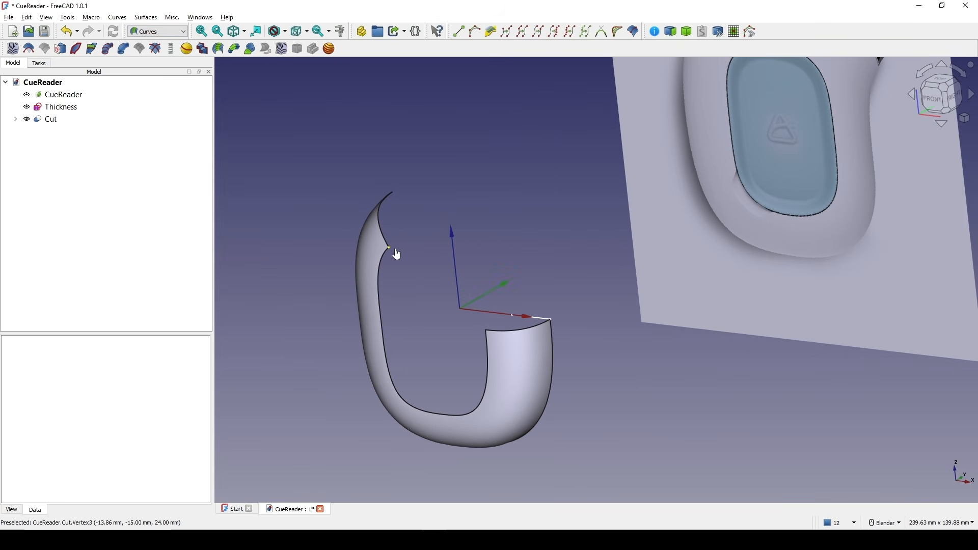
left_click(390, 249)
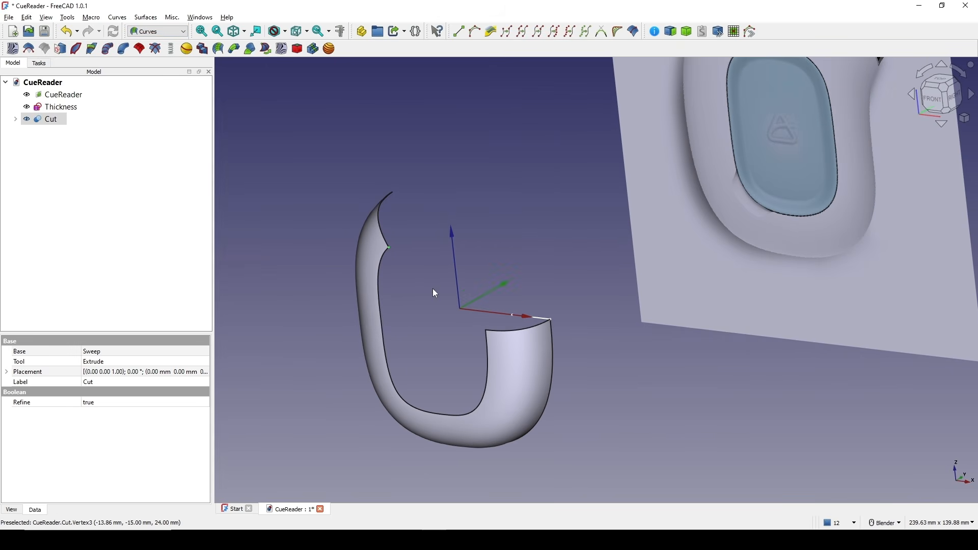
left_click(469, 331)
left_click(396, 254)
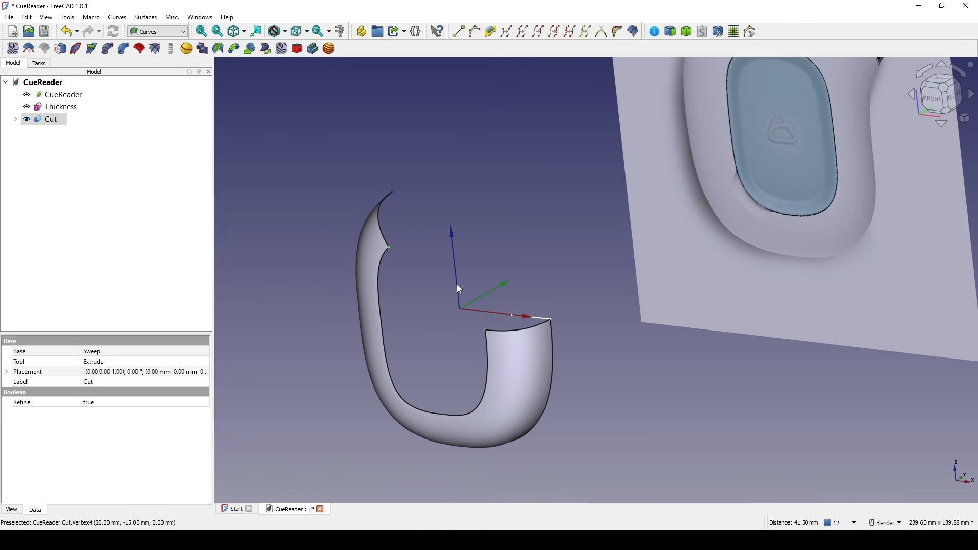
left_click(461, 36)
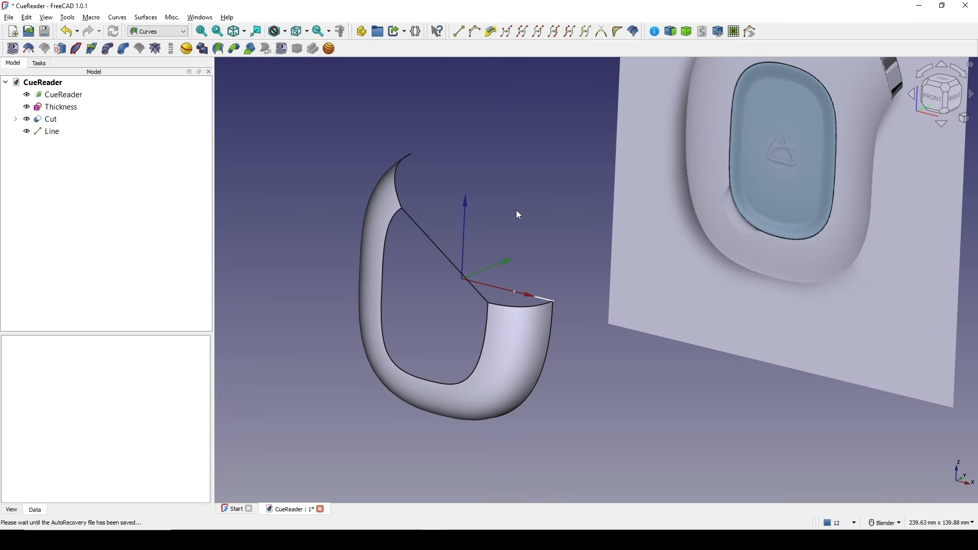
Switch to the Surface workbench and create a Filling surface bounded by the cut's inner edge and the line.
left_click(158, 31)
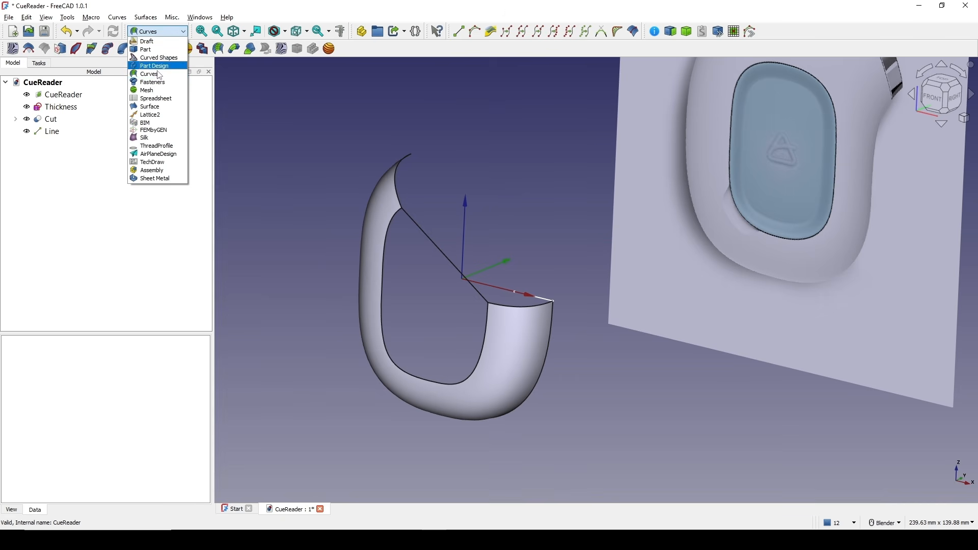
left_click(160, 107)
middle_click_drag(445, 149, 442, 124, "shift")
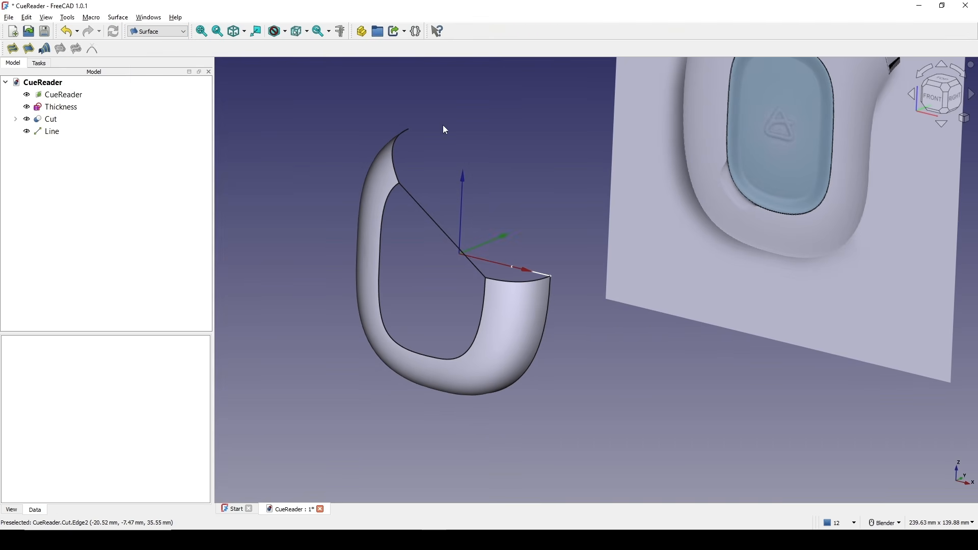
left_click(15, 52)
left_click(382, 288)
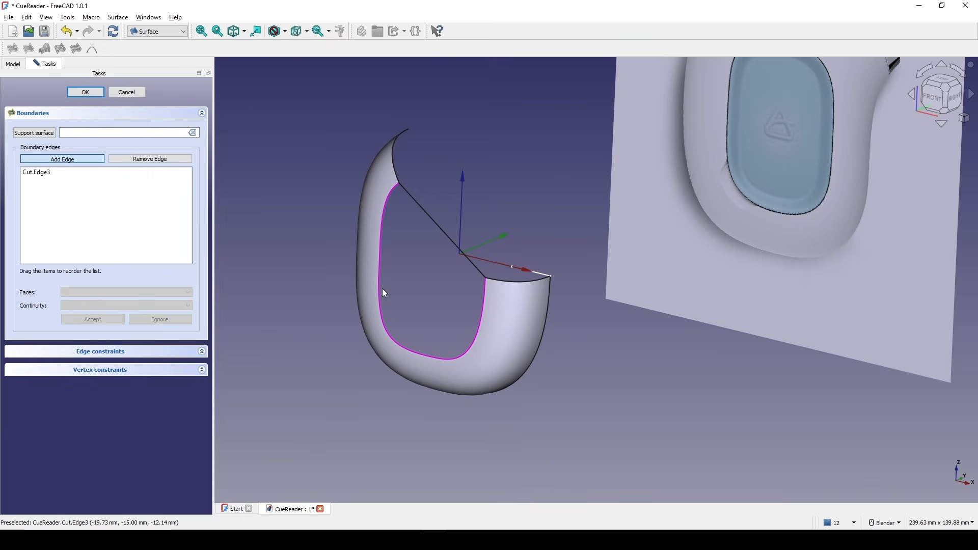
left_click(448, 240)
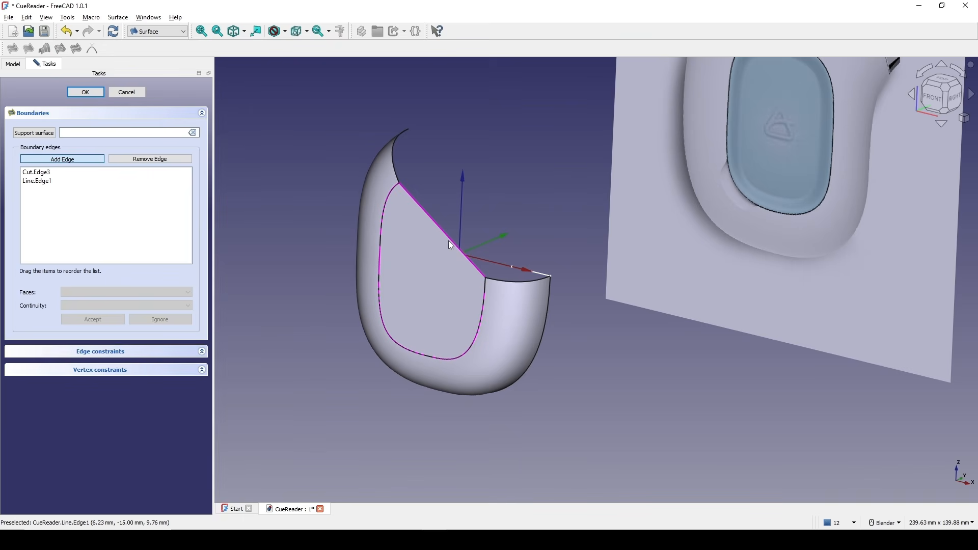
left_click(86, 93)
Switch to the Part workbench and create a new sketch on the XZ plane.
middle_click_drag(470, 213, 508, 188)
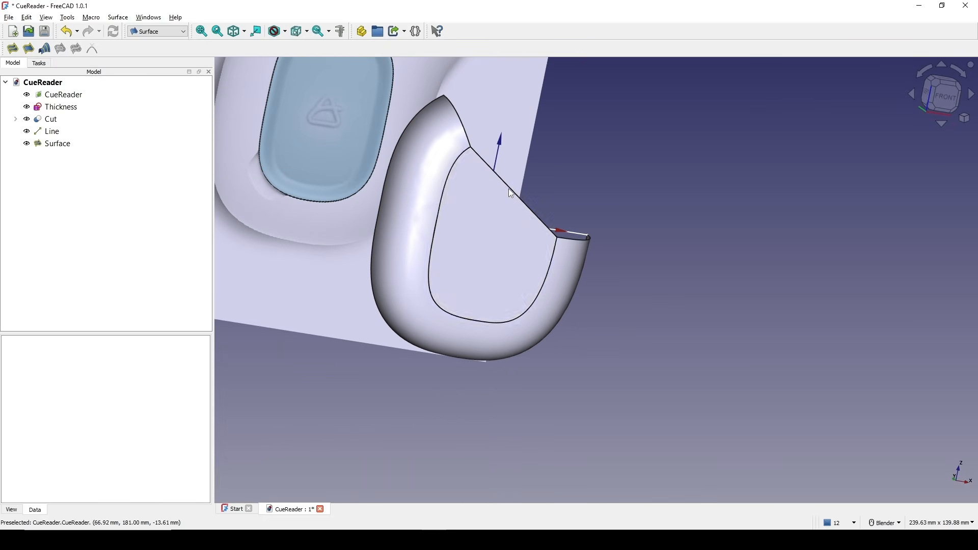
middle_click_drag(573, 215, 650, 222)
middle_click_drag(654, 224, 493, 336, "shift")
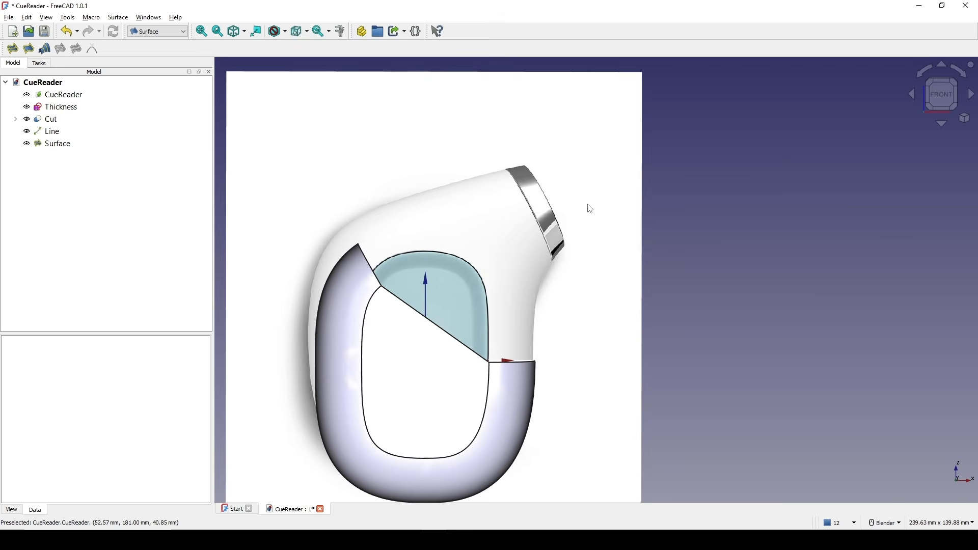
middle_click_drag(602, 214, 593, 194, "shift")
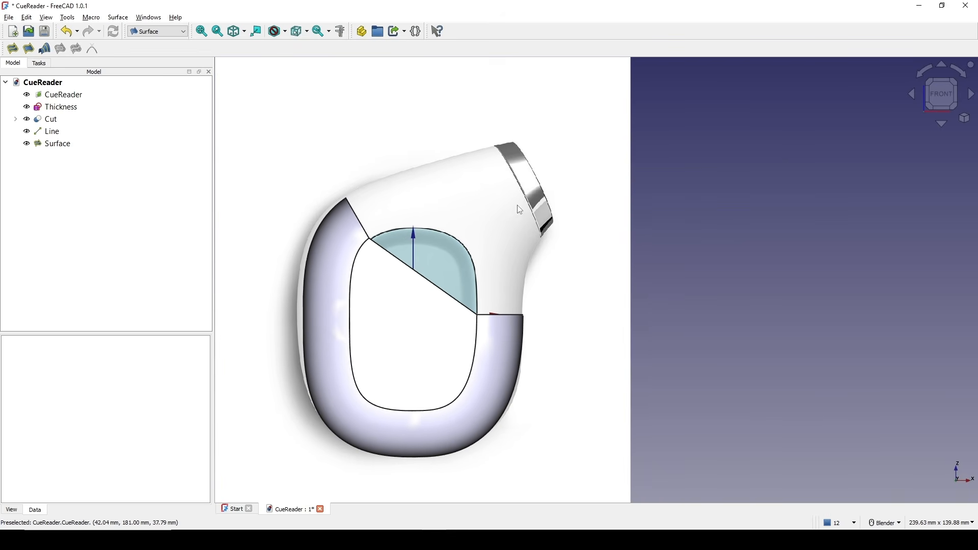
scroll(519, 210, "up", 1)
scroll(574, 188, "up", 1)
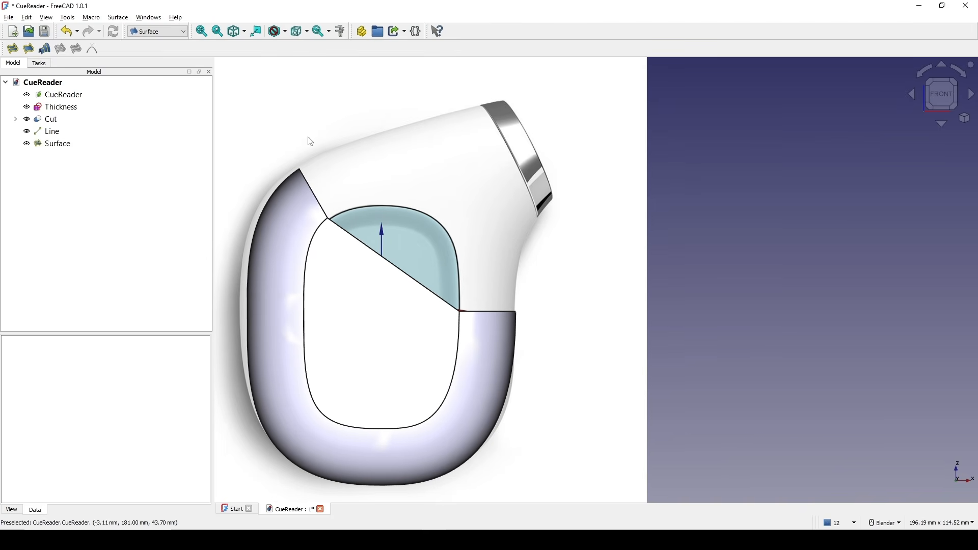
left_click(154, 33)
left_click(149, 50)
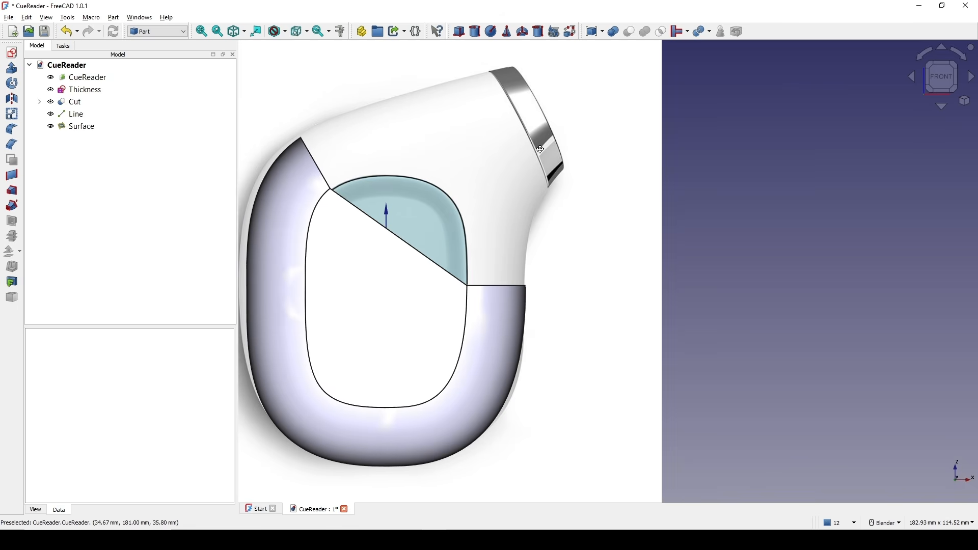
left_click(12, 53)
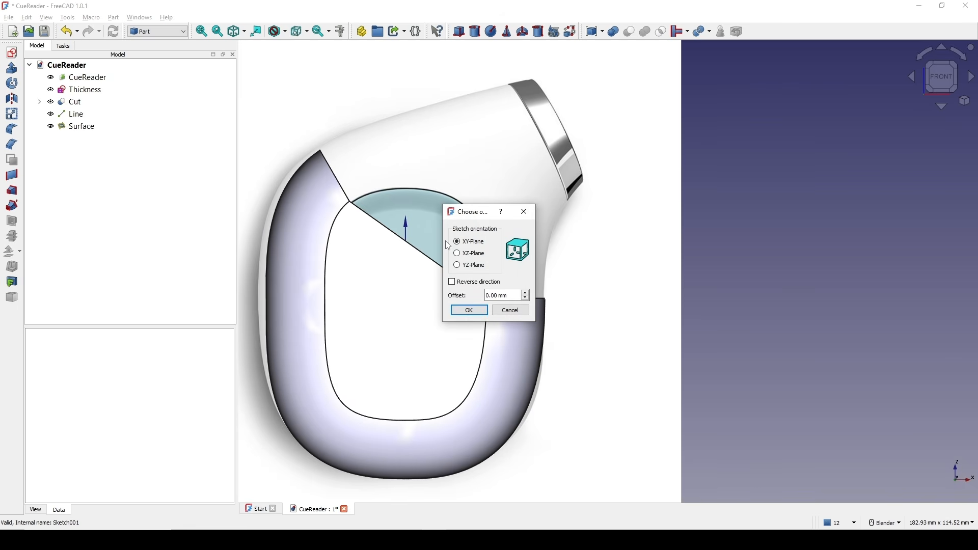
left_click(465, 257)
left_click(476, 310)
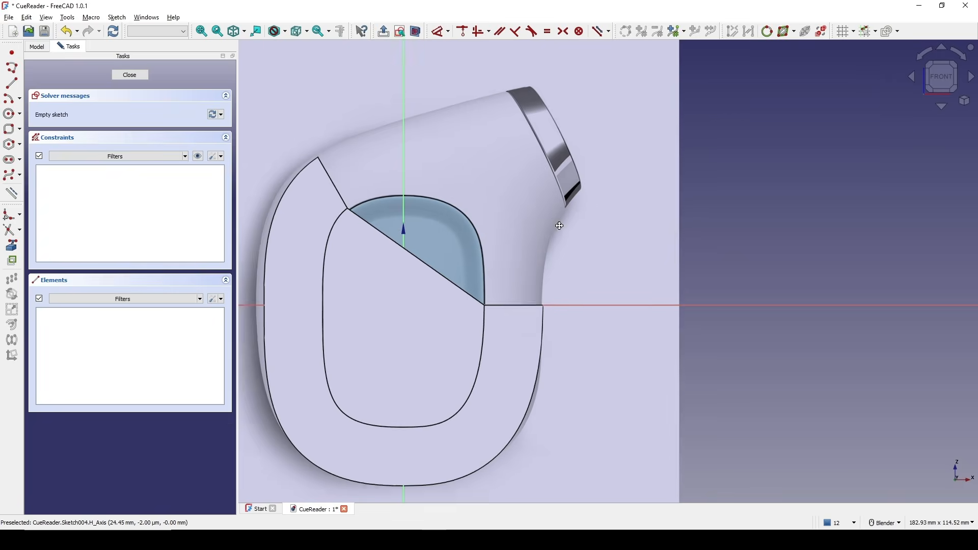
Draw a line about 33 mm long across the nozzle opening's edge, from its upper corner to its lower corner.
left_click(12, 83)
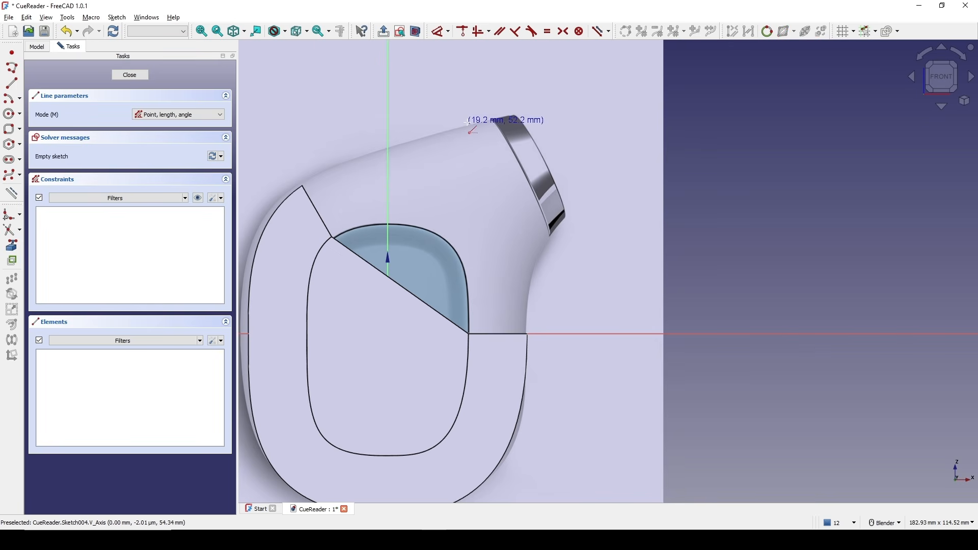
left_click(489, 118)
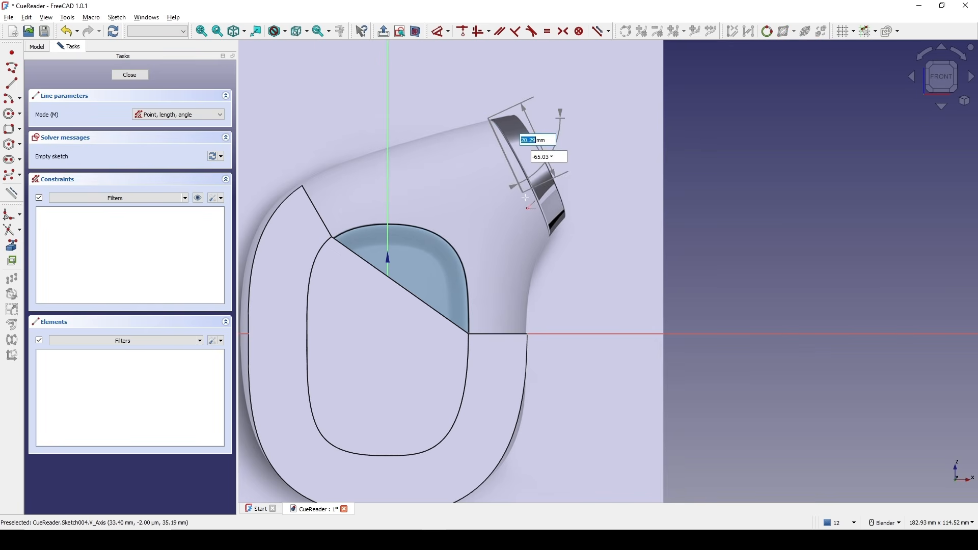
left_click(553, 234)
key("Escape")
Constrain the nozzle line's length to 30 mm.
middle_click_drag(571, 174, 556, 184, "shift")
key("d")
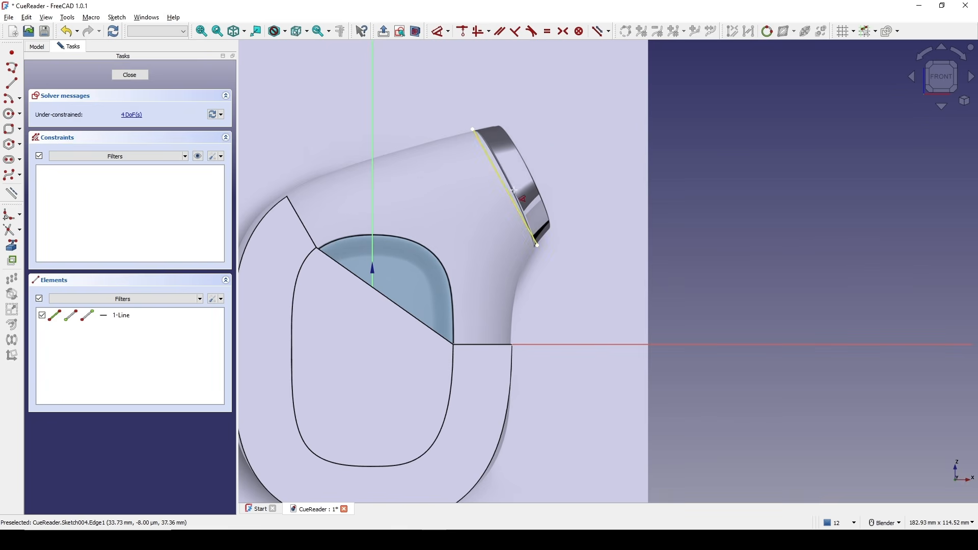
left_click(508, 194)
left_click(540, 154)
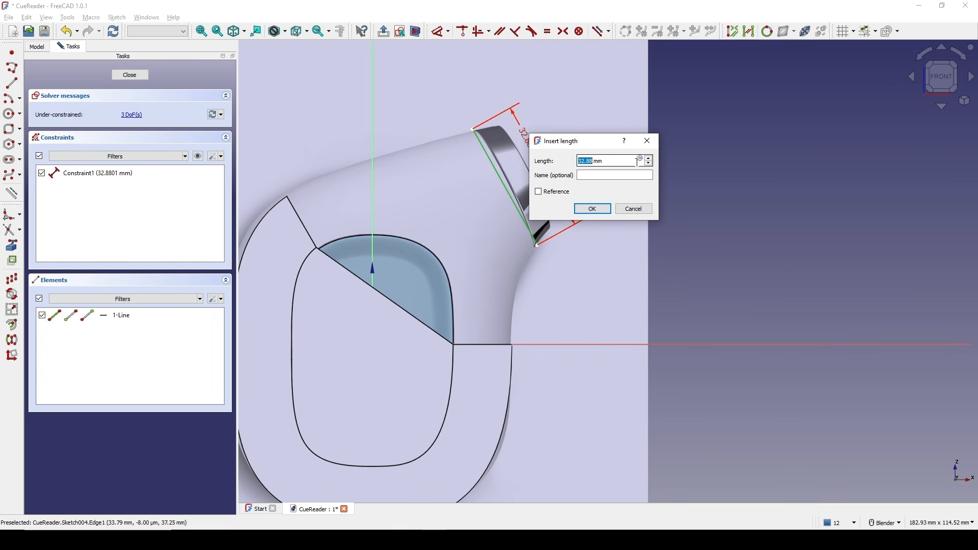
type("3")
key("Return")
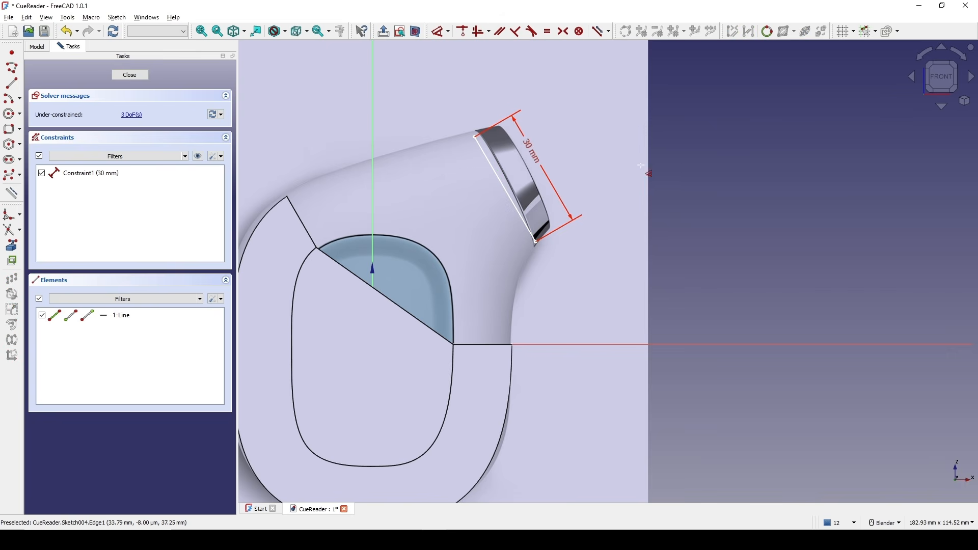
Set the nozzle line's length constraint to 32 mm.
scroll(649, 169, "up", 2)
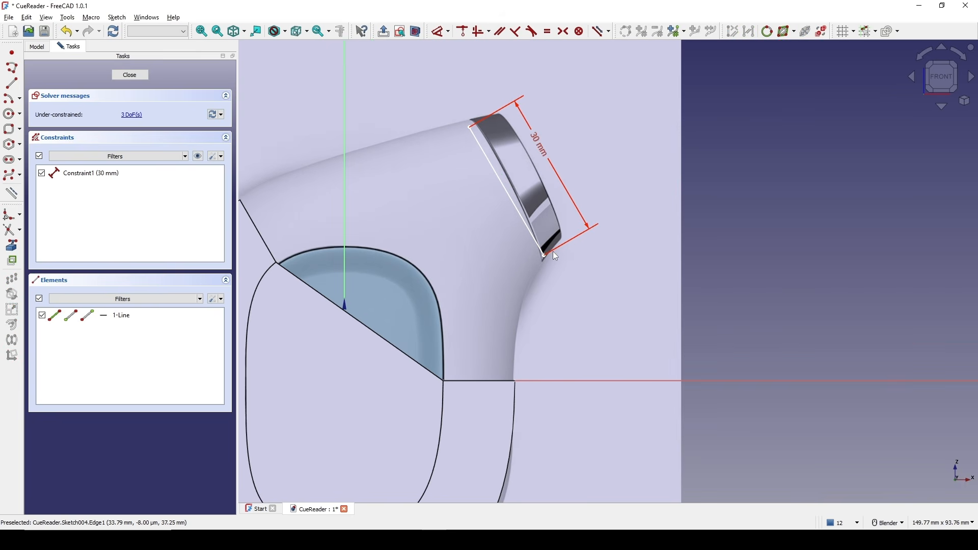
scroll(548, 255, "down", 4)
double_click(551, 86)
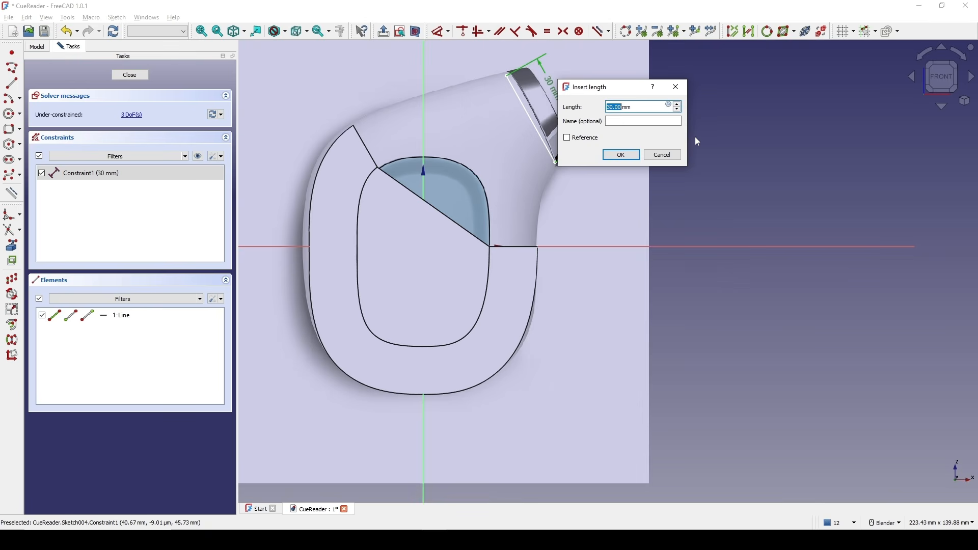
type("32")
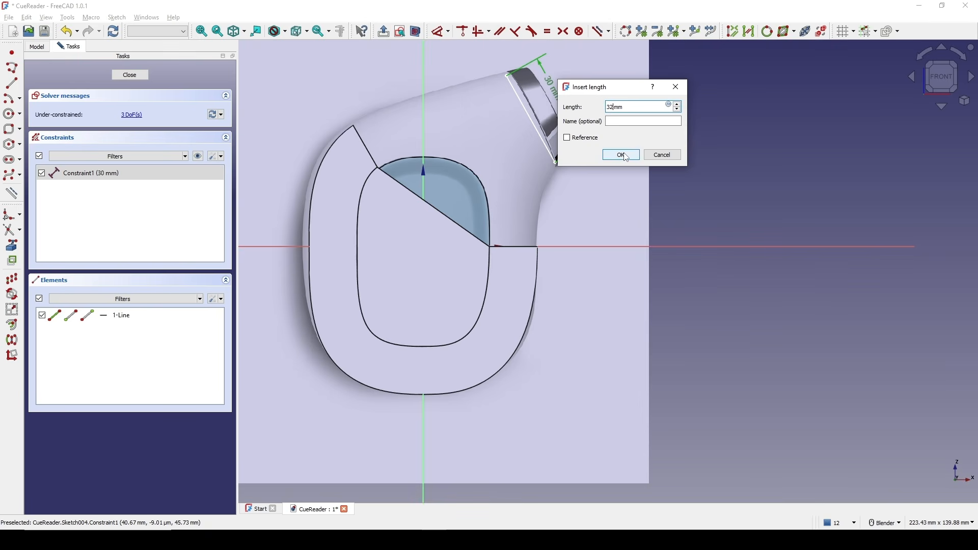
left_click(623, 155)
Examine the line's placement relative to the model from several angles and close the sketch.
middle_click_drag(591, 146, 576, 176, "shift")
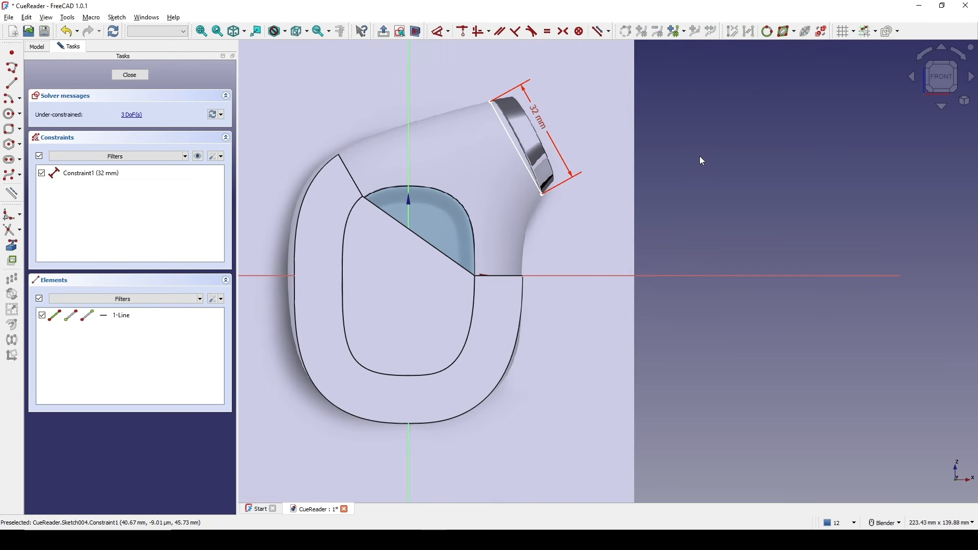
scroll(574, 146, "up", 1)
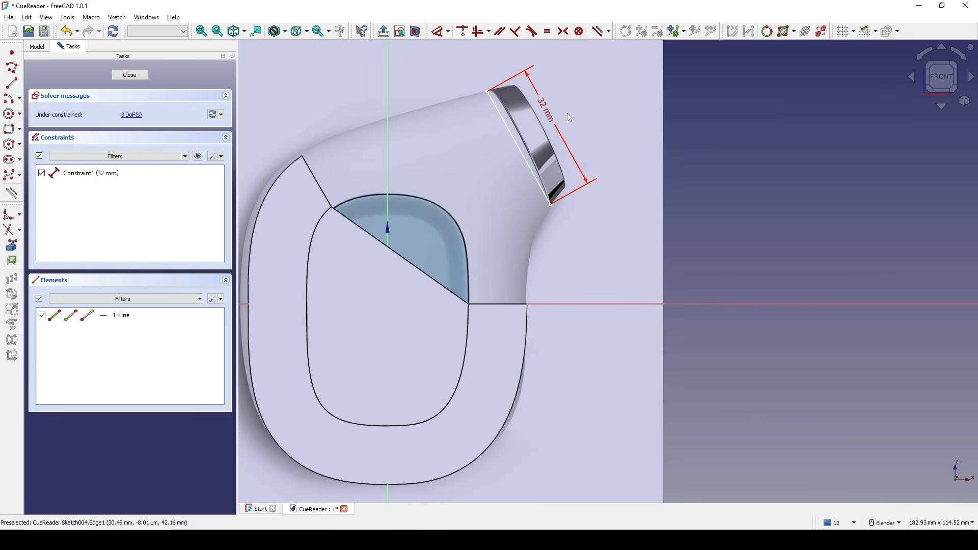
middle_click_drag(549, 125, 549, 122, "shift")
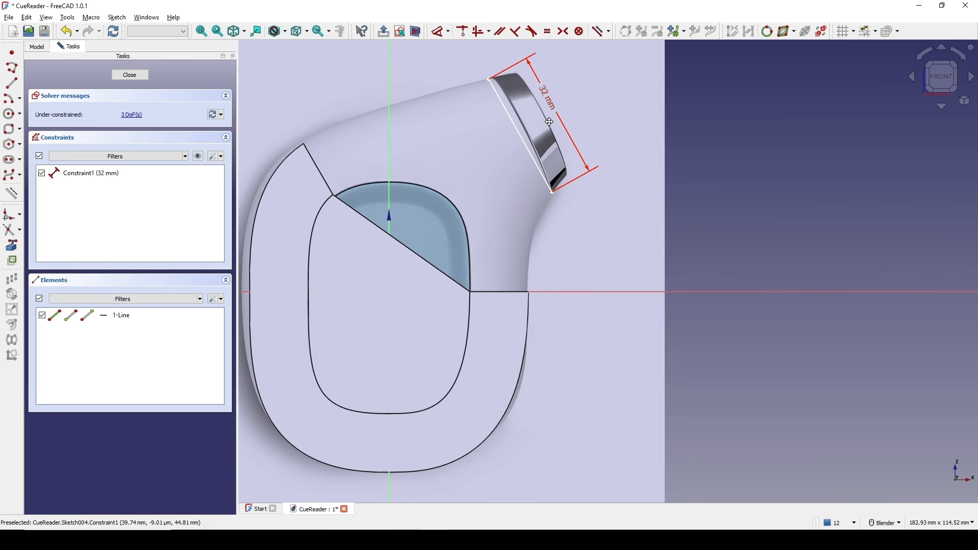
scroll(541, 228, "down", 2)
mouse_move(532, 275)
middle_mouse_down()
mouse_move(514, 312)
mouse_move(516, 337)
middle_mouse_up()
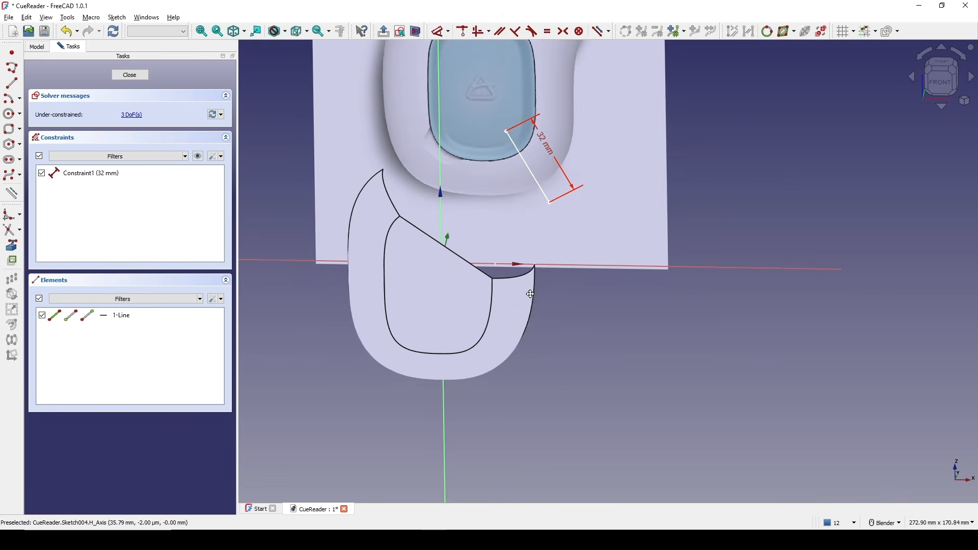
scroll(528, 292, "up", 1)
middle_click_drag(526, 292, 518, 315, "shift")
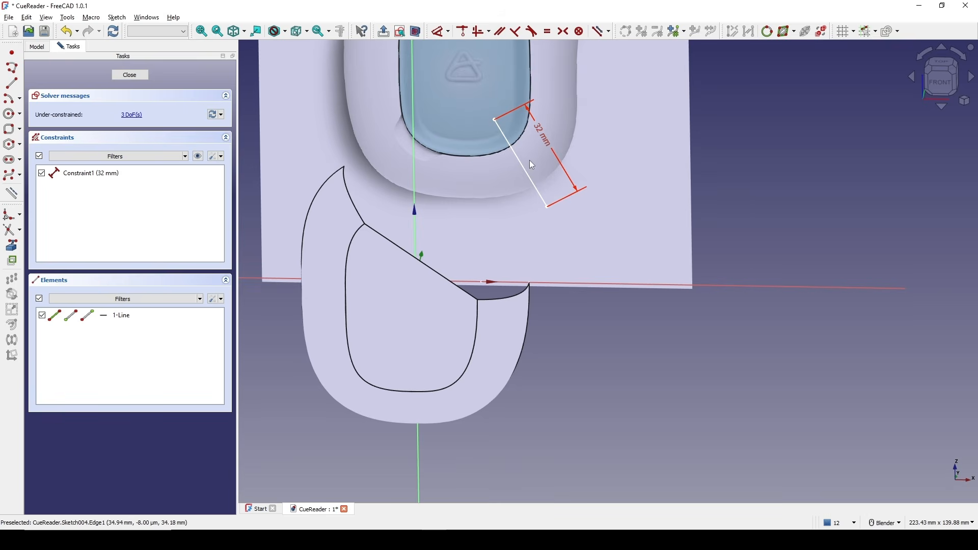
scroll(533, 164, "down", 1)
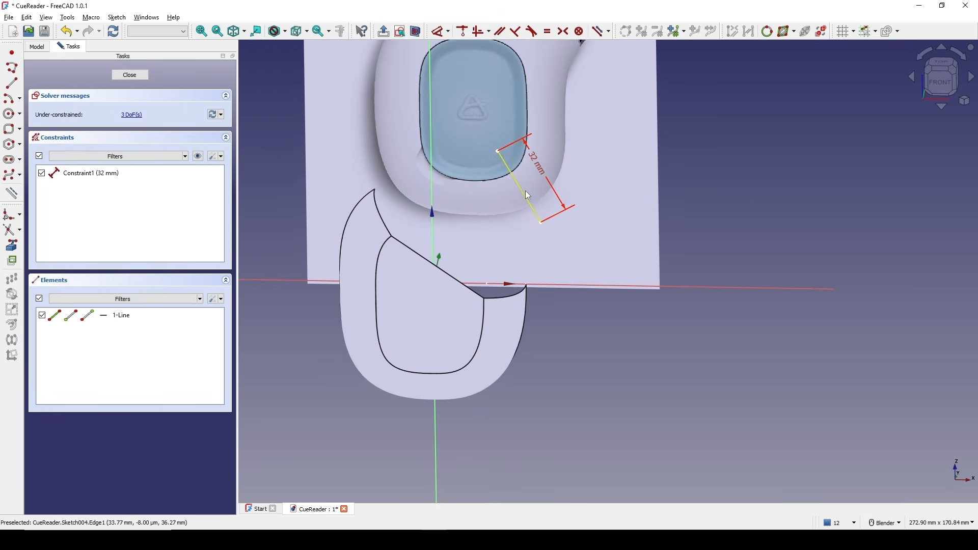
left_click(130, 75)
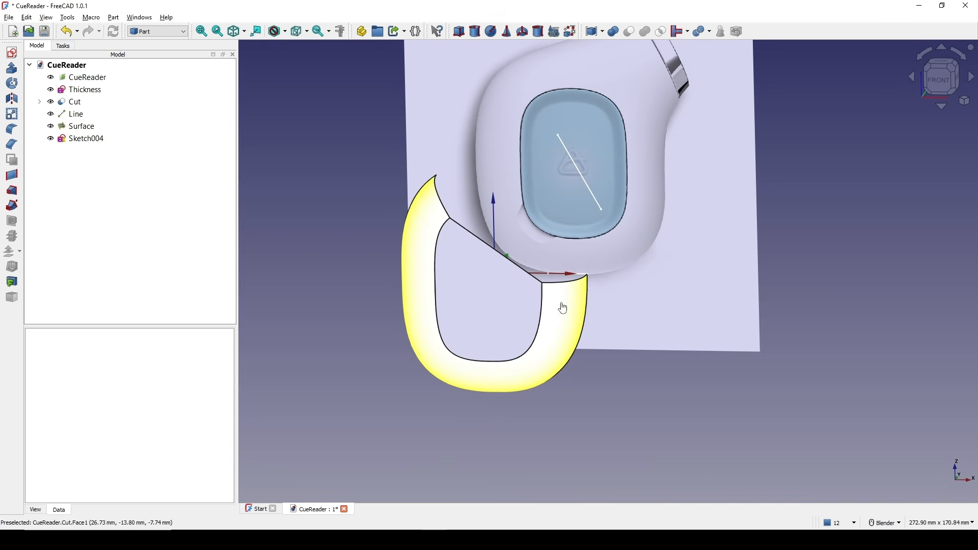
Open the Sweep's Profile sketch, set its vertical length dimension to 16 mm, and close the sketch.
left_click(563, 306)
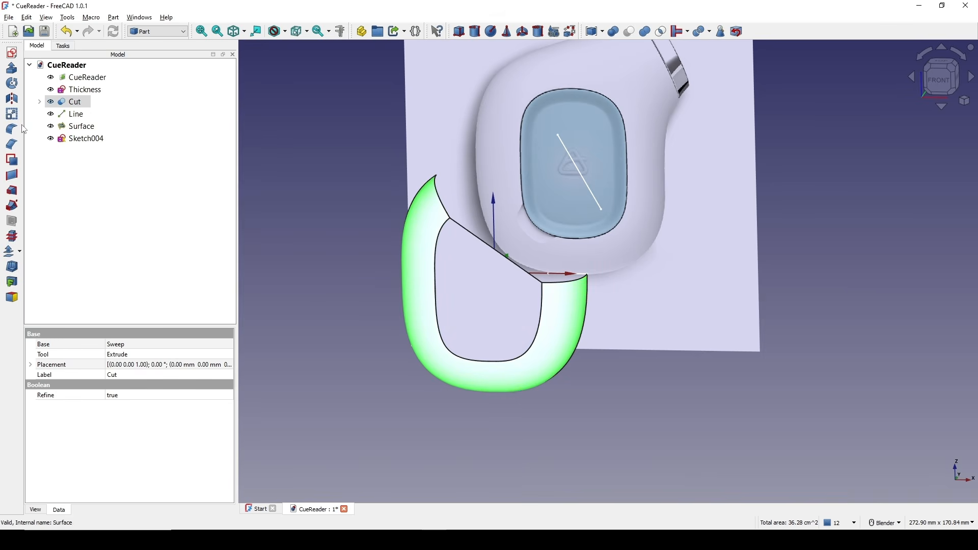
left_click(40, 102)
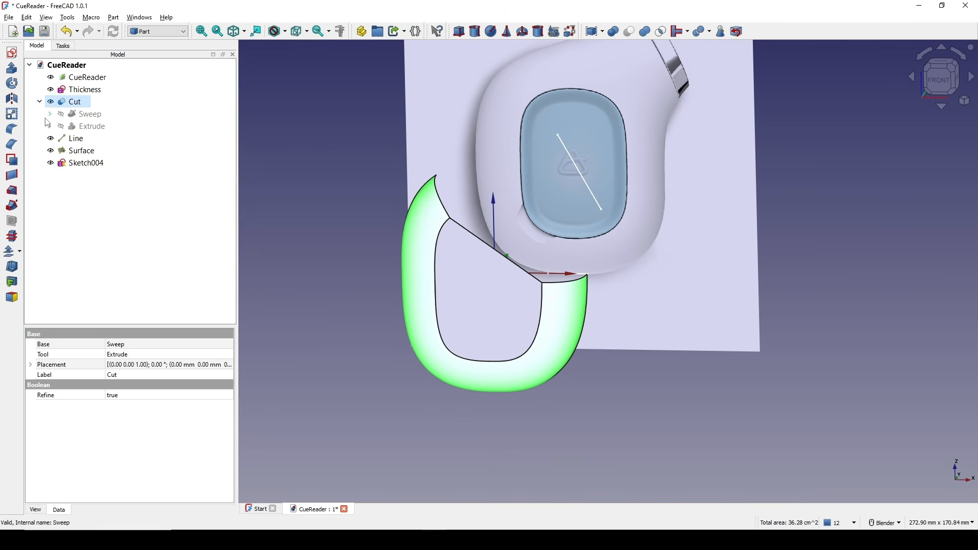
left_click(49, 114)
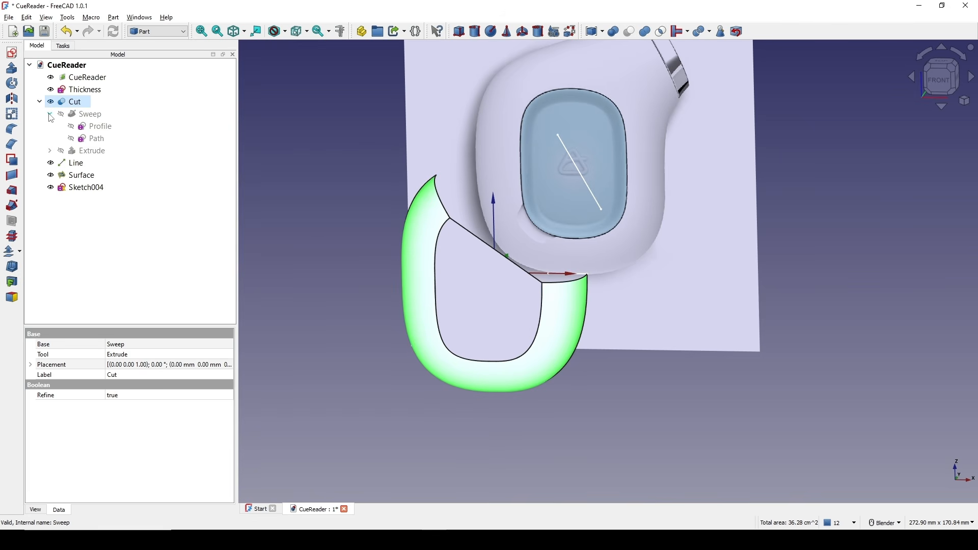
double_click(102, 128)
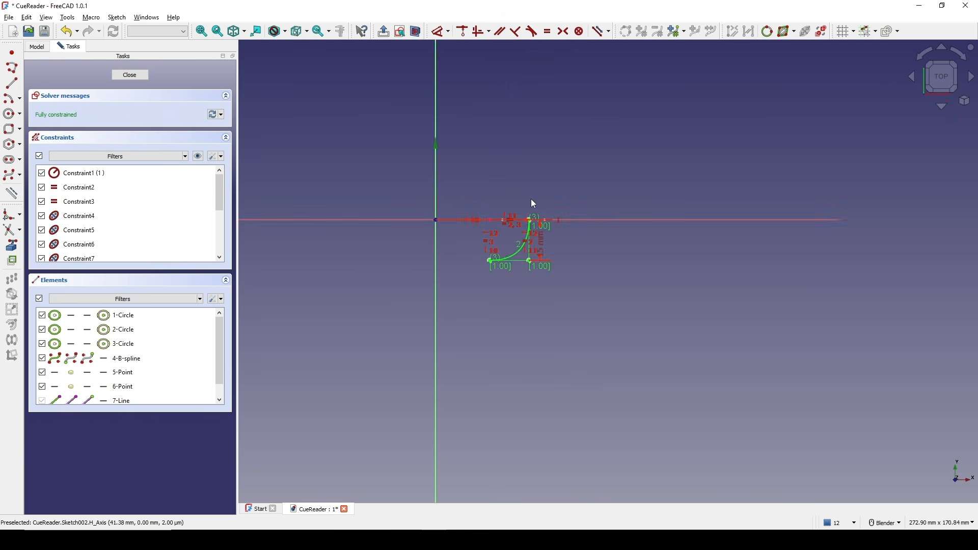
scroll(566, 236, "up", 5)
double_click(543, 299)
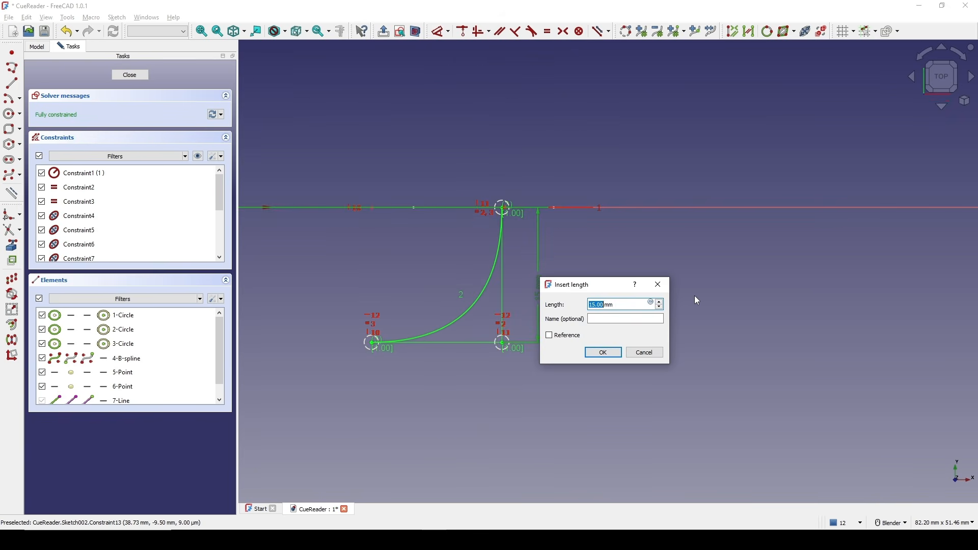
type("16")
left_click(603, 353)
left_click(136, 76)
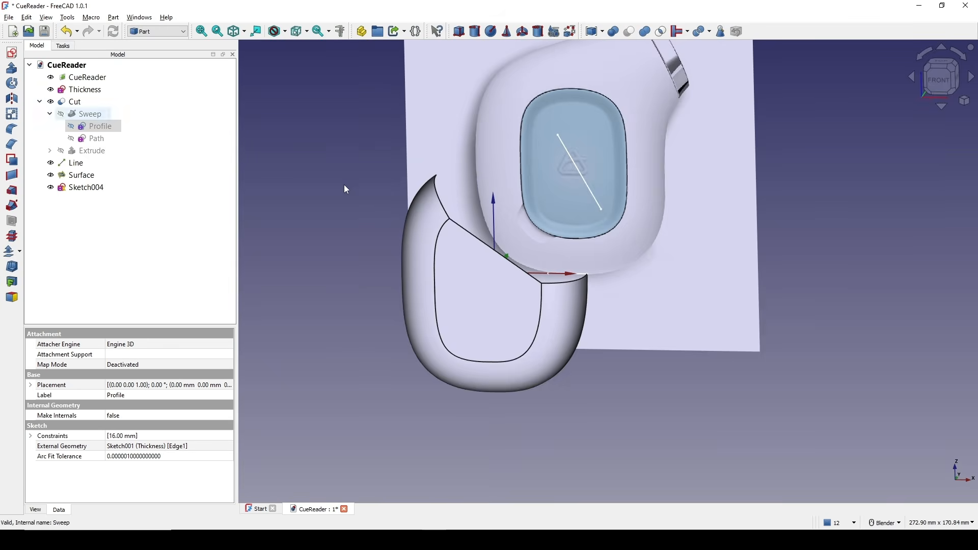
Open the nozzle line sketch and constrain the line's angle to the horizontal axis to 60.8°.
scroll(505, 242, "down", 2)
middle_click_drag(505, 242, 466, 207)
scroll(466, 207, "up", 1)
left_click(465, 208)
double_click(86, 187)
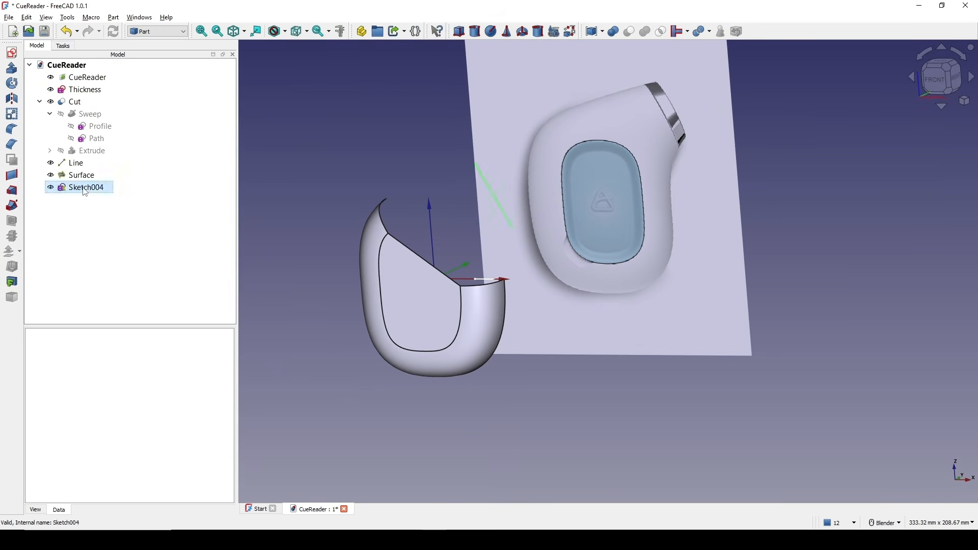
scroll(574, 145, "up", 4)
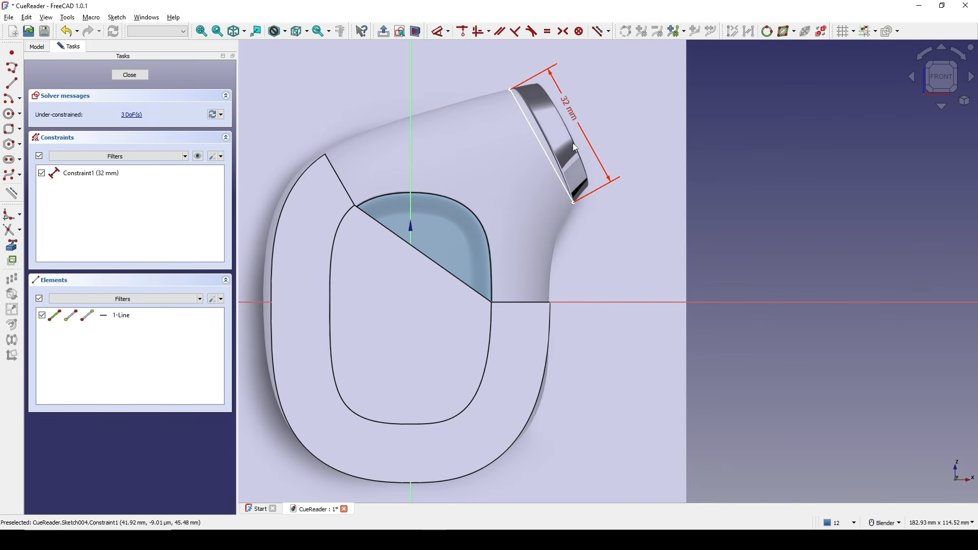
left_click(548, 155)
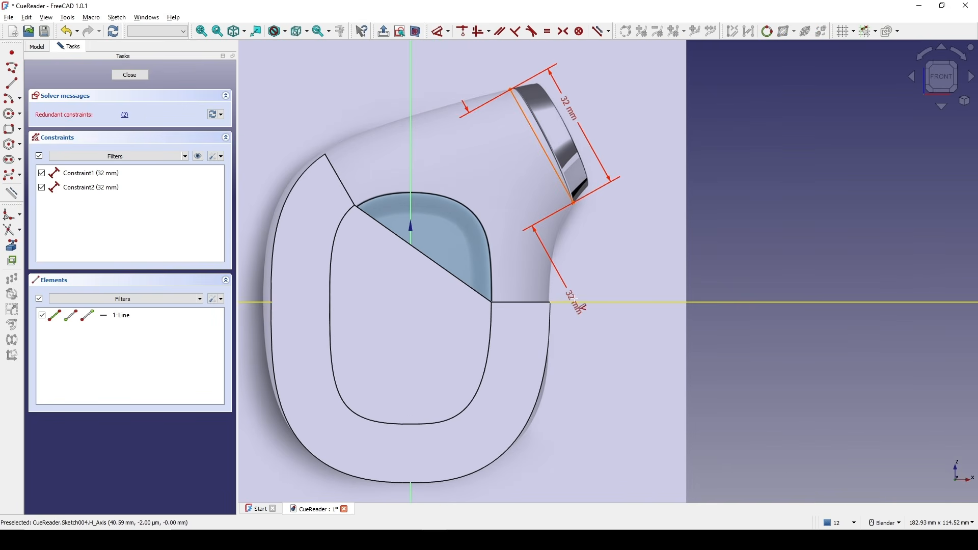
left_click(578, 303)
left_click(487, 201)
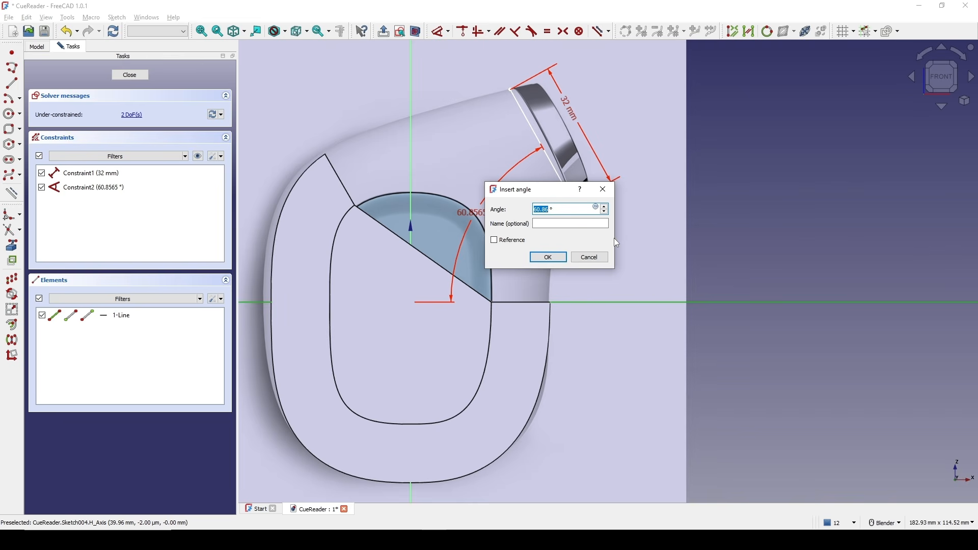
type("60.8")
key("BackSpace")
key("Return")
Constrain the line's lower endpoint height above the horizontal axis to 24.5 mm.
left_click(574, 203)
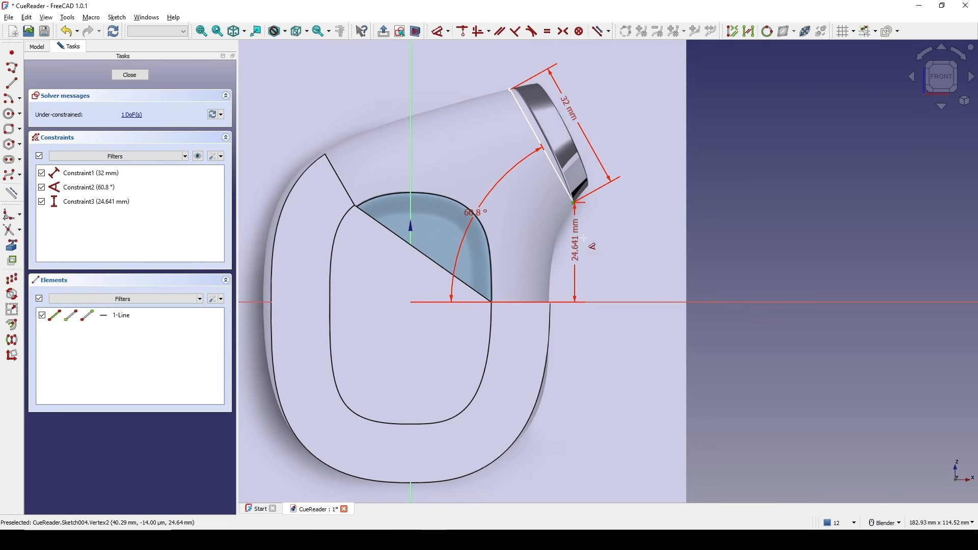
left_click(603, 237)
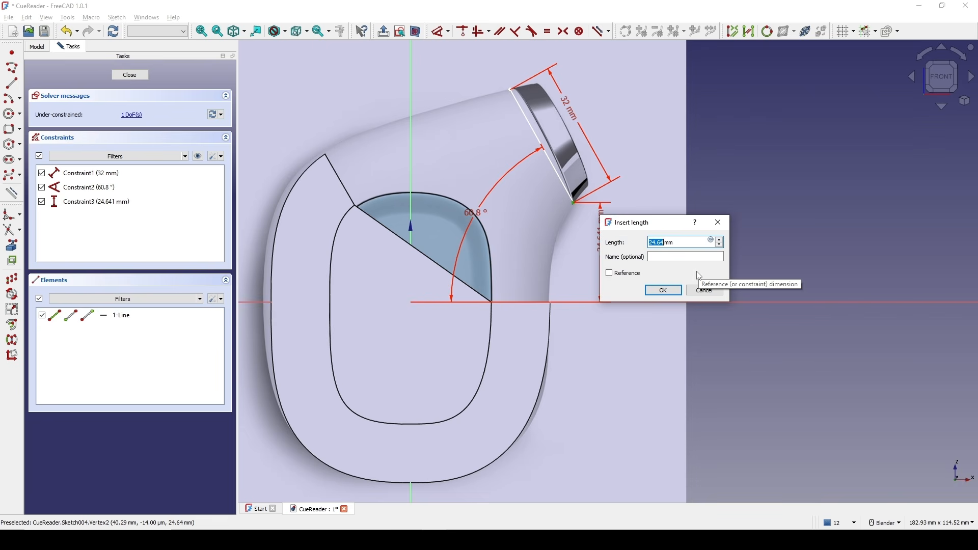
type("24")
key("Return")
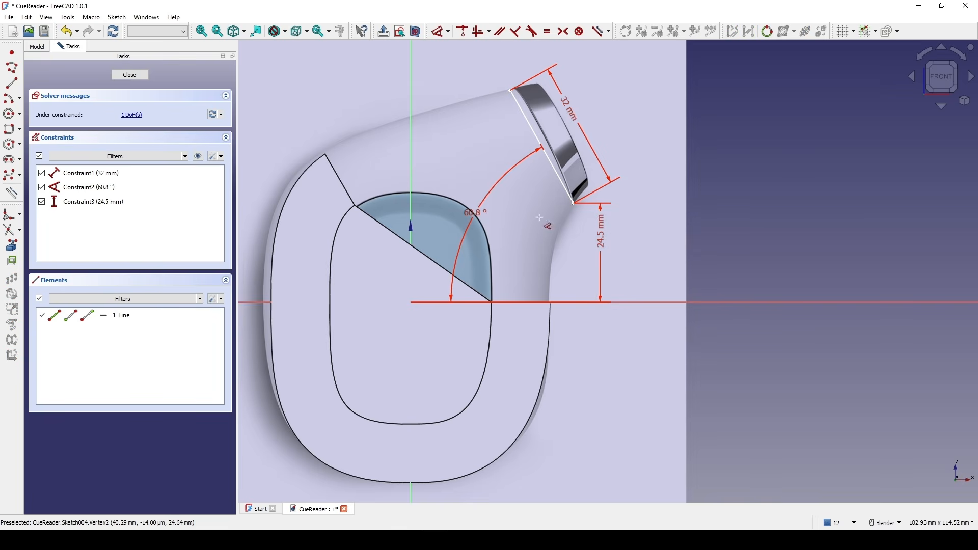
Constrain the line's upper endpoint horizontal distance from the vertical axis to 24.6 mm and close the sketch.
left_click(510, 91)
left_click(469, 77)
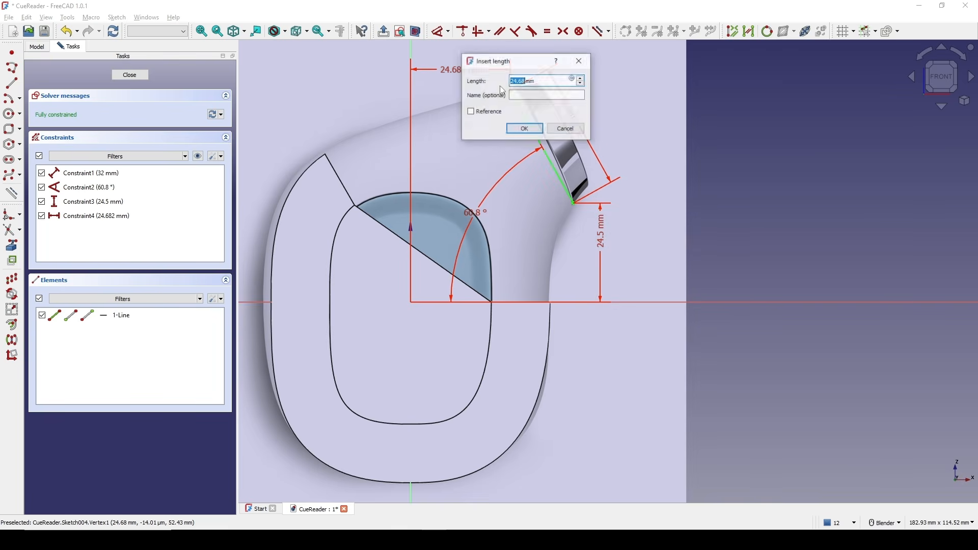
type("2")
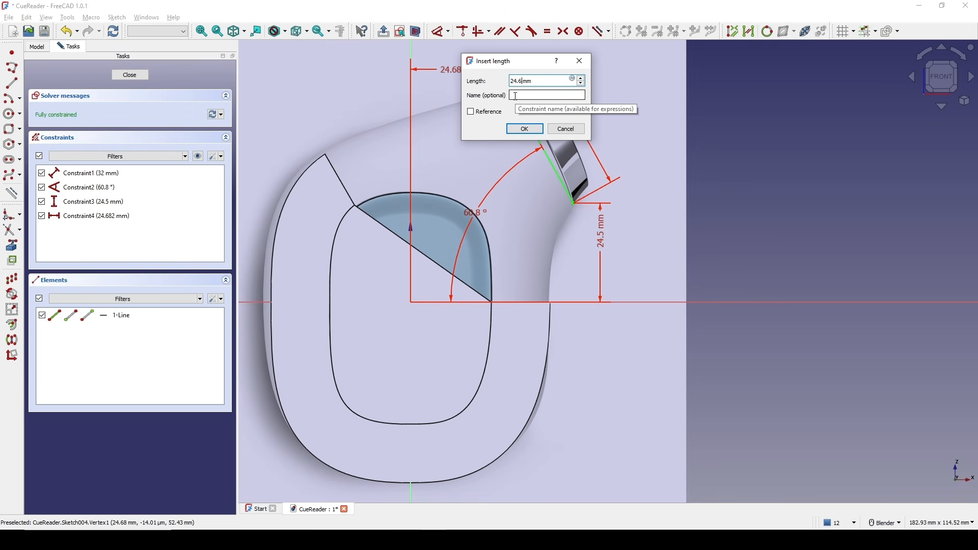
type("4.6")
key("Return")
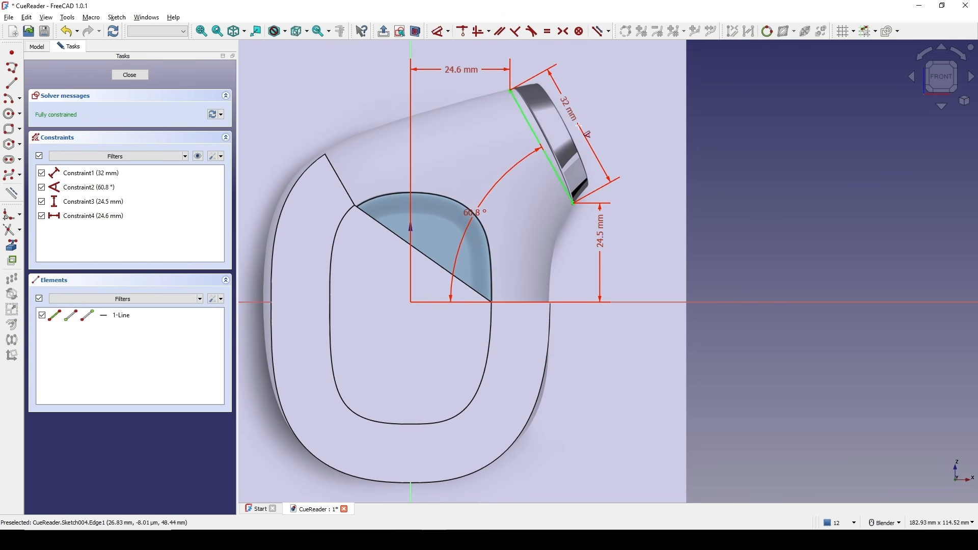
middle_click_drag(609, 137, 550, 138, "shift")
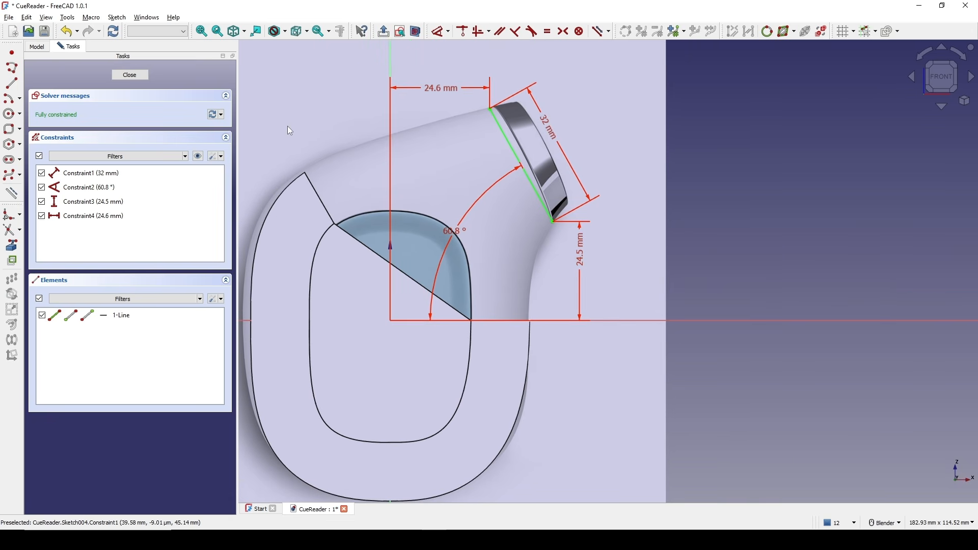
left_click(130, 75)
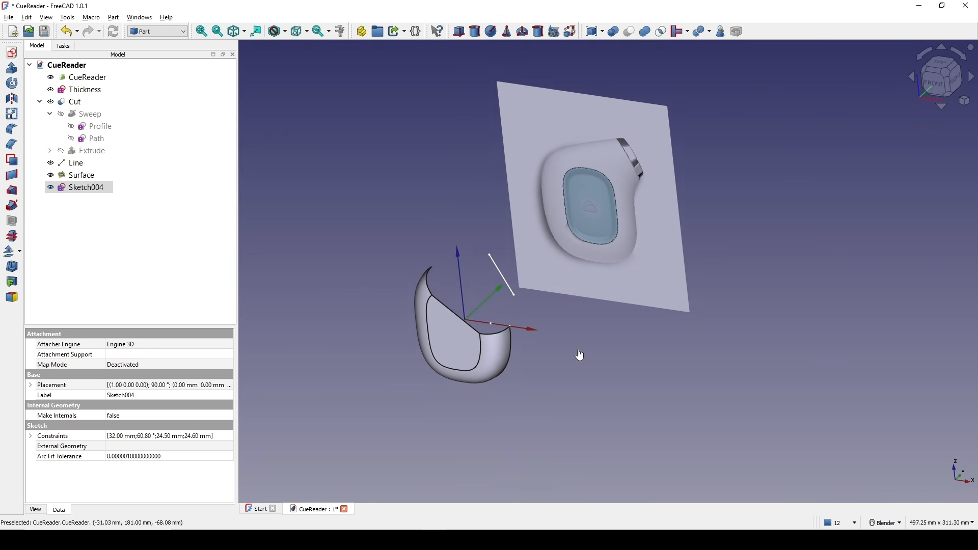
Create a new sketch attached to the nozzle line's two endpoints using the Align O-X-Y attachment mode.
left_click(579, 352)
mouse_move(549, 377)
middle_mouse_down("shift")
mouse_move(561, 382)
mouse_move(548, 380)
middle_mouse_up("shift")
scroll(549, 380, "up", 2)
mouse_move(558, 307)
middle_mouse_down("shift")
mouse_move(519, 360)
mouse_move(504, 358)
middle_mouse_up("shift")
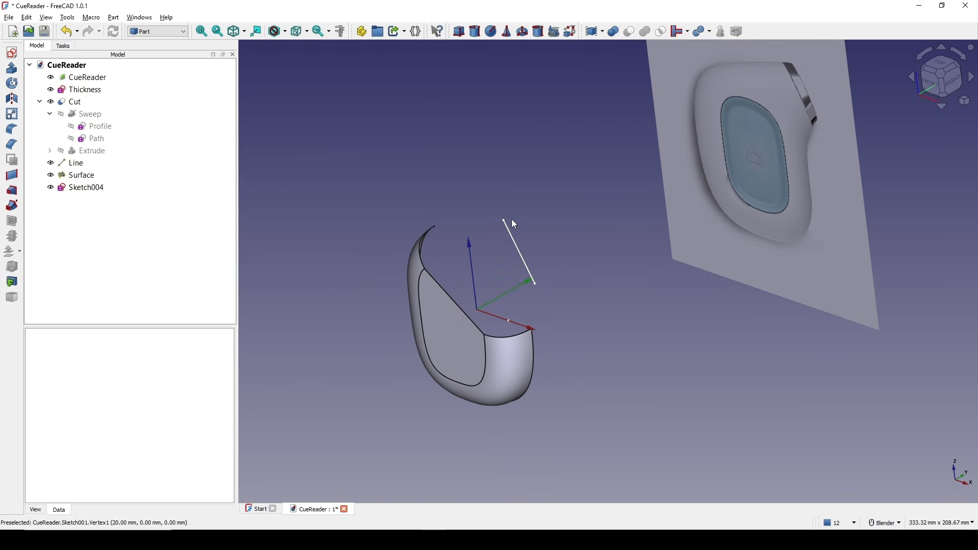
middle_click_drag(558, 327, 557, 341)
middle_click_drag(515, 315, 490, 336, "shift")
scroll(491, 257, "up", 1)
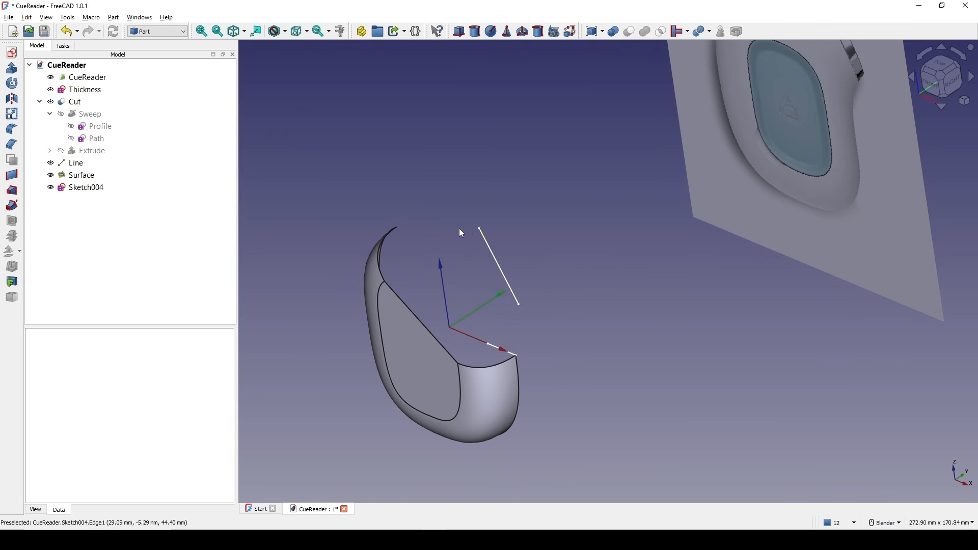
scroll(479, 222, "up", 3)
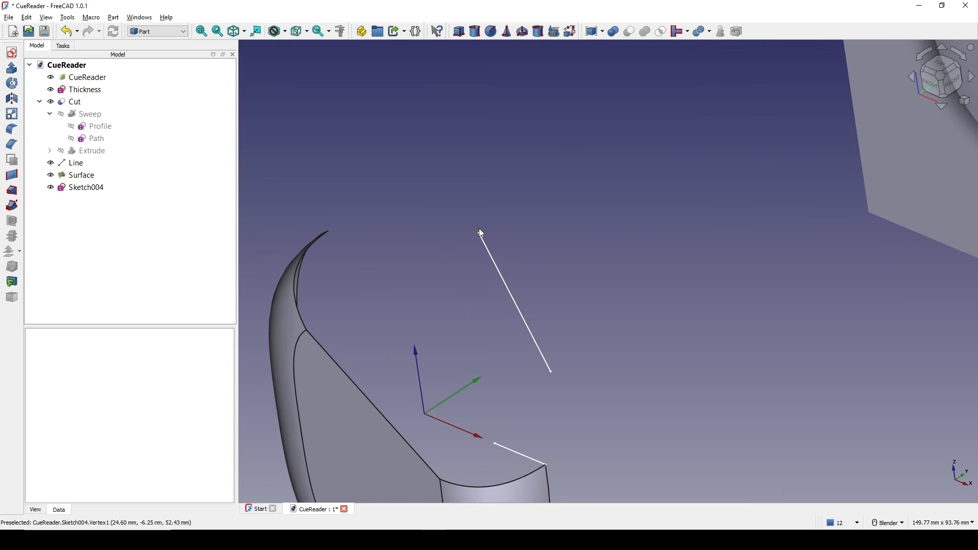
left_click(479, 230)
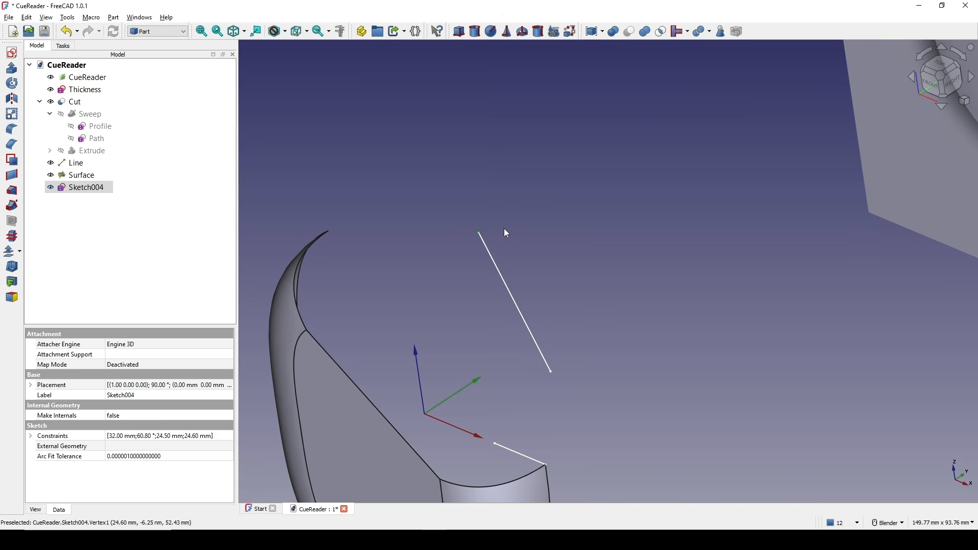
left_click(551, 372, "ctrl")
middle_click_drag(588, 313, 602, 233, "shift")
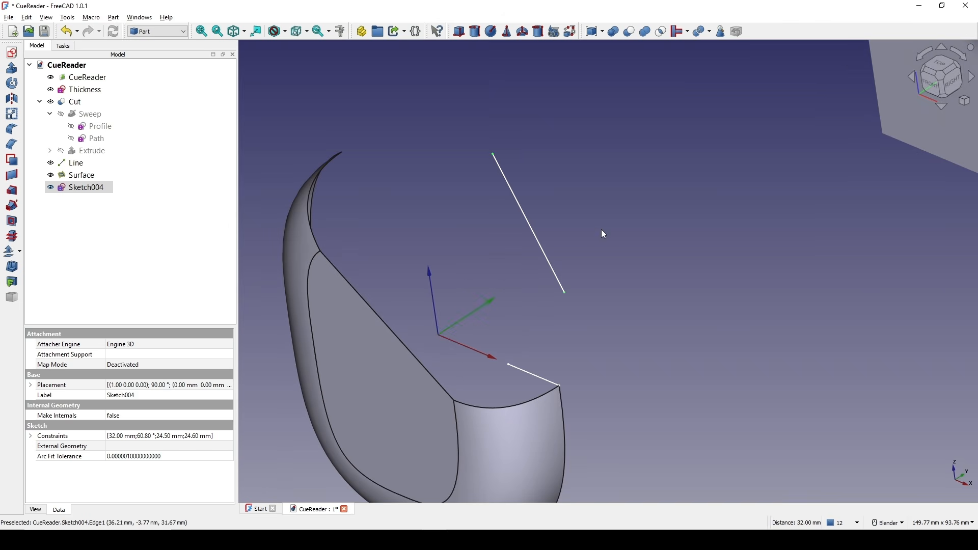
left_click(17, 69)
left_click(471, 269)
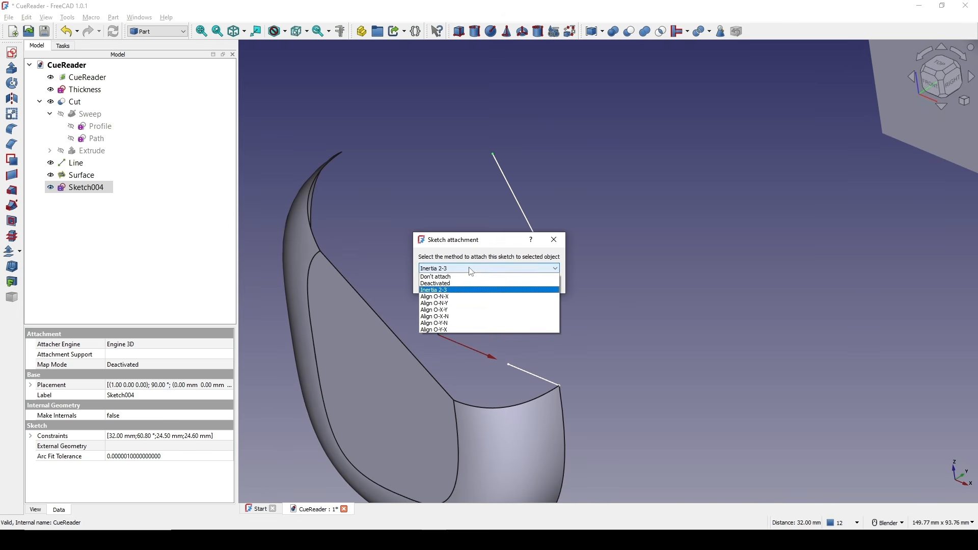
left_click(439, 310)
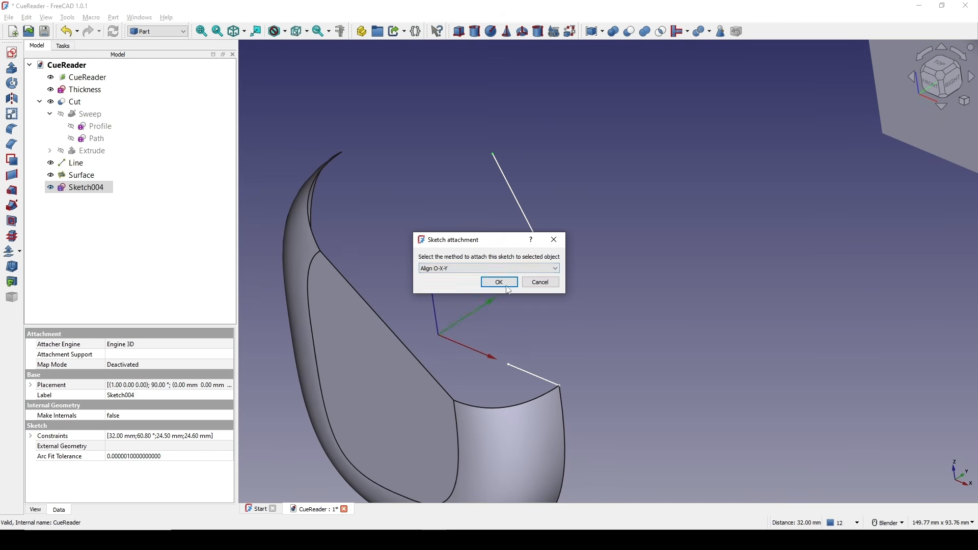
left_click_drag(477, 247, 318, 240)
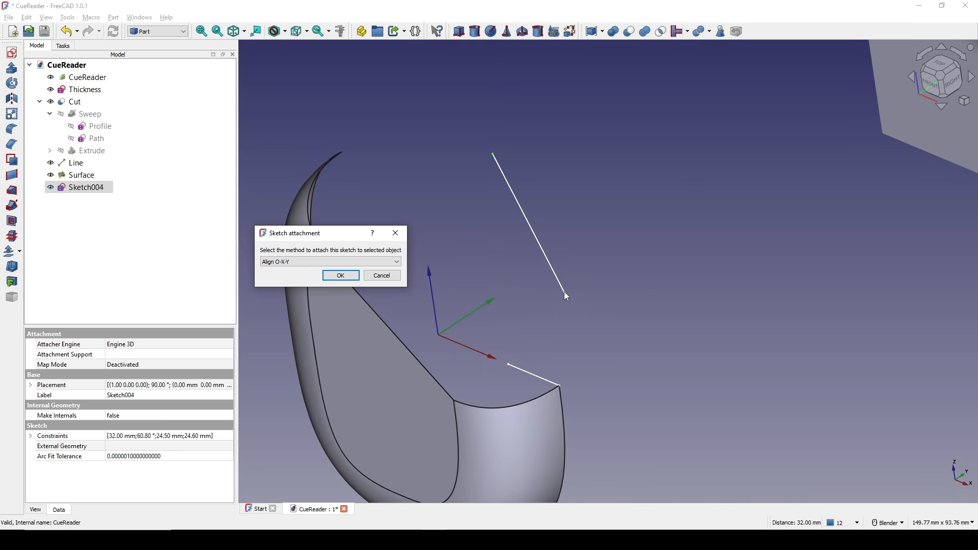
left_click(340, 276)
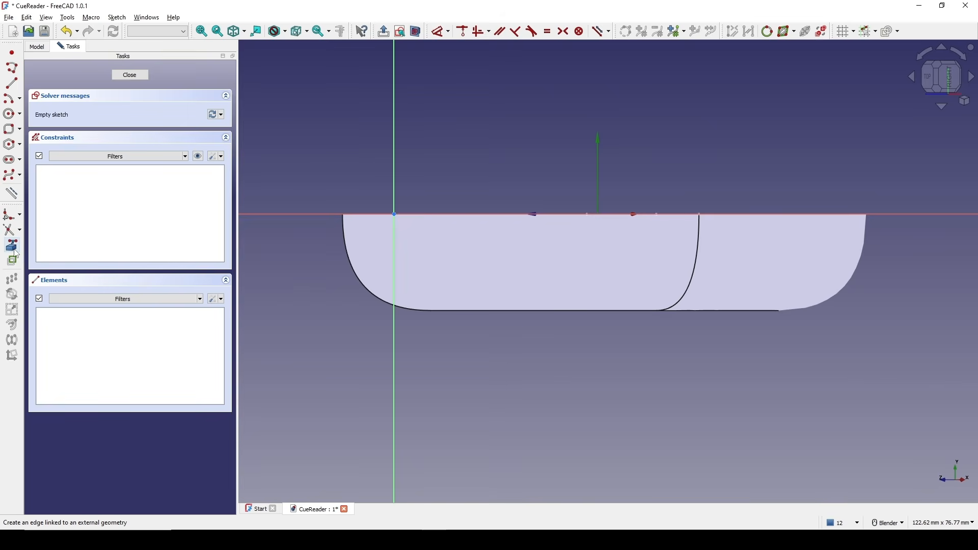
Link the nozzle line into the new sketch as external geometry.
mouse_move(338, 243)
middle_mouse_down()
mouse_move(443, 229)
mouse_move(466, 196)
middle_mouse_up()
middle_click_drag(477, 132, 464, 157, "shift")
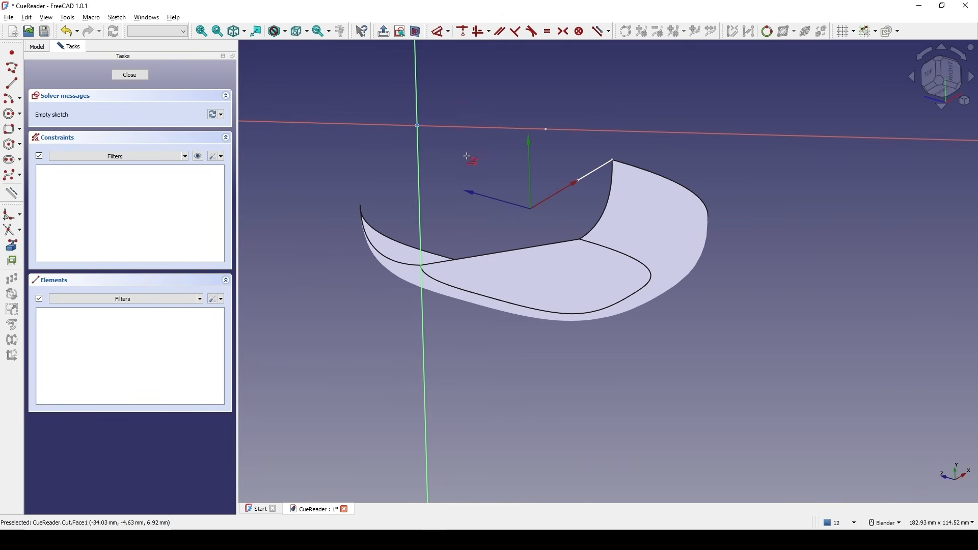
left_click(468, 126)
key("Escape")
mouse_move(584, 100)
middle_mouse_down()
mouse_move(530, 175)
mouse_move(536, 222)
mouse_move(540, 214)
middle_mouse_up()
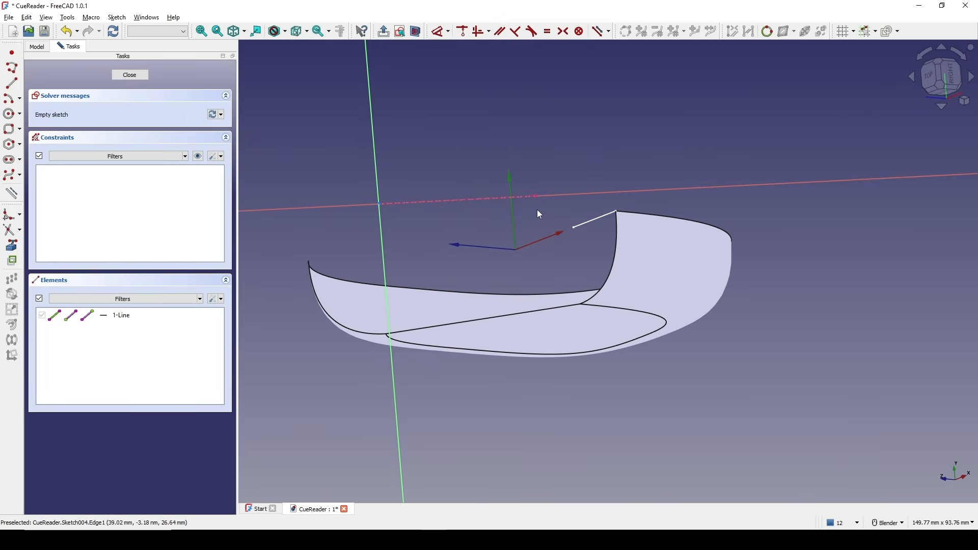
Draw an arc by center with its center on the nozzle line.
left_click(12, 100)
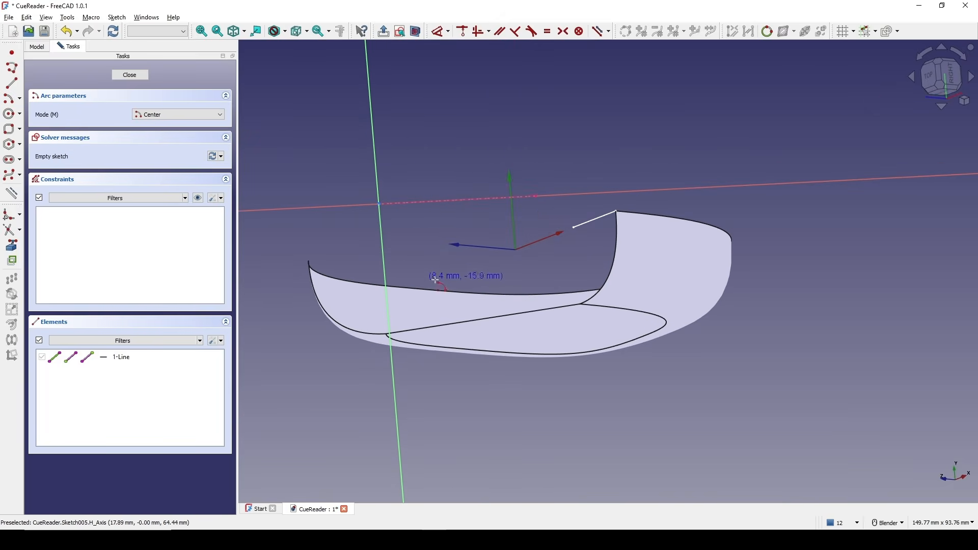
left_click(451, 199)
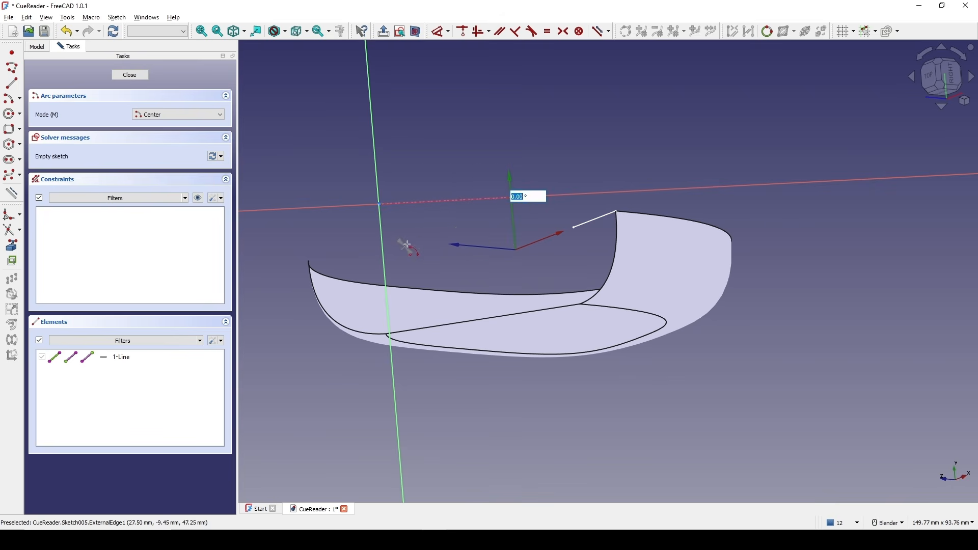
left_click(517, 236)
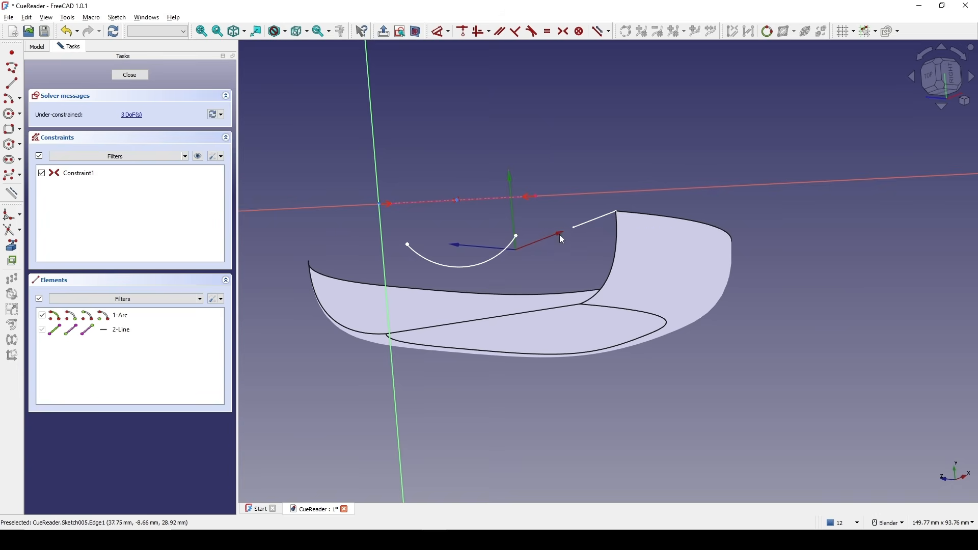
scroll(477, 218, "up", 2)
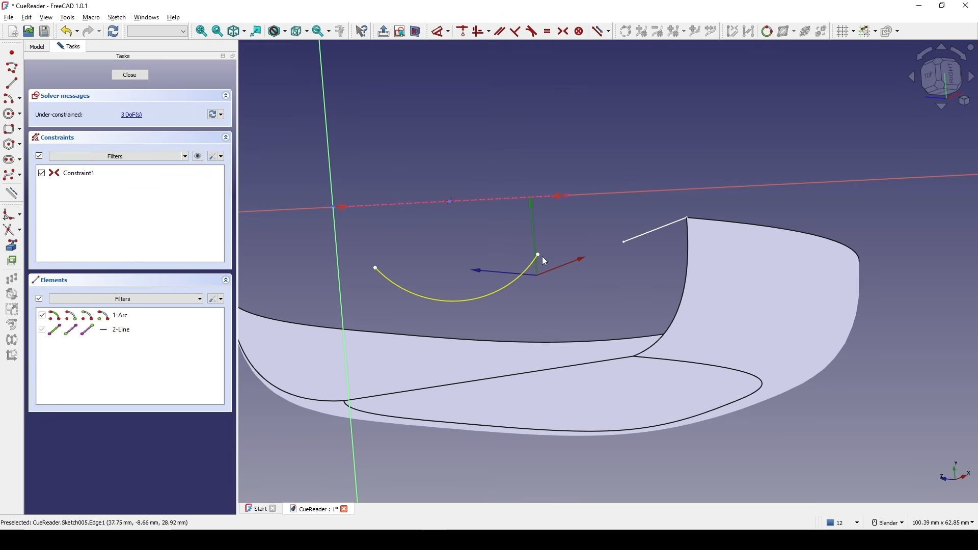
middle_click_drag(549, 241, 542, 221, "shift")
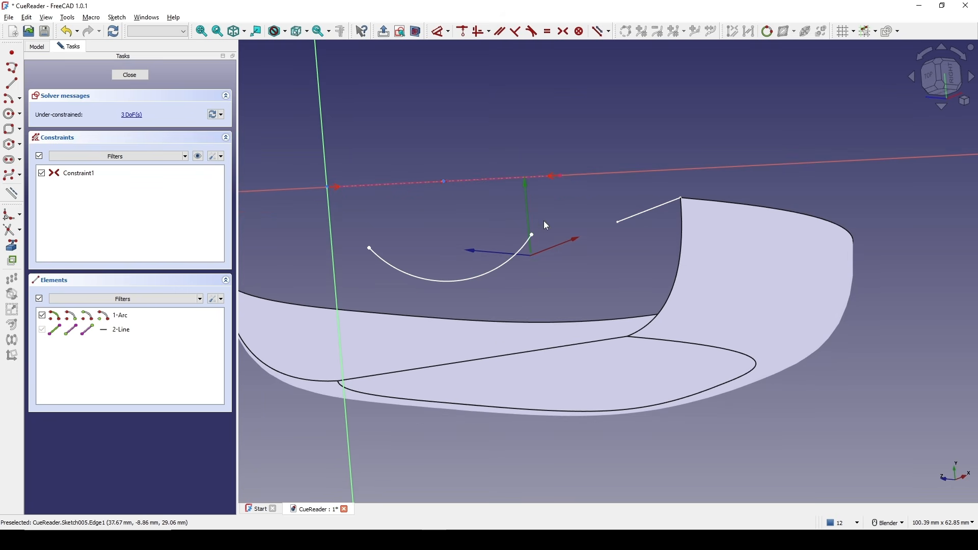
left_click(147, 79)
left_click(98, 198)
double_click(97, 198)
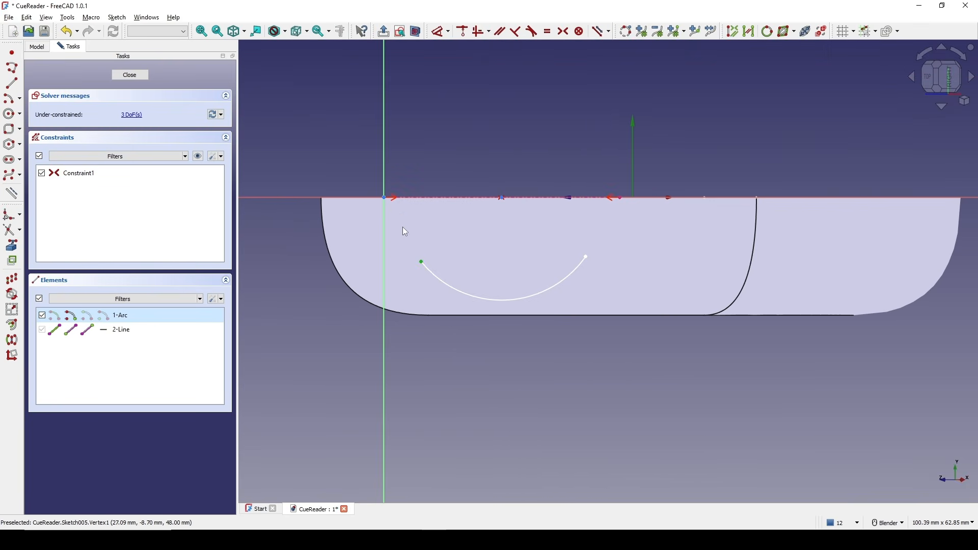
Make the arc's endpoints coincide with both ends of the nozzle line, forming a semicircle, and close the sketch.
left_click(387, 200)
key("c")
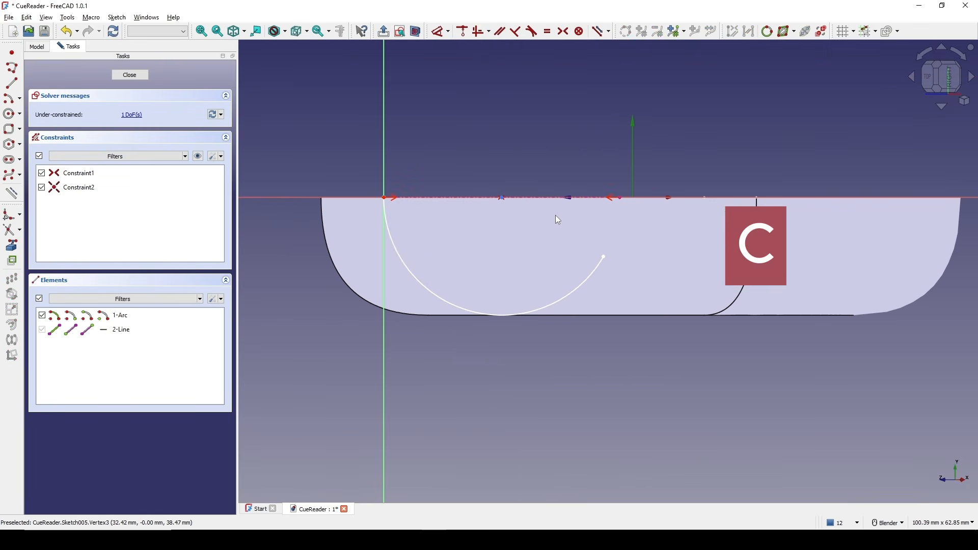
left_click(551, 278)
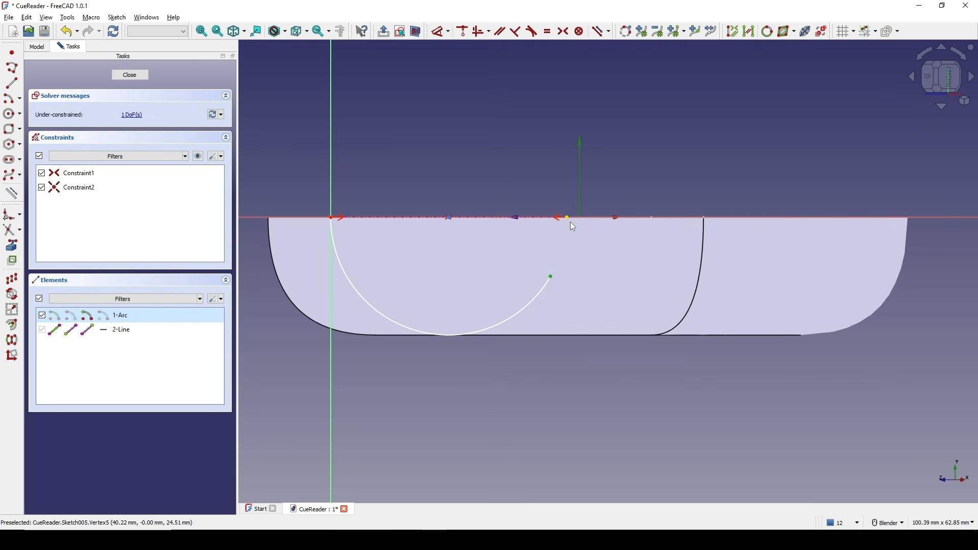
key("v")
left_click(599, 219)
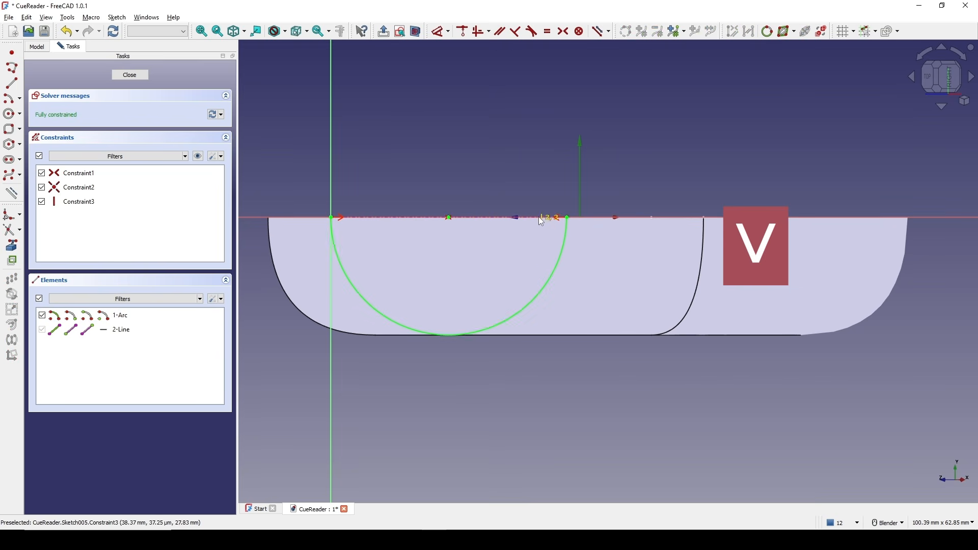
left_click(130, 76)
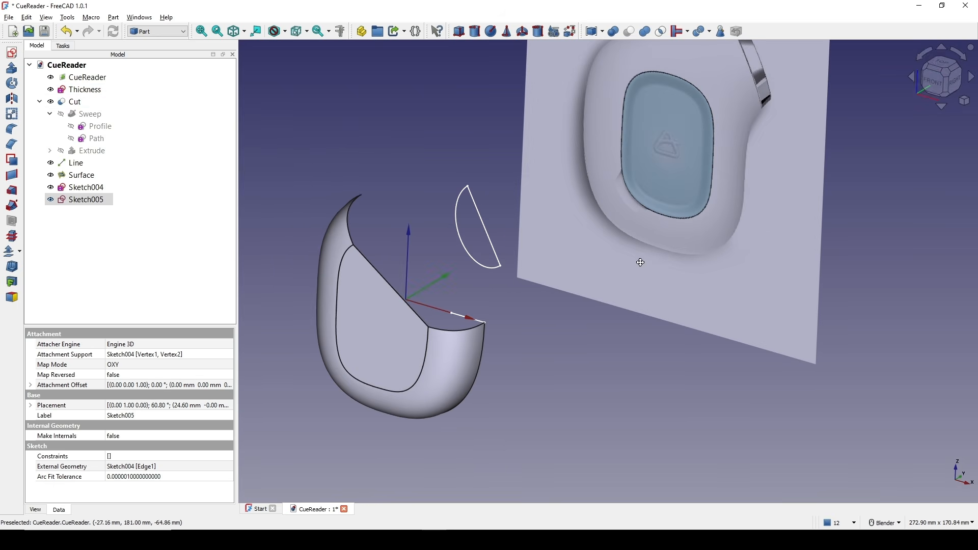
Extrude the semicircle sketch 10 mm along its normal.
middle_click_drag(566, 277, 598, 265)
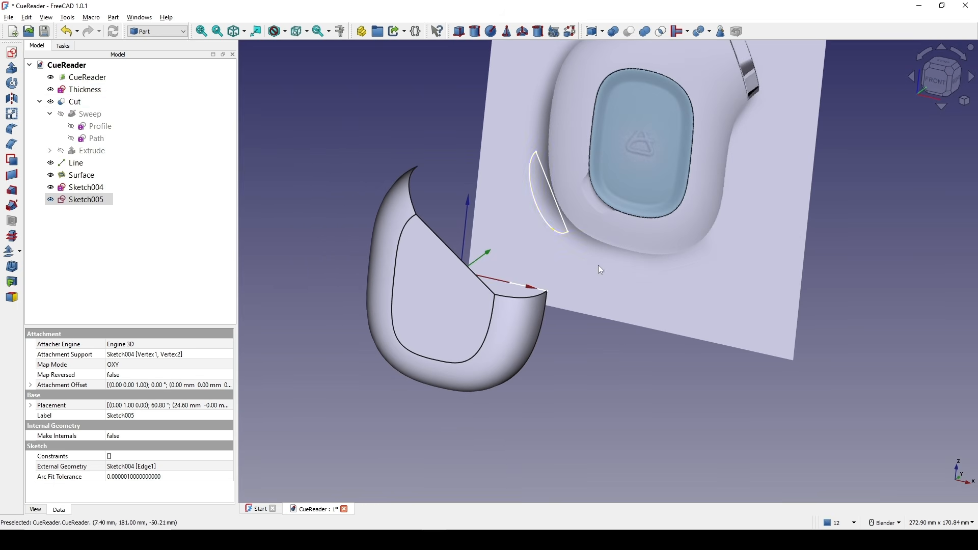
left_click(538, 208)
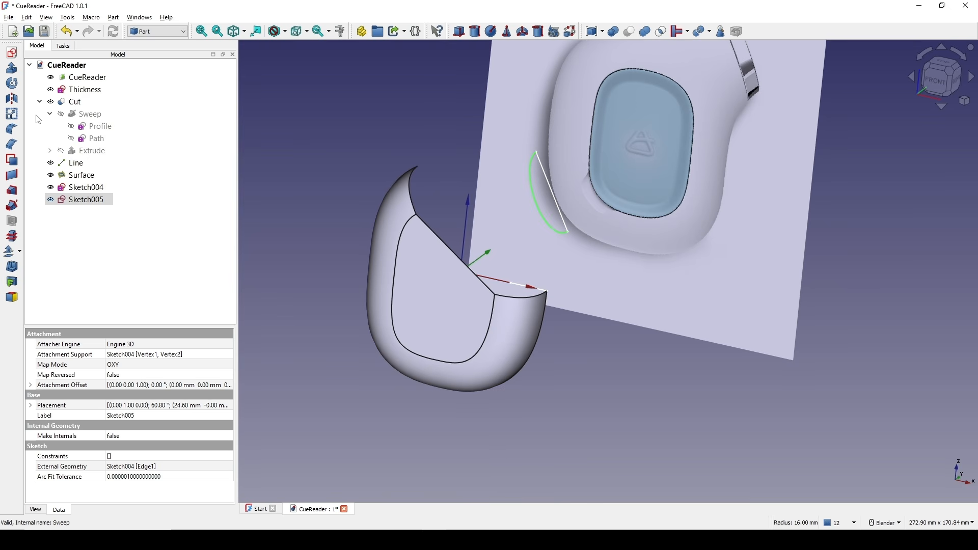
left_click(16, 74)
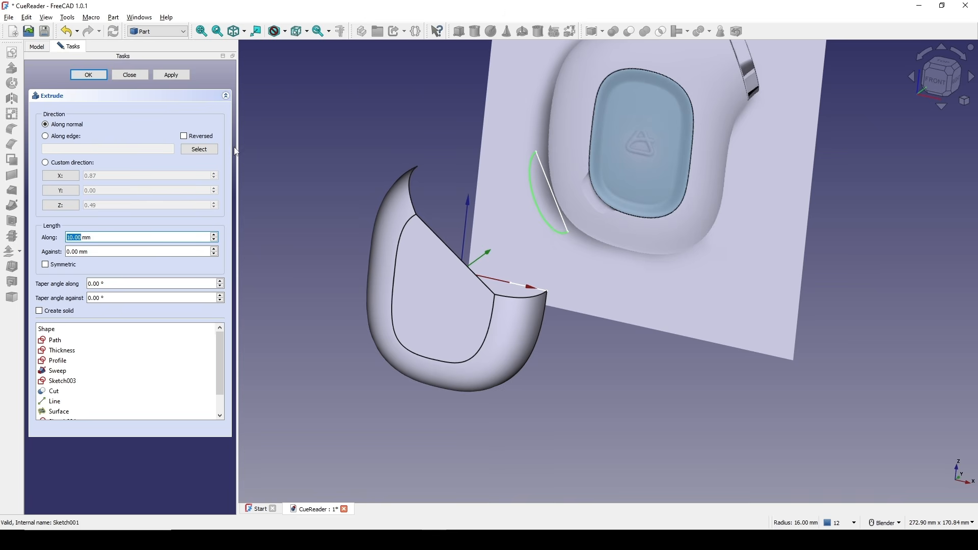
left_click_drag(93, 237, 21, 238)
left_click(88, 75)
middle_click_drag(667, 275, 895, 170)
left_click(937, 79)
left_click(746, 231)
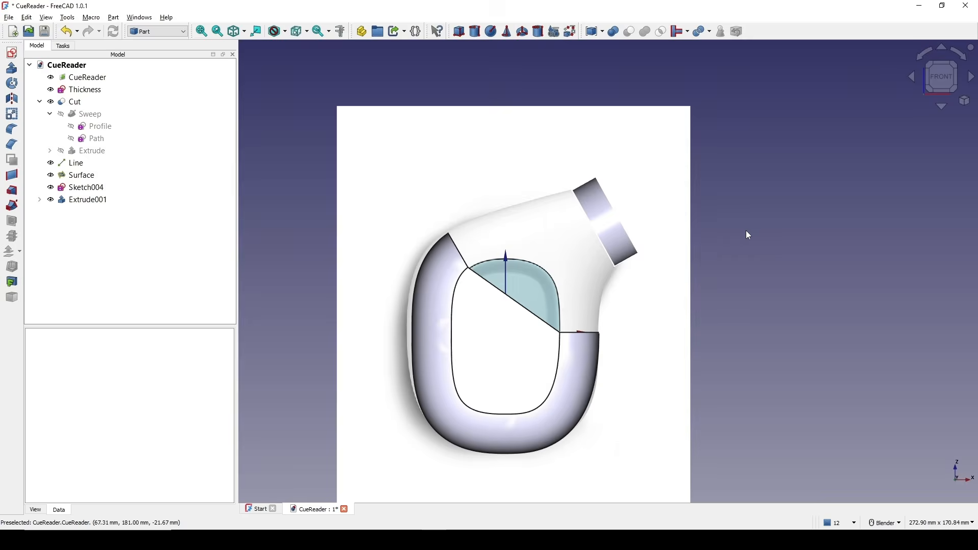
key("Print")
left_click_drag(284, 113, 767, 465)
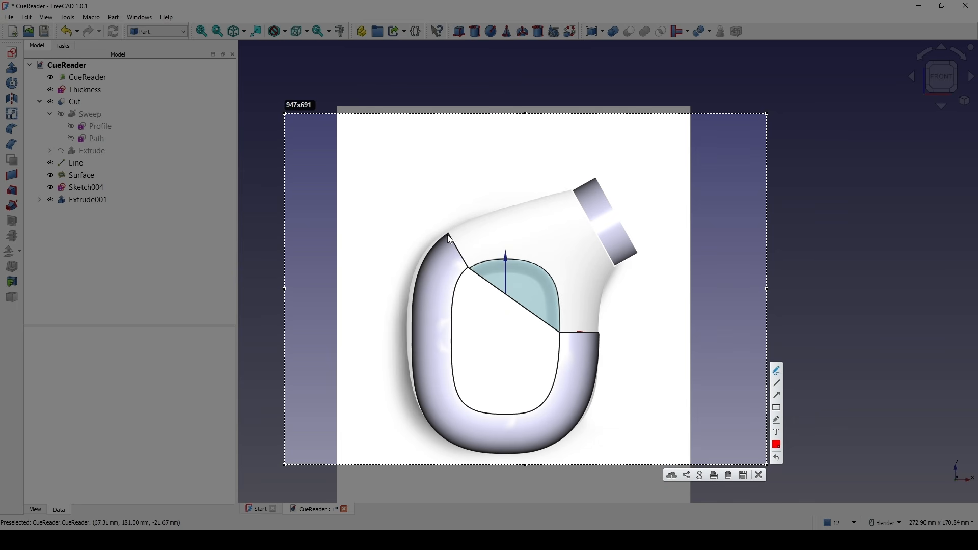
left_click_drag(447, 234, 586, 186)
mouse_move(602, 342)
left_mouse_down()
mouse_move(622, 258)
mouse_move(603, 298)
mouse_move(603, 346)
left_mouse_up()
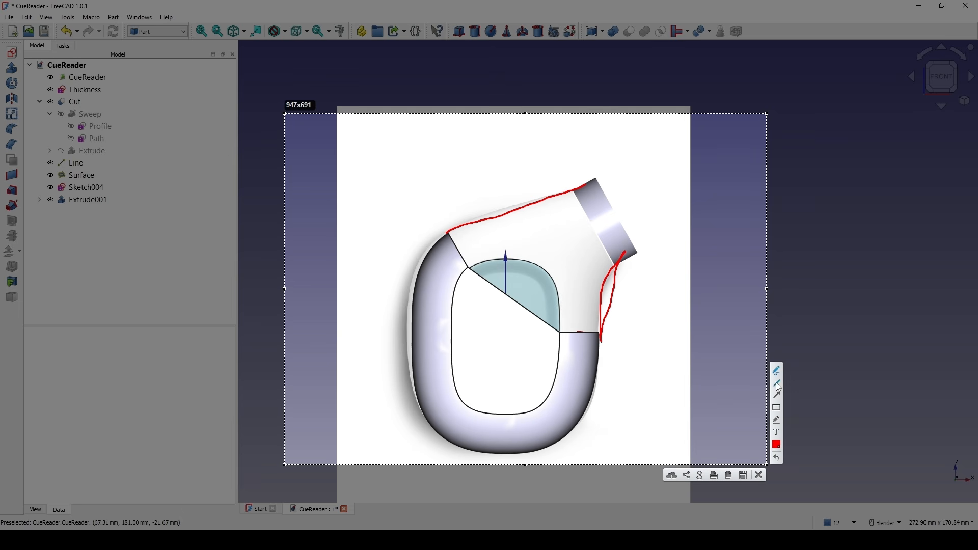
mouse_move(469, 366)
left_mouse_down()
mouse_move(541, 282)
mouse_move(537, 289)
left_mouse_up()
left_click_drag(583, 243, 583, 244)
left_click_drag(650, 204, 660, 197)
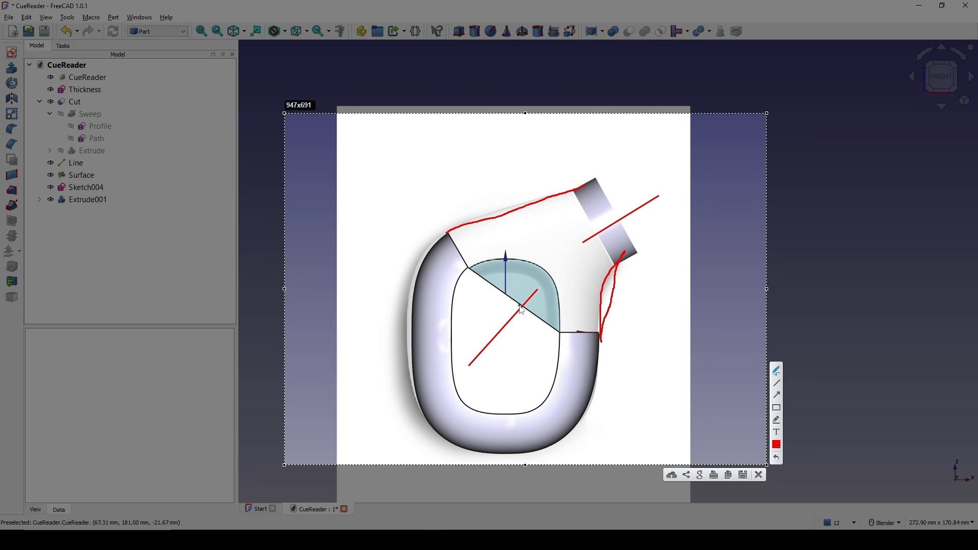
left_click_drag(522, 310, 528, 300)
left_click_drag(605, 229, 605, 228)
left_click_drag(492, 236, 475, 256)
mouse_move(525, 231)
left_mouse_down()
mouse_move(505, 256)
mouse_move(536, 248)
left_mouse_up()
left_click_drag(575, 221, 563, 243)
mouse_move(552, 298)
left_mouse_down()
mouse_move(565, 313)
mouse_move(551, 313)
mouse_move(599, 275)
mouse_move(592, 298)
left_mouse_up()
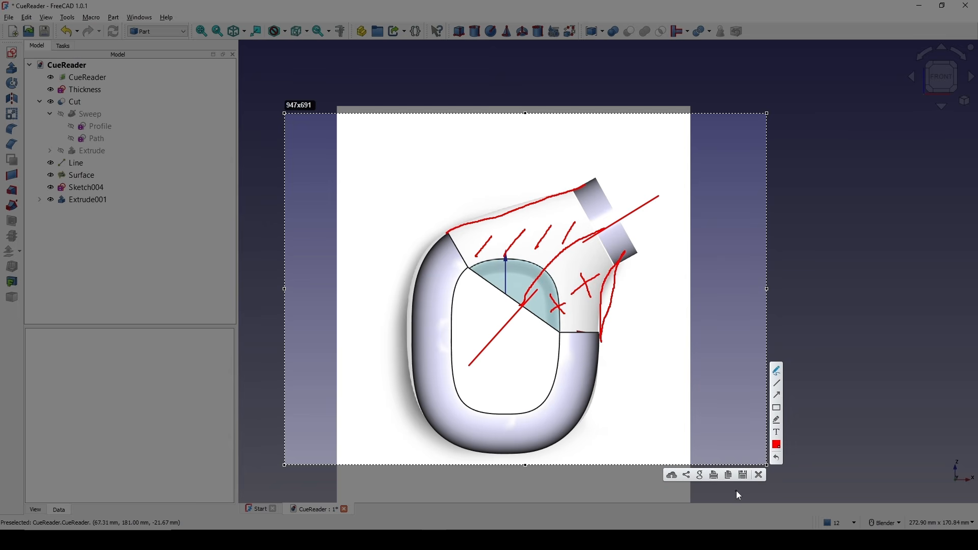
left_click(759, 475)
scroll(553, 275, "up", 5)
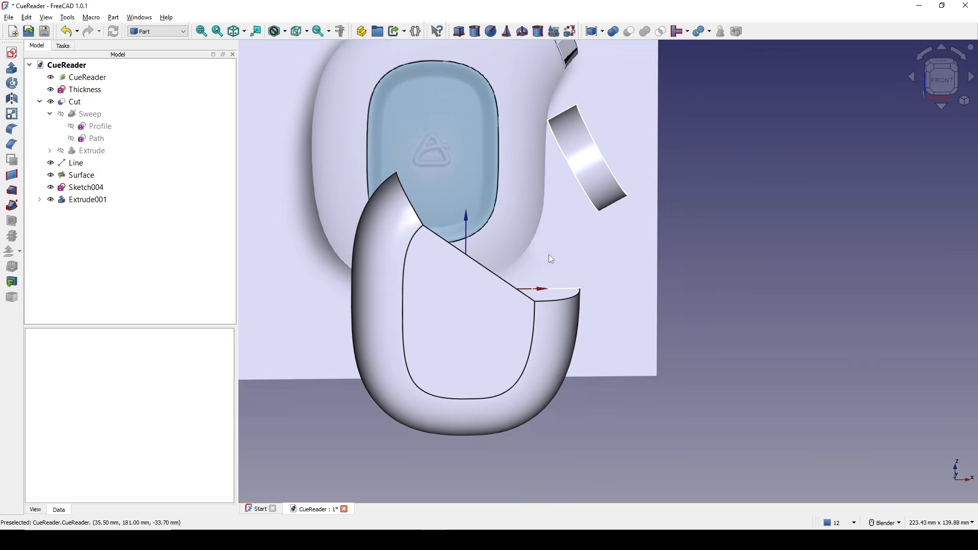
scroll(558, 251, "down", 2)
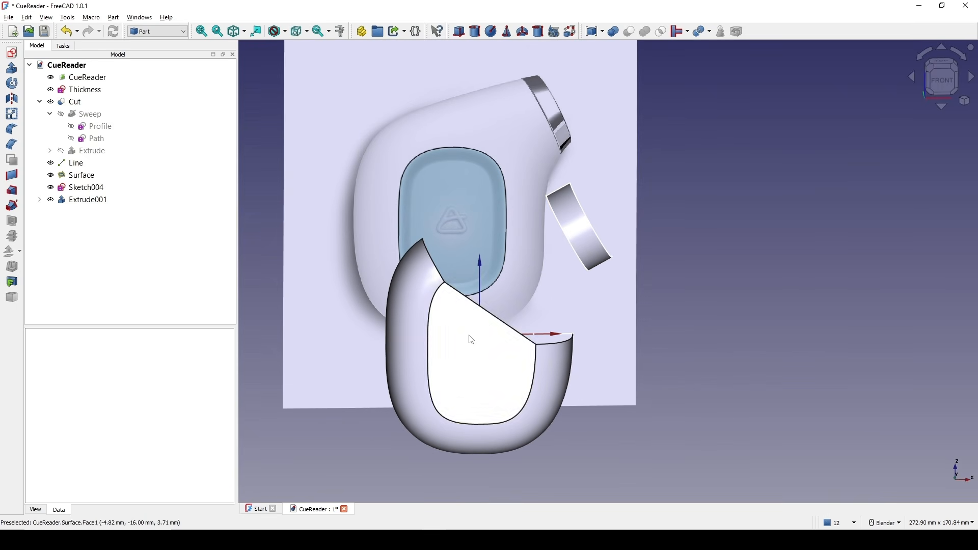
Create a new sketch on the XY plane, viewing the model from the front.
left_click(938, 85)
left_click(14, 54)
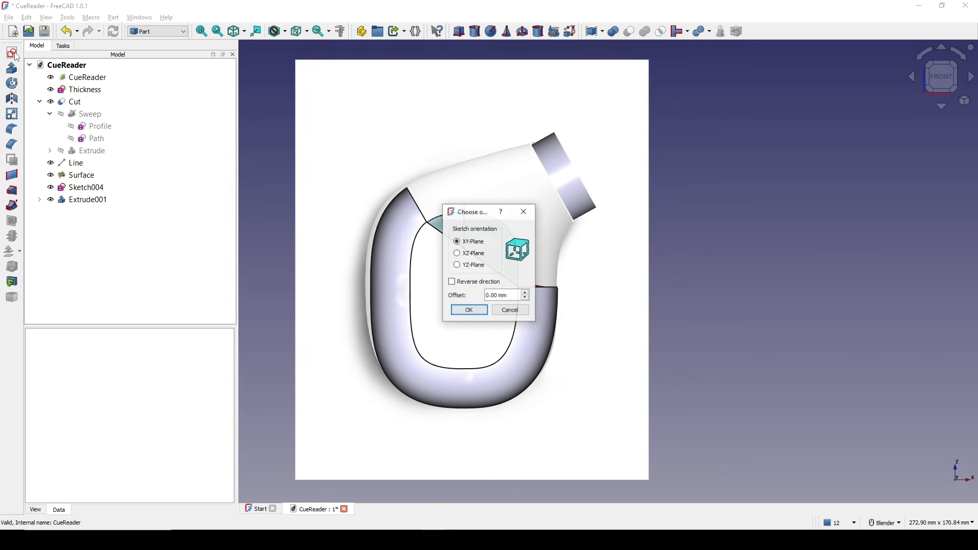
left_click(469, 310)
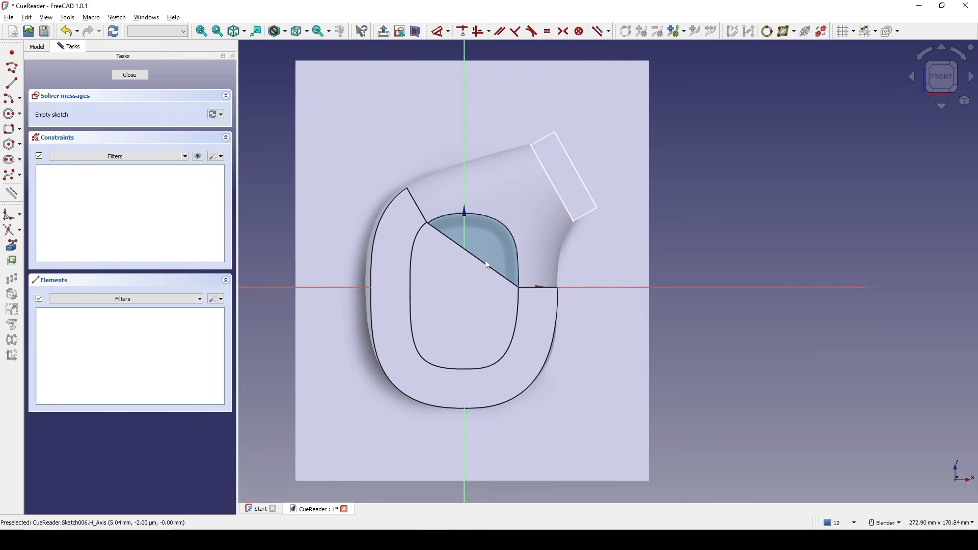
Link the nozzle extrusion's two straight side edges into the sketch as external geometry.
left_click(12, 246)
left_click(458, 242)
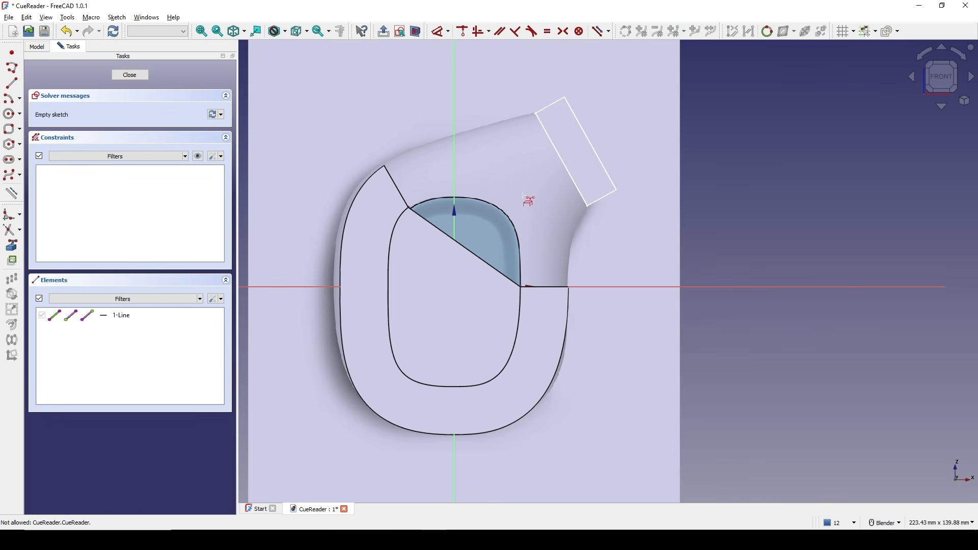
left_click(565, 169)
right_click(583, 164)
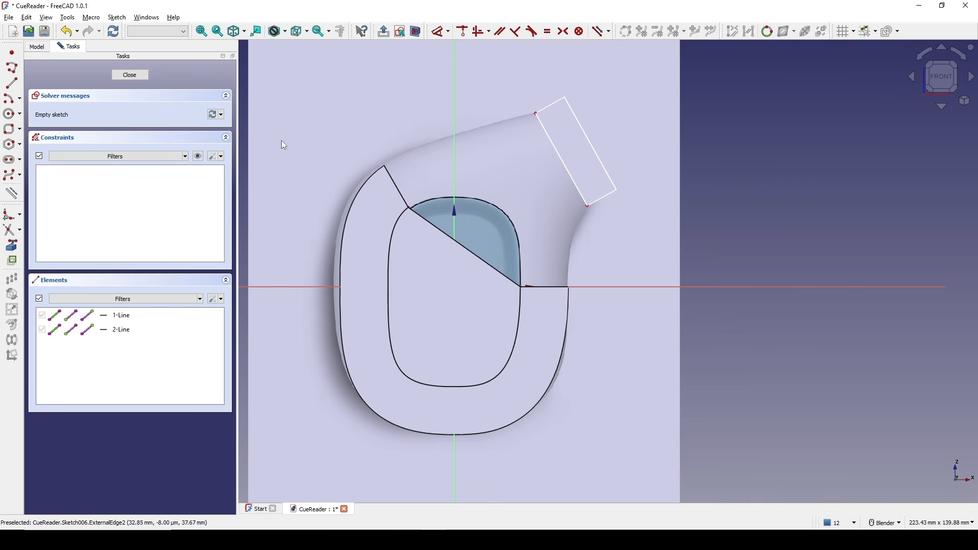
Switch the sketch to section view and begin drawing a line near the window.
left_click(410, 34)
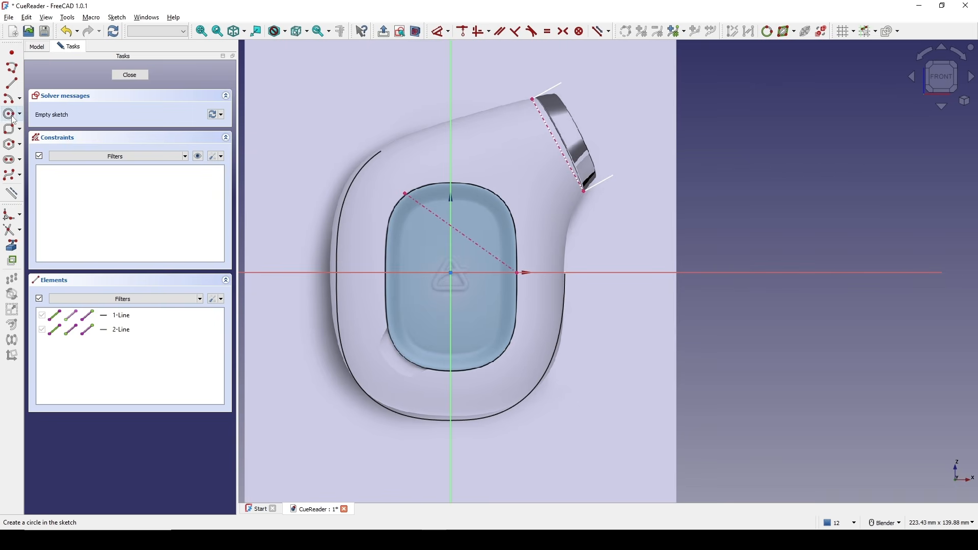
left_click(11, 83)
scroll(466, 117, "up", 1)
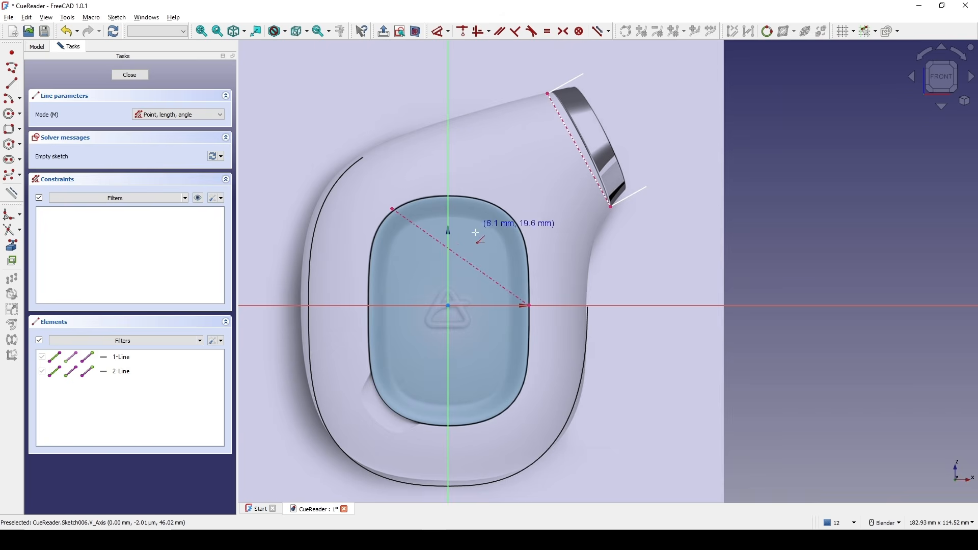
Draw a line from the window's diagonal line to the midpoint of the nozzle opening's edge.
left_click(460, 255)
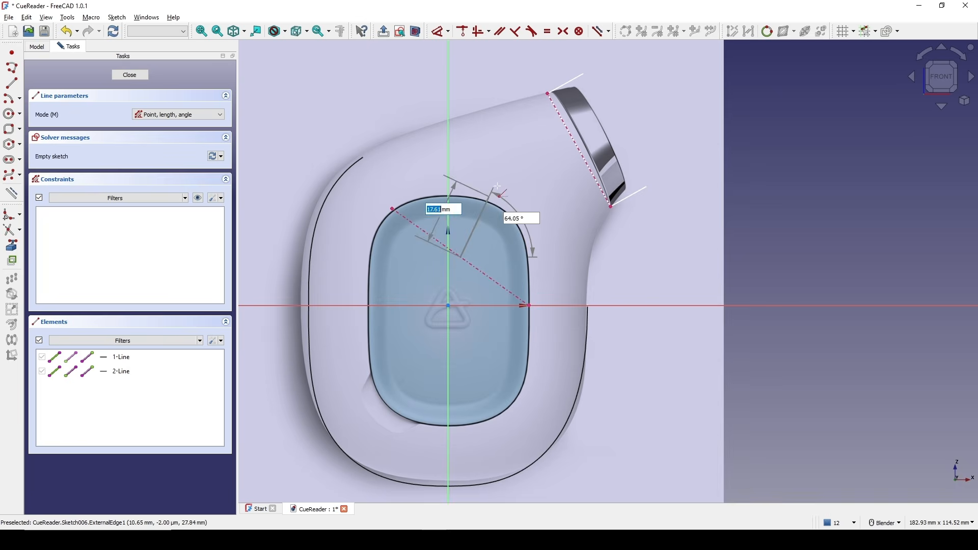
left_click(579, 152)
right_click(567, 155)
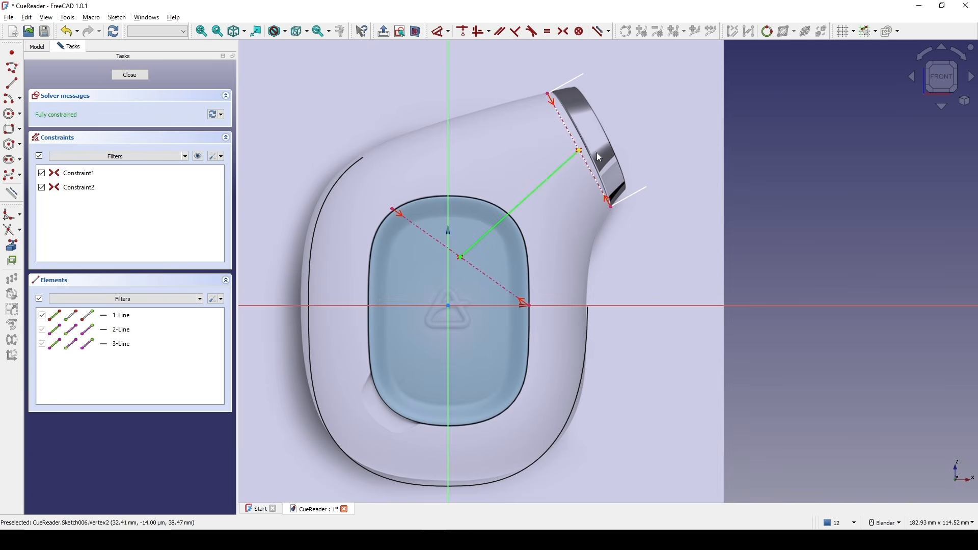
Convert the new connecting line into construction geometry.
left_click(82, 185)
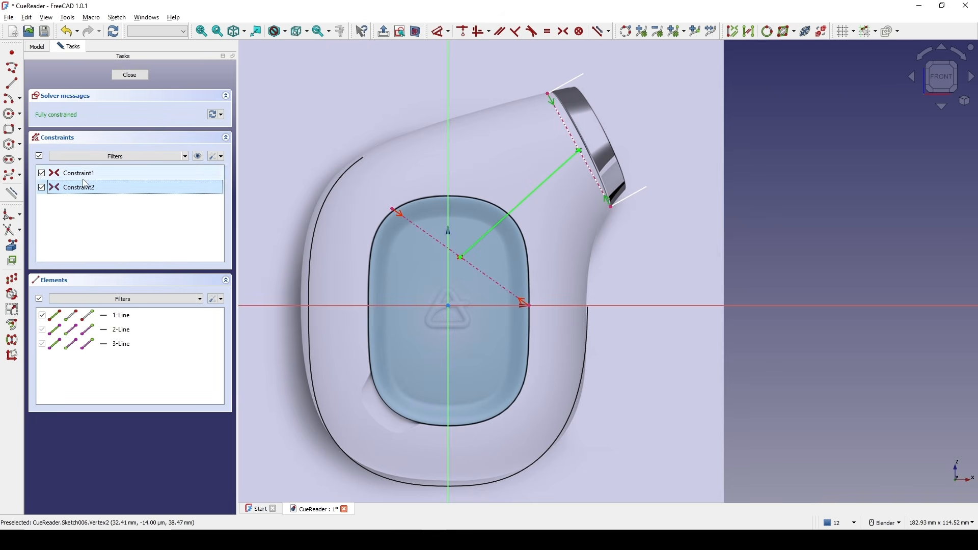
middle_click_drag(641, 202, 618, 186, "shift")
left_click(560, 204)
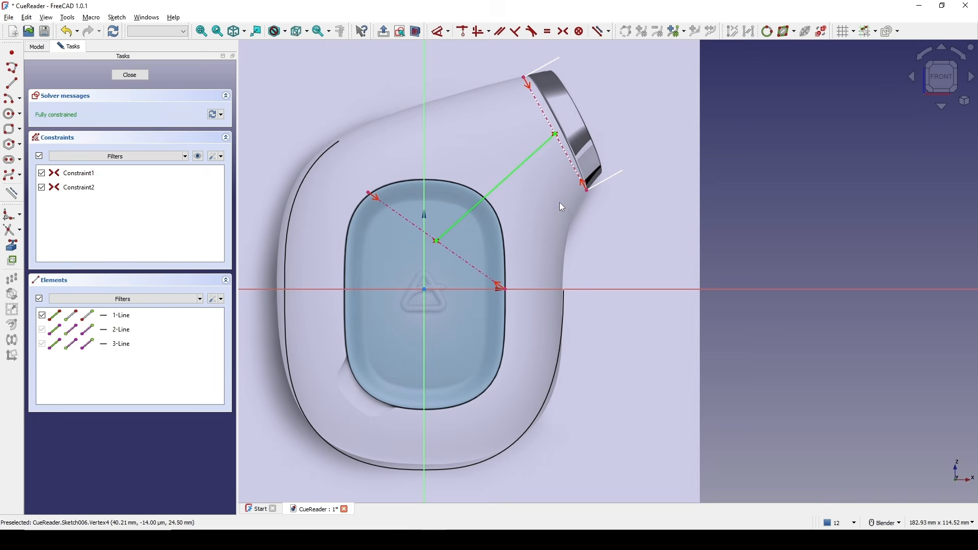
left_click(489, 190)
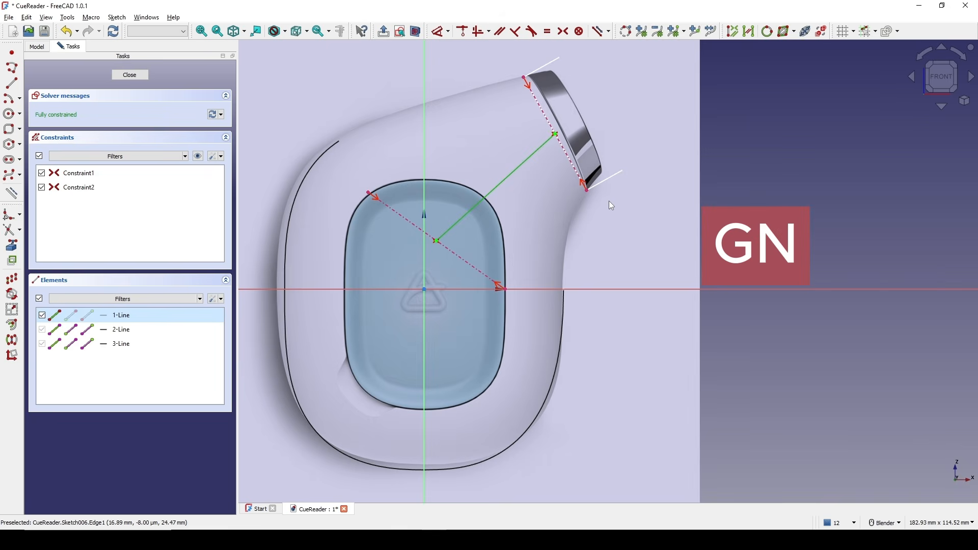
key("g")
key("n")
Draw a long line crossing the window from below toward the upper right, past the nozzle.
middle_click_drag(543, 168, 542, 177, "shift")
left_click(11, 83)
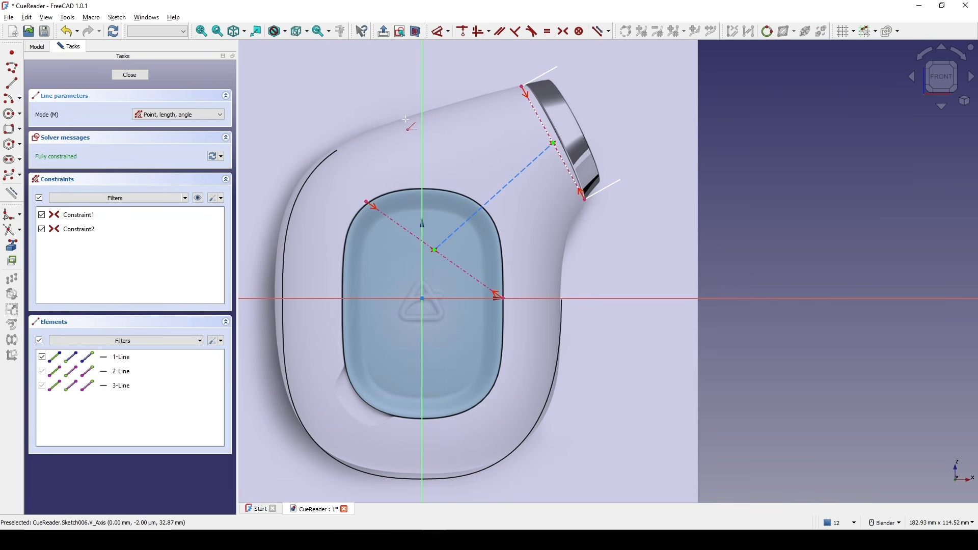
left_click(447, 341)
left_click(722, 107)
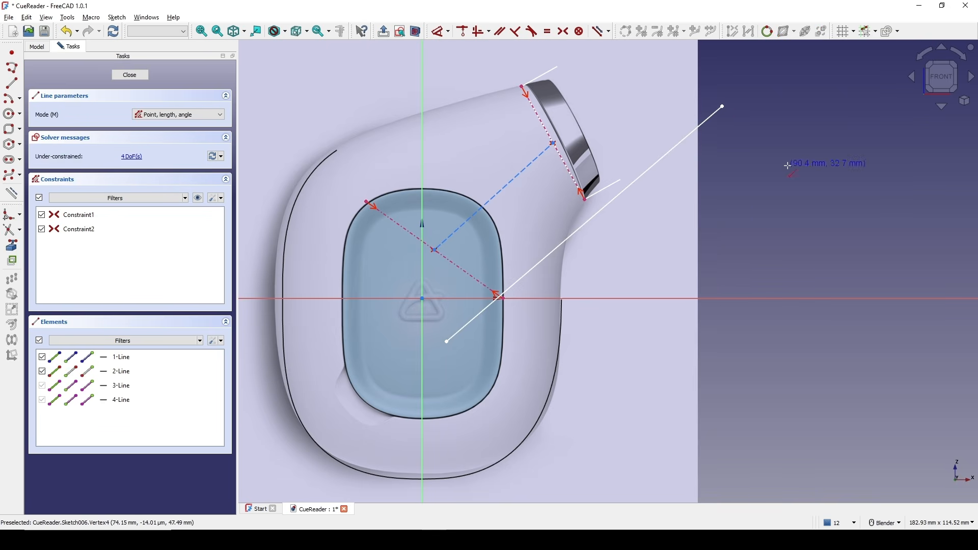
Constrain the long line parallel to the construction line.
middle_click_drag(650, 202, 637, 226, "shift")
left_click(566, 256)
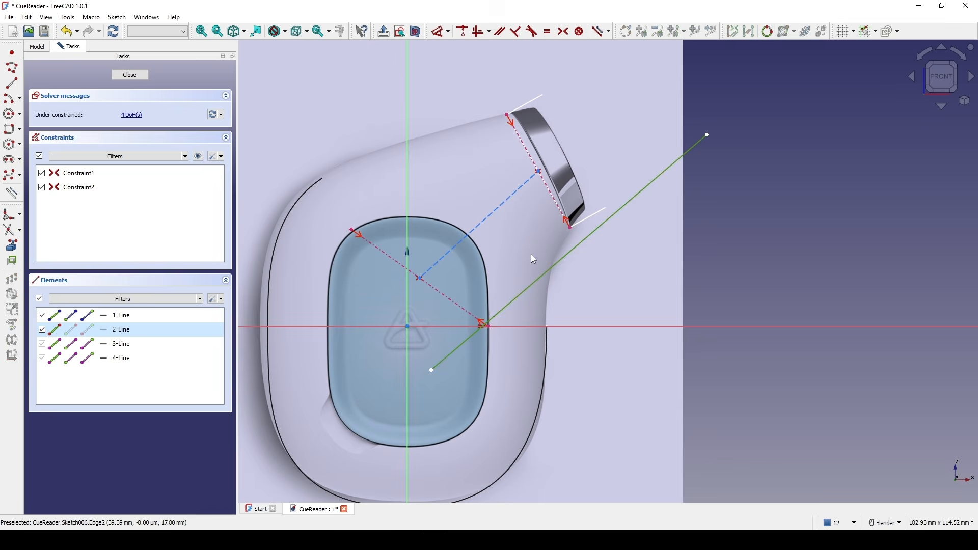
left_click(469, 227)
key("p")
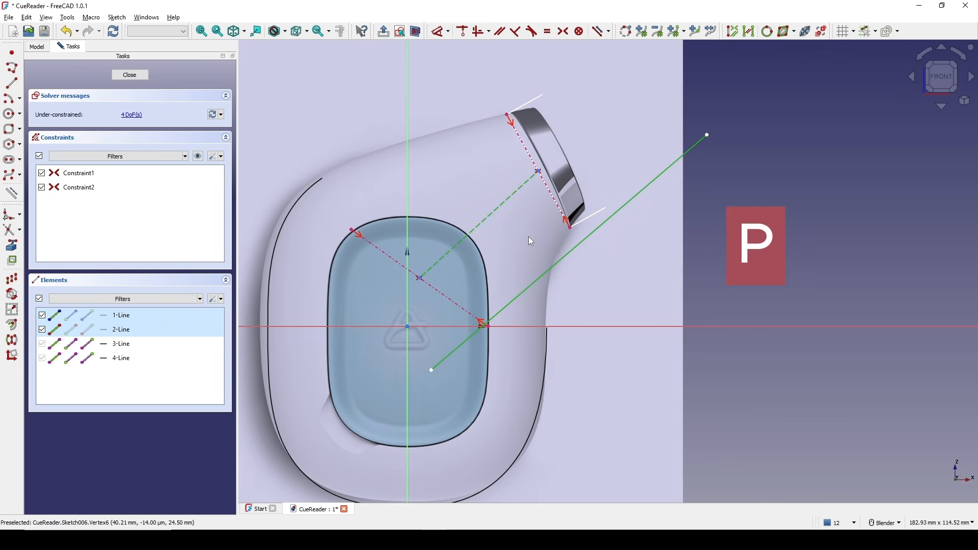
Make the long line's endpoint coincident with the construction line's end, stretch its lower end past the body, and close the sketch.
left_click(557, 261)
left_click(538, 171)
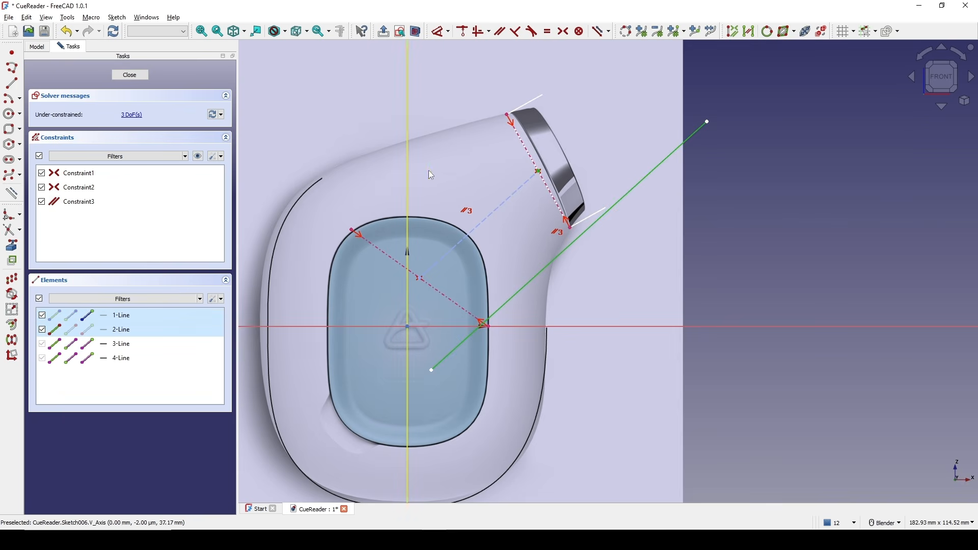
key("c")
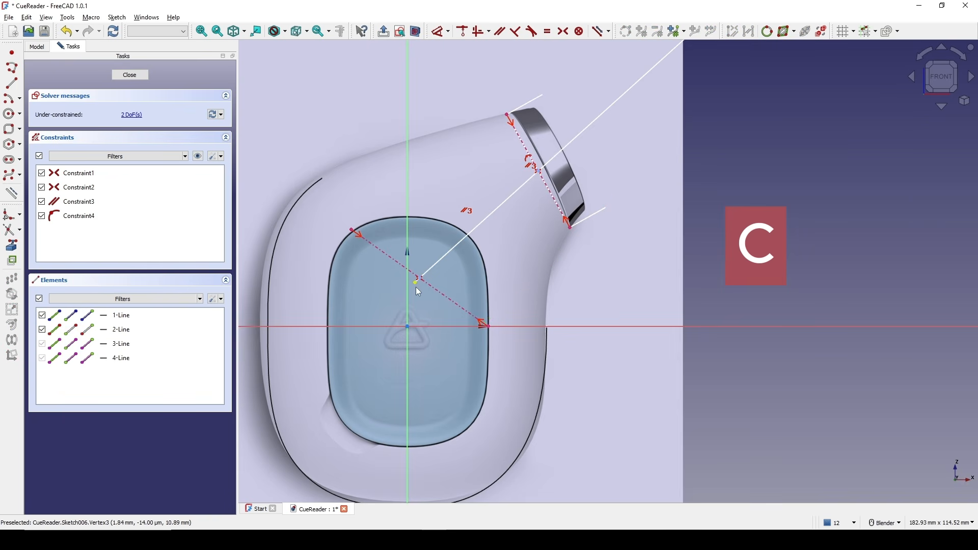
mouse_move(415, 284)
left_mouse_down()
mouse_move(376, 332)
mouse_move(283, 402)
left_mouse_up()
scroll(387, 326, "down", 2)
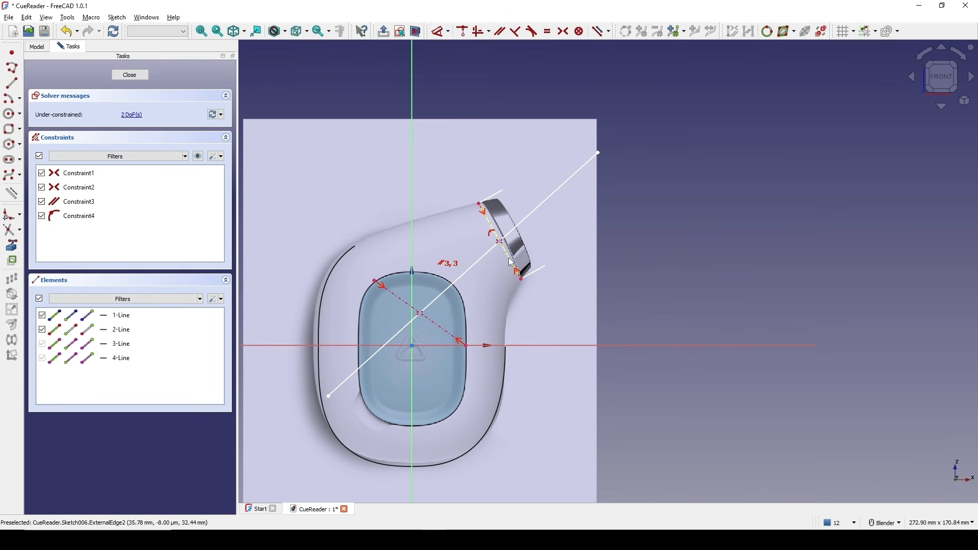
left_click(130, 75)
Extrude the sketch line 200 mm symmetrically along its normal to form a cutting plane.
mouse_move(491, 182)
middle_mouse_down()
mouse_move(549, 239)
mouse_move(721, 244)
middle_mouse_up()
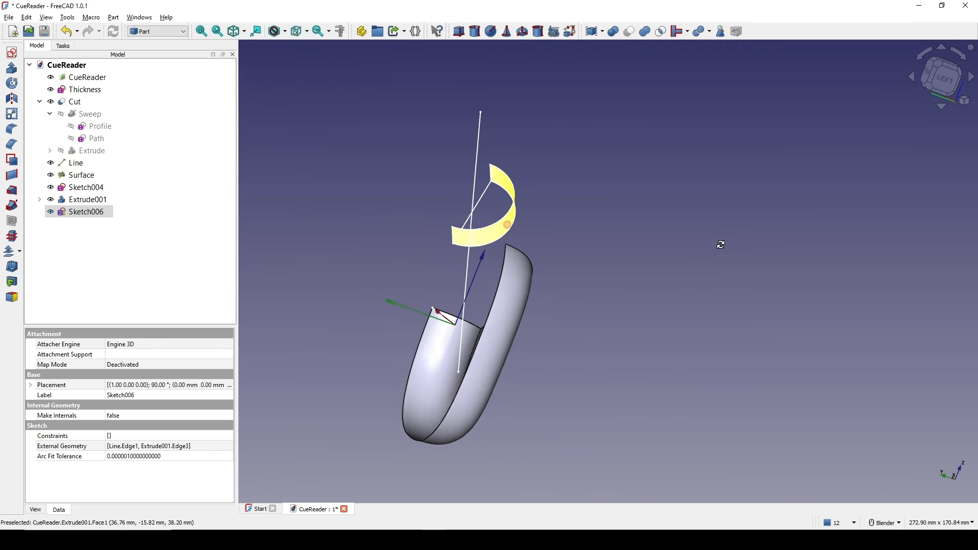
key("1")
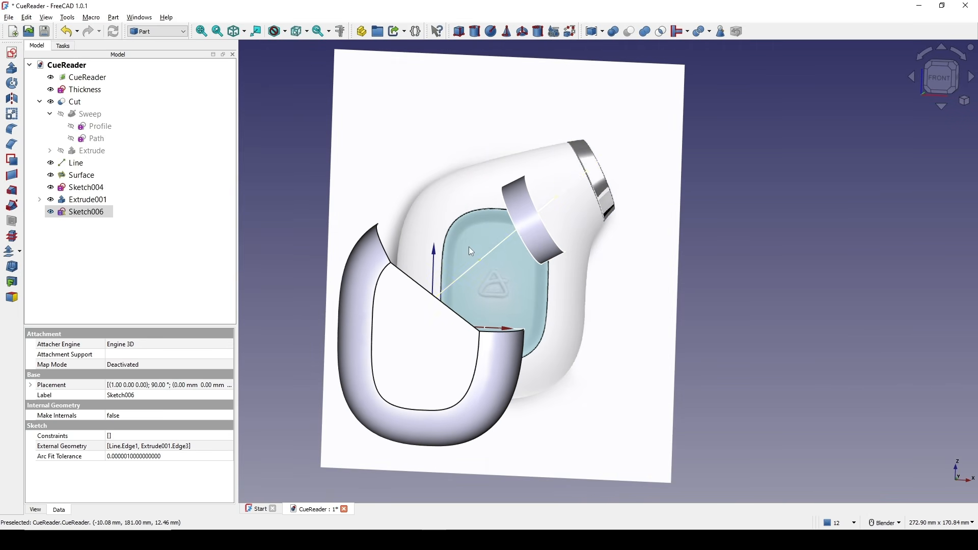
left_click(491, 254)
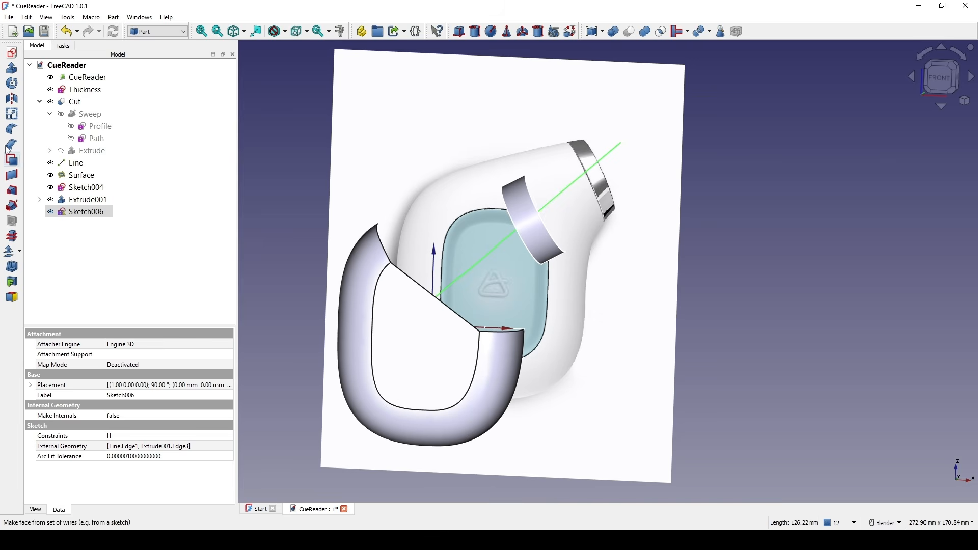
left_click(11, 67)
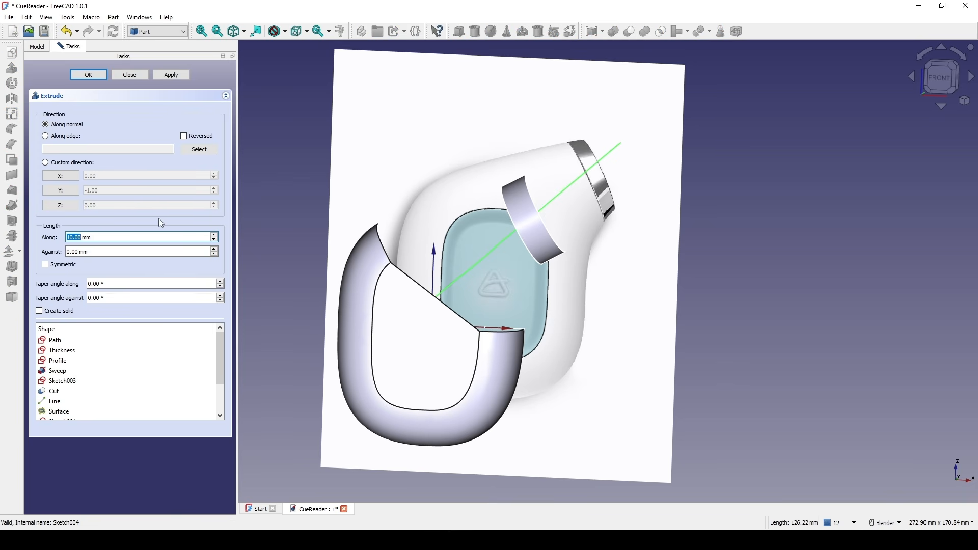
type("200")
left_click(63, 264)
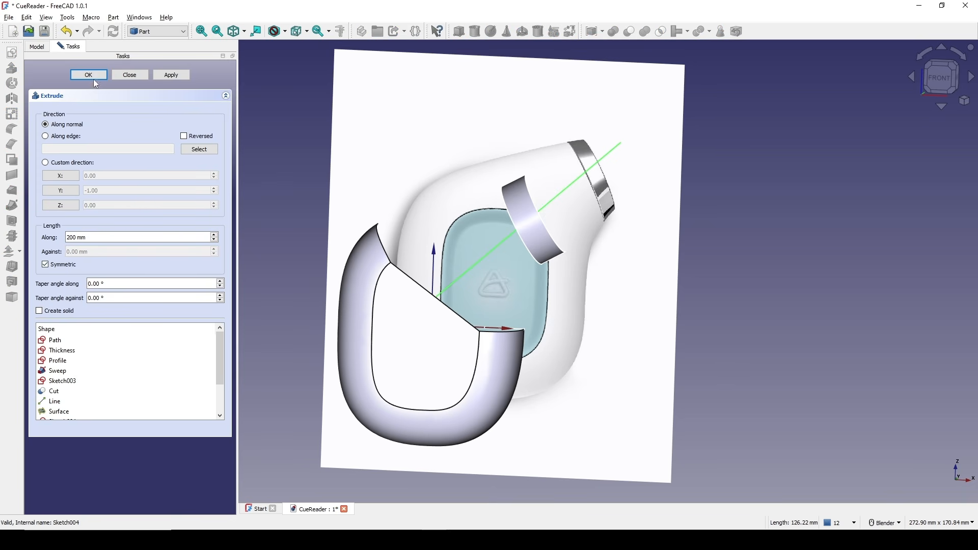
left_click(94, 77)
Slice the tube opening's filled surface with the cutting plane using Slice to compound.
middle_click_drag(506, 248, 393, 299)
left_click(395, 306)
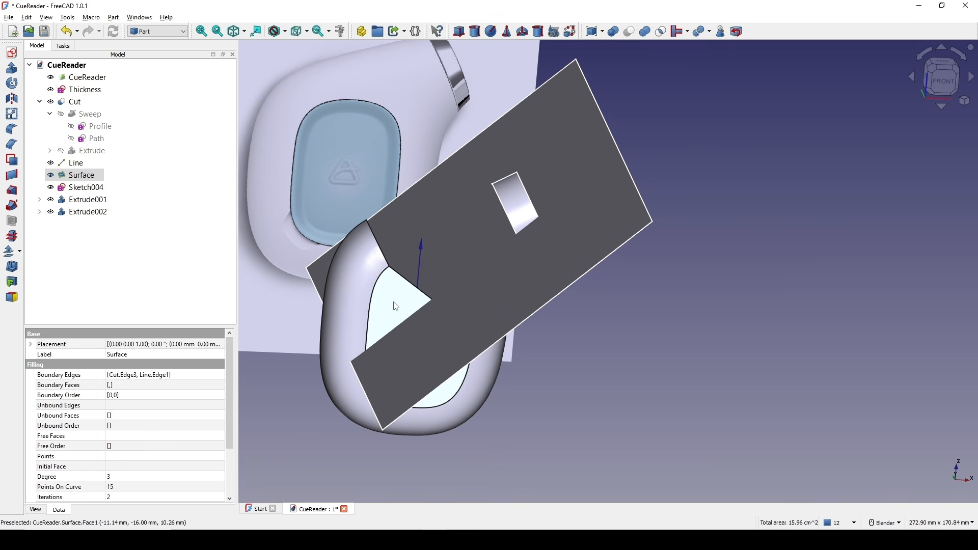
left_click(481, 290, "ctrl")
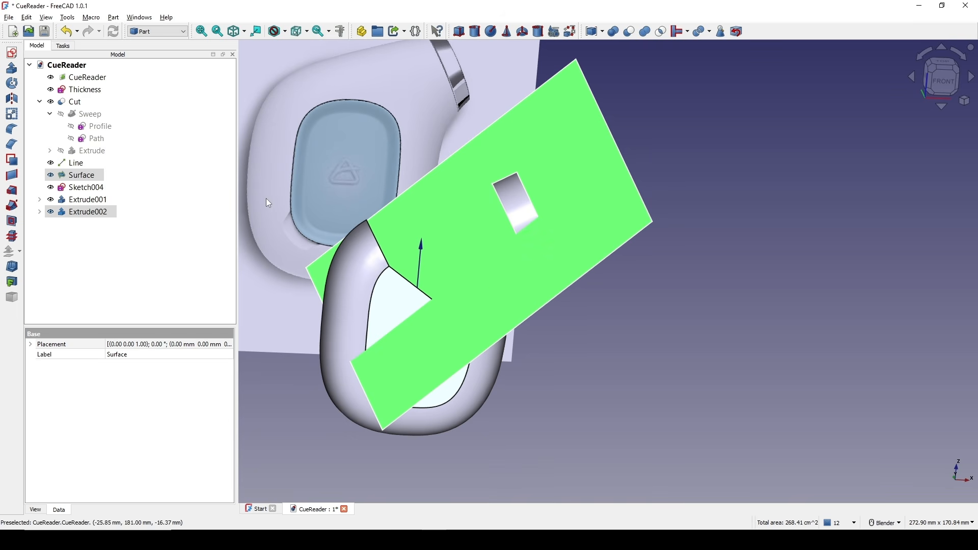
left_click(113, 18)
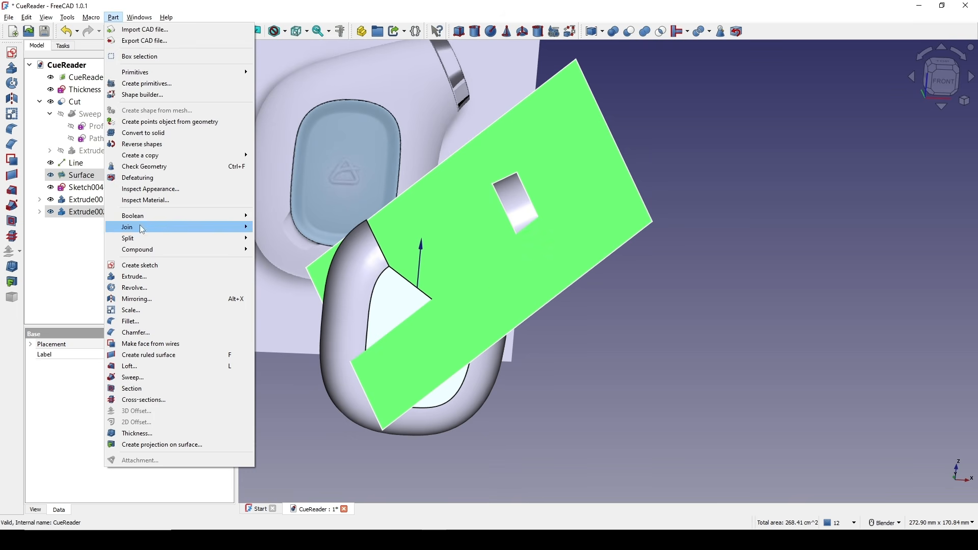
mouse_move(140, 238)
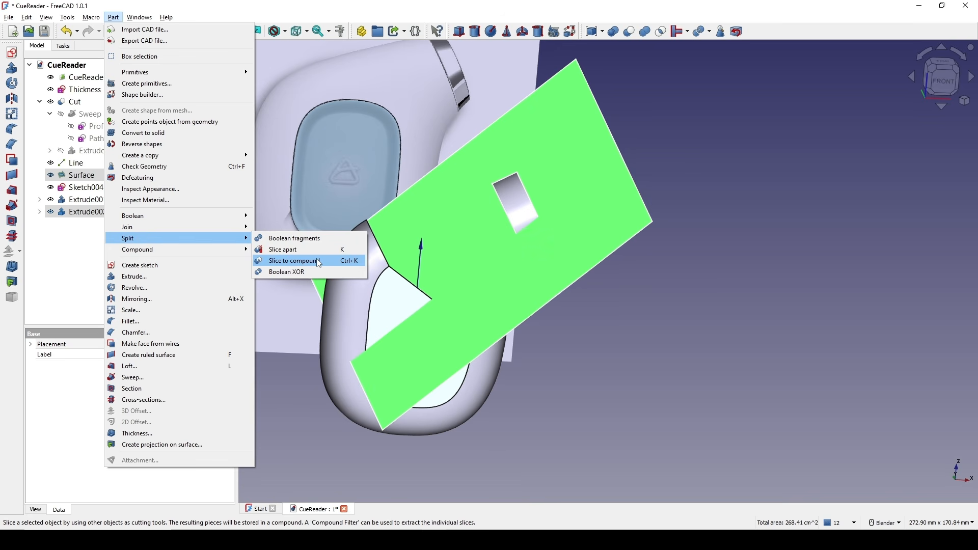
left_click(329, 258)
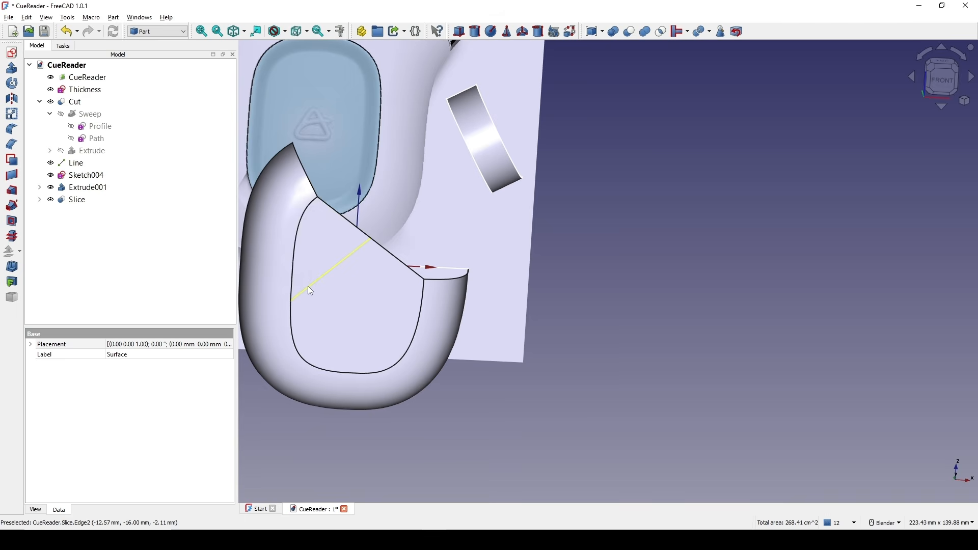
Show the cutting plane again and slice the nozzle extrusion with it using Slice to compound.
middle_click_drag(351, 258, 447, 247)
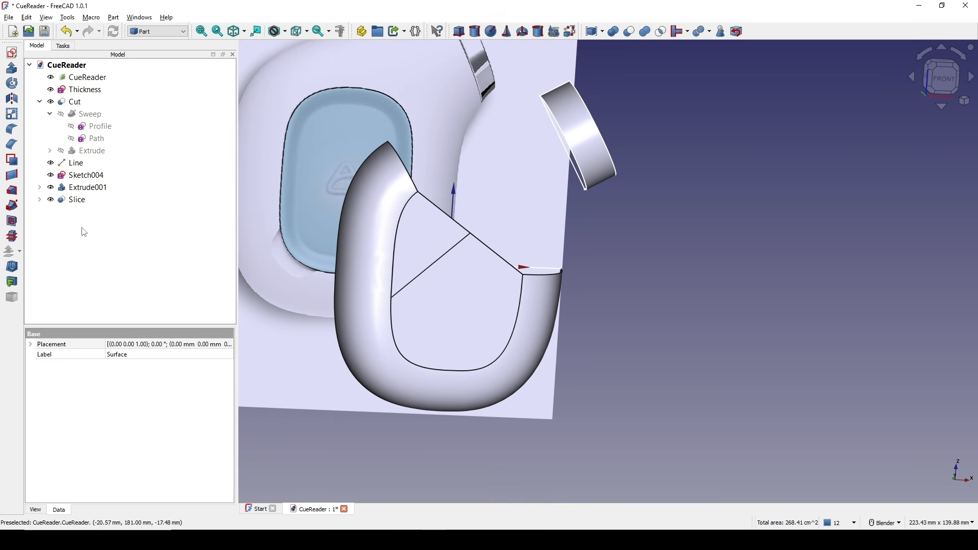
left_click(40, 200)
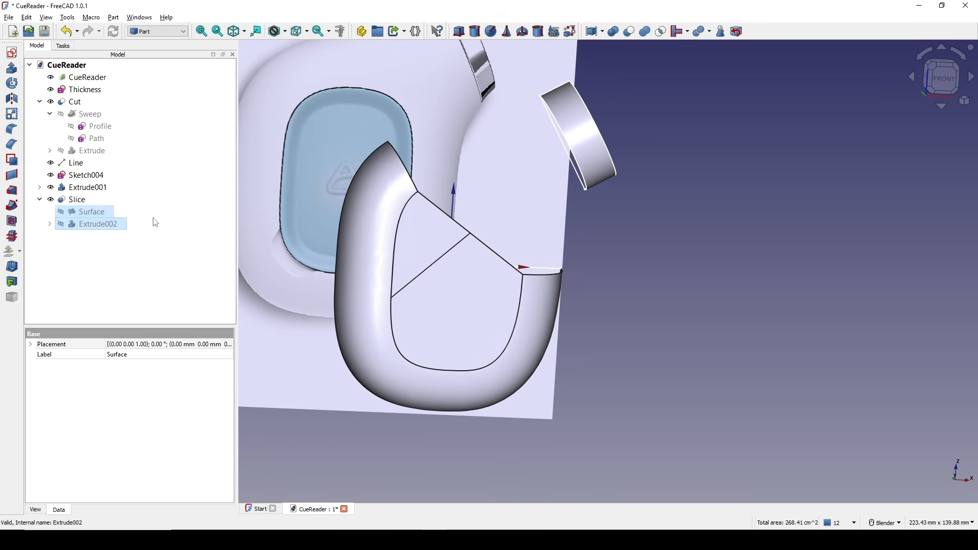
left_click(108, 226)
key("space")
middle_click_drag(565, 109, 624, 214, "shift")
left_click(624, 214)
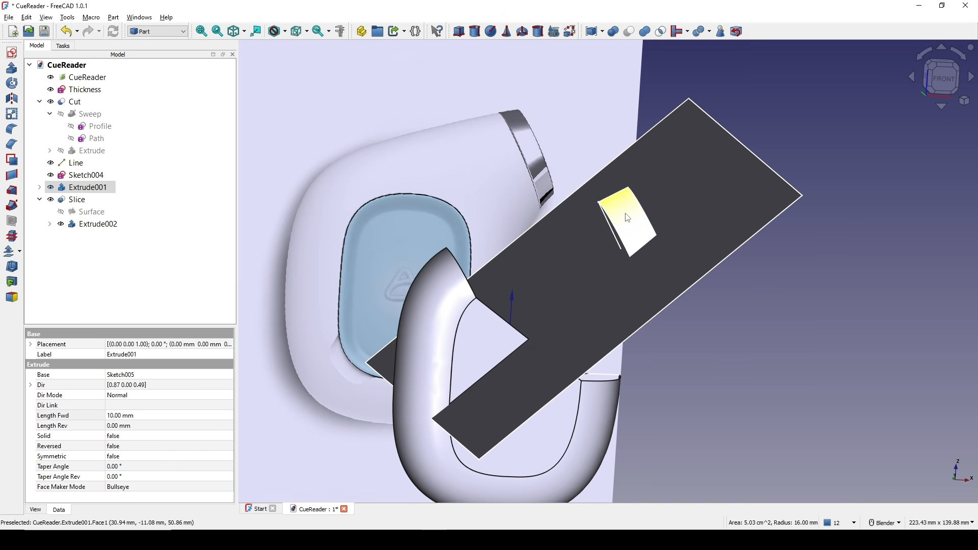
left_click(578, 315)
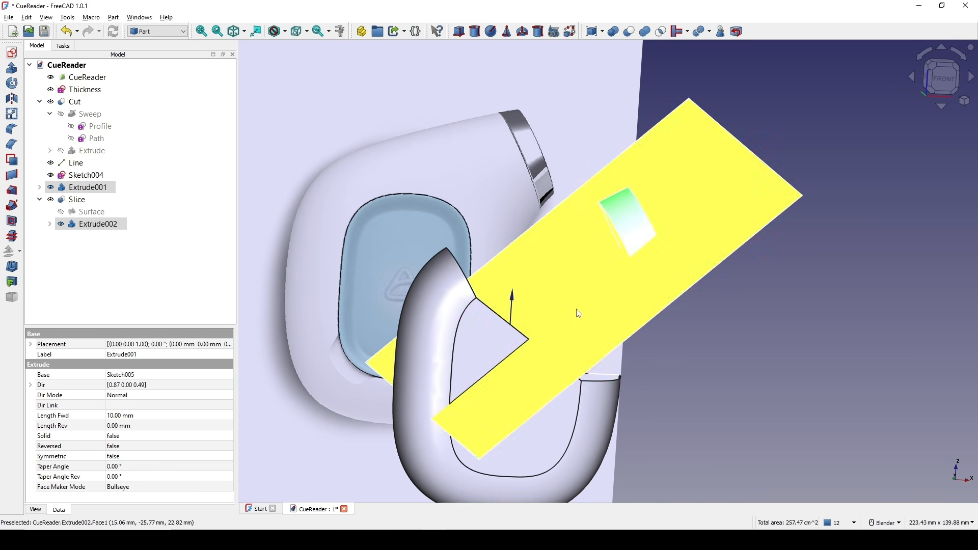
left_click(113, 17)
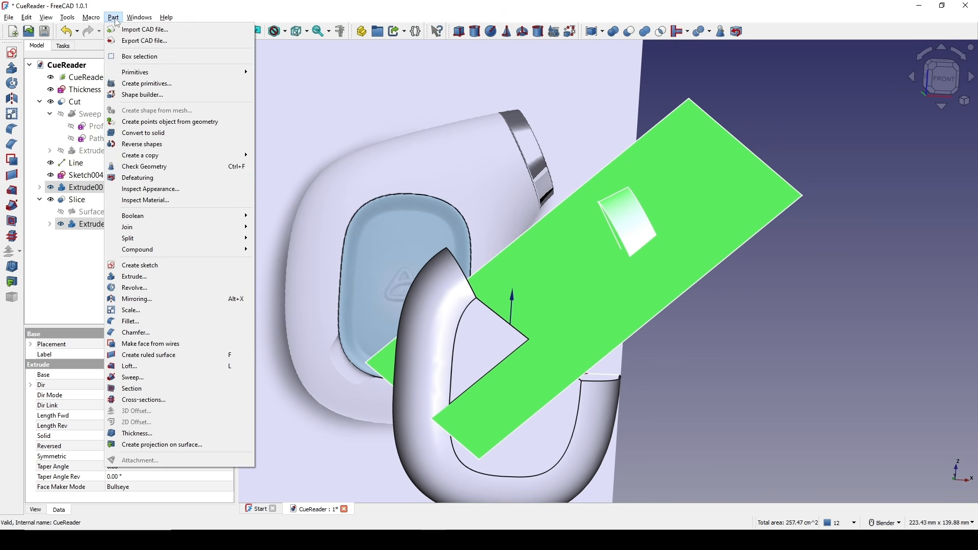
mouse_move(245, 238)
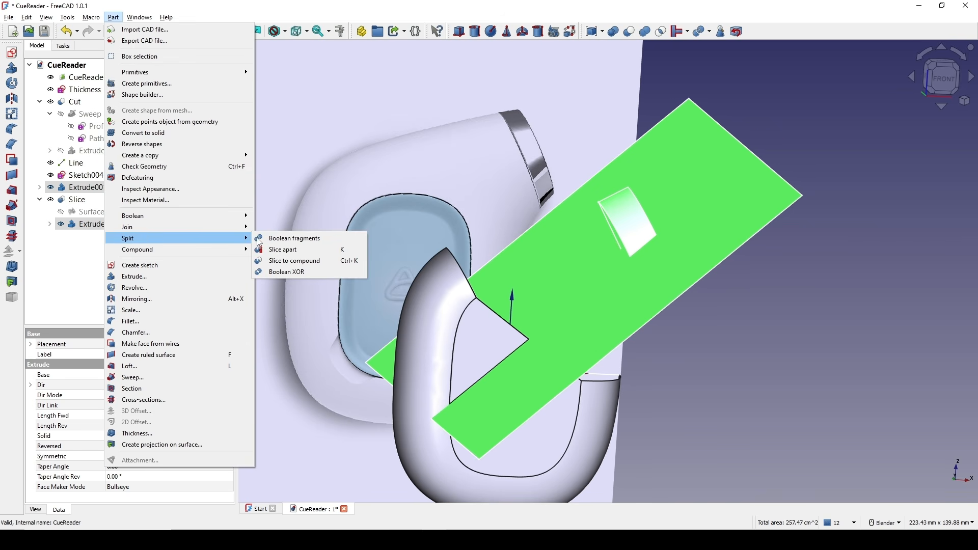
left_click(291, 260)
Switch to the Surface workbench and create a blend curve between the tube's outer edge and the nozzle ring's edge.
middle_click_drag(612, 252, 511, 197)
middle_click_drag(563, 209, 656, 217, "shift")
left_click(789, 207)
middle_click_drag(527, 226, 604, 225, "shift")
middle_click_drag(510, 231, 548, 244)
middle_click_drag(644, 232, 526, 214, "shift")
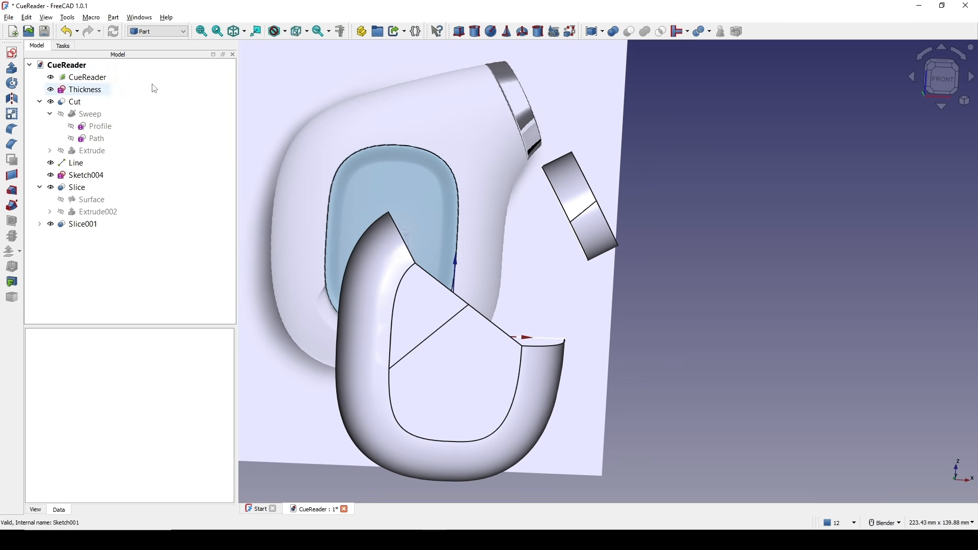
left_click(164, 31)
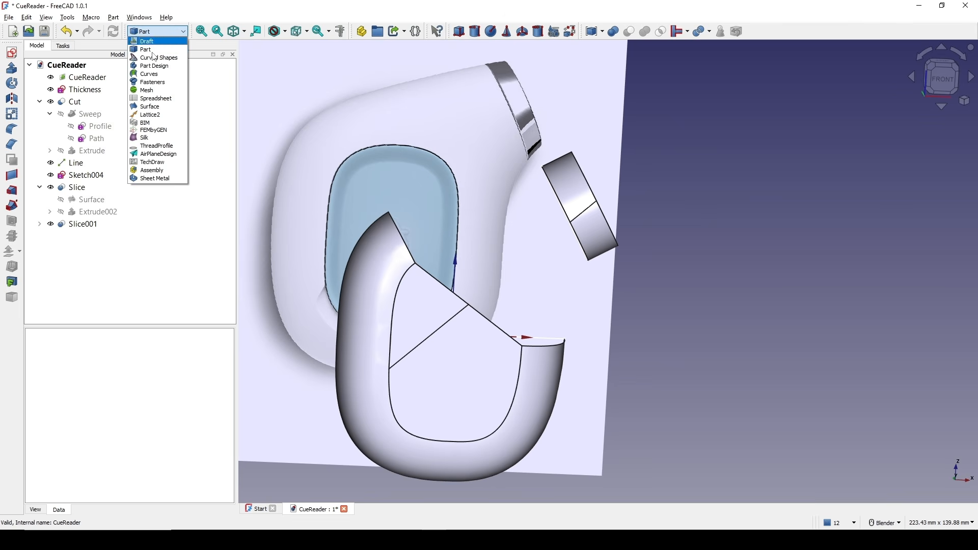
left_click(150, 105)
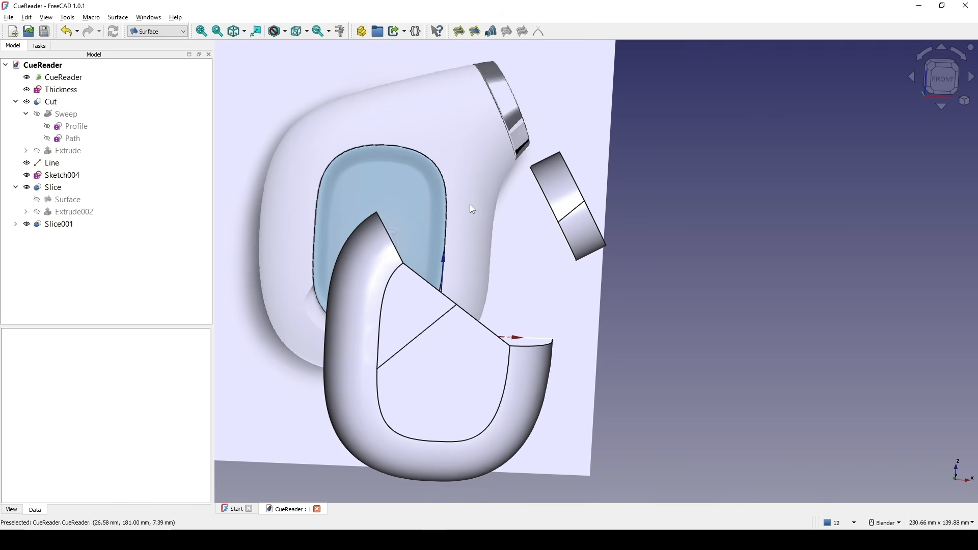
scroll(471, 208, "up", 2)
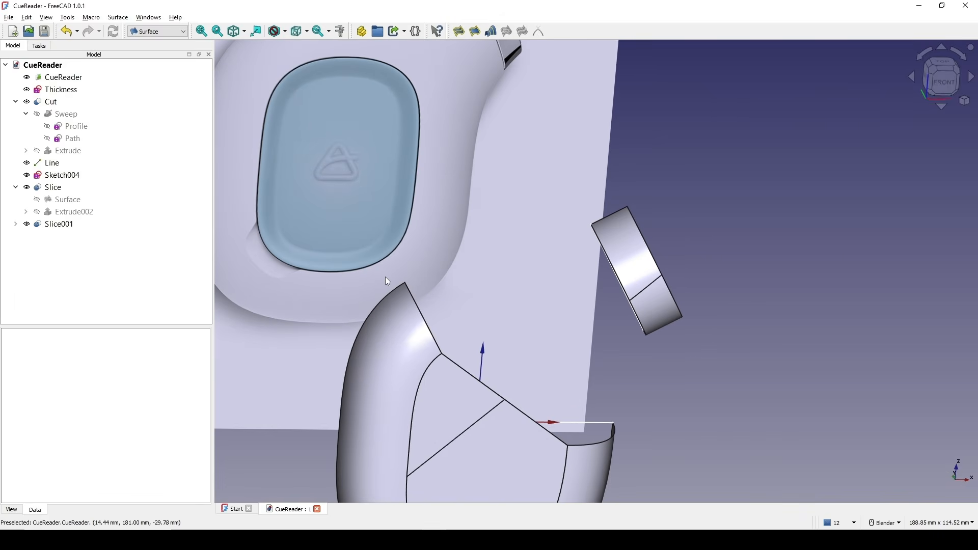
left_click(384, 289)
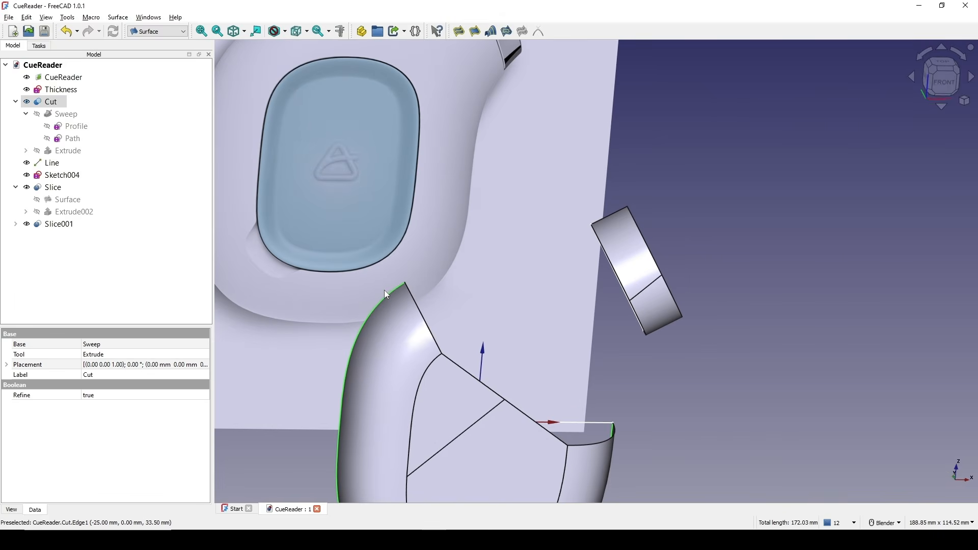
left_click(614, 211, "ctrl")
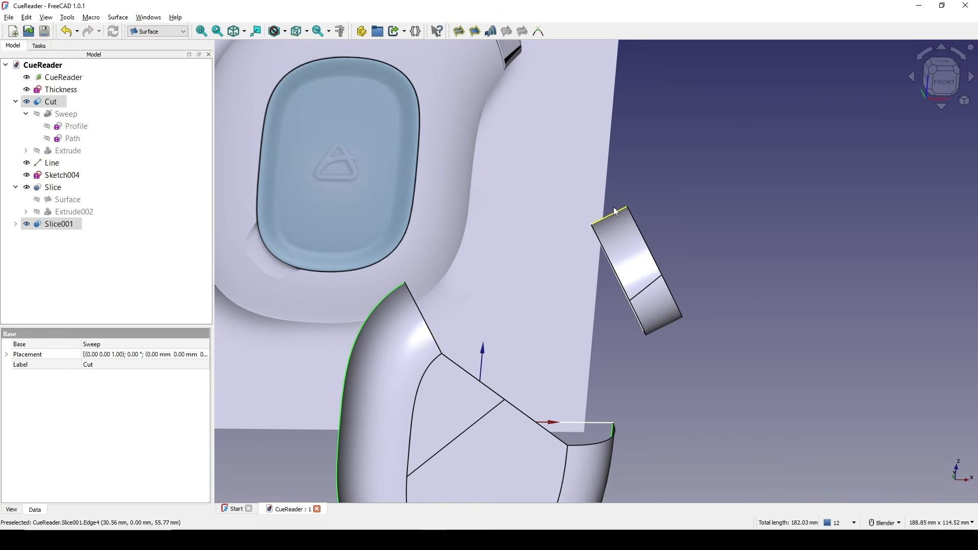
left_click(538, 31)
scroll(582, 192, "down", 3)
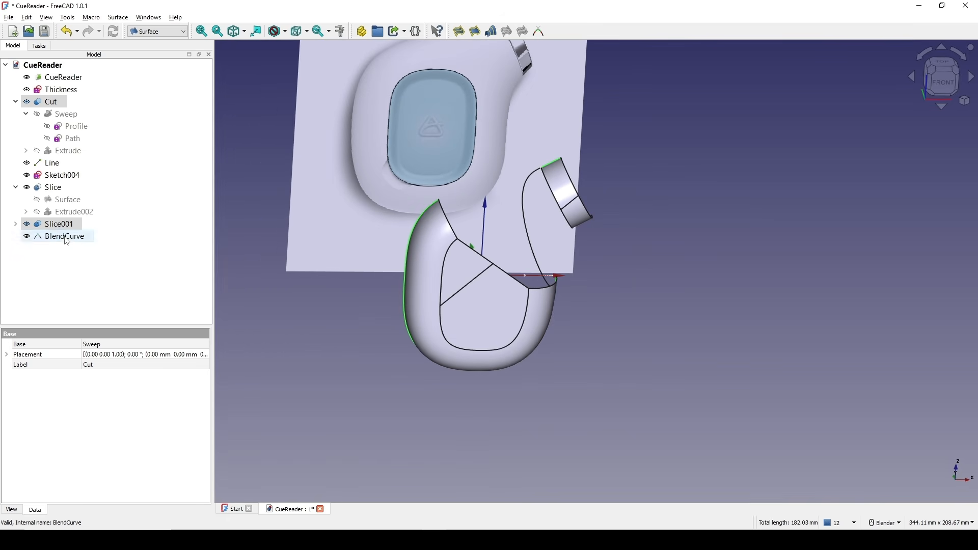
Set the first blend curve's start size and end size to 0.
left_click(65, 237)
left_click(101, 405)
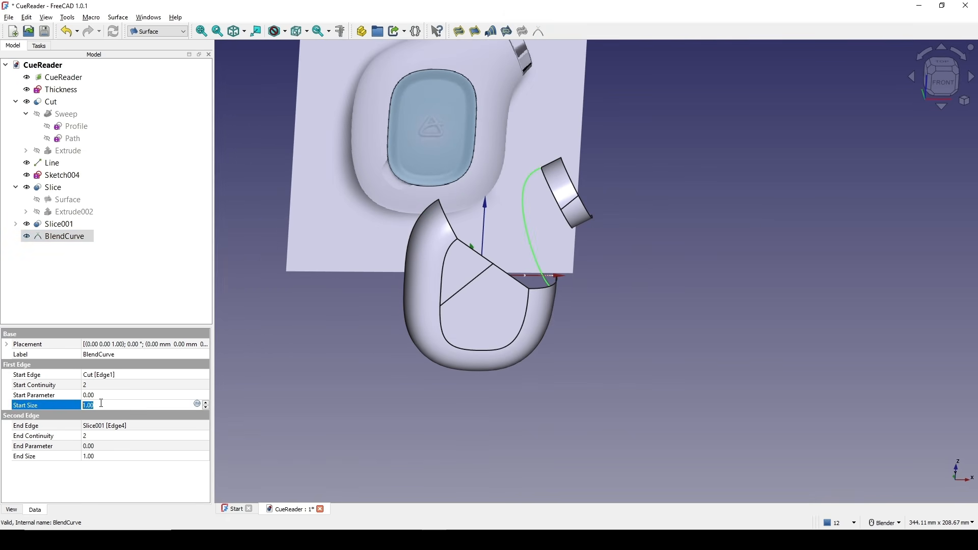
left_click(98, 457)
type("0")
key("Return")
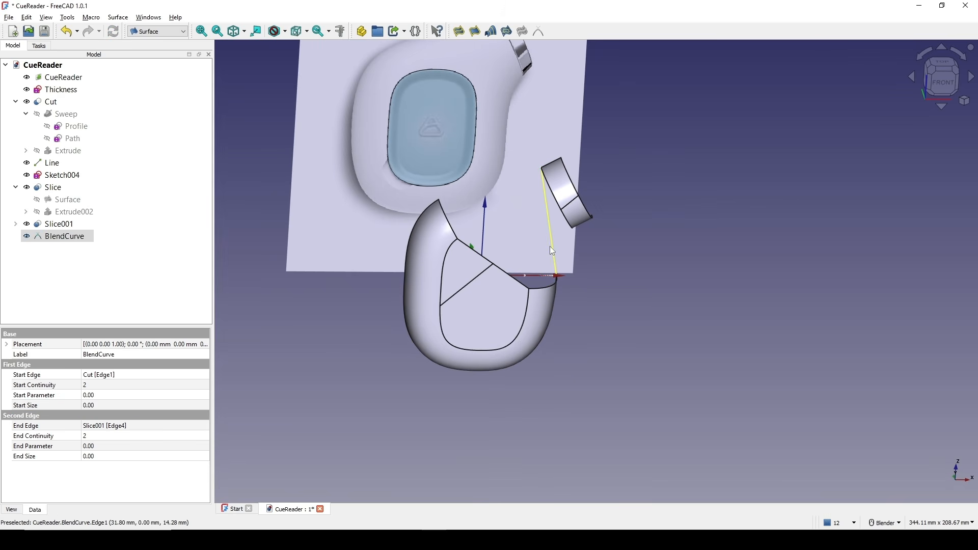
Set the first blend curve's start parameter to 1.
scroll(549, 246, "up", 3)
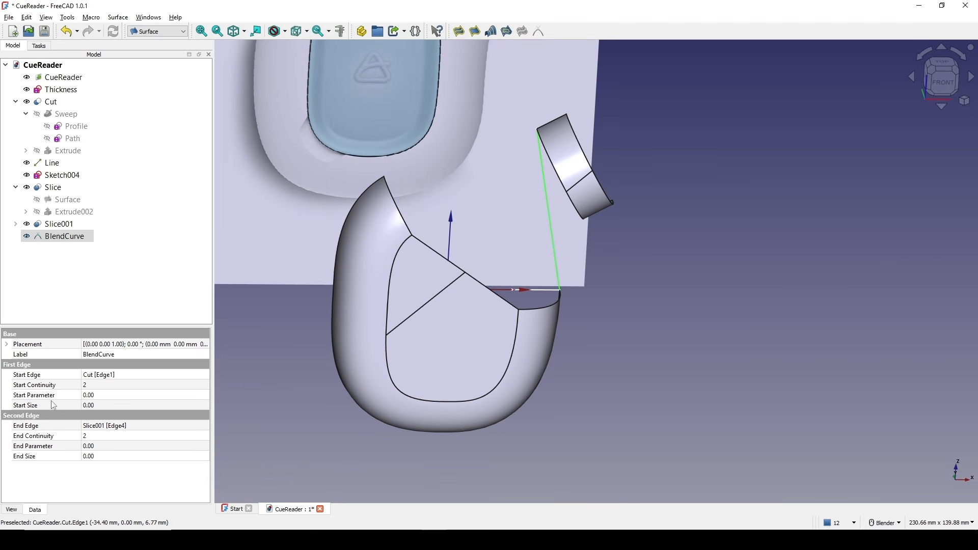
left_click(54, 399)
left_click(55, 405)
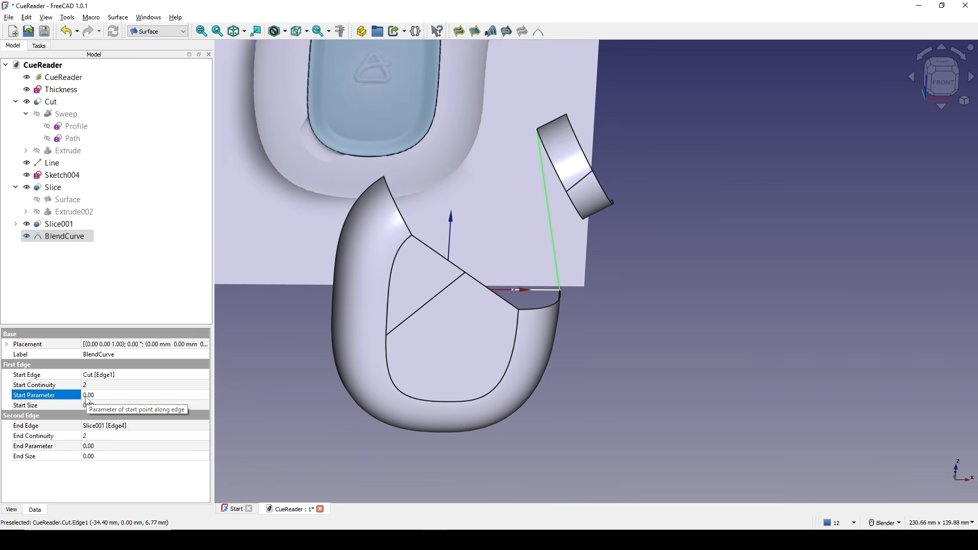
left_click(88, 397)
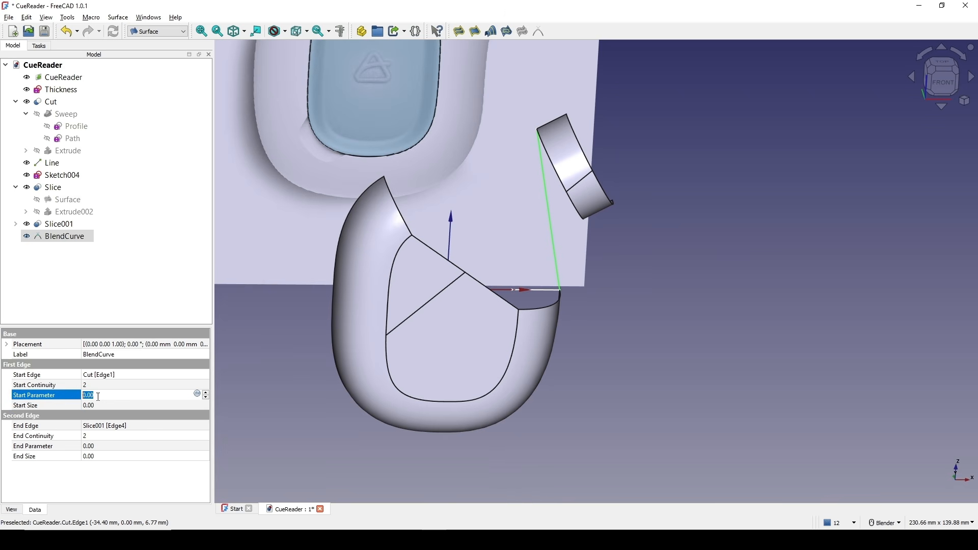
type("1")
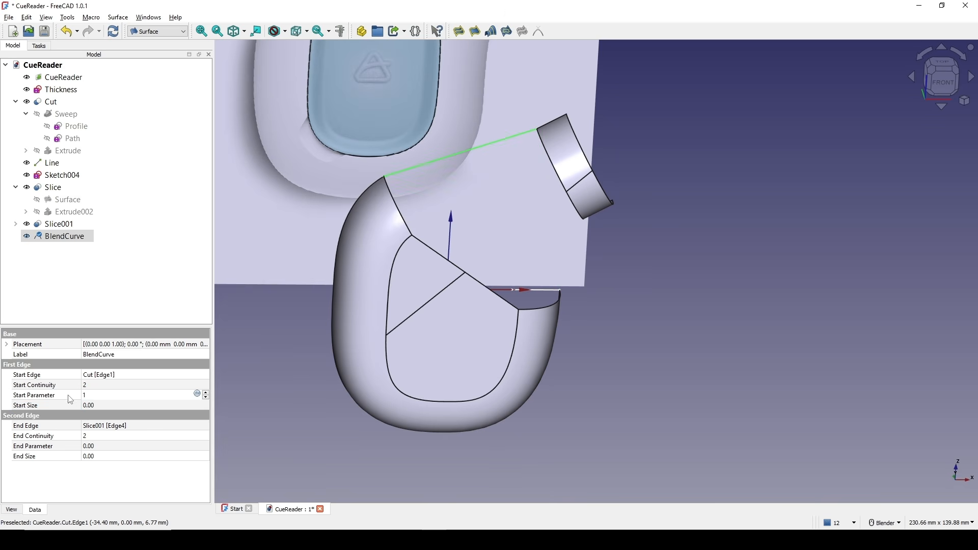
left_click(72, 398)
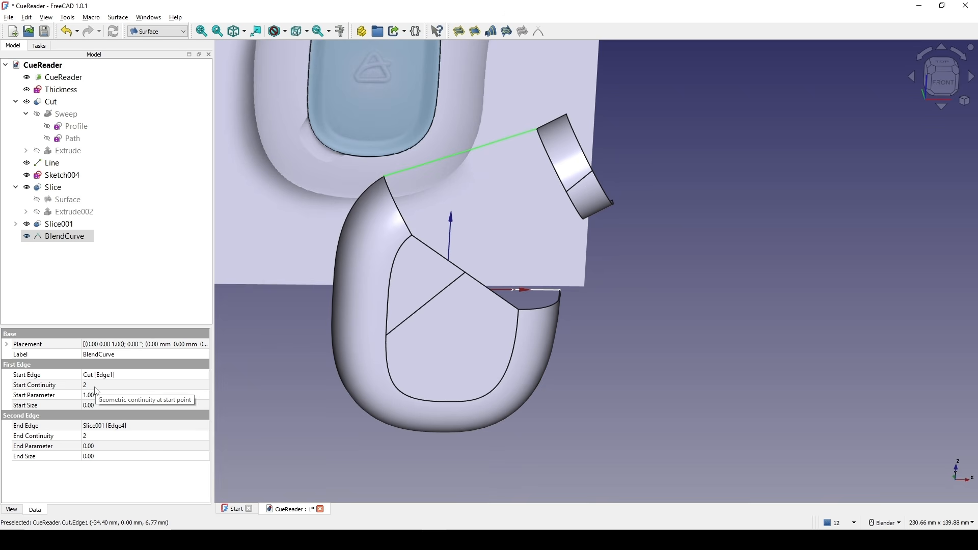
Set the first blend curve's start size and end size to 1.
left_click(103, 407)
left_click(103, 406)
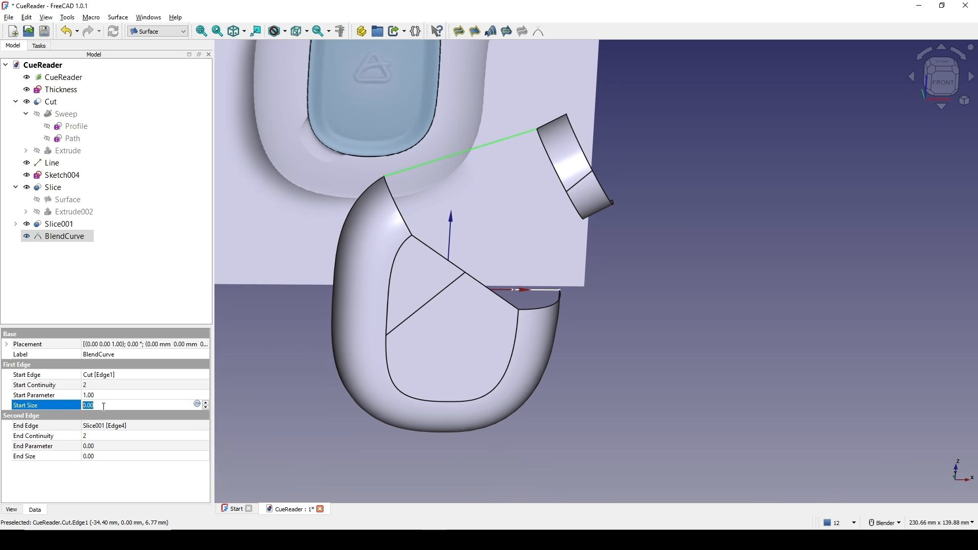
type("1")
left_click(72, 406)
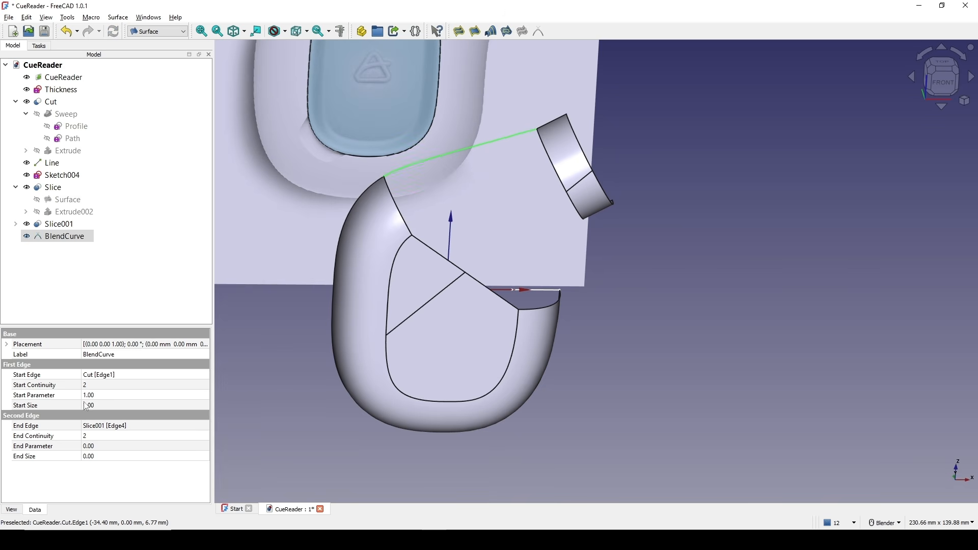
left_click(41, 460)
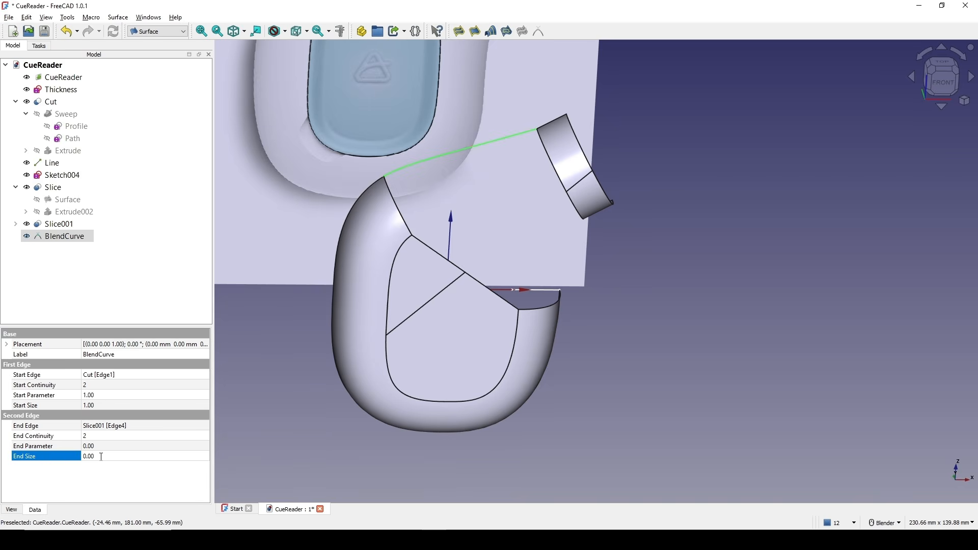
type("1")
key("Return")
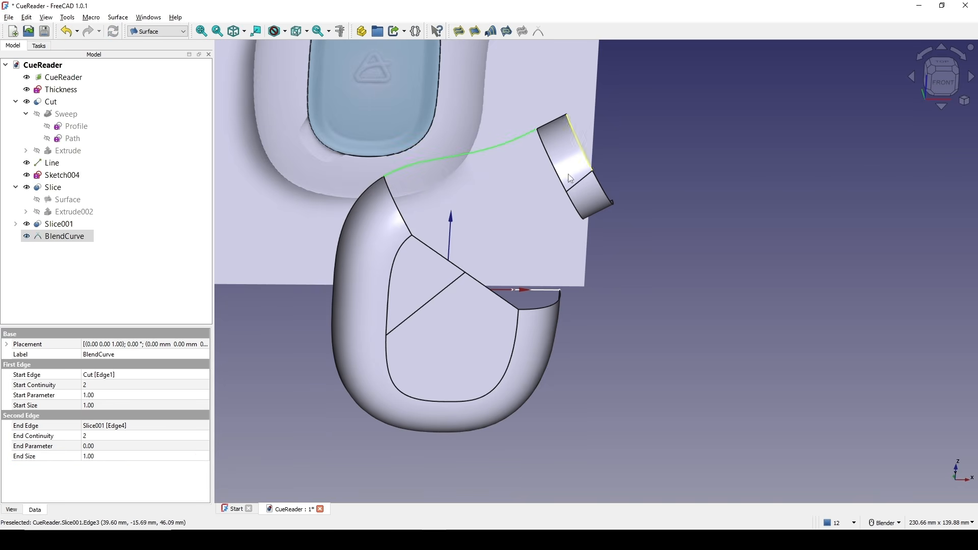
Set the first blend curve's start and end continuity to 1.
left_click(43, 385)
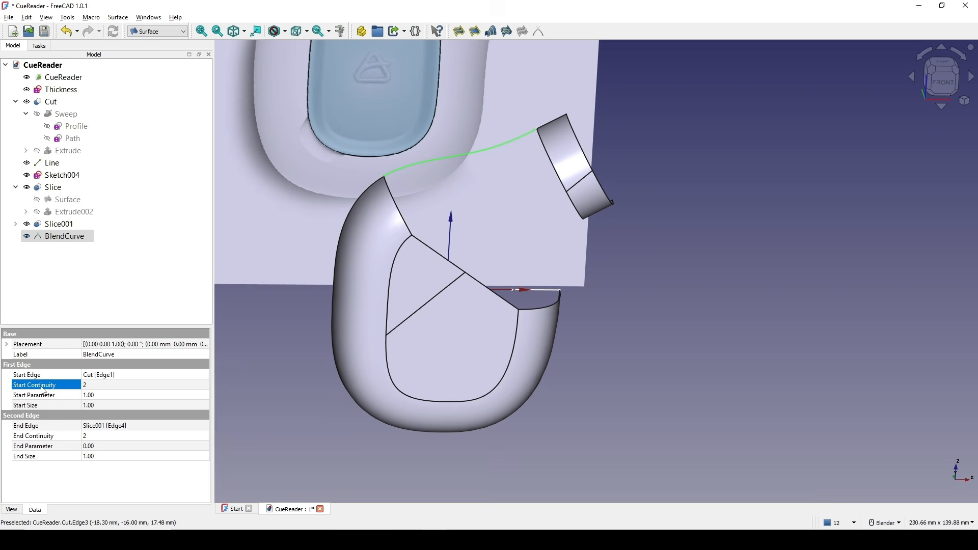
left_click(94, 387)
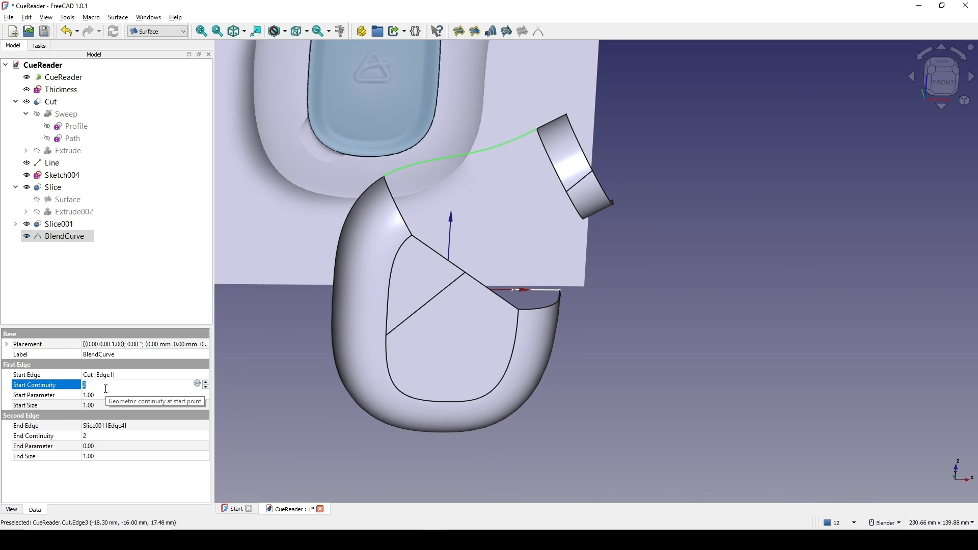
type("1")
left_click(94, 436)
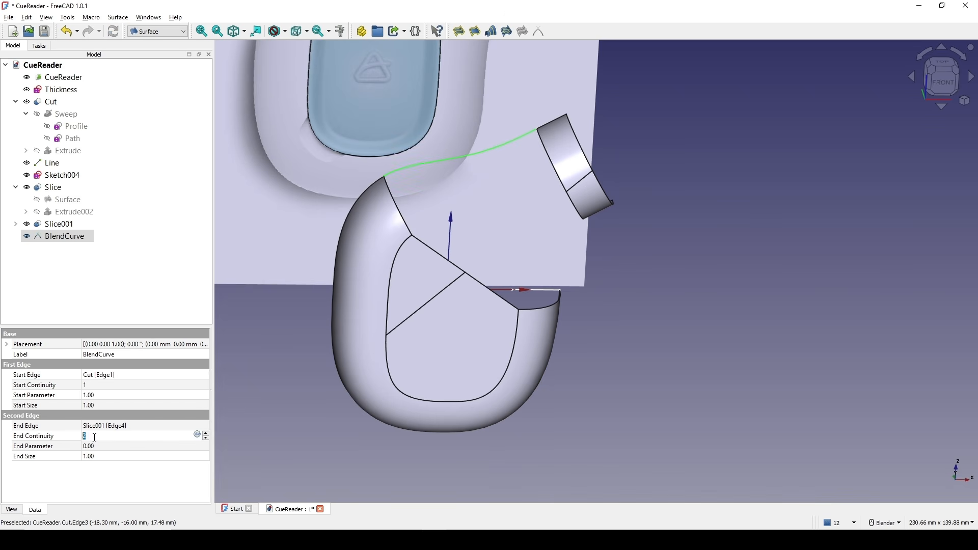
key("Return")
Create a second blend curve between the tube's opposite outer edge and the nozzle ring's lower edge.
scroll(437, 270, "down", 3)
middle_click_drag(461, 277, 449, 245)
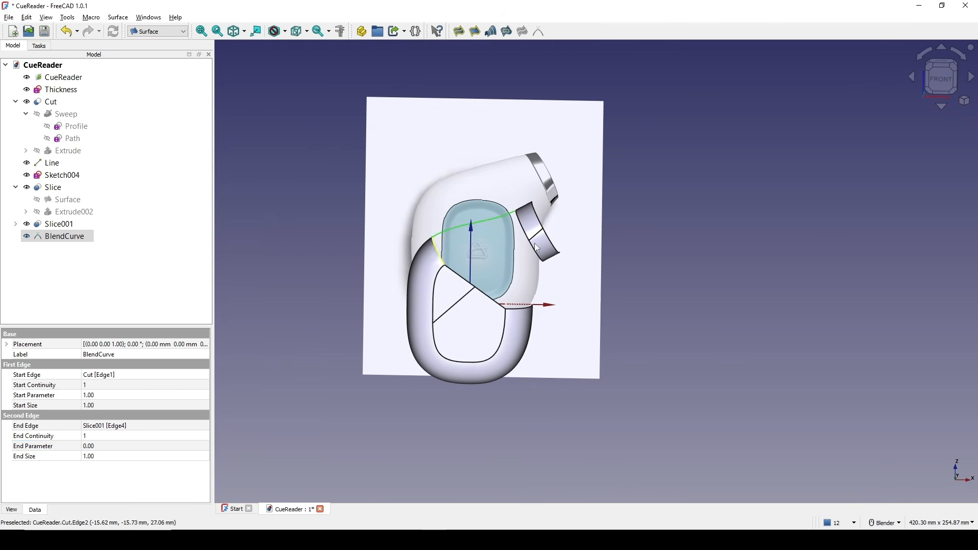
left_click(602, 300)
scroll(598, 299, "up", 2)
scroll(598, 298, "up", 1)
middle_click_drag(515, 322, 480, 283, "shift")
scroll(508, 280, "up", 1)
scroll(484, 196, "down", 2)
middle_click_drag(483, 197, 470, 217)
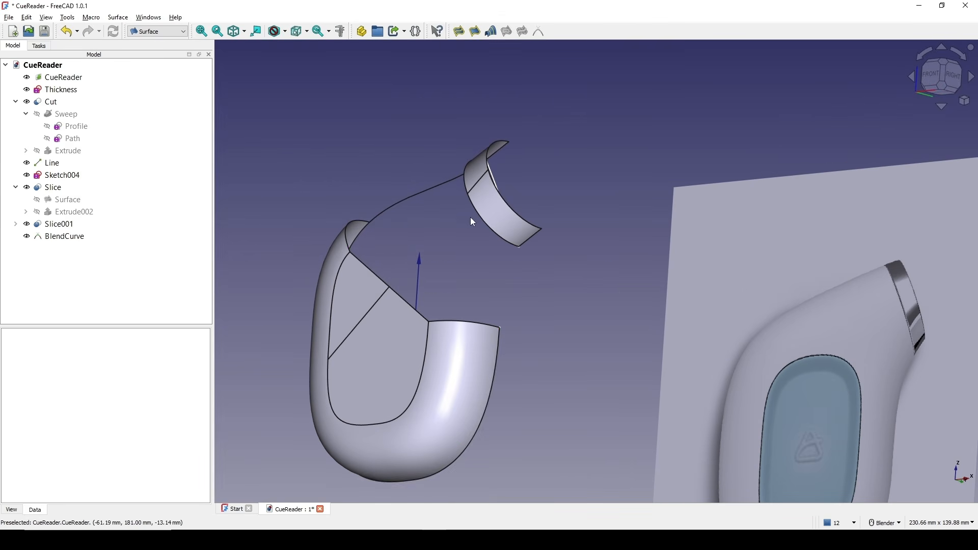
left_click(499, 359)
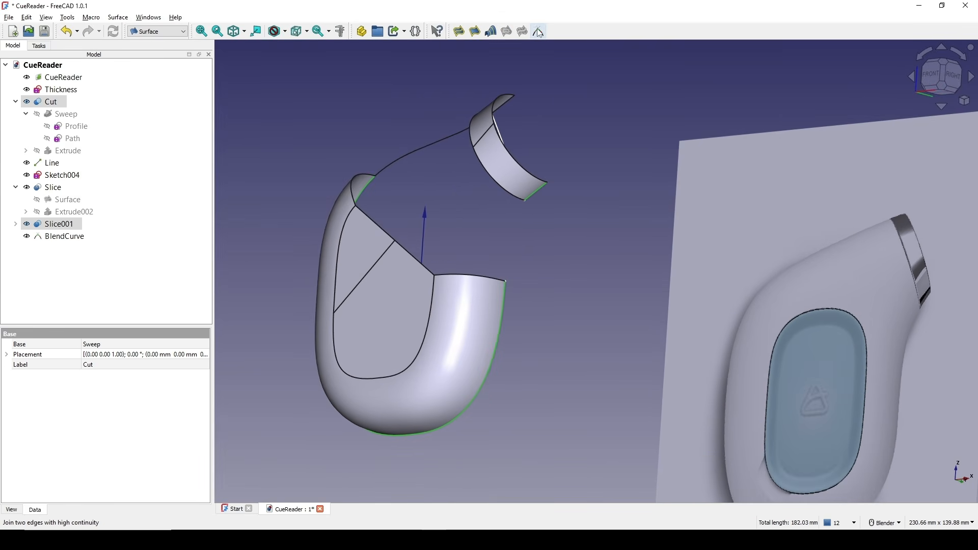
left_click(538, 31)
middle_click_drag(535, 276, 537, 224, "shift")
left_click(68, 249)
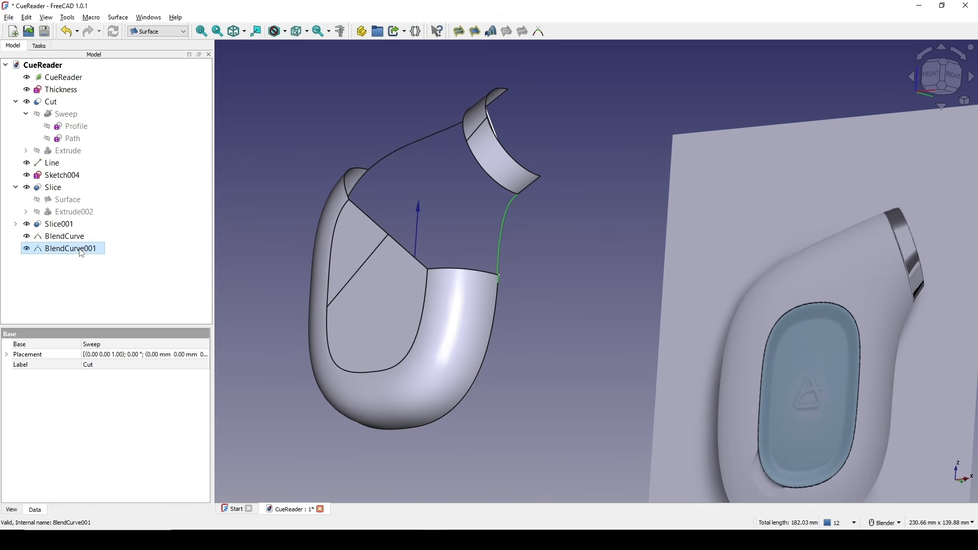
Set the second blend curve's start and end sizes to 0 and its start and end continuity to 1.
left_click(100, 408)
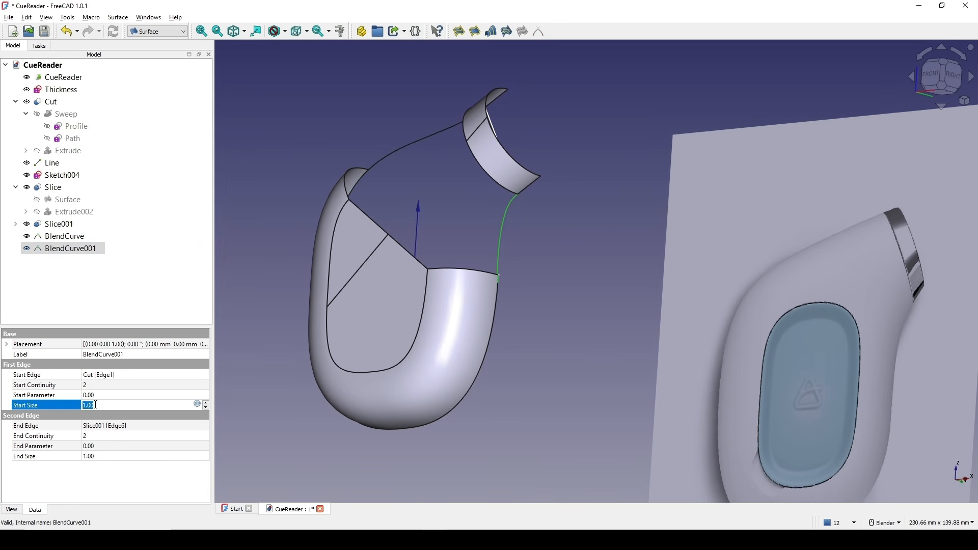
type("0")
left_click(92, 456)
type("0")
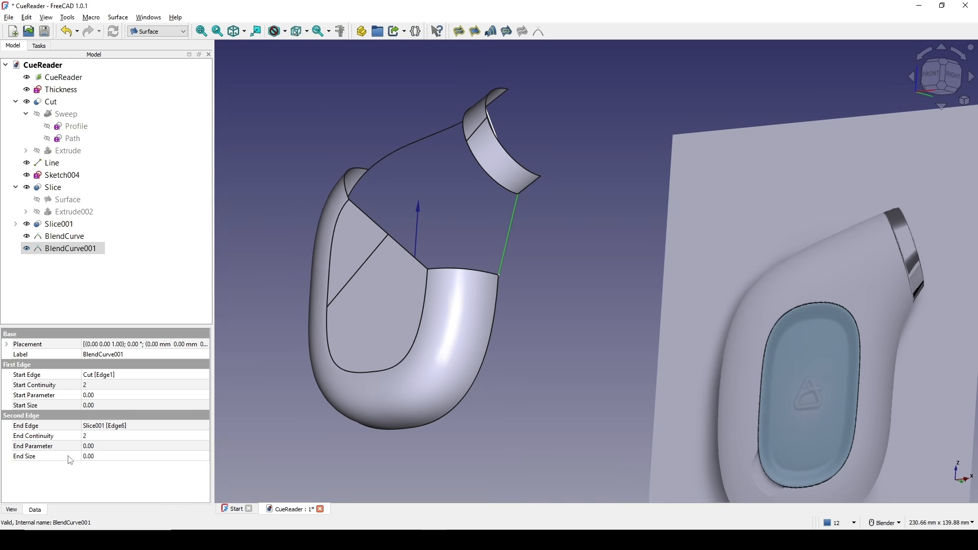
left_click(105, 383)
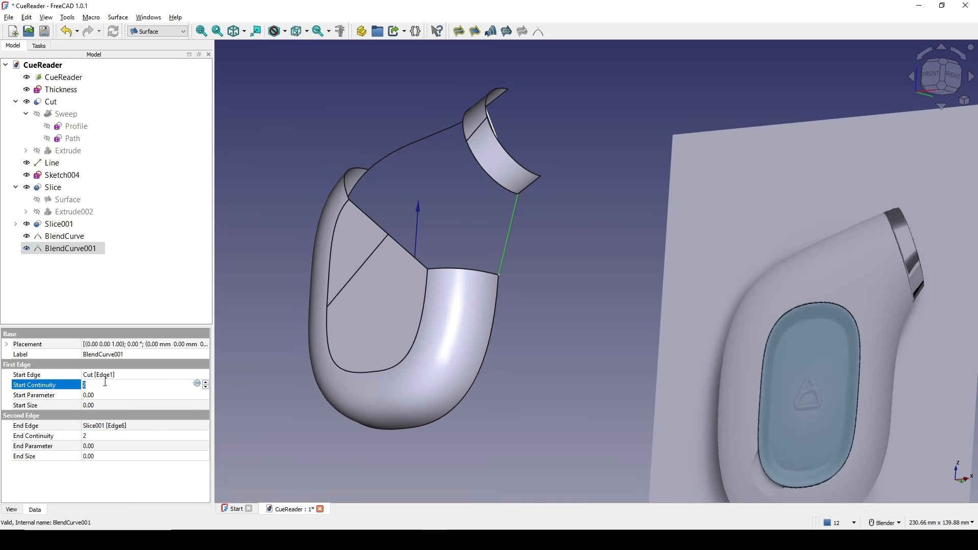
type("1")
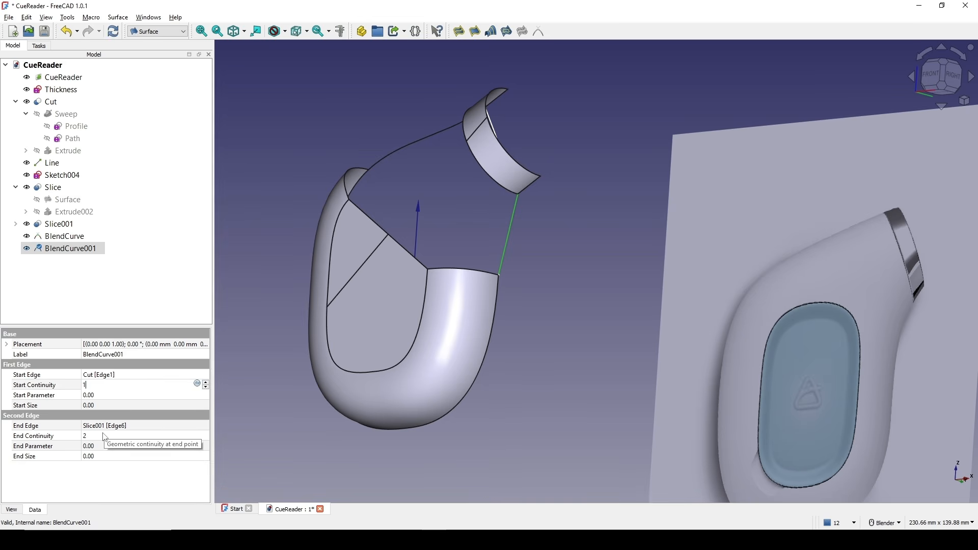
left_click(83, 436)
key("Return")
Set the second blend curve's start size to -1 and end size to 1.
middle_click_drag(522, 249, 574, 232, "shift")
middle_click_drag(471, 208, 598, 270, "shift")
scroll(630, 259, "up", 2)
left_click(105, 410)
type("1")
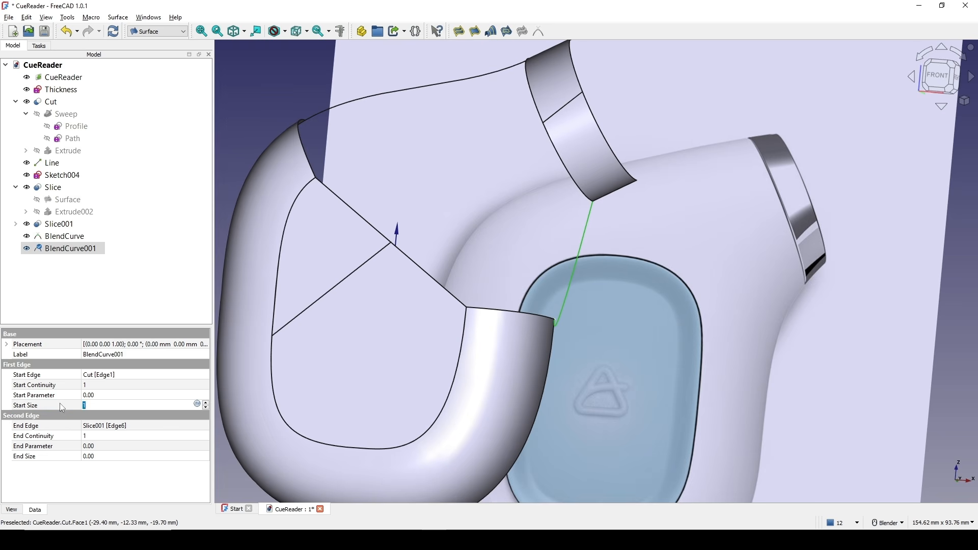
type("-1")
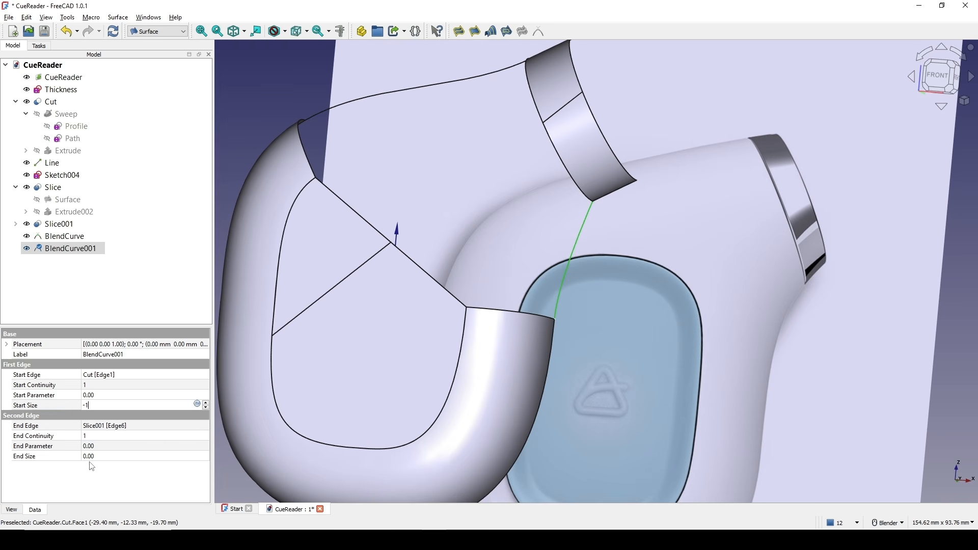
left_click(98, 456)
type("1")
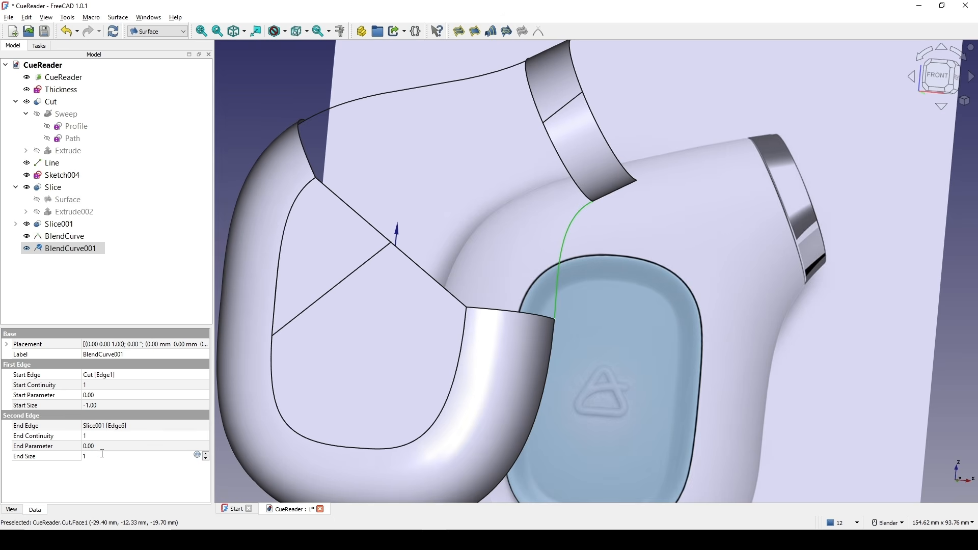
scroll(498, 240, "down", 4)
middle_click_drag(500, 244, 535, 268)
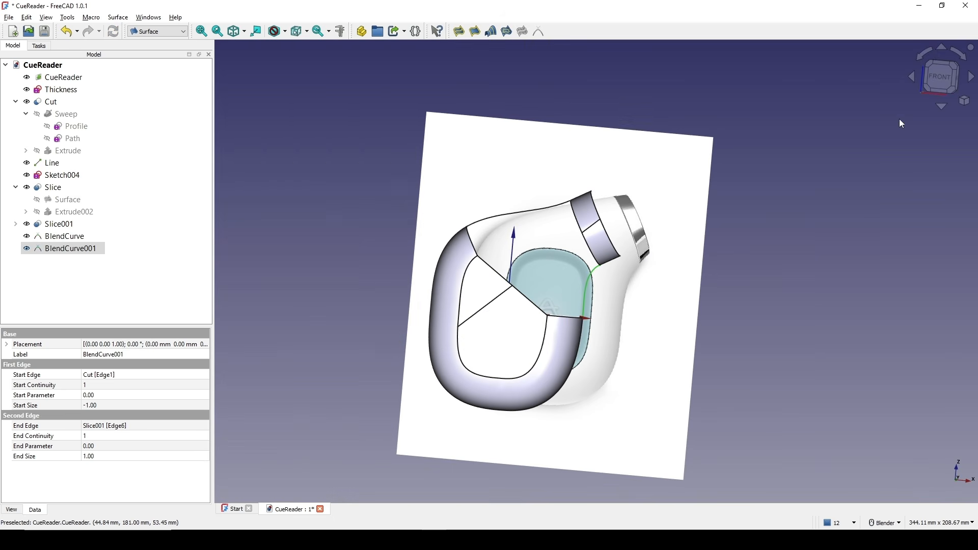
Create a third blend curve between the tube opening's sliced edge and the nozzle ring's sliced edge.
left_click(936, 86)
middle_click_drag(648, 273, 684, 233, "shift")
scroll(684, 234, "up", 1)
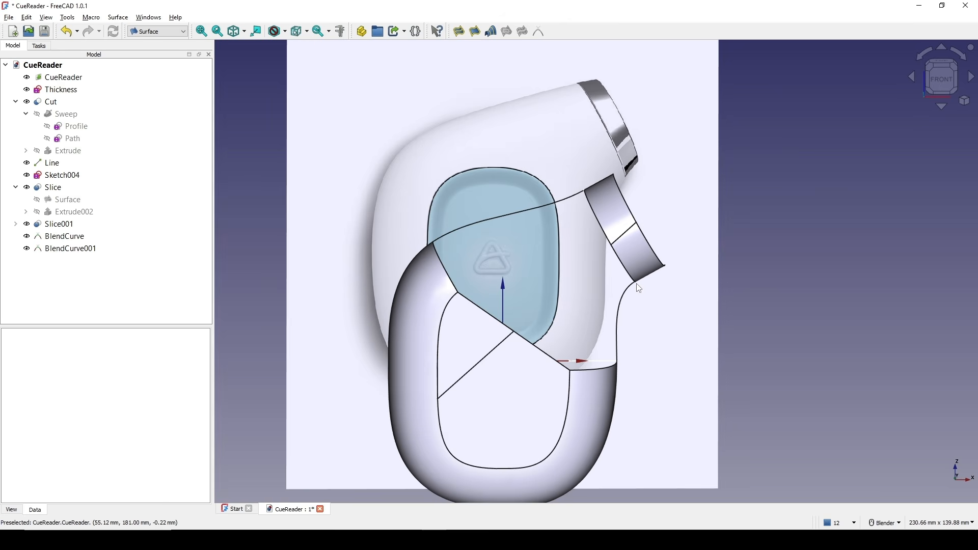
left_click(505, 350)
left_click(616, 240, "ctrl")
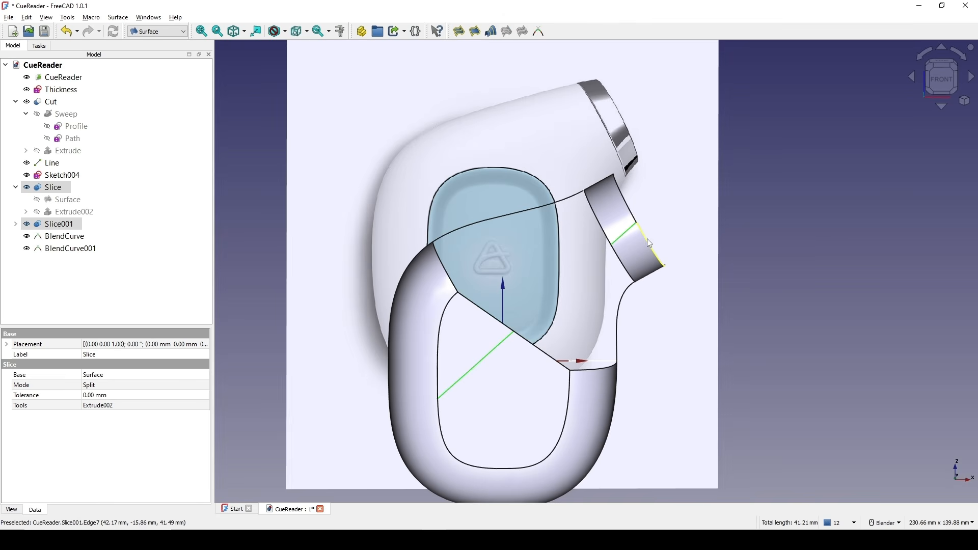
left_click(538, 31)
middle_click_drag(647, 237, 662, 265, "shift")
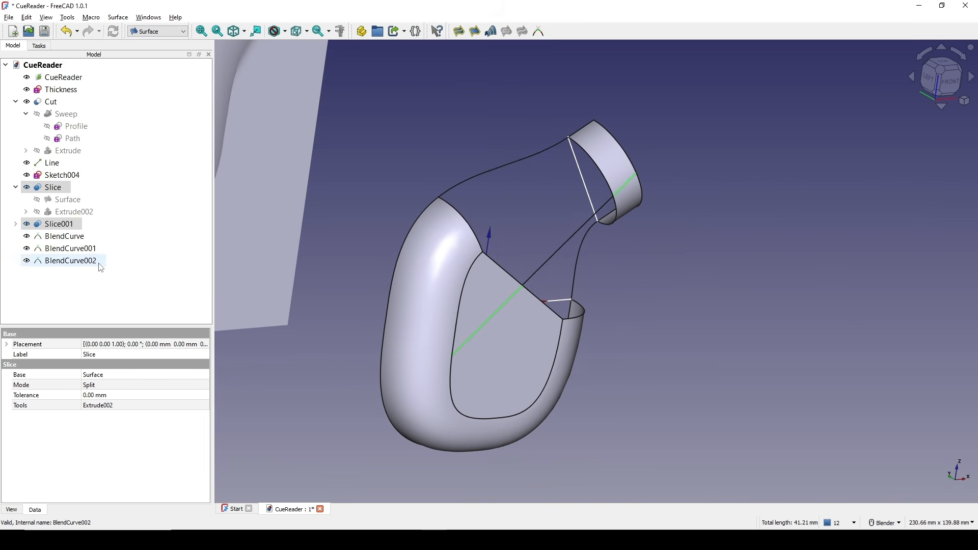
left_click(99, 265)
Set the third blend curve's start size and end size to 0.
left_click(100, 403)
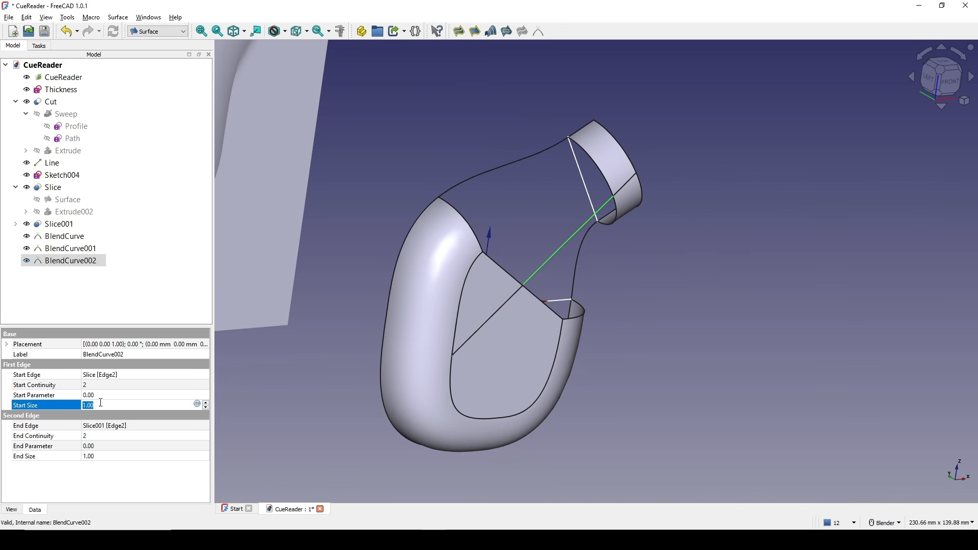
type("0")
left_click(100, 455)
type("0")
left_click(70, 461)
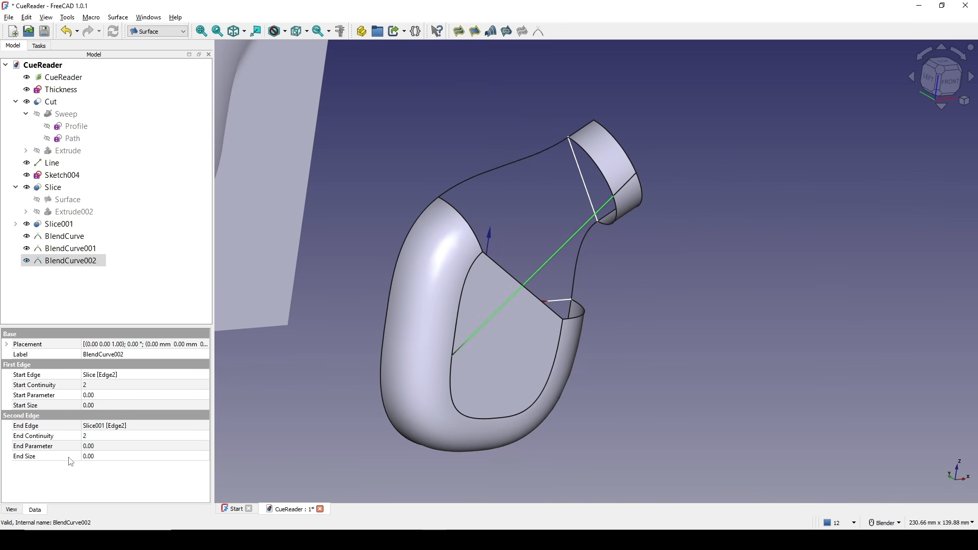
Set the third blend curve's start parameter to 1 and its start and end sizes to 1.
middle_click_drag(611, 346, 636, 333)
mouse_move(478, 255)
middle_mouse_down()
mouse_move(708, 326)
mouse_move(560, 295)
mouse_move(491, 266)
middle_mouse_up()
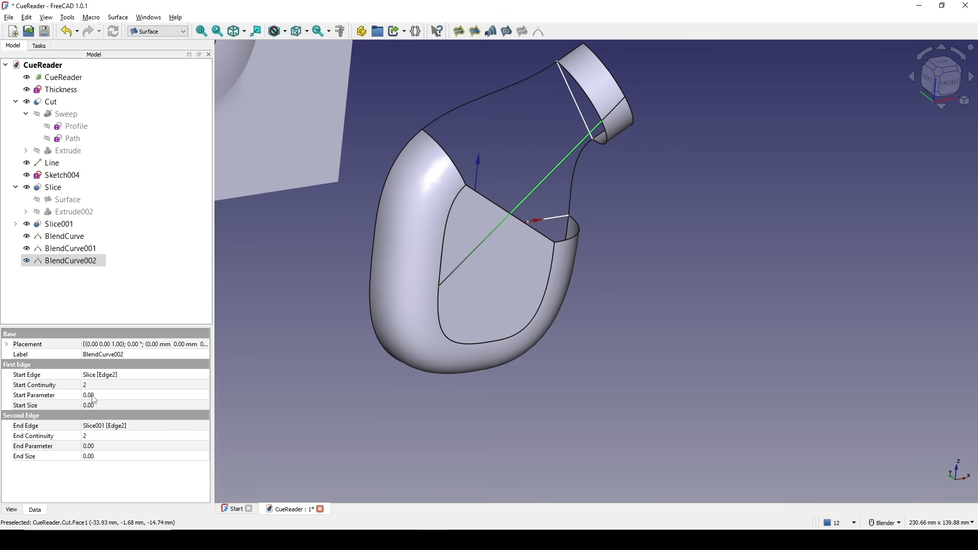
left_click(112, 399)
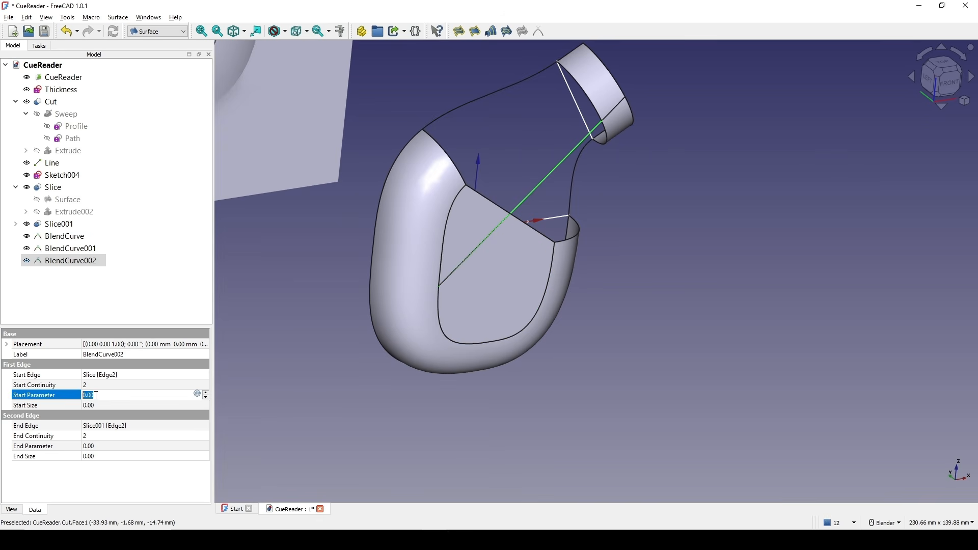
type("1")
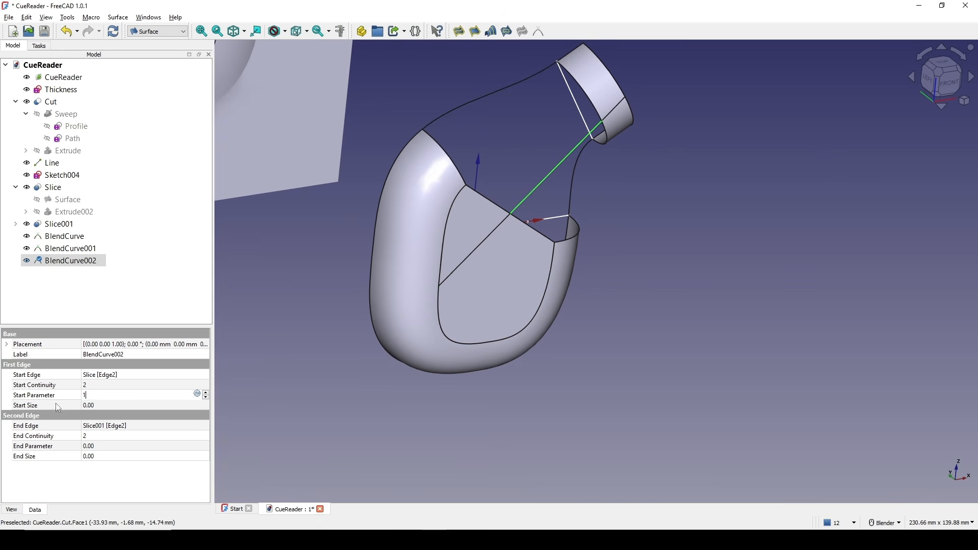
left_click(99, 406)
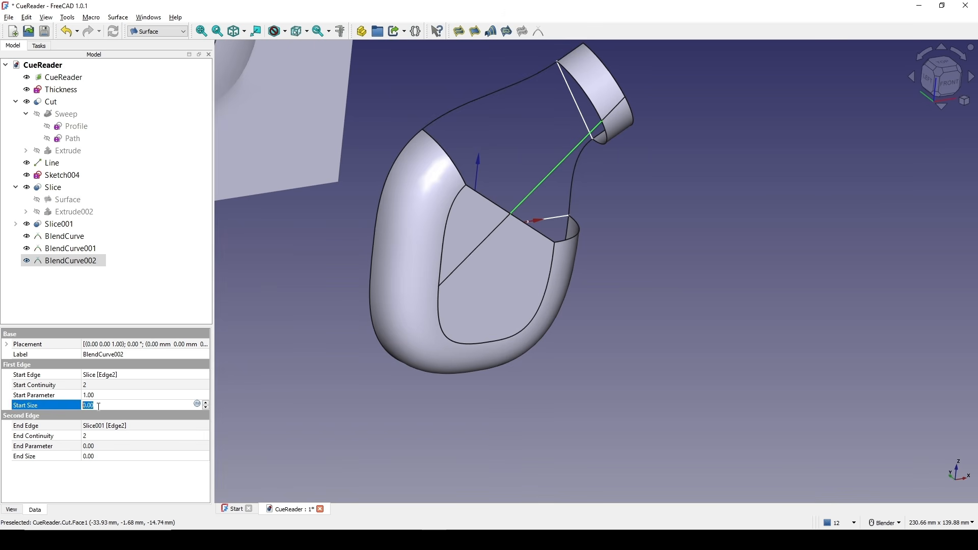
type("1")
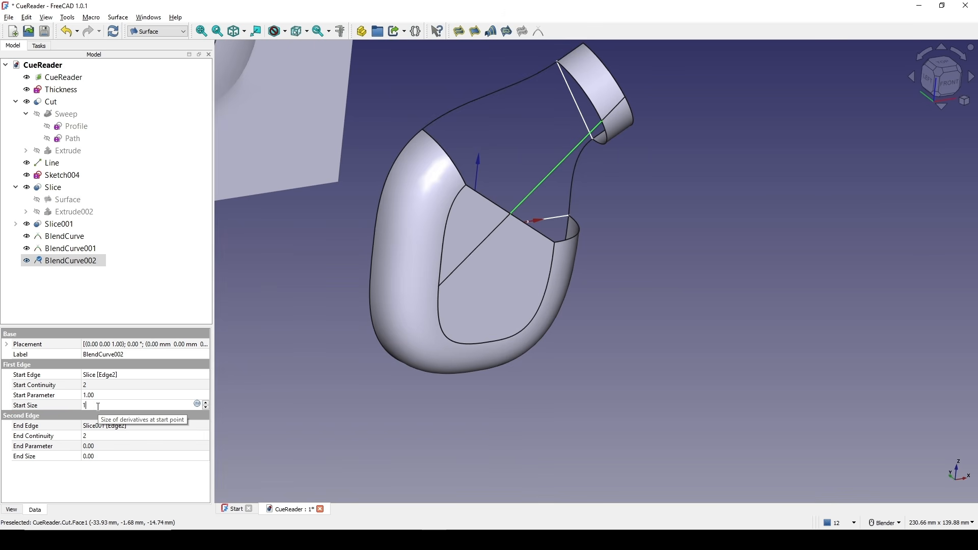
key("Return")
left_click(115, 456)
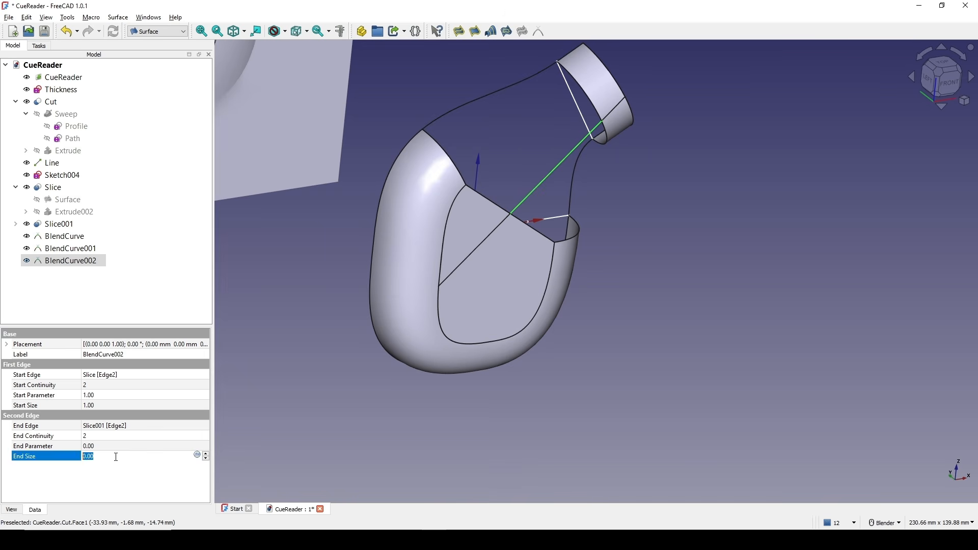
type("1")
key("Return")
Extrude the first two blend curves 10 mm along a custom Y direction in the Part workbench.
middle_click_drag(572, 178, 464, 62)
scroll(596, 245, "up", 4)
middle_click_drag(565, 116, 627, 235, "shift")
middle_click_drag(448, 221, 512, 238, "shift")
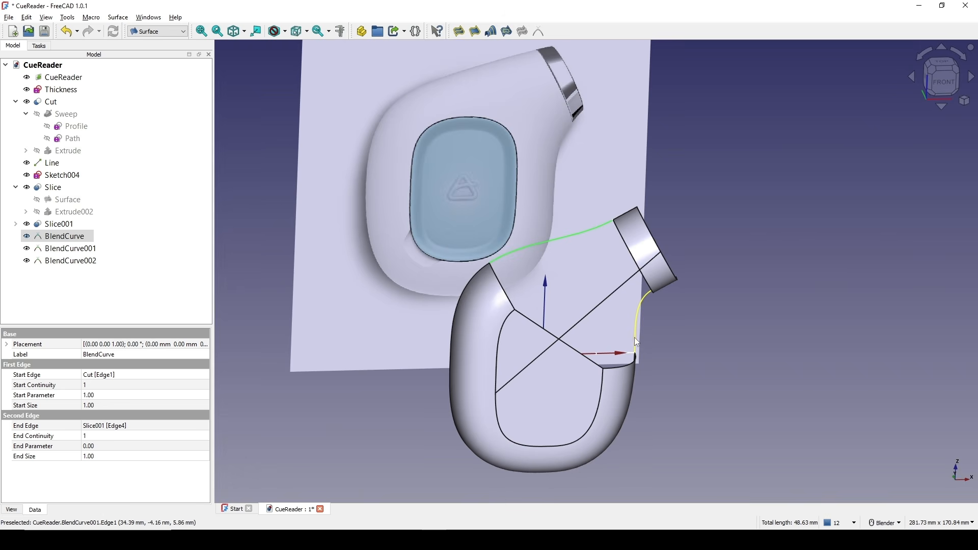
middle_click_drag(634, 337, 569, 290)
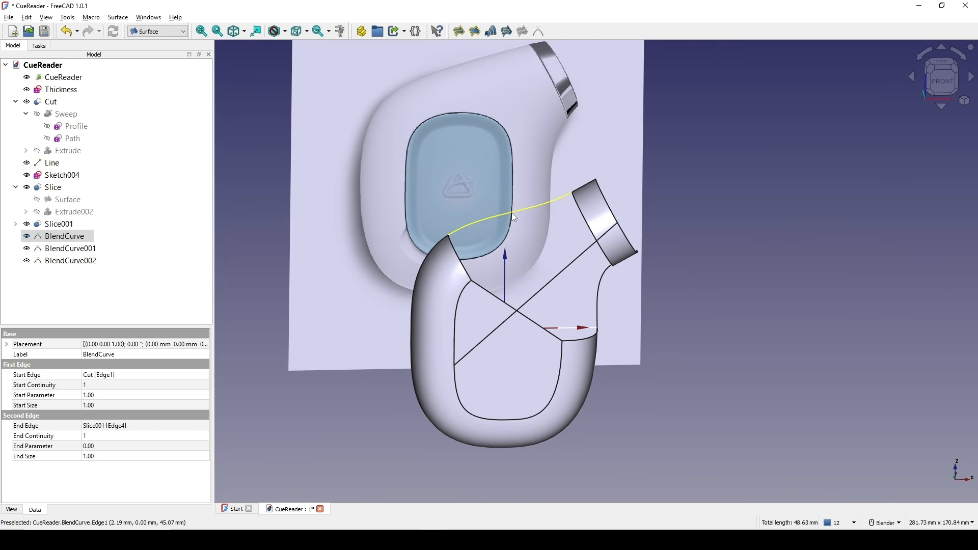
left_click(601, 277, "ctrl")
scroll(585, 380, "down", 2)
middle_click_drag(561, 393, 474, 386)
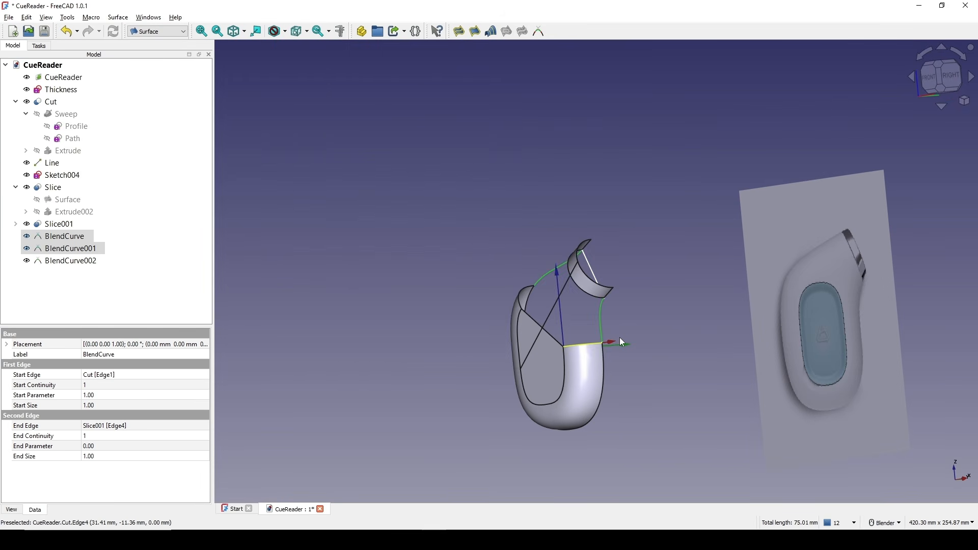
left_click(163, 37)
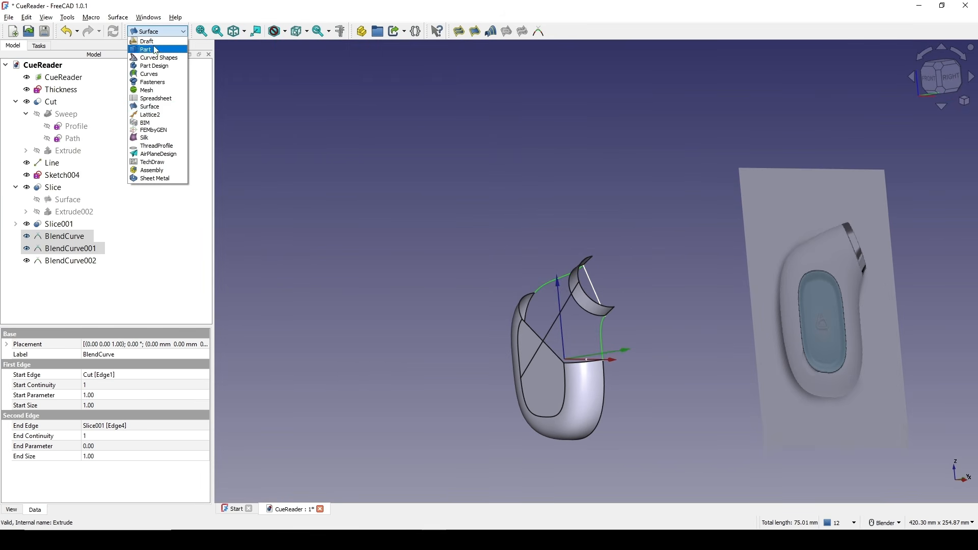
left_click(157, 49)
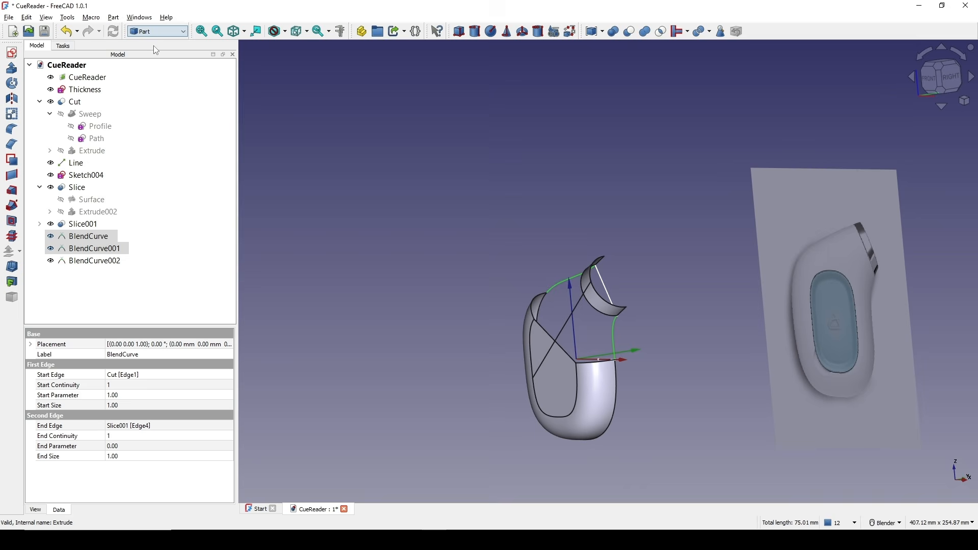
left_click(12, 70)
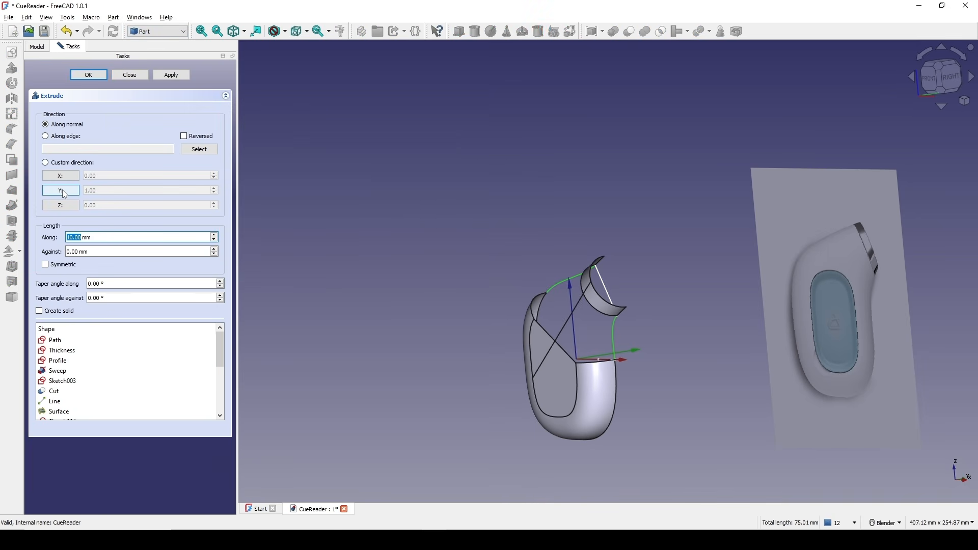
left_click(61, 190)
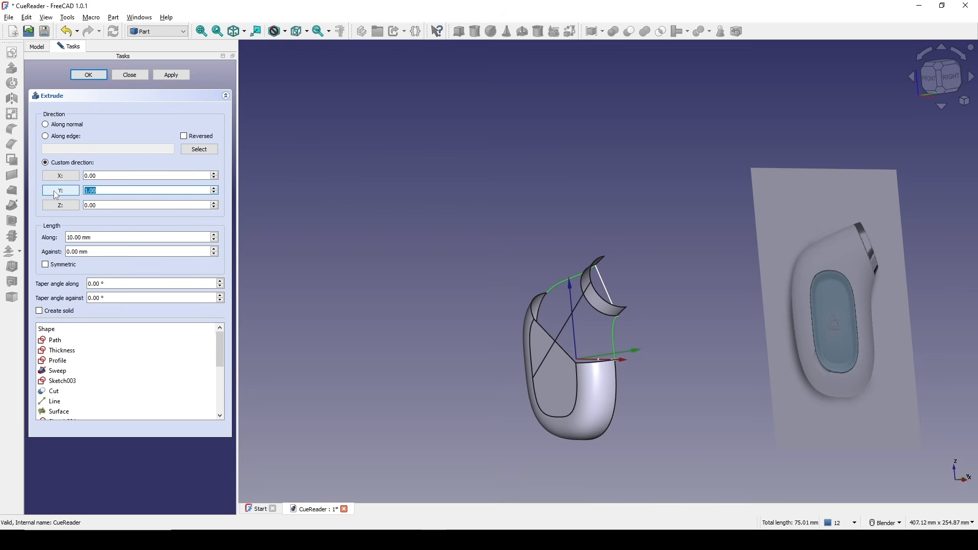
left_click(88, 75)
Extrude the third blend curve 10 mm along a custom X direction.
mouse_move(662, 316)
middle_mouse_down()
mouse_move(759, 333)
mouse_move(757, 305)
mouse_move(655, 336)
mouse_move(650, 329)
middle_mouse_up()
left_click(571, 284)
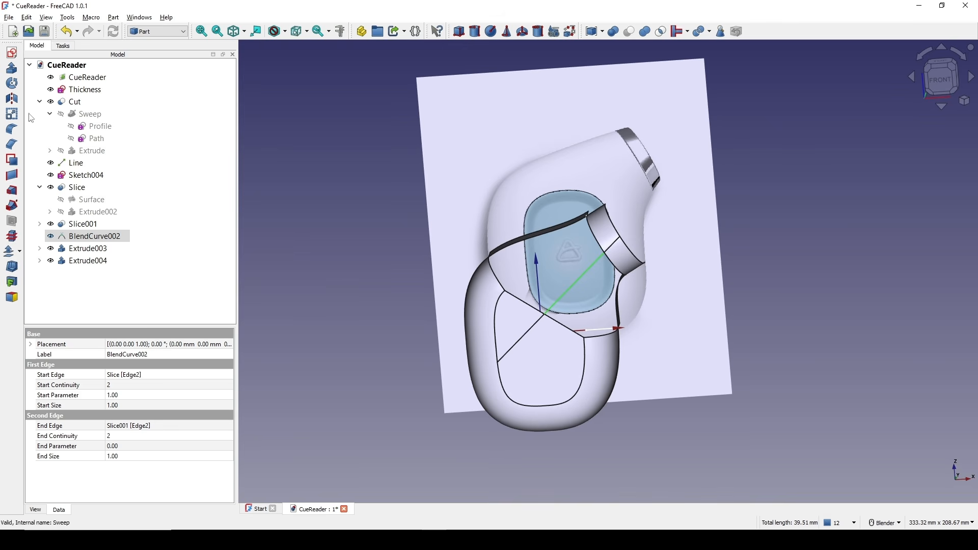
left_click(13, 70)
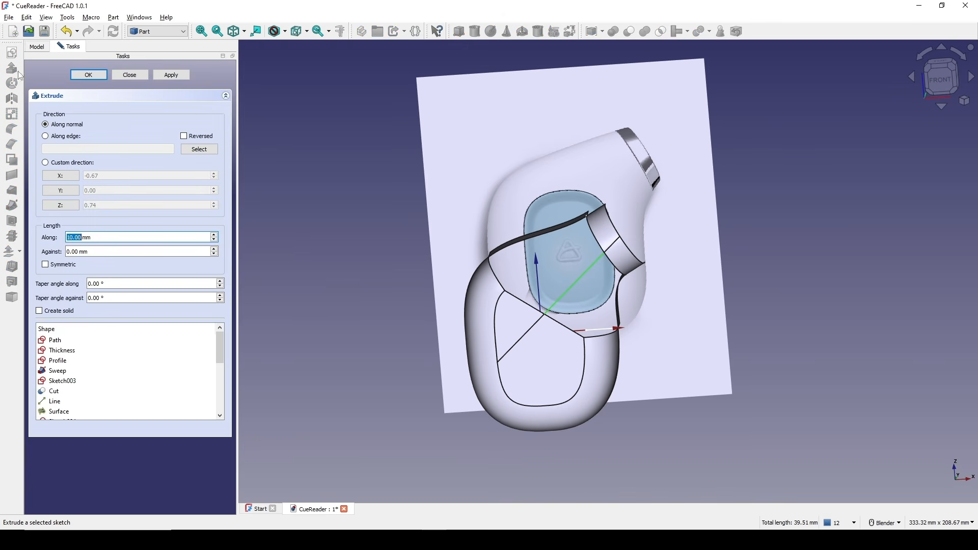
left_click(66, 179)
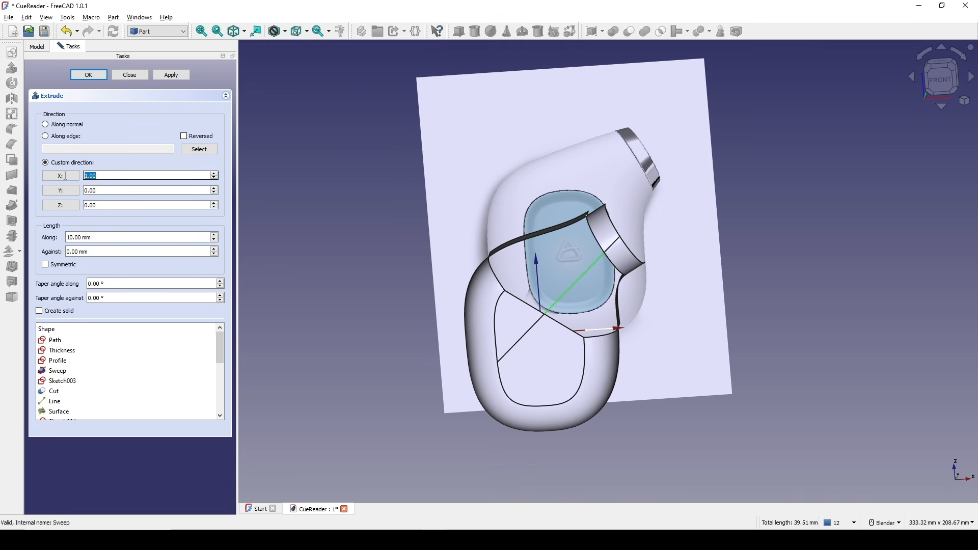
left_click(93, 77)
Rename the third blend curve's extrusion to ForLeftSurf.
middle_click_drag(619, 243, 586, 252, "shift")
middle_click_drag(587, 261, 625, 269)
scroll(591, 271, "up", 2)
left_click(83, 263)
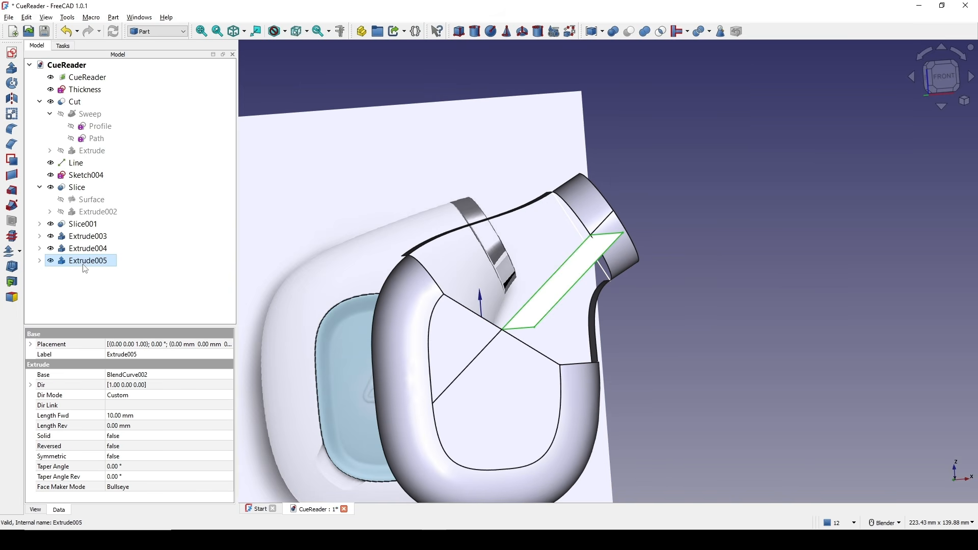
right_click(83, 263)
left_click(146, 335)
key("Return")
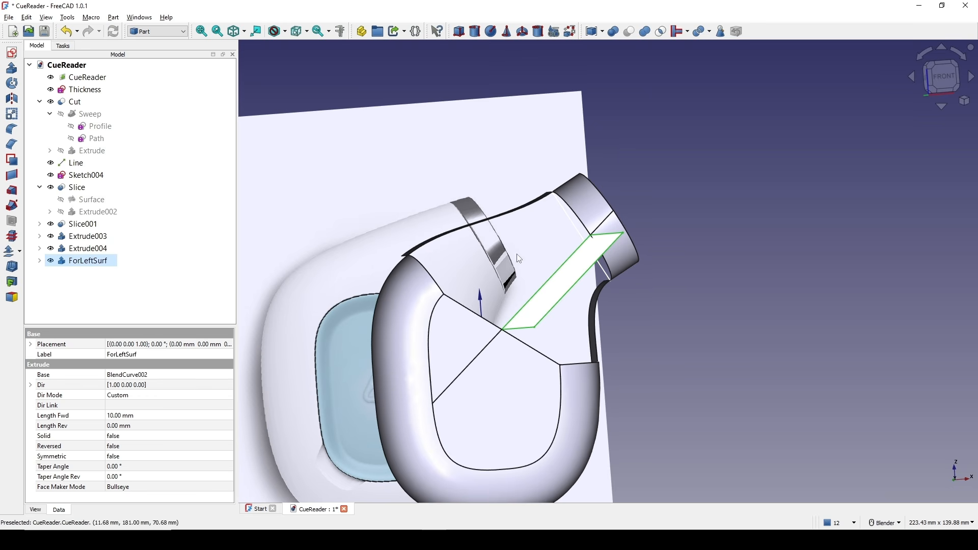
Extrude the third blend curve again 10 mm along the negative X direction.
middle_click_drag(574, 307, 540, 316)
middle_click_drag(499, 352, 578, 280, "shift")
scroll(560, 314, "up", 1)
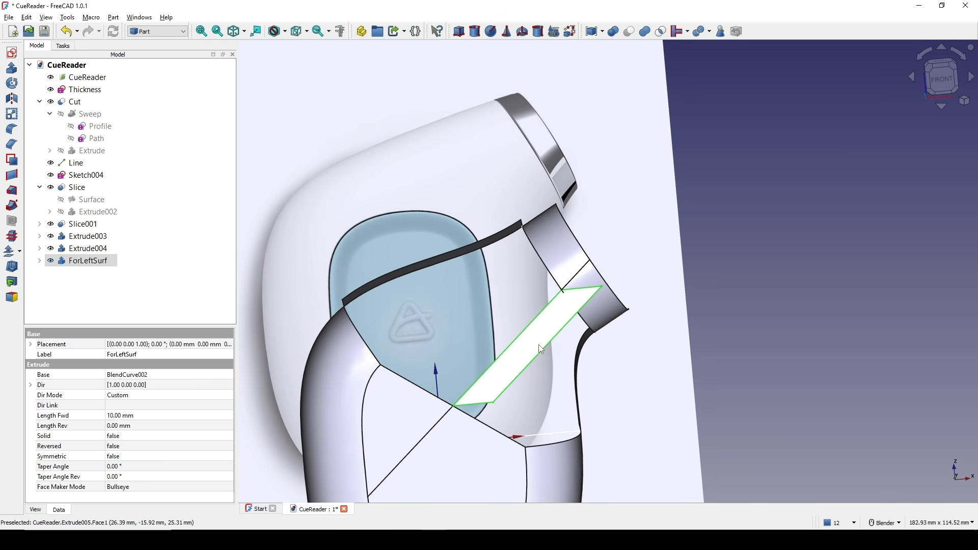
scroll(430, 293, "up", 1)
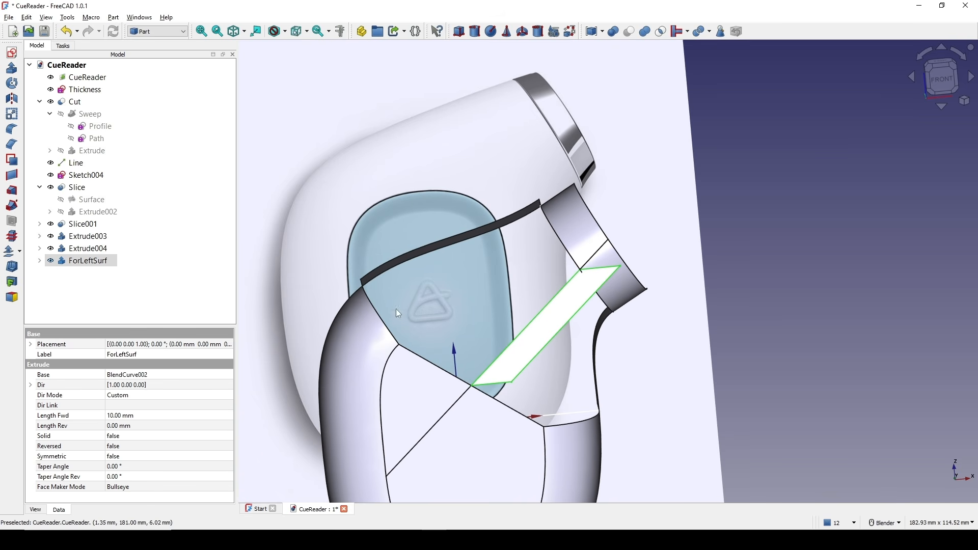
scroll(486, 298, "down", 1)
middle_click_drag(484, 264, 495, 177, "shift")
middle_click_drag(495, 177, 456, 196)
left_click(39, 263)
left_click(74, 275)
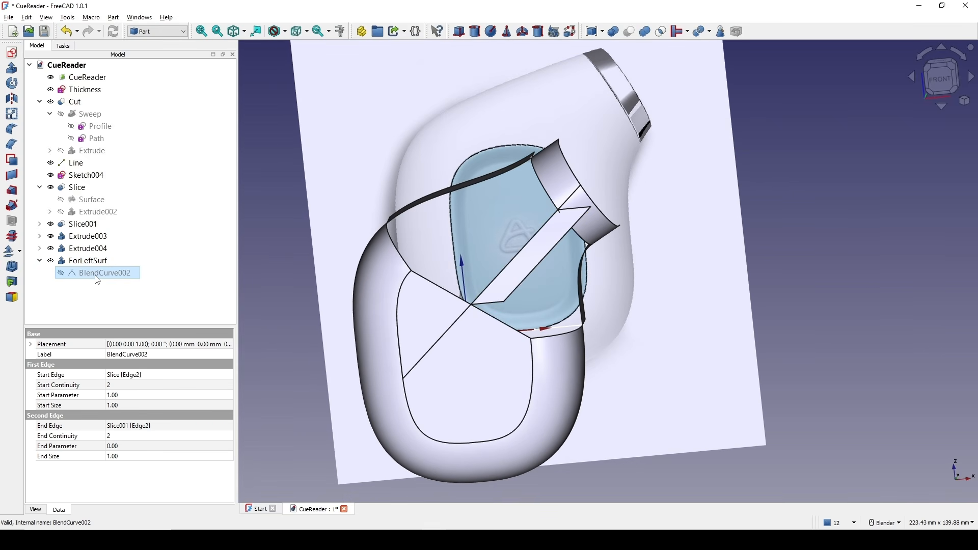
left_click(7, 73)
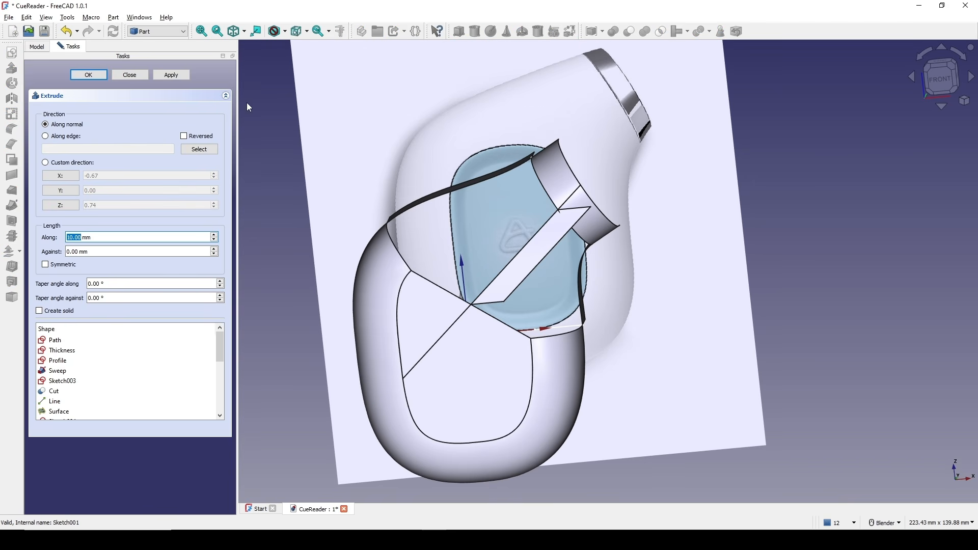
left_click(66, 178)
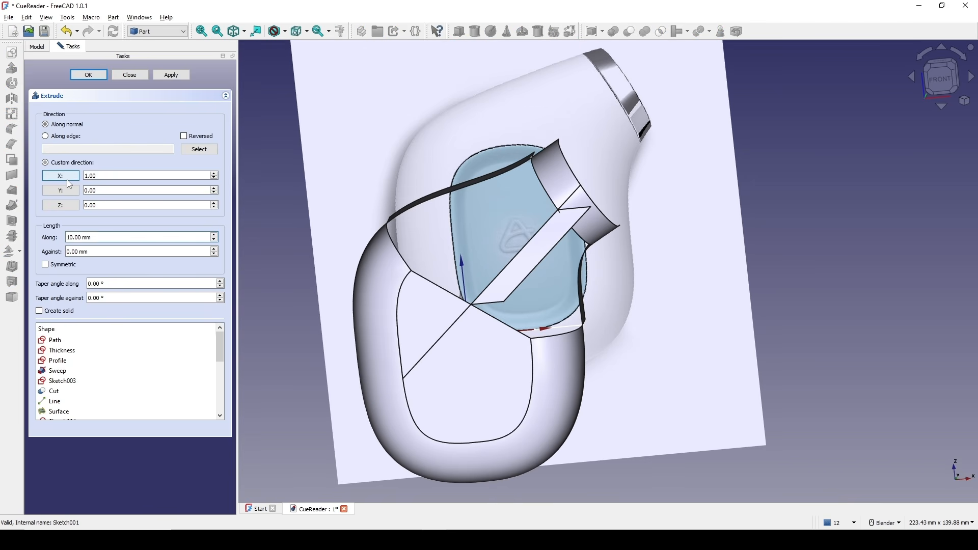
left_click(69, 178)
left_click(89, 75)
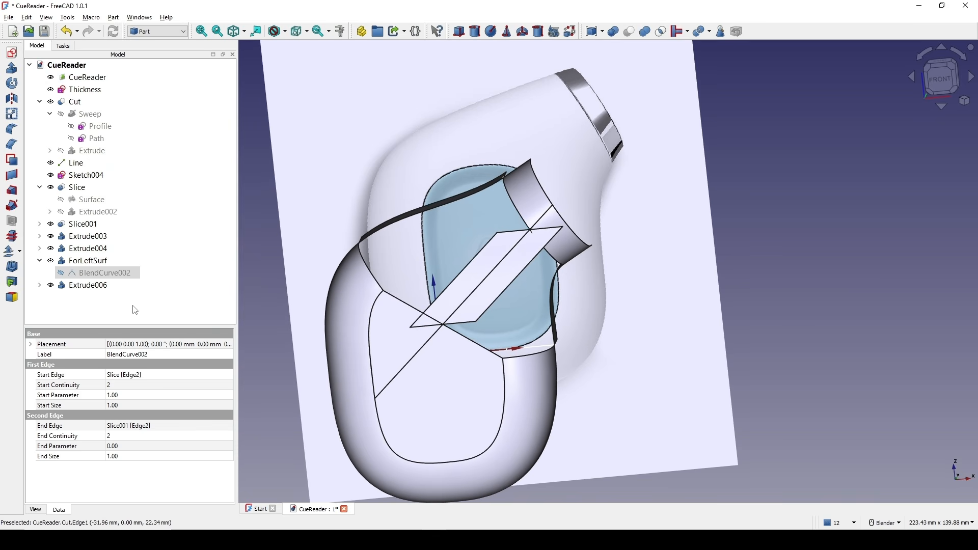
Rename the new extrusion to ForRightSurf and hide it.
left_click(102, 286)
right_click(106, 286)
left_click(169, 337)
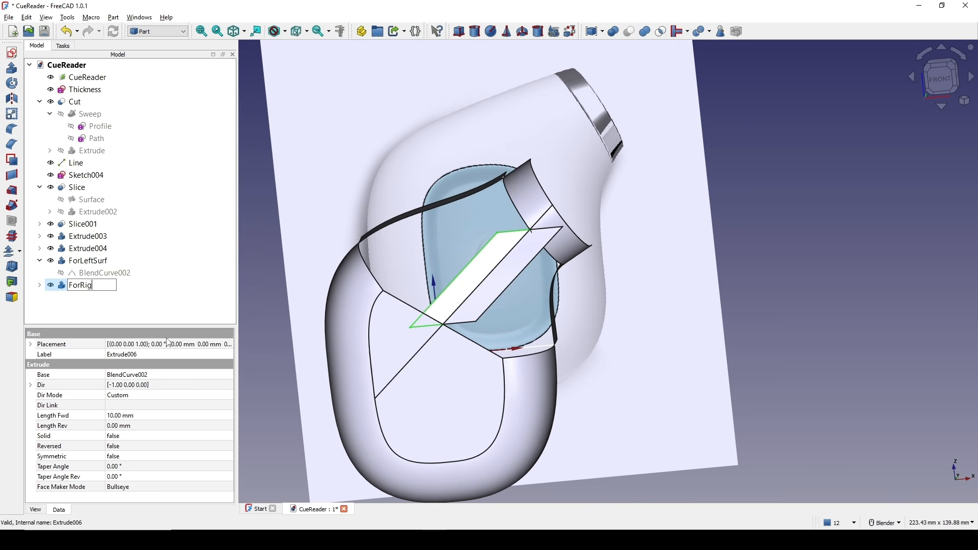
type("ForRightSurf")
key("Return")
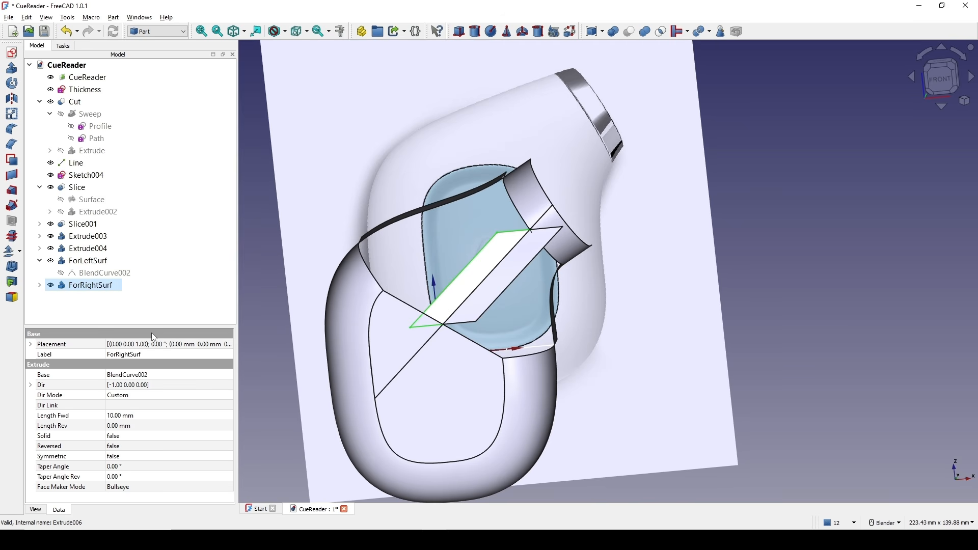
key("space")
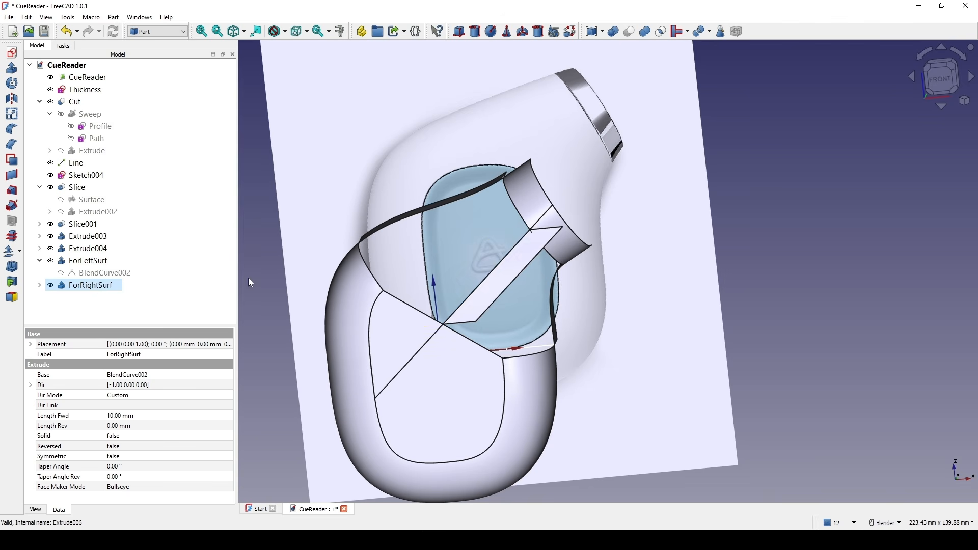
Switch to the Surface workbench.
middle_click_drag(498, 270, 581, 285)
left_click(506, 220)
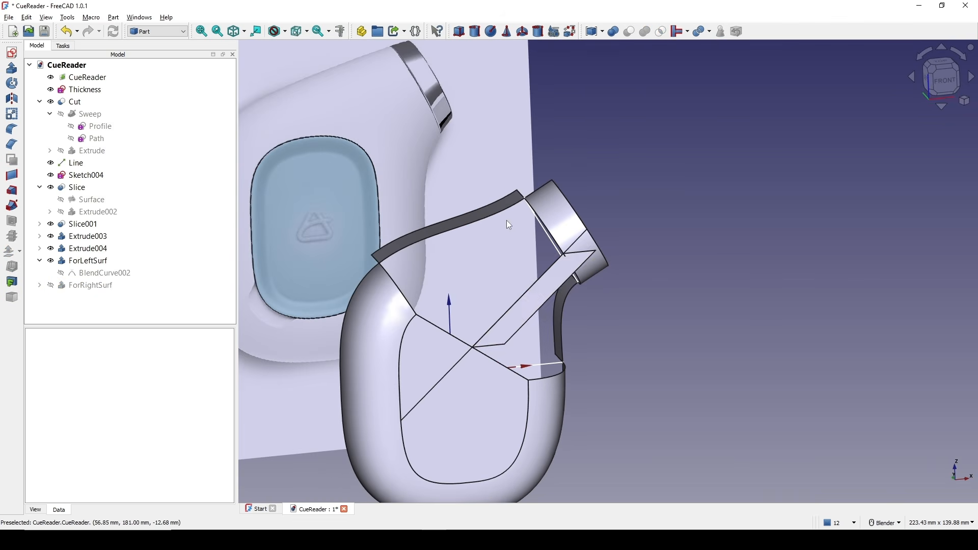
middle_click_drag(500, 238, 530, 224)
middle_click_drag(542, 220, 485, 266, "shift")
scroll(549, 233, "up", 1)
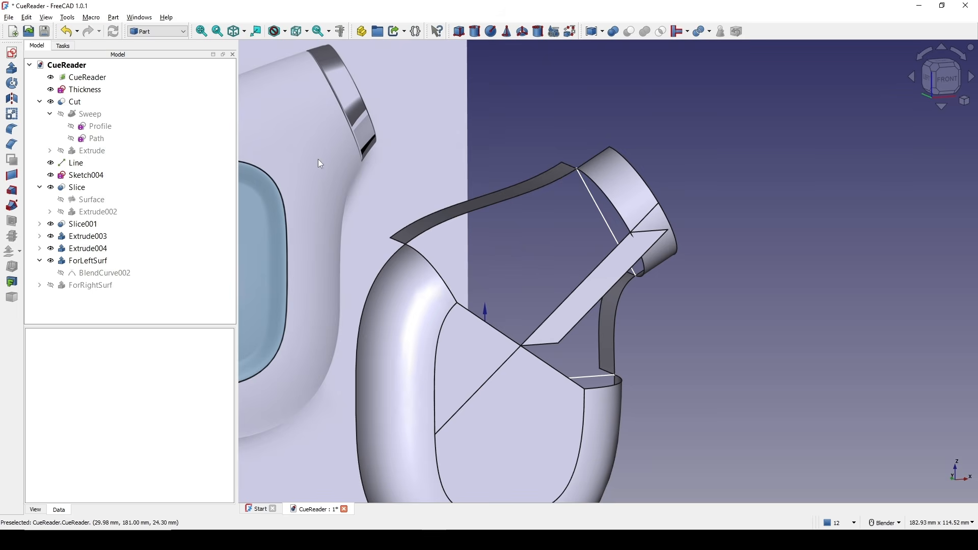
left_click(164, 33)
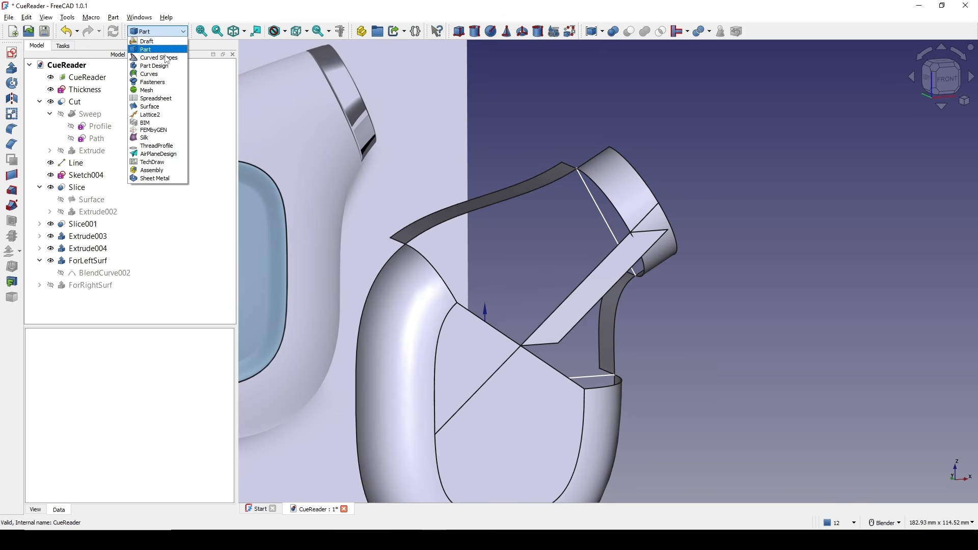
left_click(151, 106)
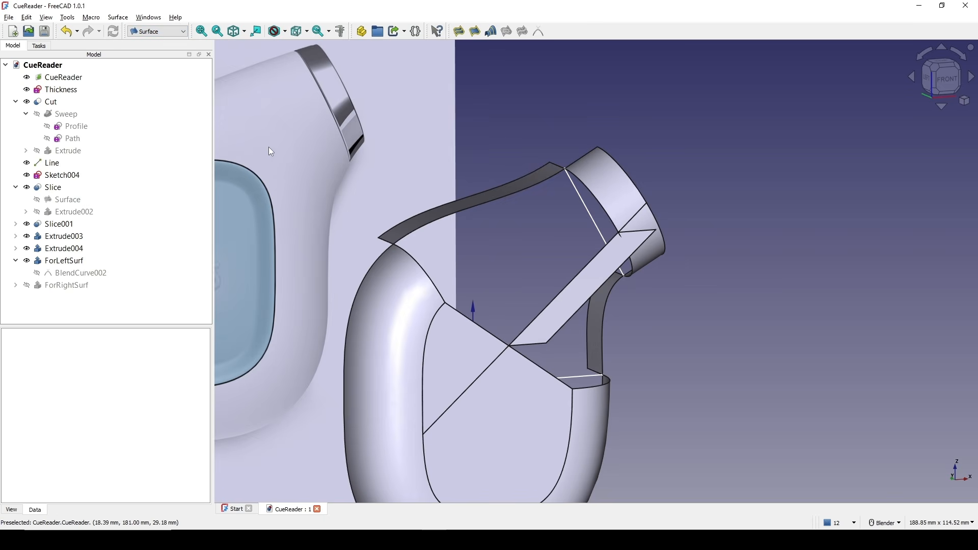
middle_click_drag(490, 191, 489, 165, "shift")
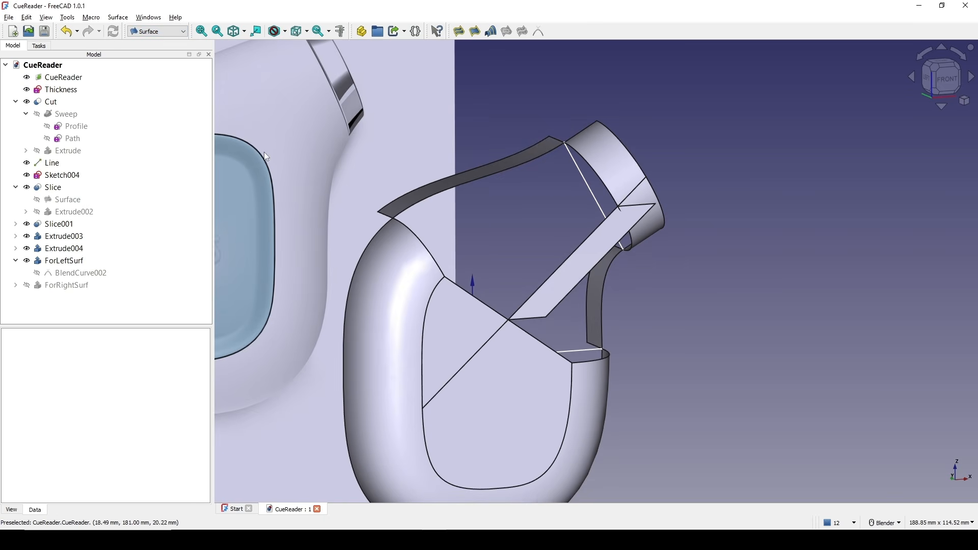
Try to fill a surface bounded by the upper blend curve, its extrusion edge, the tube's end edge and the diagonal line.
left_click(459, 31)
left_click(579, 163)
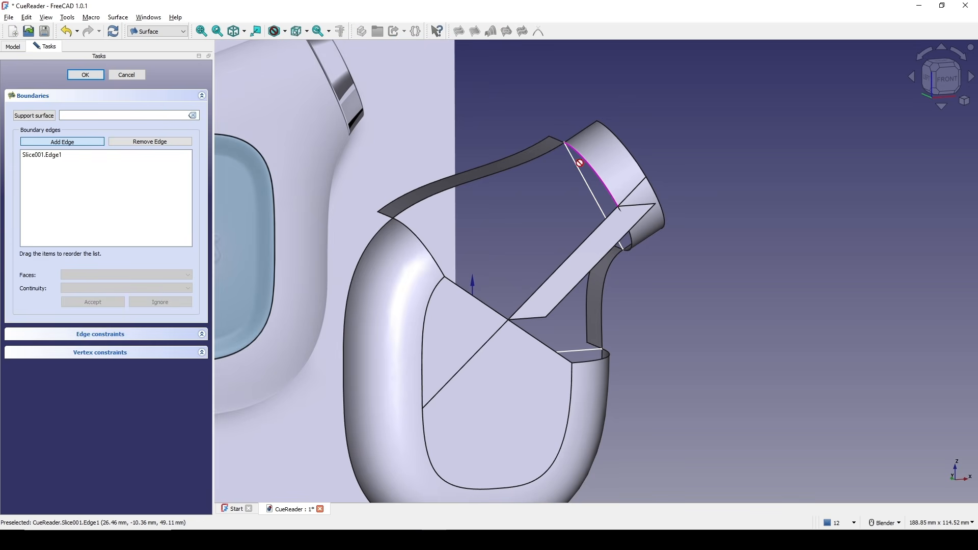
left_click(525, 163)
left_click(467, 282)
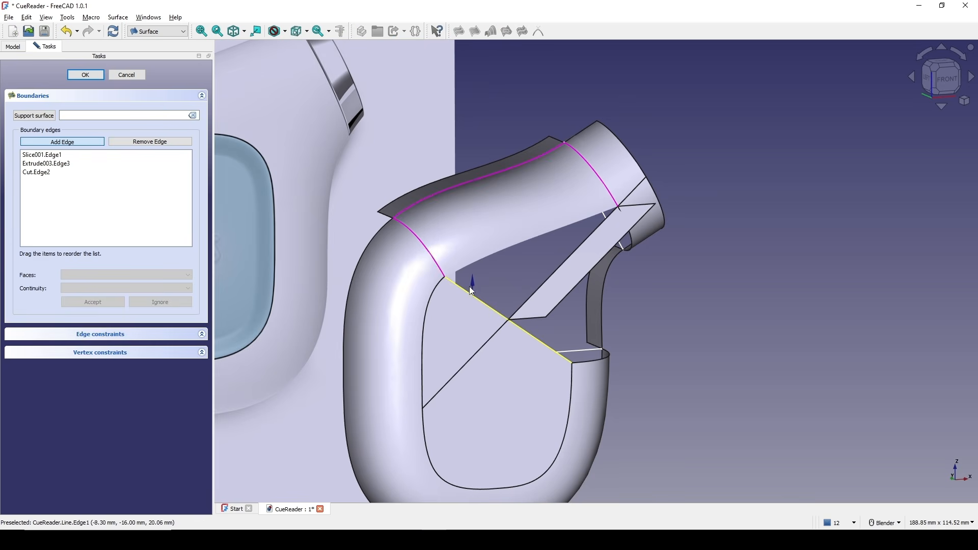
left_click(472, 294)
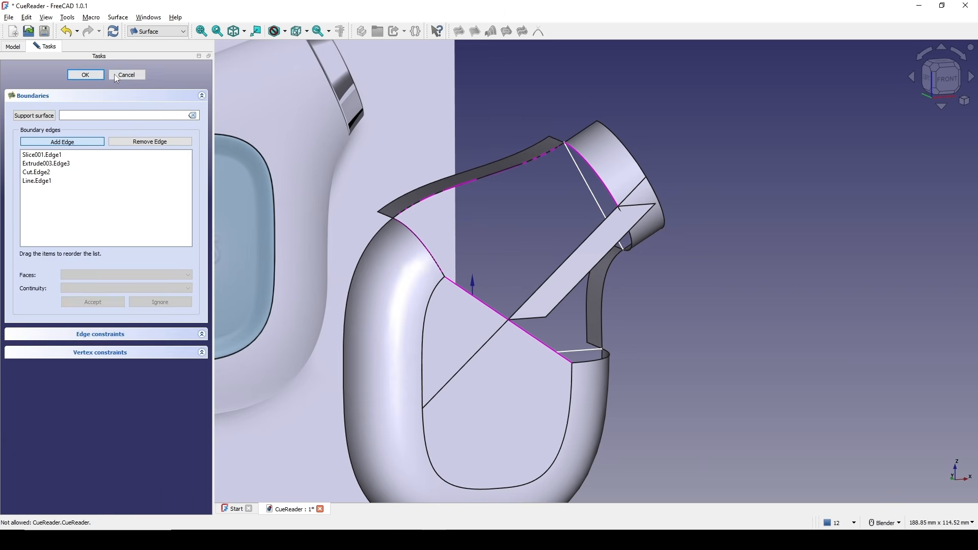
left_click(86, 75)
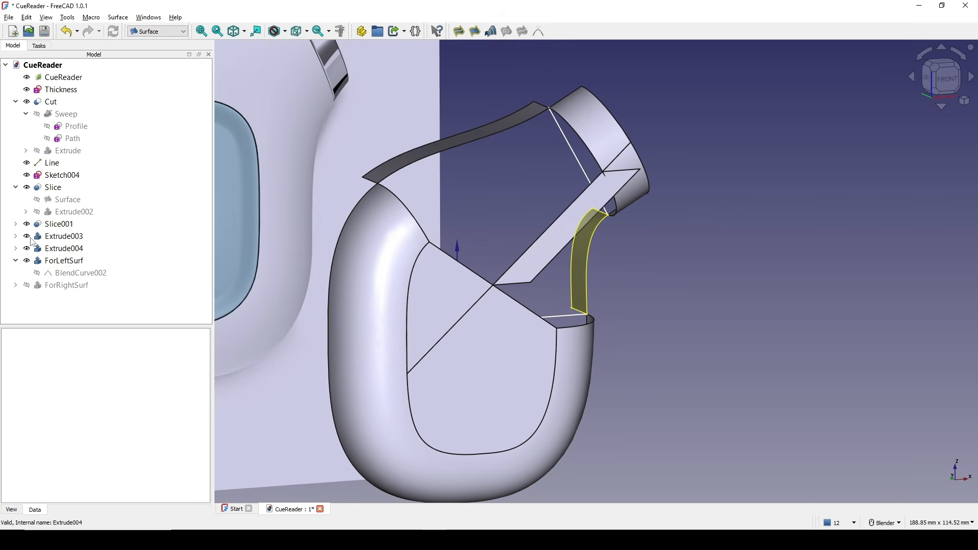
Hide the diagonal Line object.
left_click(49, 164)
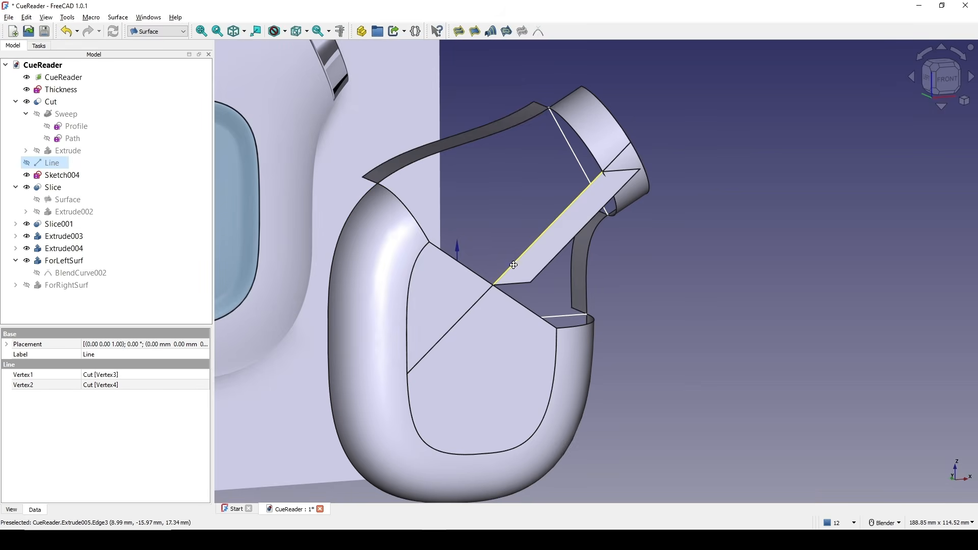
middle_click_drag(516, 257, 515, 288, "shift")
Start a Filling surface bounded by the blend curve, its extrusion edge, the tube's end edge, the slice edge and ForLeftSurf's edge.
left_click(460, 32)
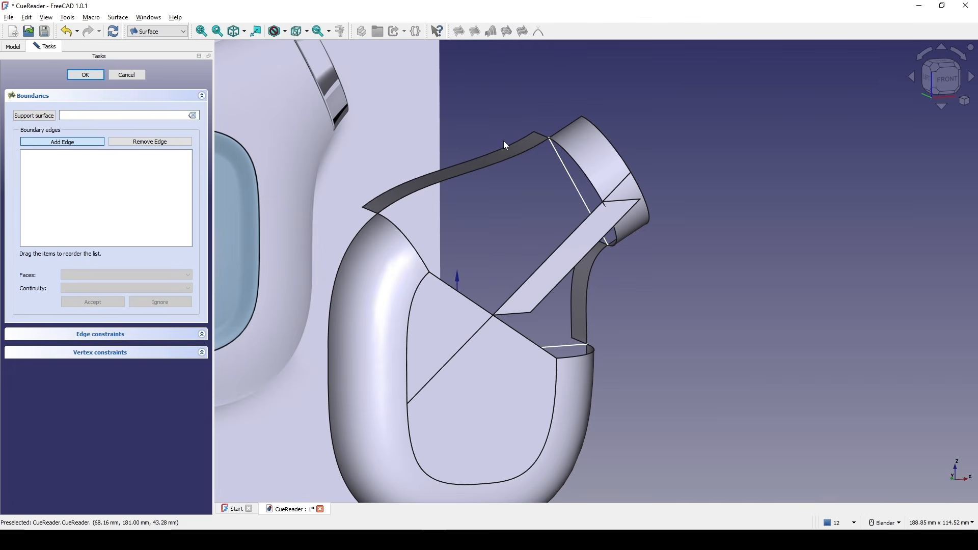
left_click(581, 173)
left_click(504, 163)
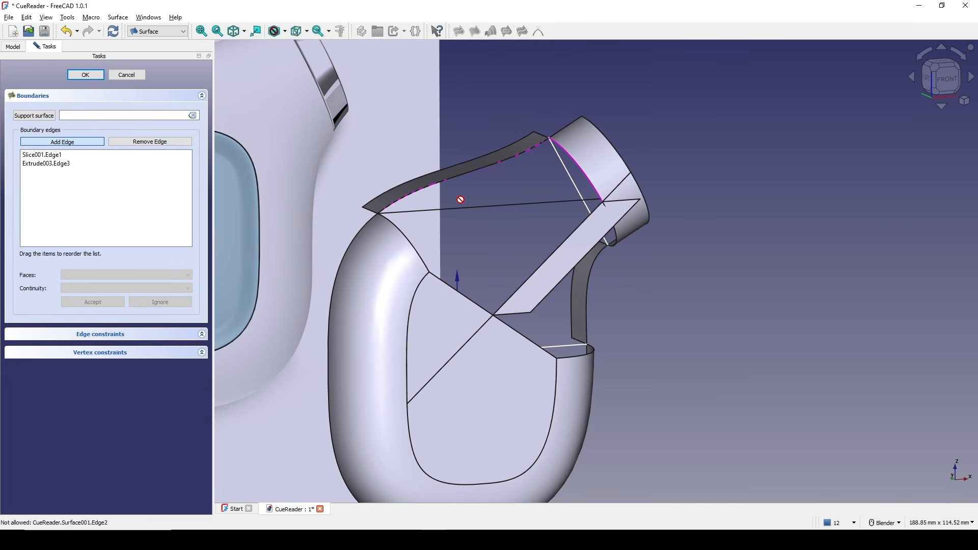
left_click(418, 243)
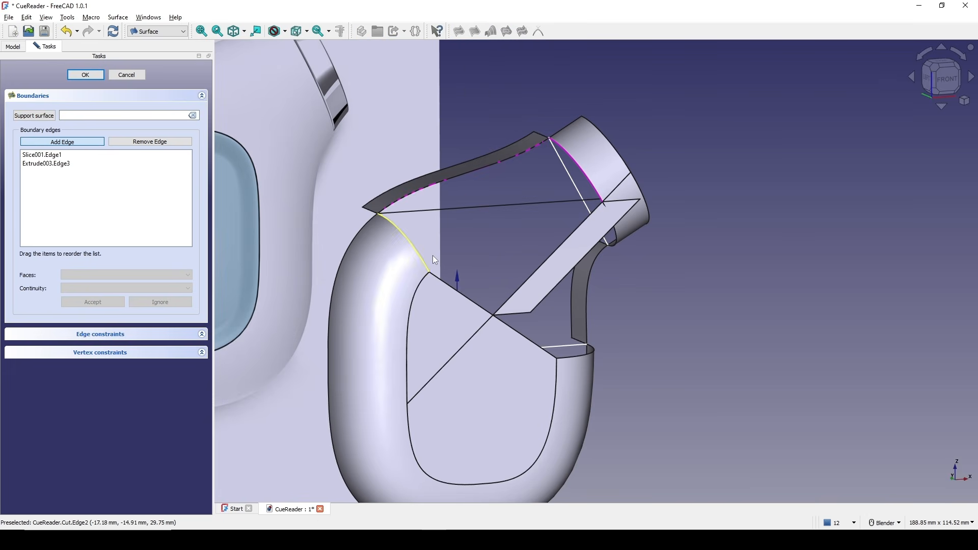
left_click(459, 292)
left_click(512, 285)
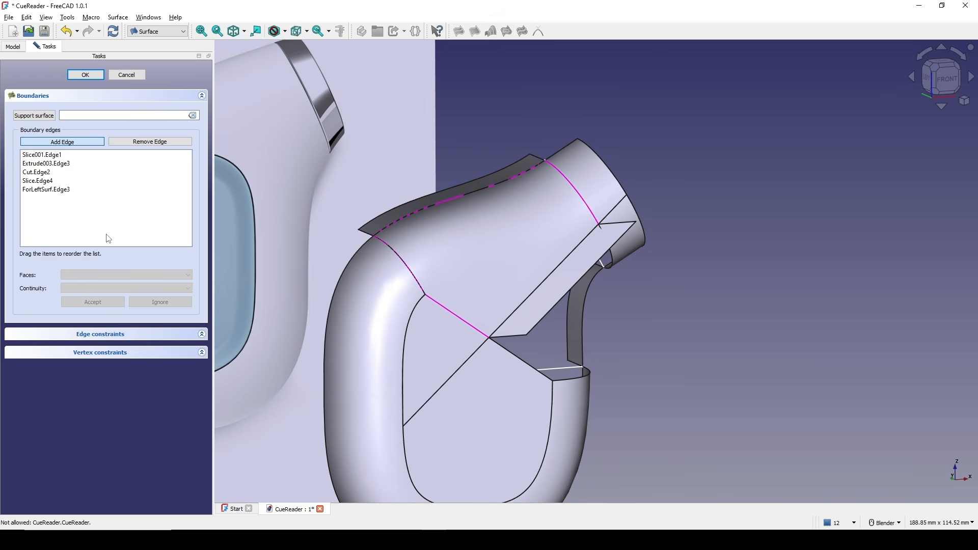
Assign Face1 as the support face for the Slice001.Edge1 and Extrude003.Edge3 boundary edges.
double_click(57, 155)
left_click(101, 274)
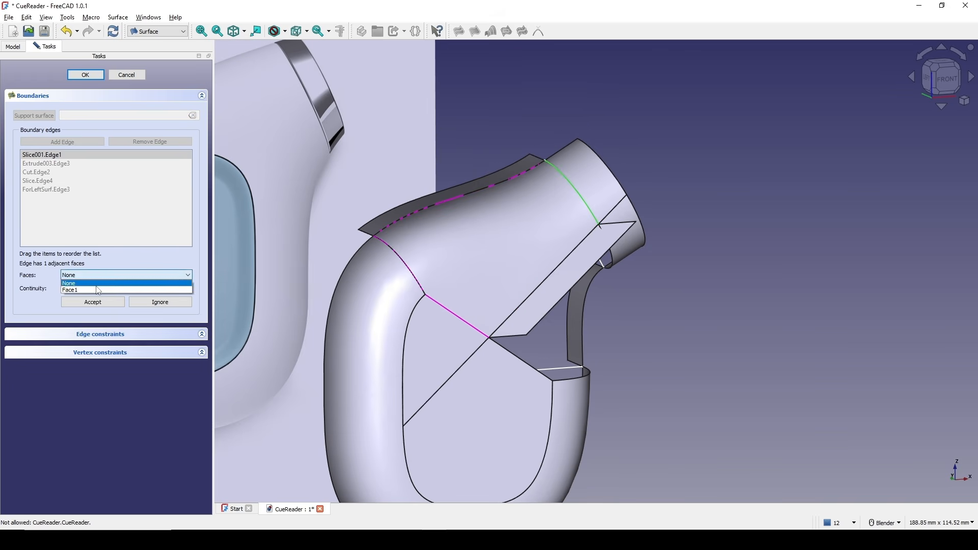
left_click(98, 290)
left_click(102, 288)
left_click(99, 298)
left_click(96, 302)
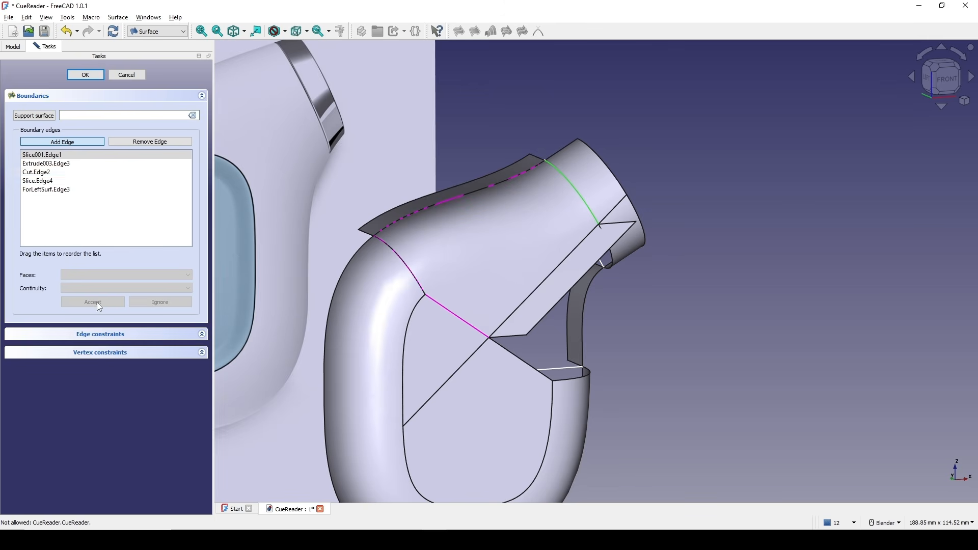
double_click(77, 164)
left_click(103, 277)
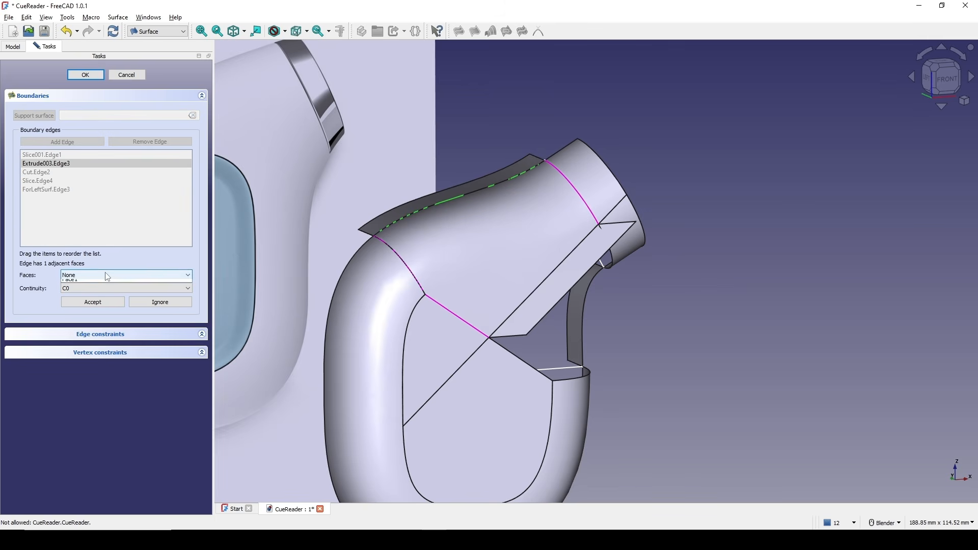
left_click(98, 286)
left_click(102, 288)
left_click(99, 298)
left_click(102, 301)
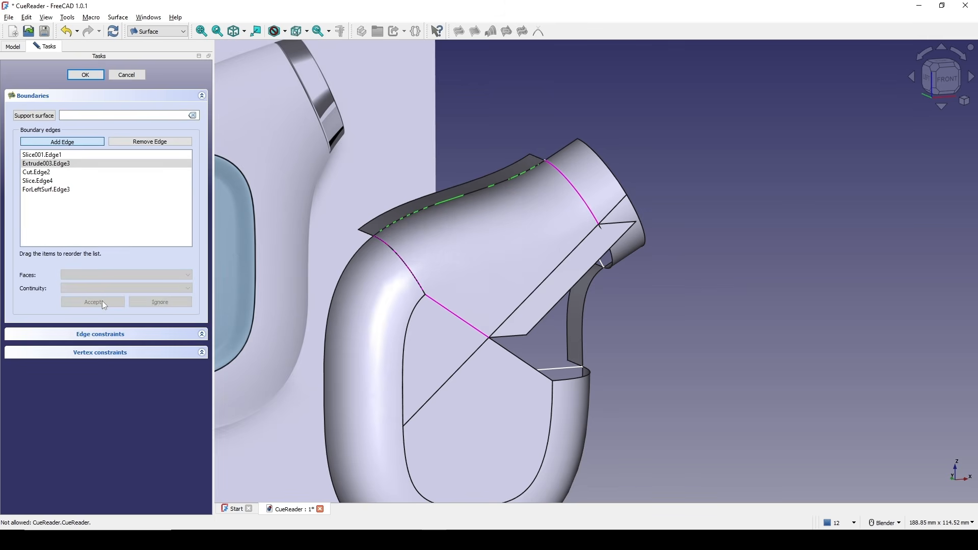
Assign Face1 to the Cut.Edge2 boundary and Face2 with C0 continuity to the Slice.Edge4 boundary.
left_click(46, 172)
double_click(46, 172)
left_click(96, 275)
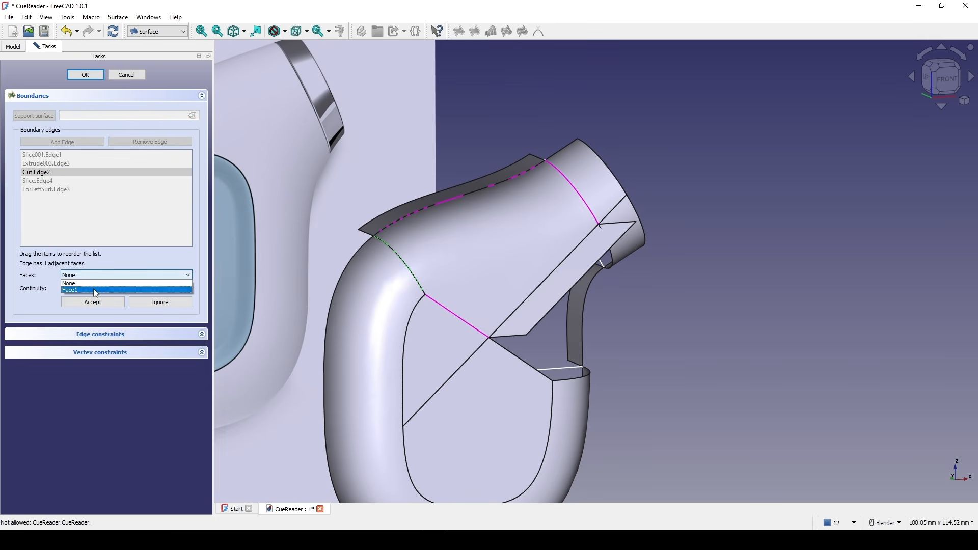
left_click(93, 288)
left_click(101, 288)
left_click(99, 298)
left_click(93, 301)
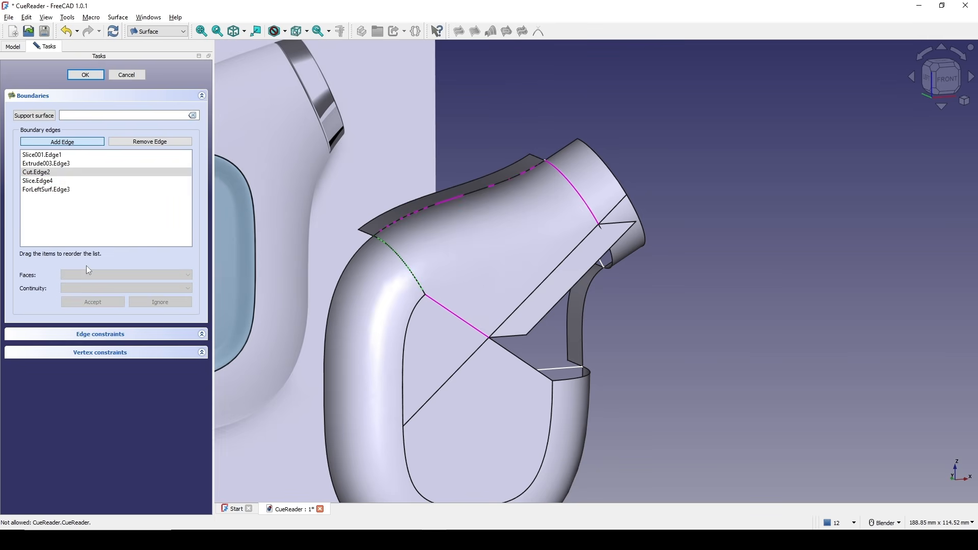
left_click(39, 181)
double_click(38, 181)
left_click(102, 275)
left_click(91, 283)
left_click(84, 289)
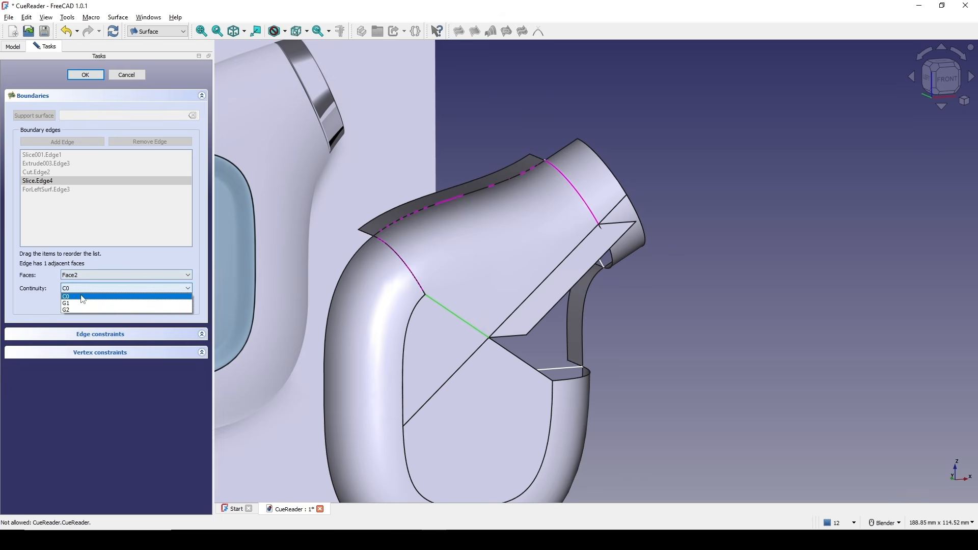
left_click(82, 296)
left_click(92, 302)
Assign Face1 with G1 continuity to the ForLeftSurf.Edge3 boundary and confirm the filling surface.
left_click(74, 189)
double_click(74, 190)
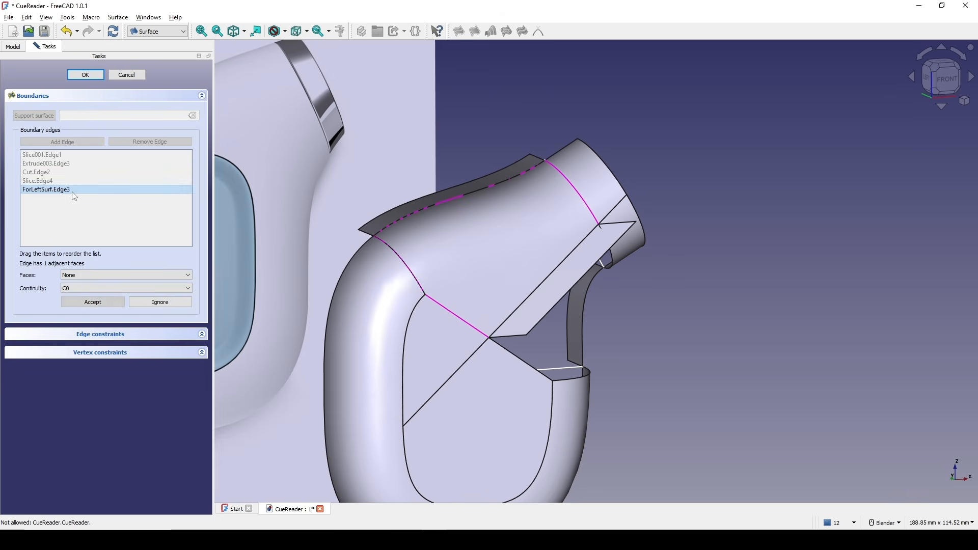
left_click(102, 275)
left_click(103, 286)
left_click(103, 288)
left_click(106, 302)
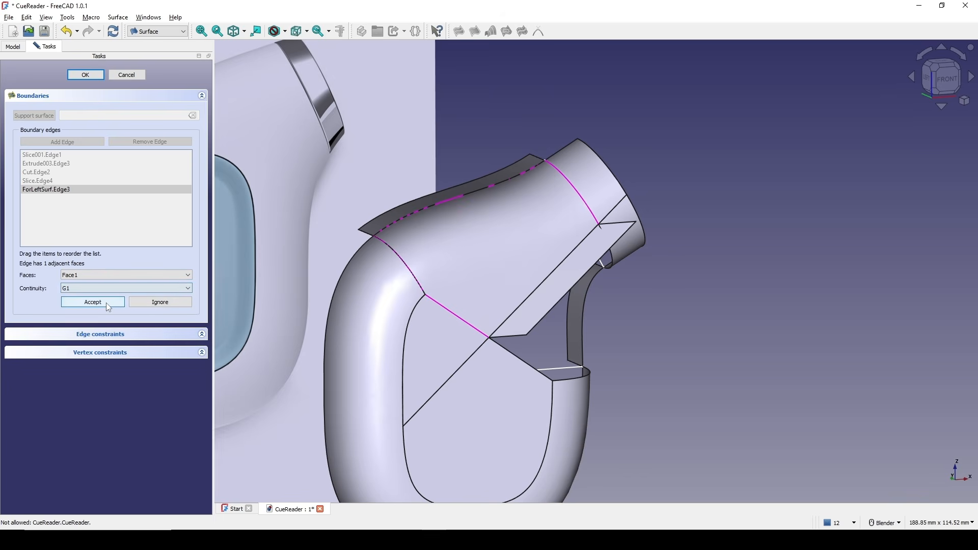
left_click(85, 78)
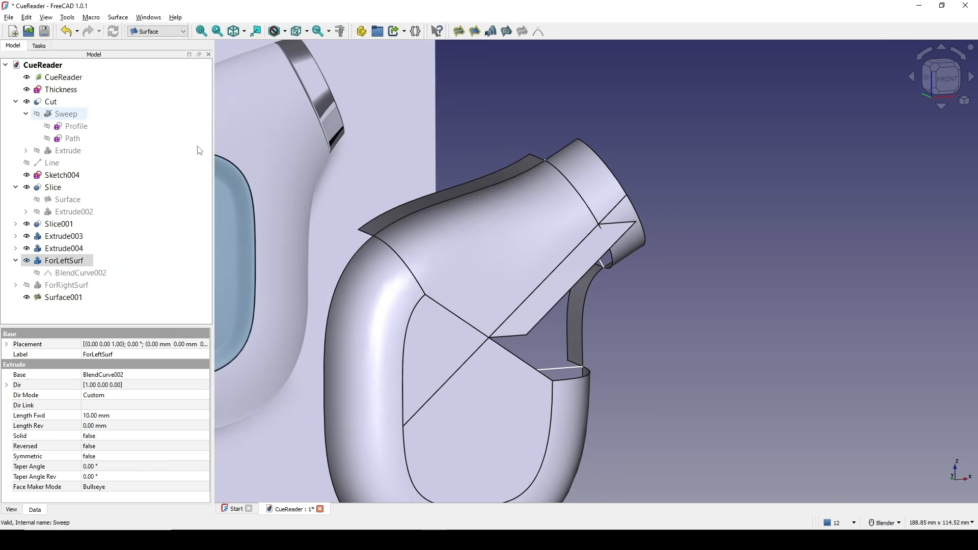
Hide ForLeftSurf and the new filling surface, and show ForRightSurf.
scroll(407, 227, "down", 2)
middle_click_drag(481, 228, 447, 233)
scroll(496, 234, "up", 2)
middle_click_drag(564, 236, 517, 240, "shift")
scroll(464, 244, "up", 1)
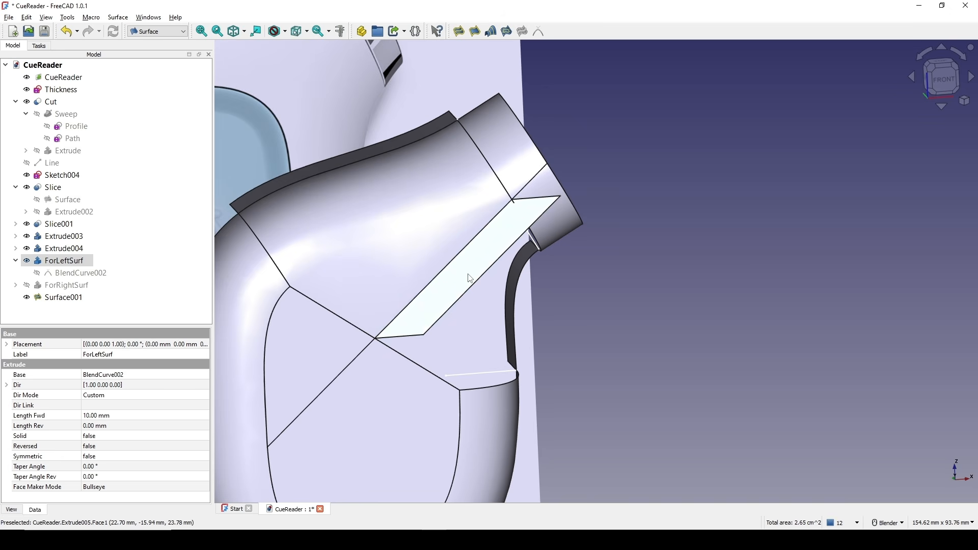
key("space")
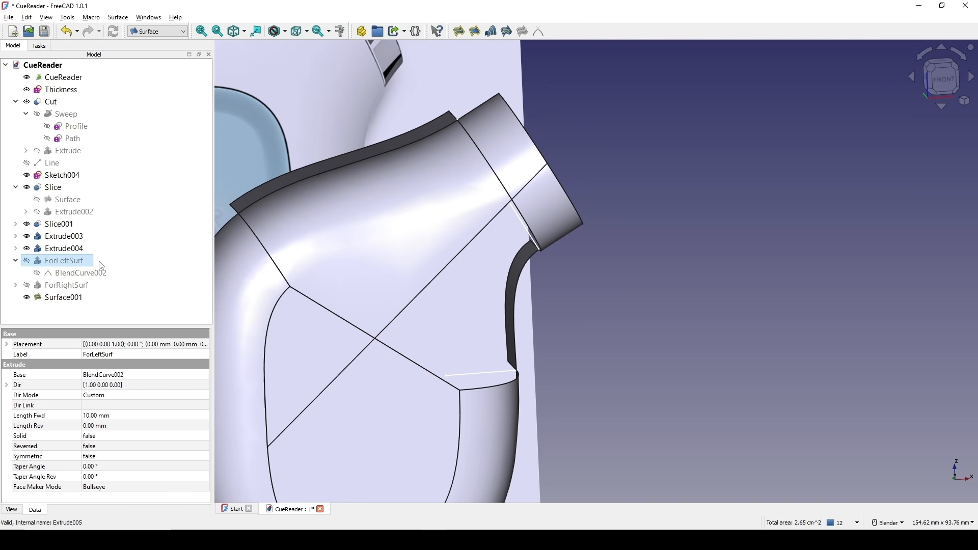
key("space")
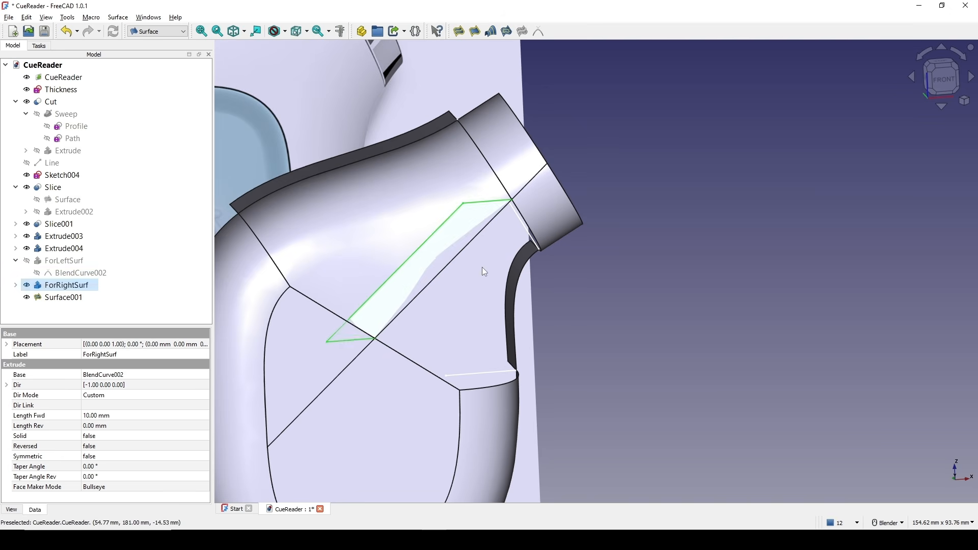
middle_click_drag(482, 267, 510, 260, "shift")
left_click(275, 217)
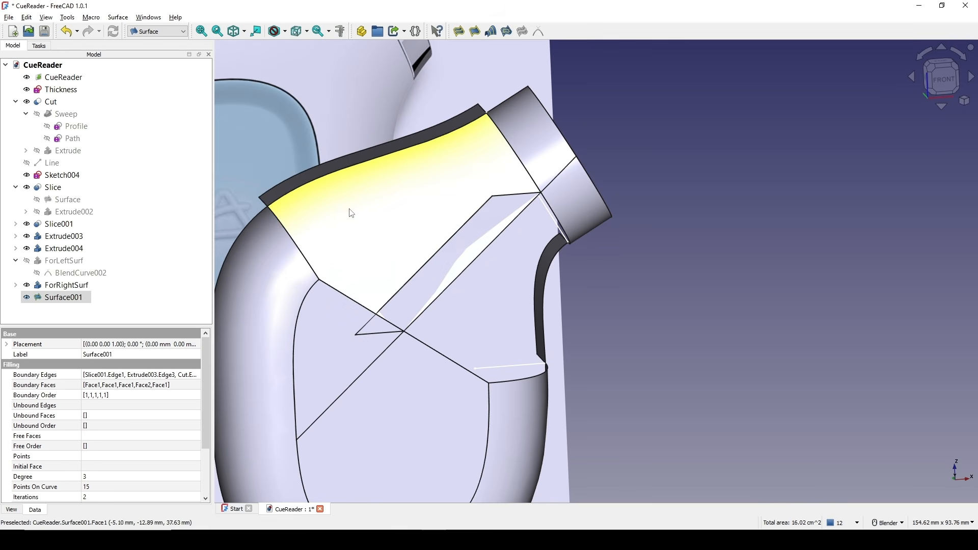
key("space")
scroll(430, 267, "down", 3)
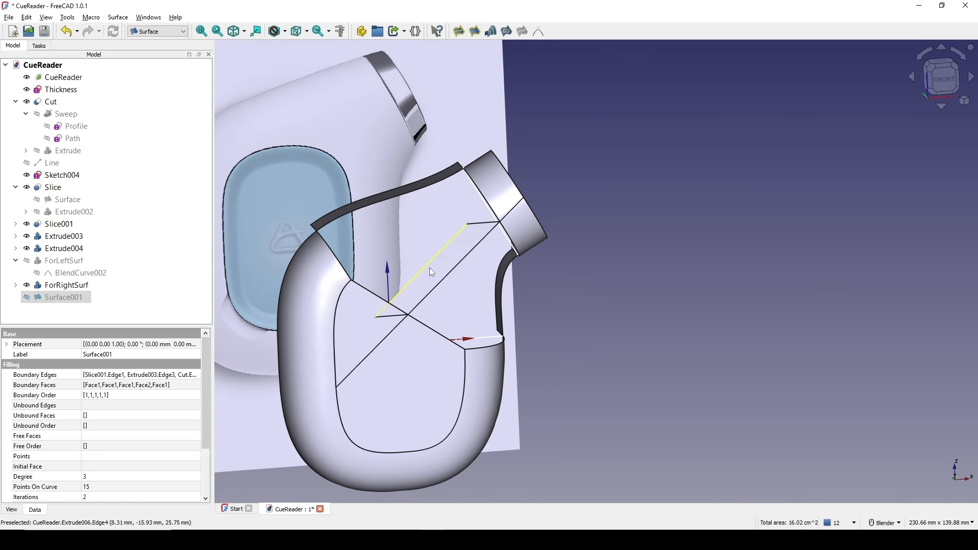
Start a filling surface bounded by Slice001.Edge5, ForRightSurf.Edge3, Slice.Edge1, Cut.Edge4 and Extrude004.Edge3.
middle_click_drag(429, 267, 314, 231)
middle_click_drag(379, 247, 624, 379, "shift")
scroll(465, 306, "up", 2)
middle_click_drag(306, 213, 454, 274, "shift")
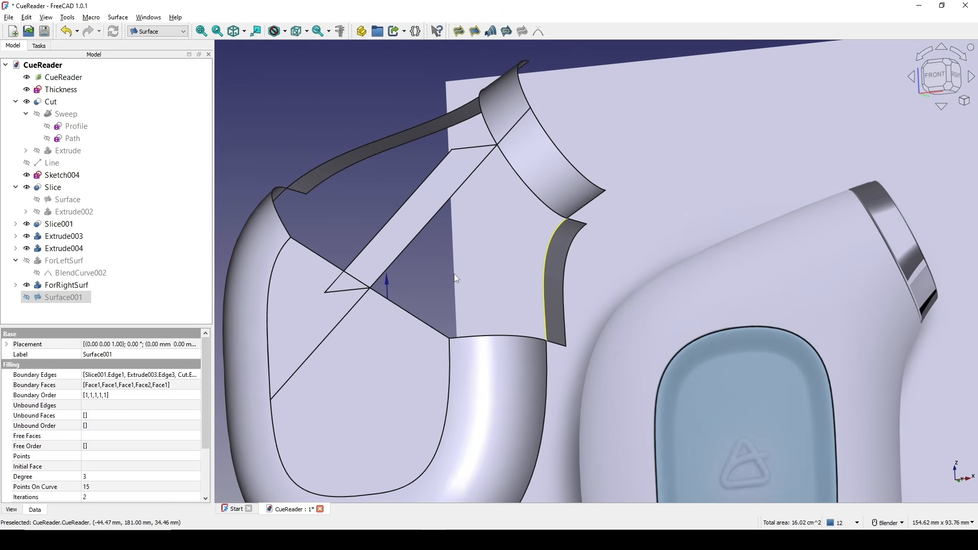
left_click(459, 31)
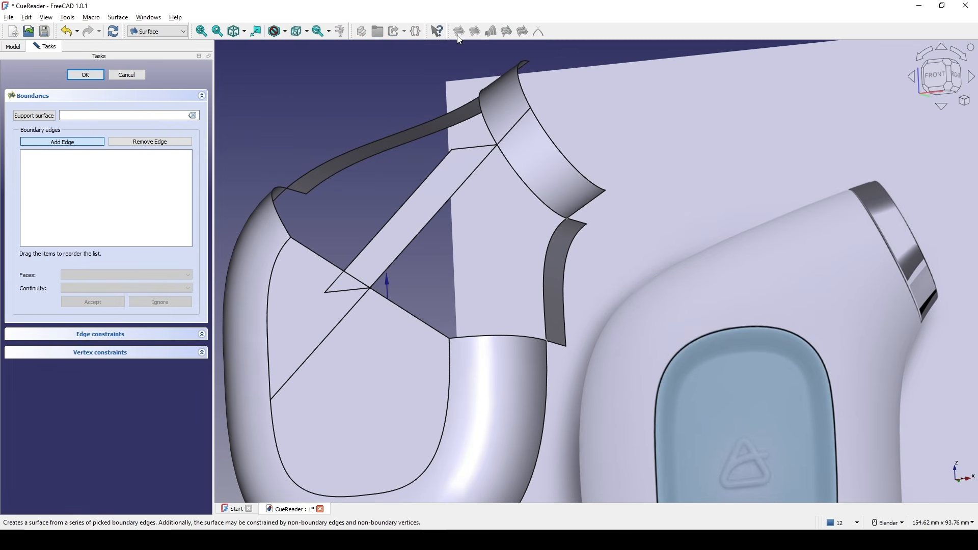
left_click(526, 191)
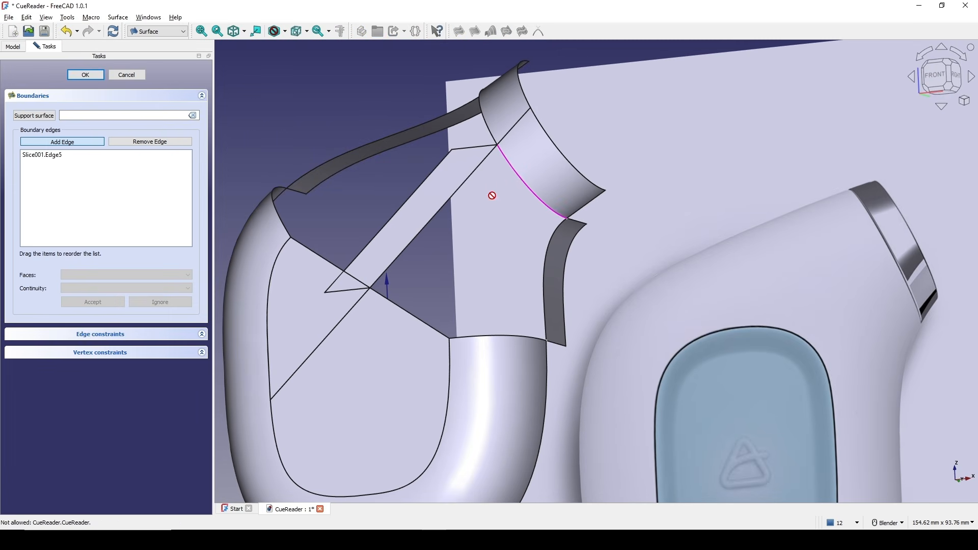
left_click(391, 300)
middle_click_drag(493, 351, 464, 330)
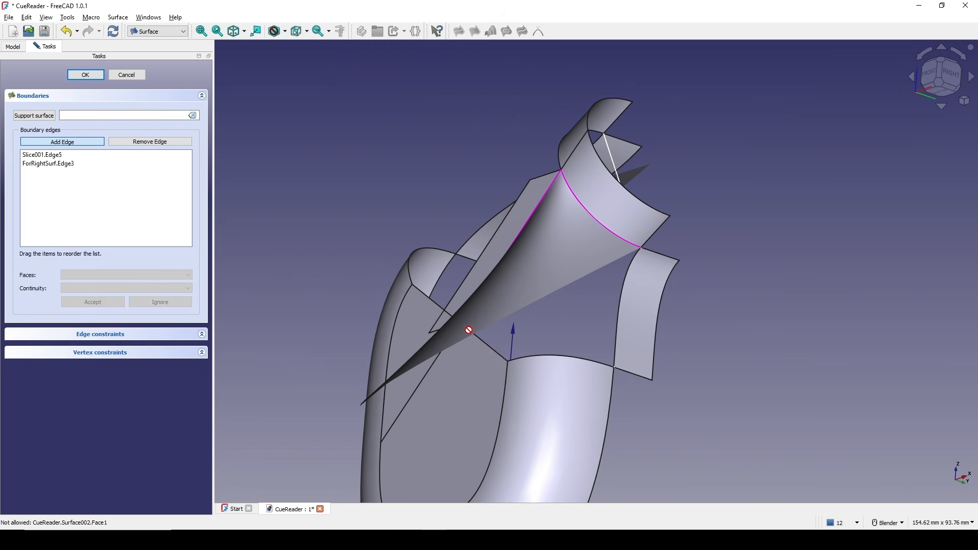
left_click(489, 346)
left_click(534, 353)
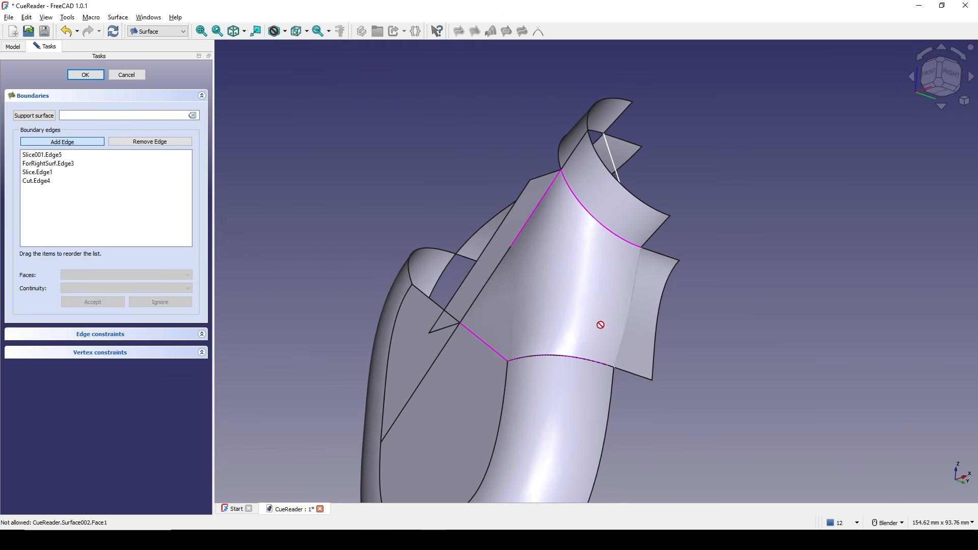
middle_click_drag(601, 325, 377, 338)
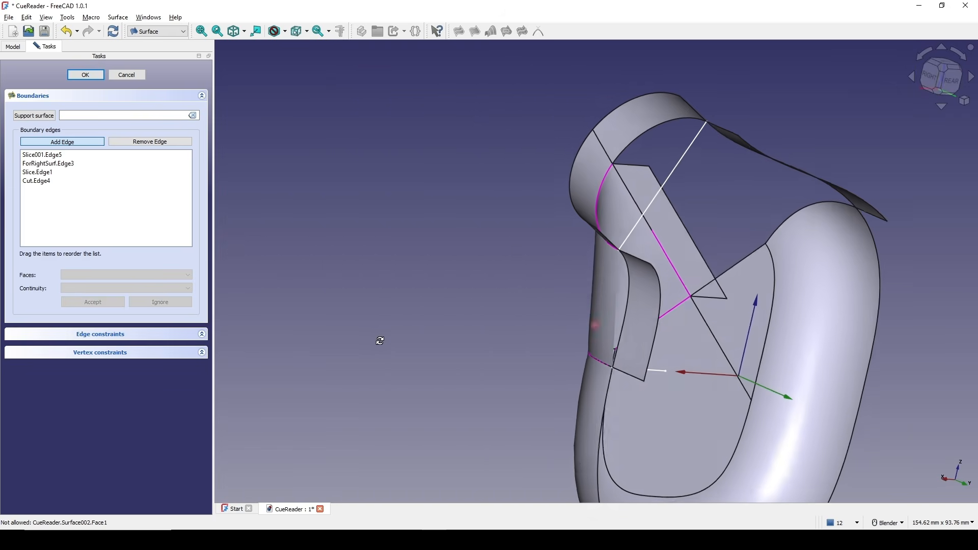
left_click(627, 312)
middle_click_drag(629, 313, 509, 262)
Assign Face2 with G1 continuity to the Slice001.Edge5 boundary and Face1 to the ForRightSurf.Edge3 boundary.
double_click(82, 155)
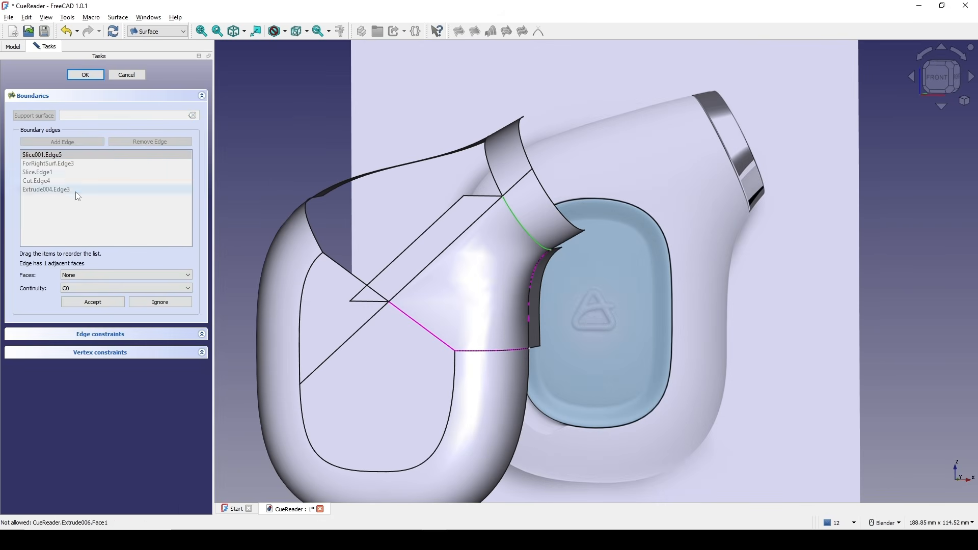
left_click(86, 275)
left_click(86, 290)
left_click(86, 288)
left_click(91, 304)
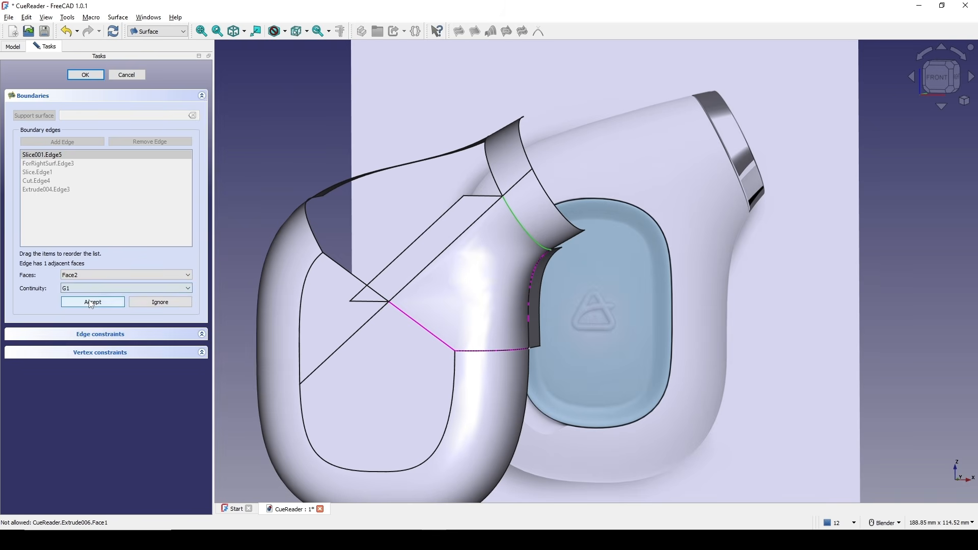
left_click(90, 302)
double_click(76, 164)
left_click(84, 275)
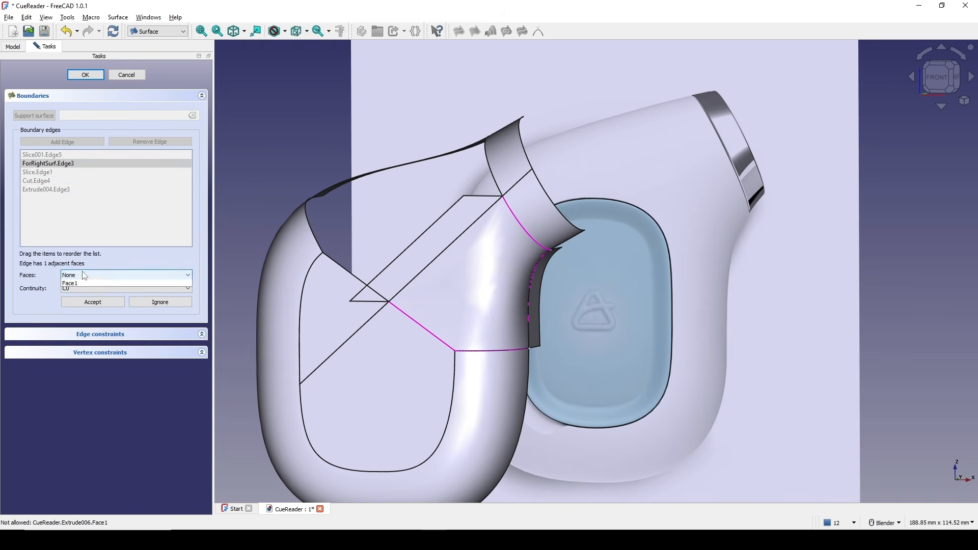
left_click(82, 283)
left_click(79, 301)
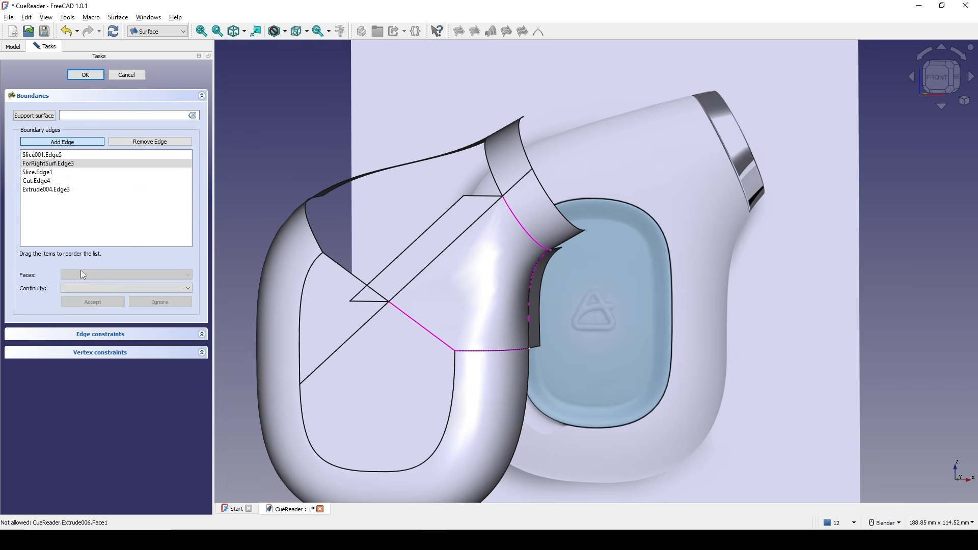
Assign Face1 as the support face for the Slice.Edge1 and Cut.Edge4 boundary edges.
double_click(38, 172)
left_click(82, 275)
left_click(90, 288)
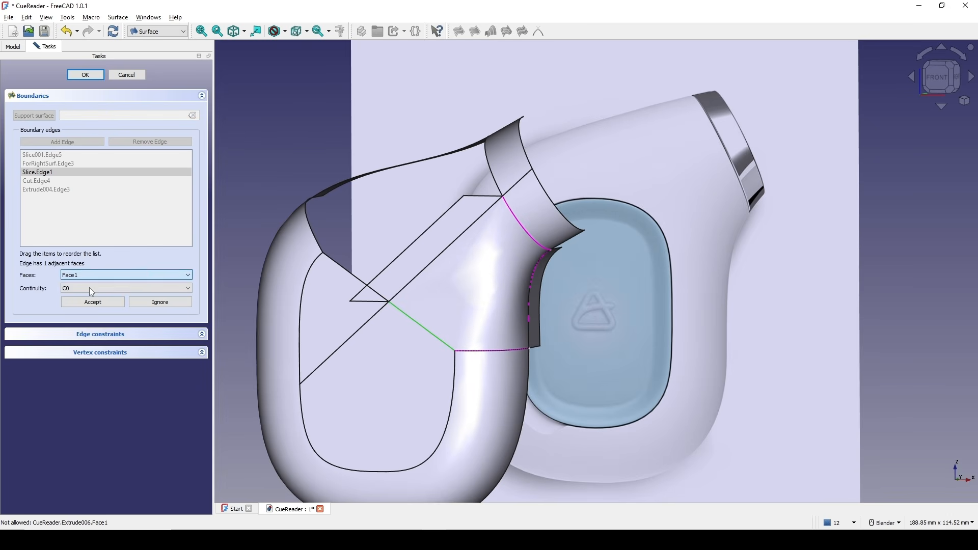
left_click(84, 297)
left_click(92, 302)
double_click(77, 181)
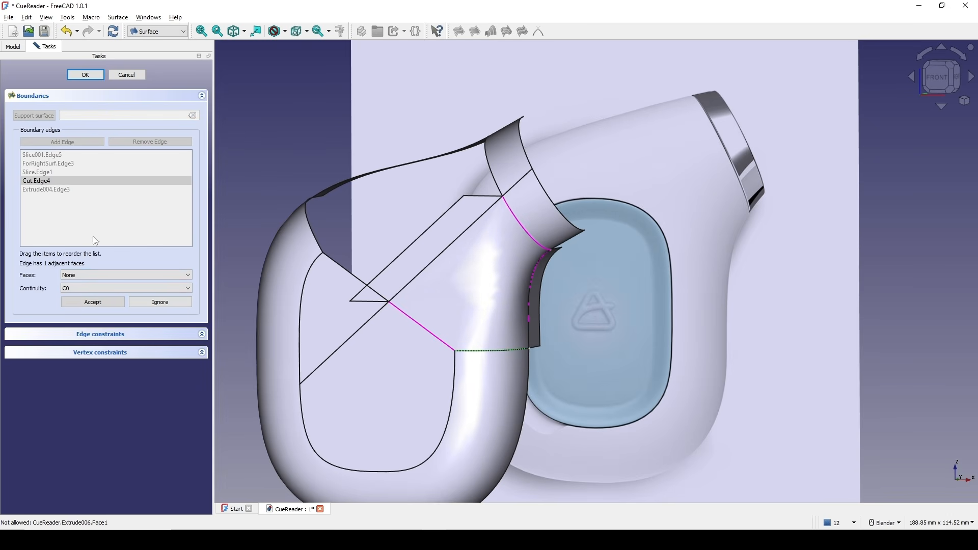
left_click(96, 275)
left_click(96, 290)
left_click(96, 288)
left_click(95, 298)
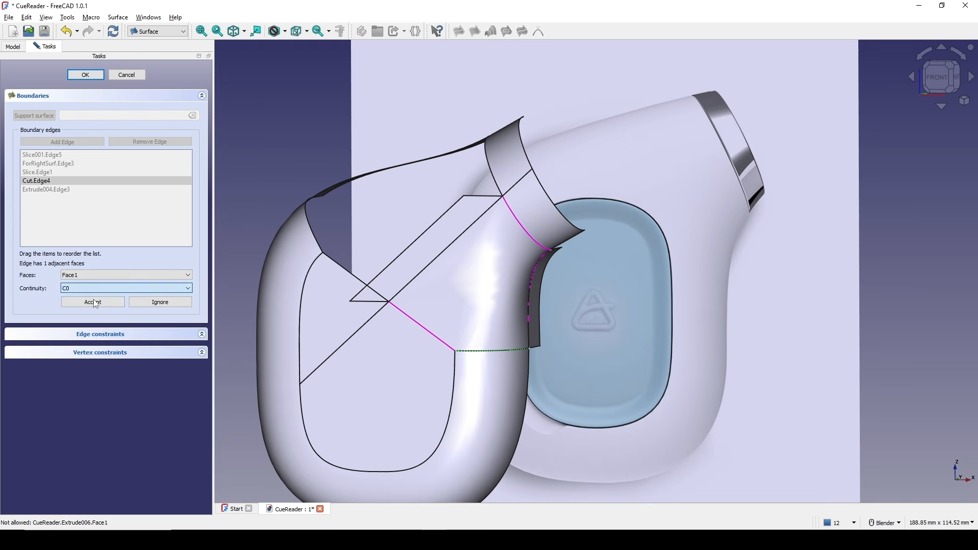
left_click(95, 288)
left_click(84, 297)
left_click(93, 302)
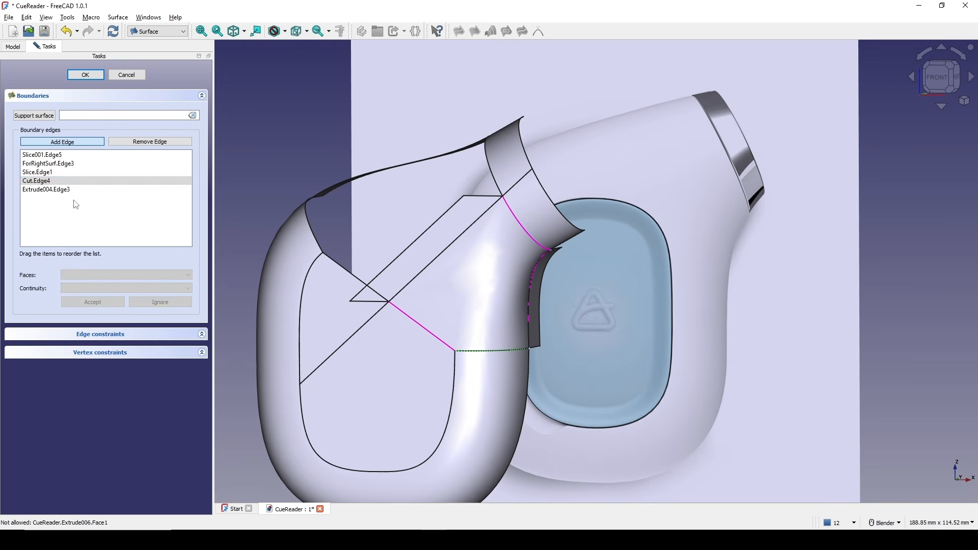
Accept the Extrude004.Edge3 boundary settings and confirm the filling surface.
left_click(72, 190)
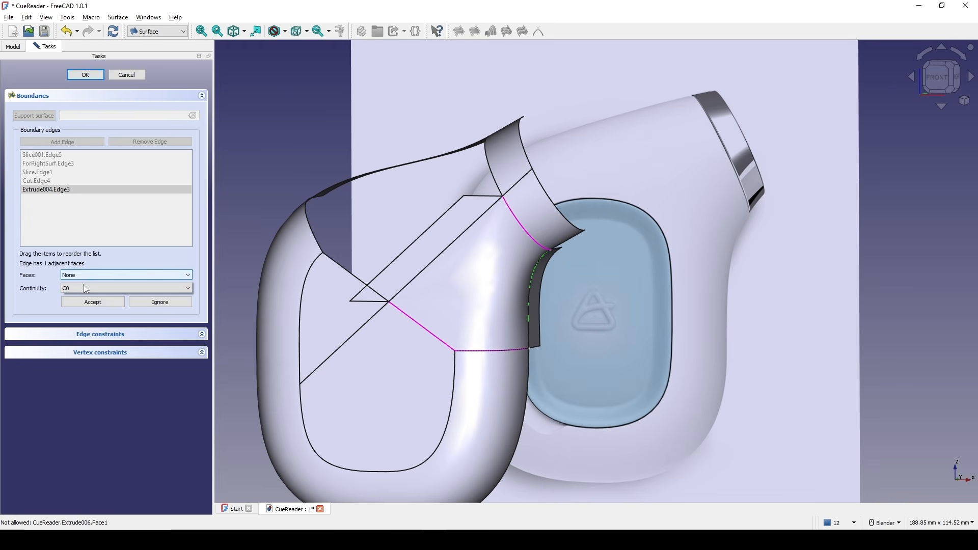
left_click(84, 288)
left_click(86, 302)
left_click(92, 303)
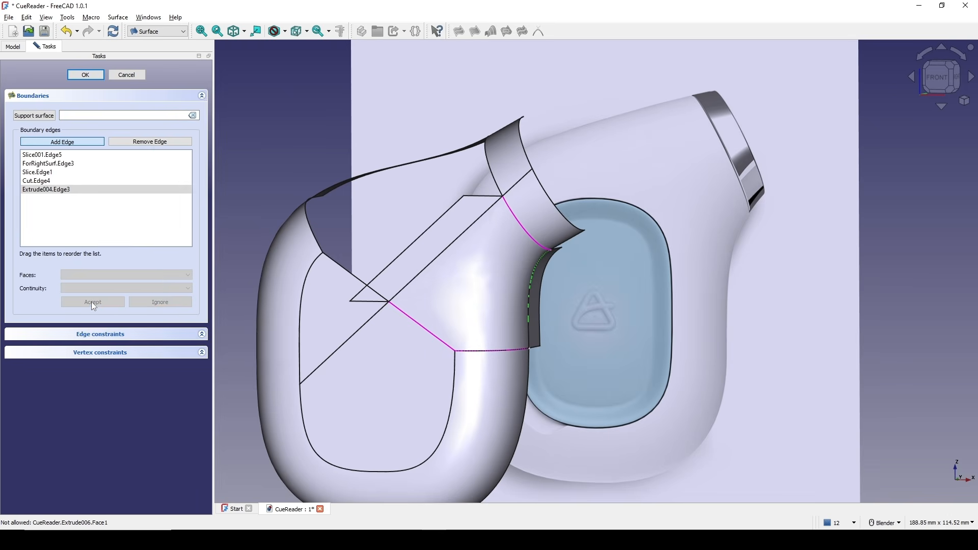
middle_click_drag(448, 244, 463, 239, "shift")
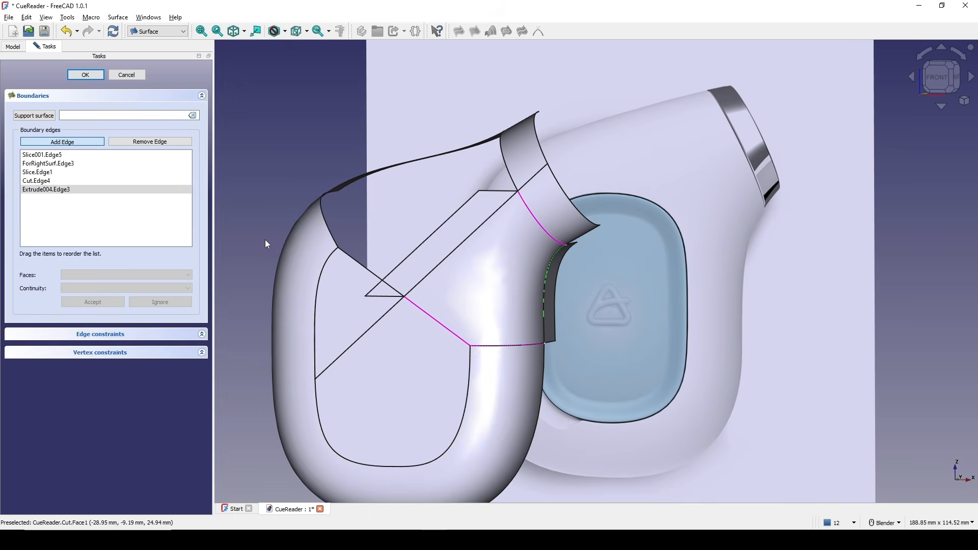
left_click(86, 74)
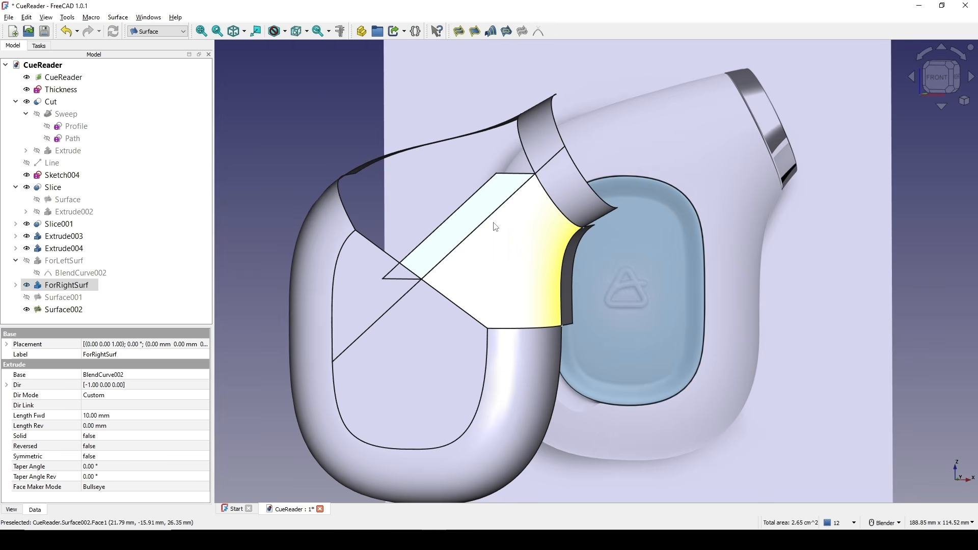
Hide ForRightSurf, Extrude004 and Extrude003, and show Surface001.
key("space")
scroll(492, 223, "down", 2)
middle_click_drag(486, 225, 433, 235)
left_click(568, 253)
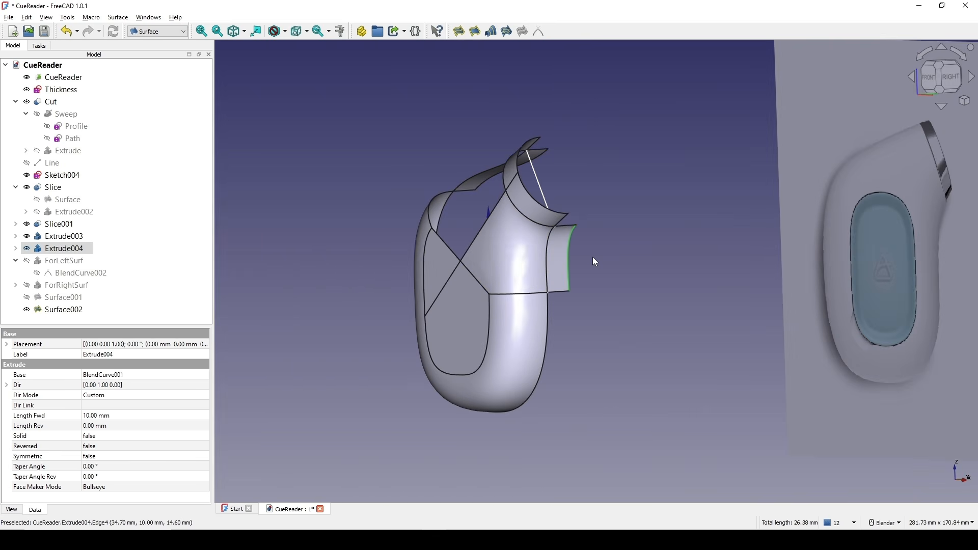
key("space")
middle_click_drag(557, 261, 637, 265)
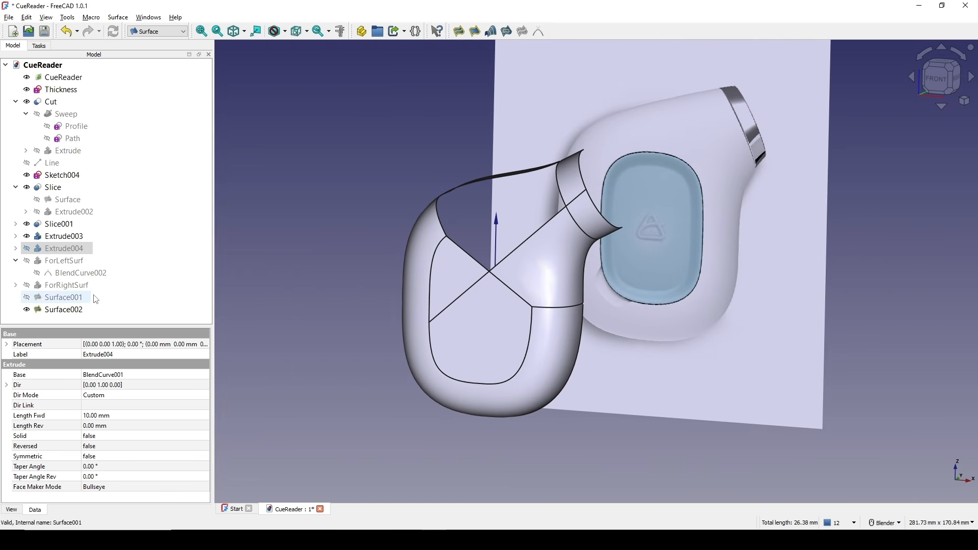
left_click(78, 299)
key("space")
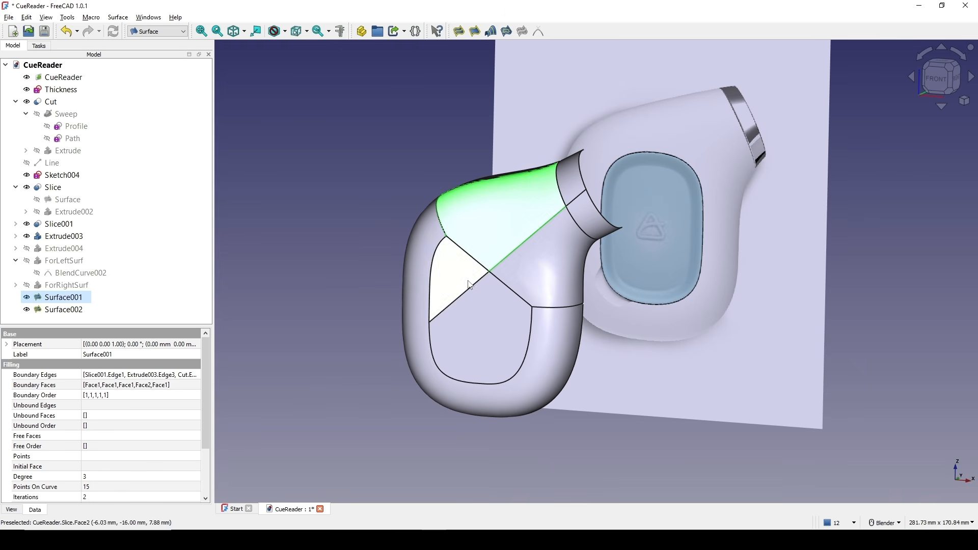
mouse_move(469, 285)
middle_mouse_down()
mouse_move(531, 270)
mouse_move(506, 284)
mouse_move(465, 280)
mouse_move(506, 271)
mouse_move(502, 244)
mouse_move(530, 293)
mouse_move(428, 286)
mouse_move(475, 288)
middle_mouse_up()
left_click(518, 225)
key("space")
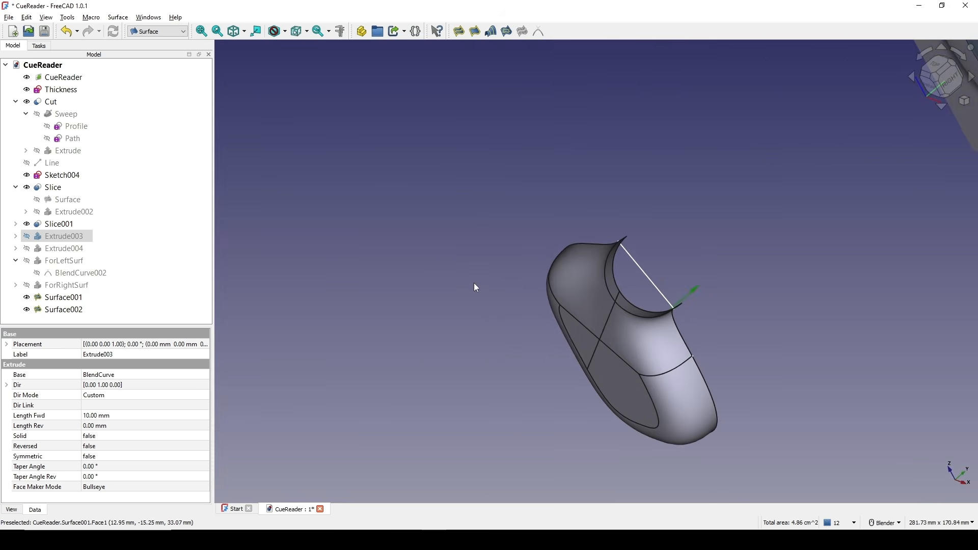
Hide Sketch004 and Slice001, and show Extrude001 inside Slice001.
left_click(649, 277)
key("space")
mouse_move(643, 301)
middle_mouse_down()
mouse_move(547, 273)
mouse_move(383, 258)
middle_mouse_up()
middle_click_drag(703, 277, 591, 236)
scroll(585, 211, "up", 2)
scroll(592, 239, "up", 1)
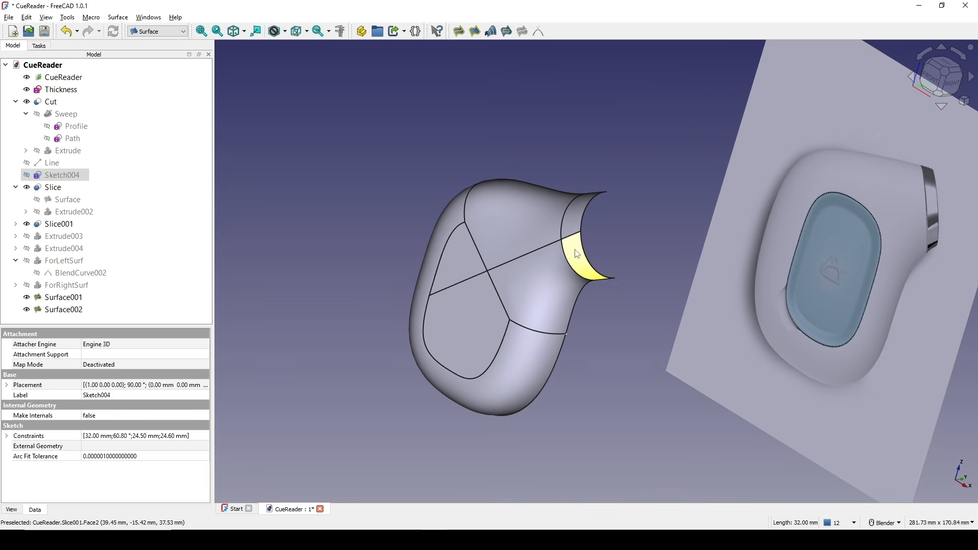
left_click(572, 249)
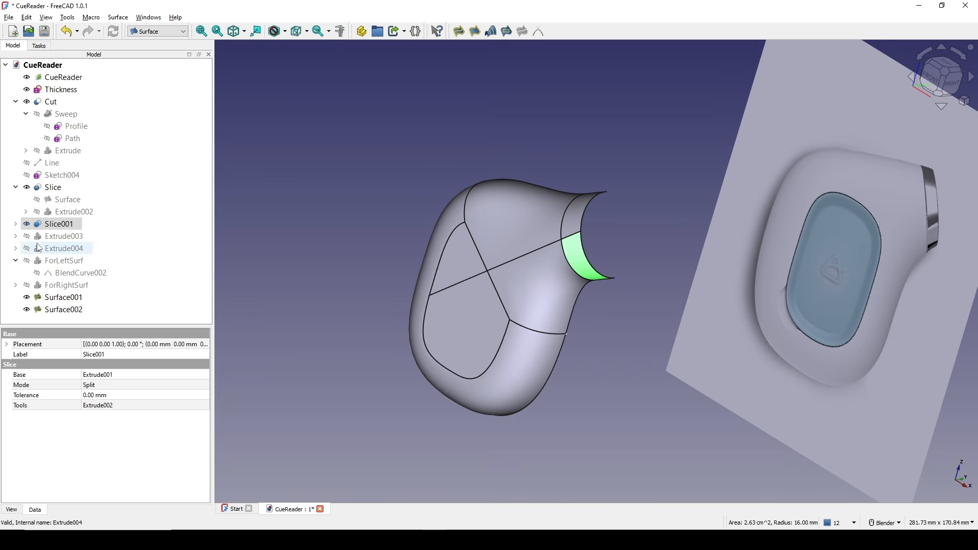
left_click(16, 225)
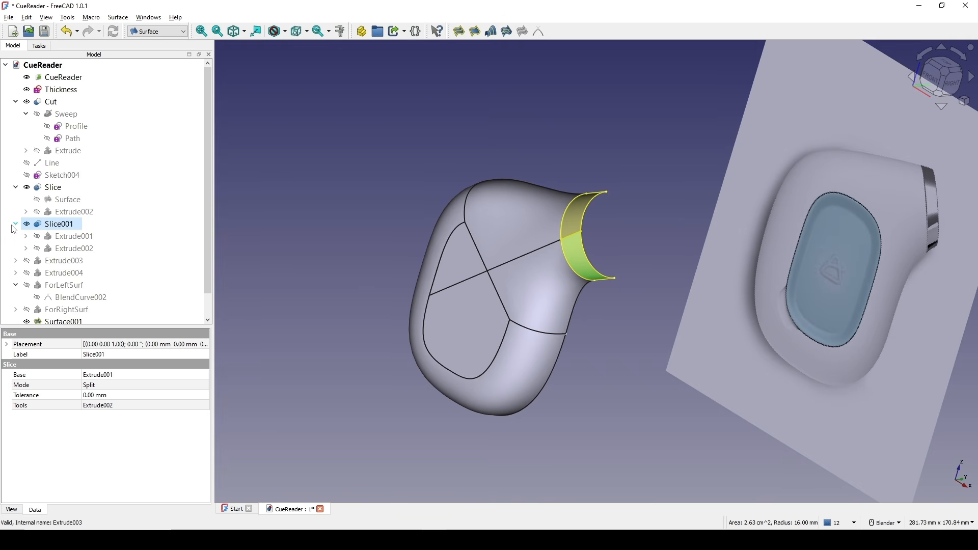
key("space")
left_click(60, 236)
key("space")
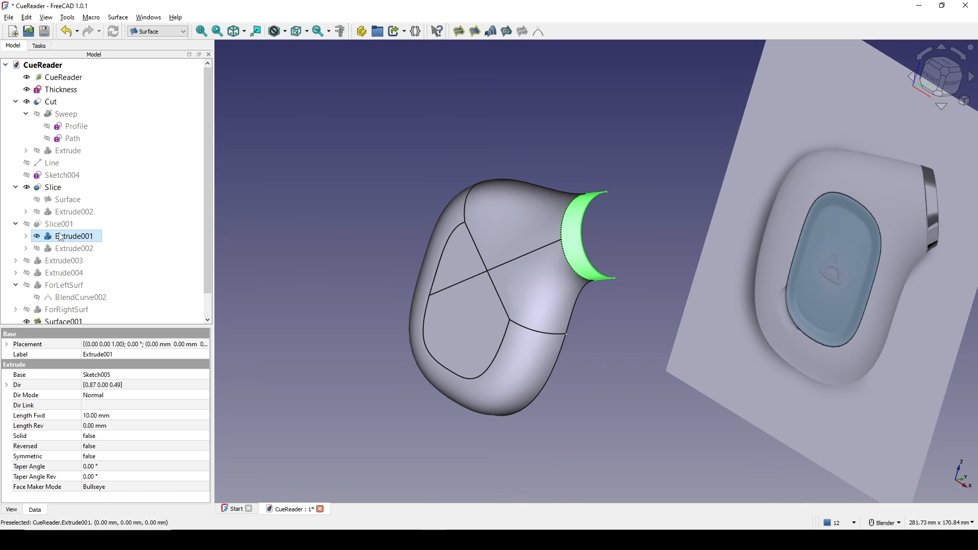
Hide Slice and show its base Surface.
middle_click_drag(585, 298, 670, 300)
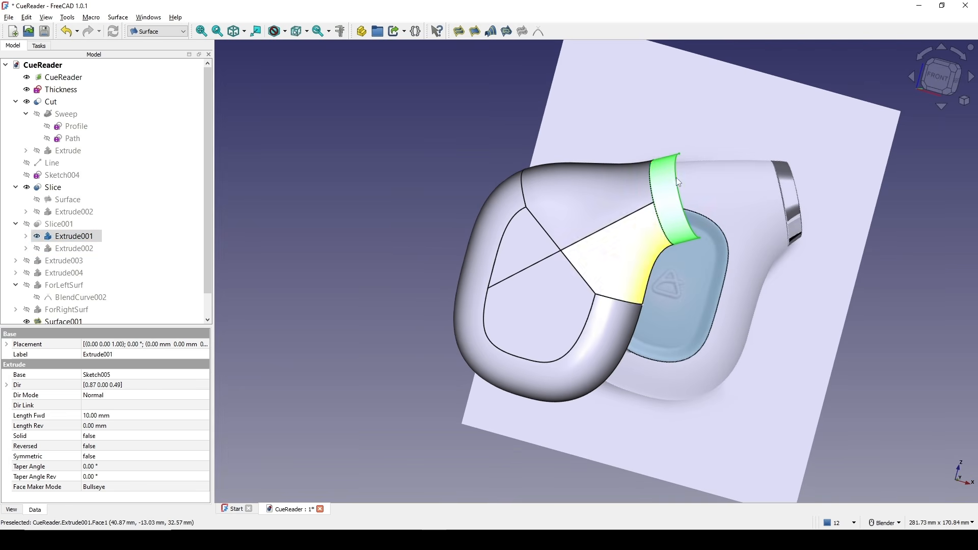
middle_click_drag(740, 273, 675, 236)
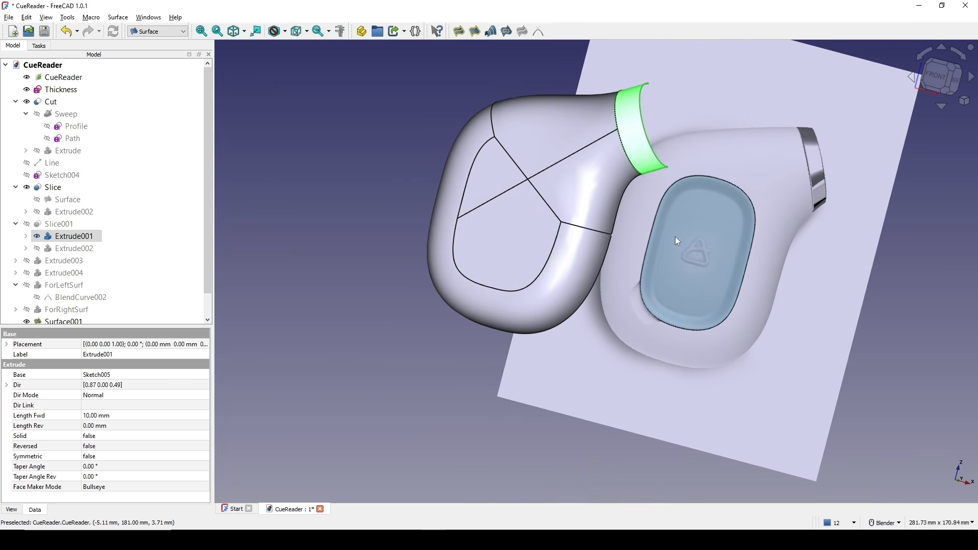
left_click(494, 234)
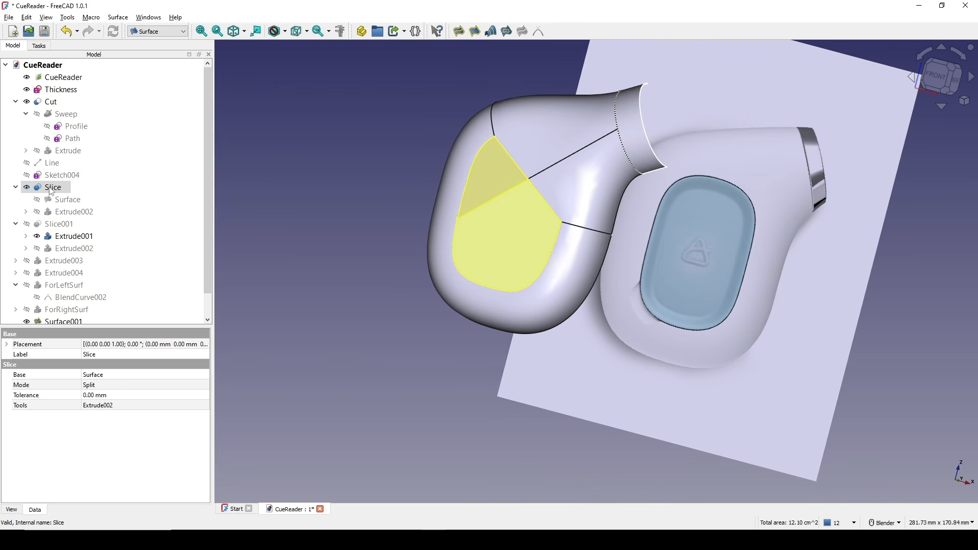
key("space")
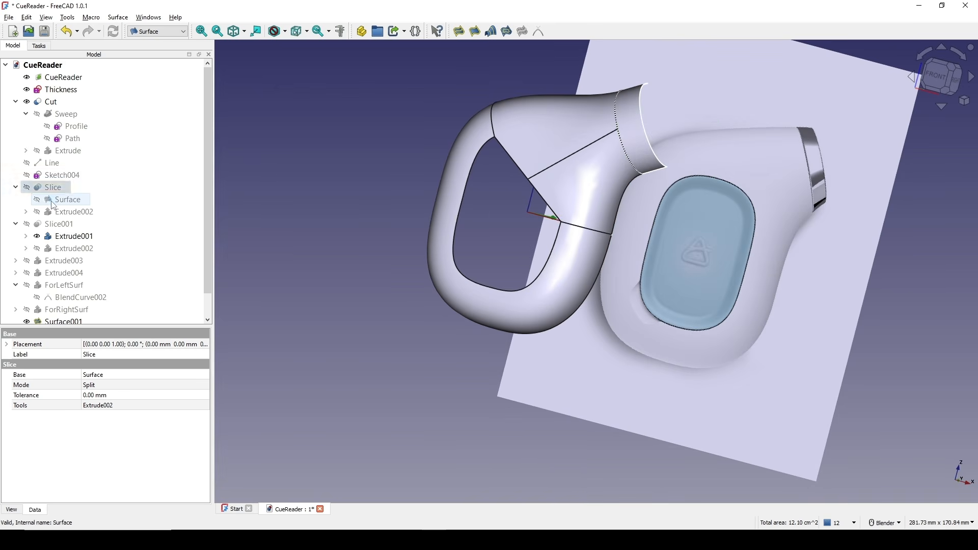
left_click(53, 204)
key("space")
Inspect the joined surface patches of the body from several angles.
mouse_move(401, 224)
middle_mouse_down()
mouse_move(479, 228)
mouse_move(396, 219)
middle_mouse_up()
left_click(630, 196)
middle_click_drag(631, 196, 677, 216)
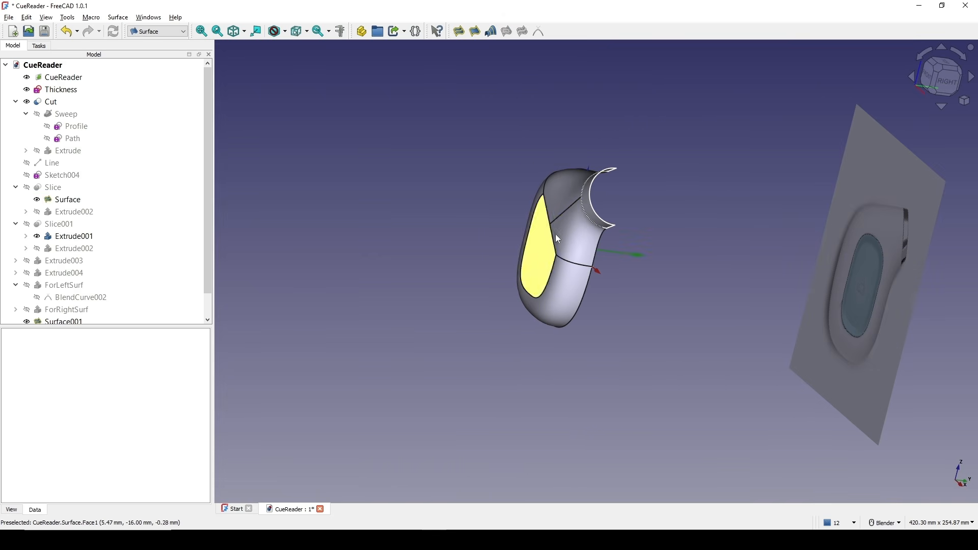
middle_click_drag(565, 212, 528, 220, "shift")
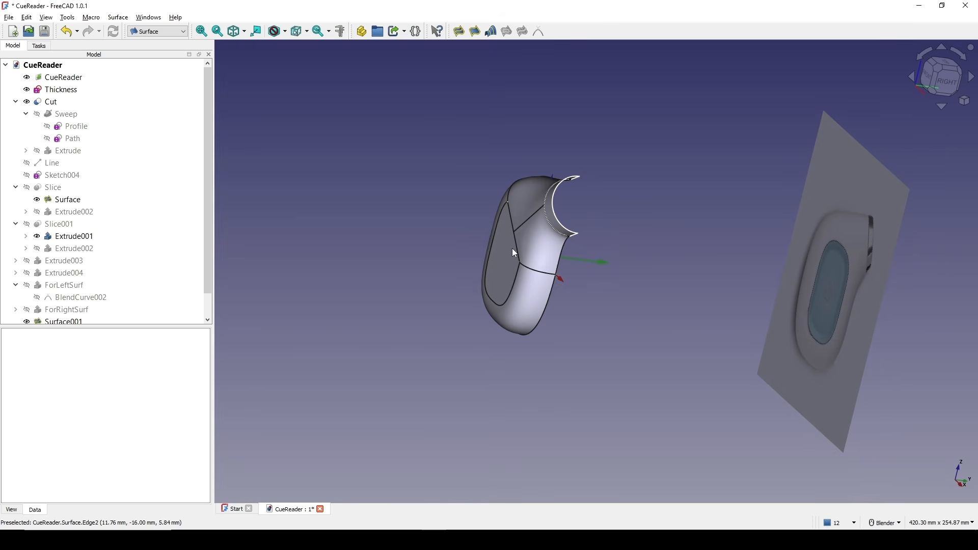
left_click(512, 255)
left_click(529, 290, "ctrl")
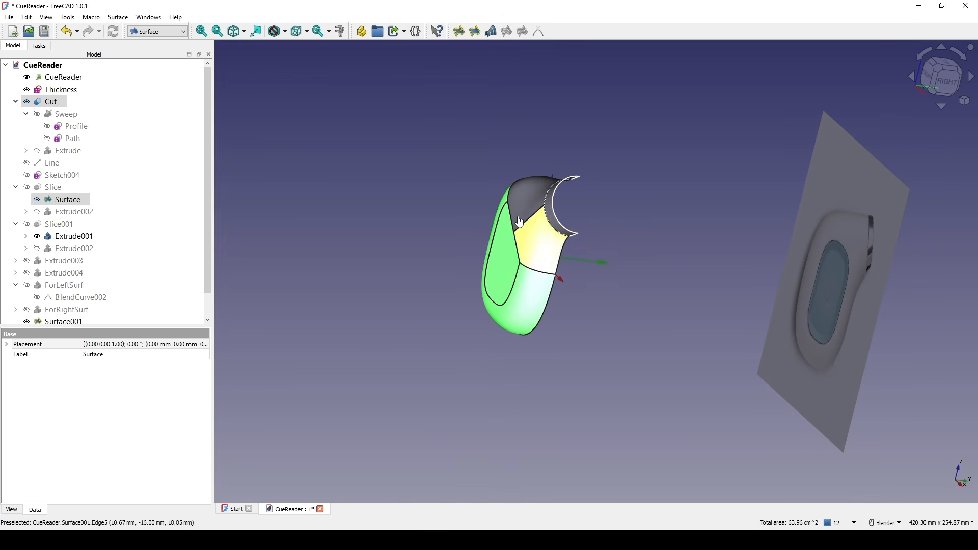
left_click(519, 222, "ctrl")
scroll(631, 213, "up", 6)
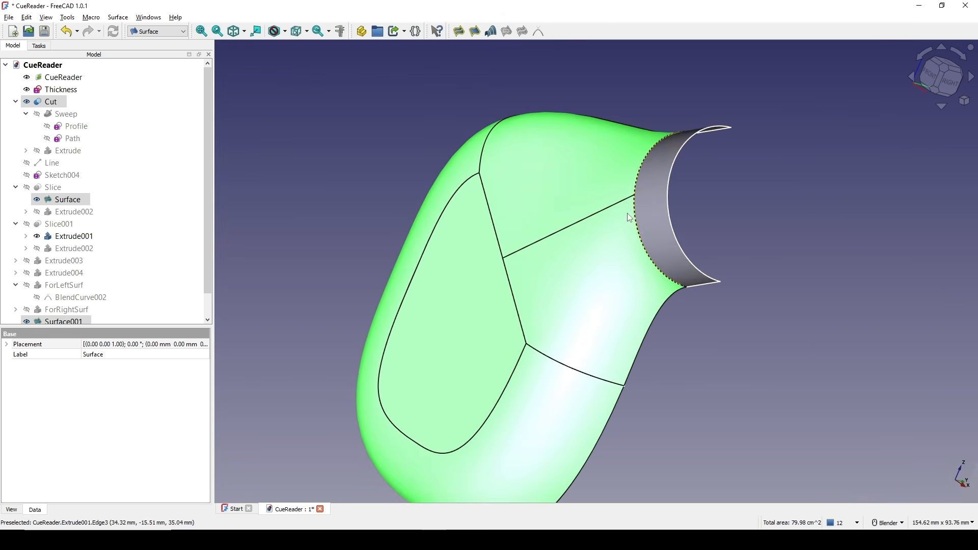
left_click(649, 213, "ctrl")
scroll(630, 215, "down", 4)
mouse_move(627, 214)
middle_mouse_down()
mouse_move(609, 204)
mouse_move(632, 205)
middle_mouse_up()
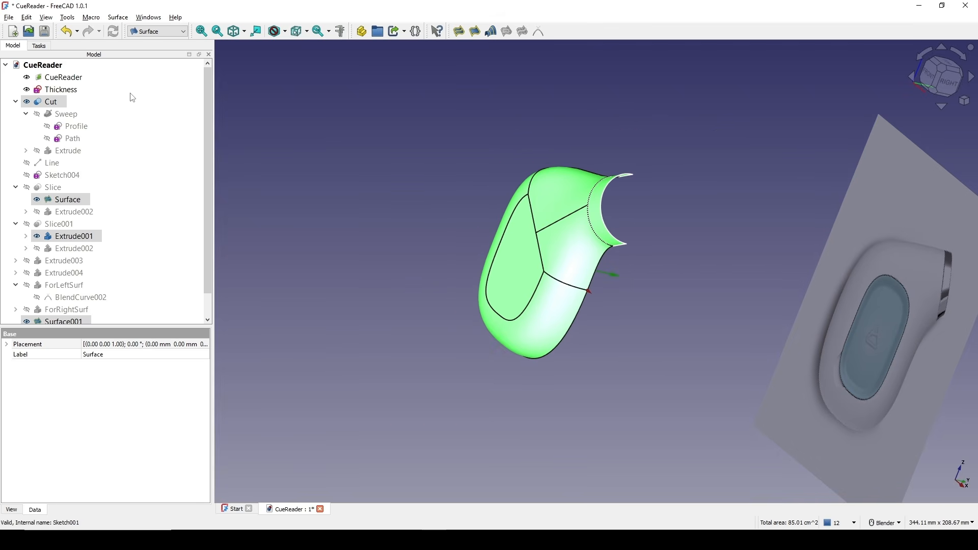
Switch to the Part workbench and mirror the selected body surfaces across the XZ plane.
left_click(165, 35)
left_click(147, 49)
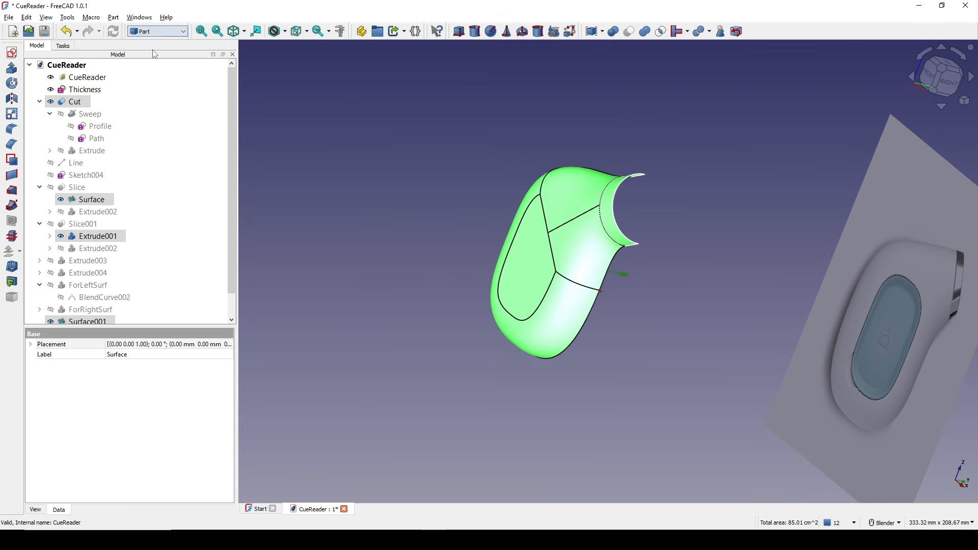
left_click(16, 99)
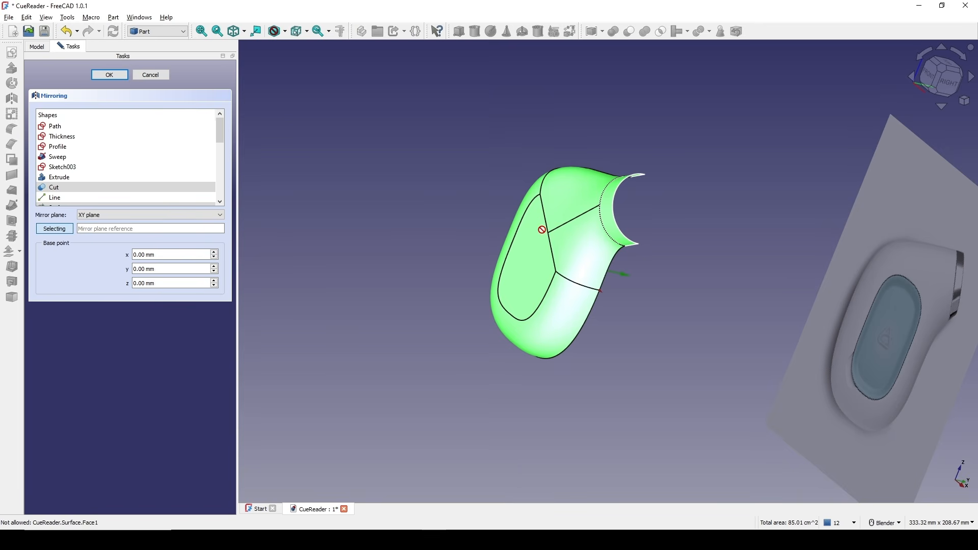
left_click(155, 215)
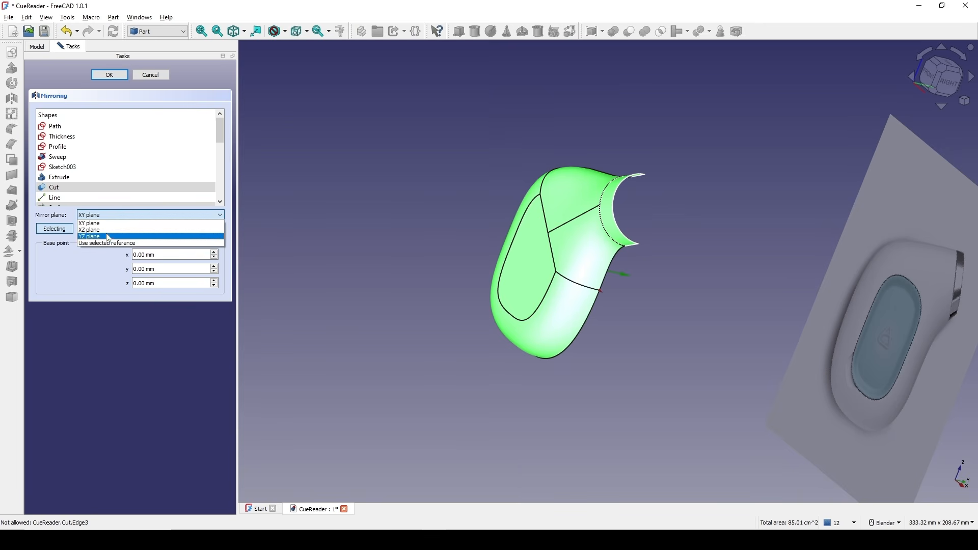
left_click(105, 230)
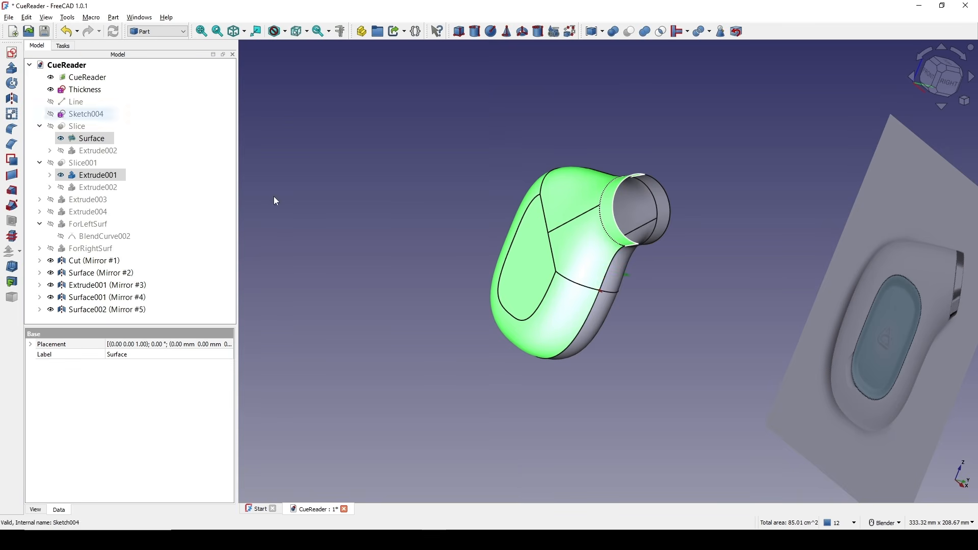
Create a ruled surface between the two circular end edges of the nozzle tube.
middle_click_drag(598, 264, 589, 195)
left_click(702, 232)
scroll(703, 232, "up", 3)
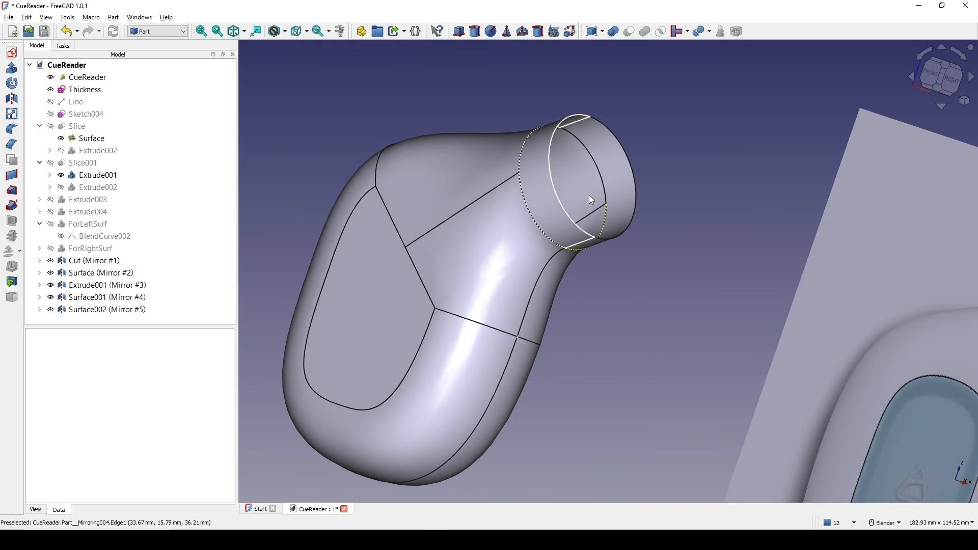
left_click(557, 181)
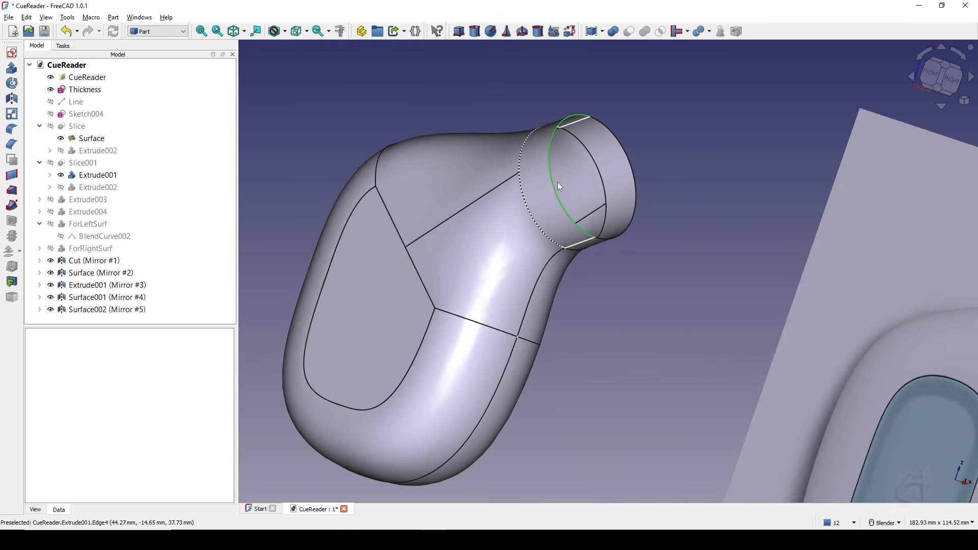
left_click(634, 187, "ctrl")
scroll(659, 213, "down", 3)
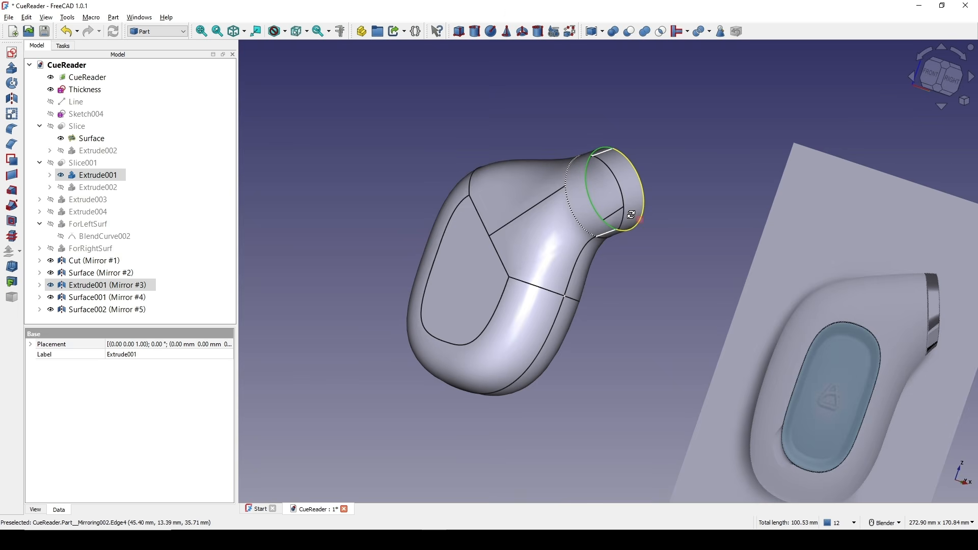
middle_click_drag(630, 215, 612, 215)
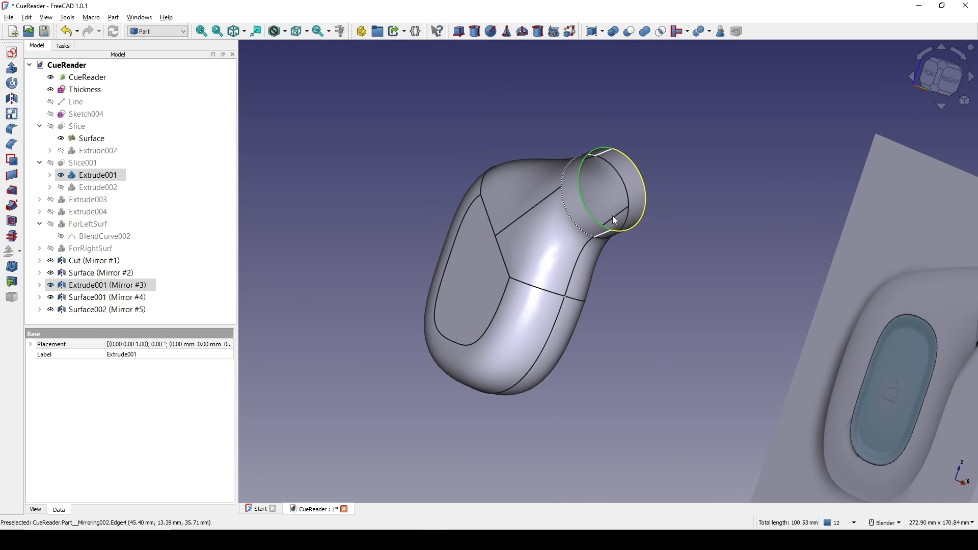
left_click(11, 174)
middle_click_drag(438, 285, 374, 299)
middle_click_drag(655, 319, 672, 292)
left_click(645, 306)
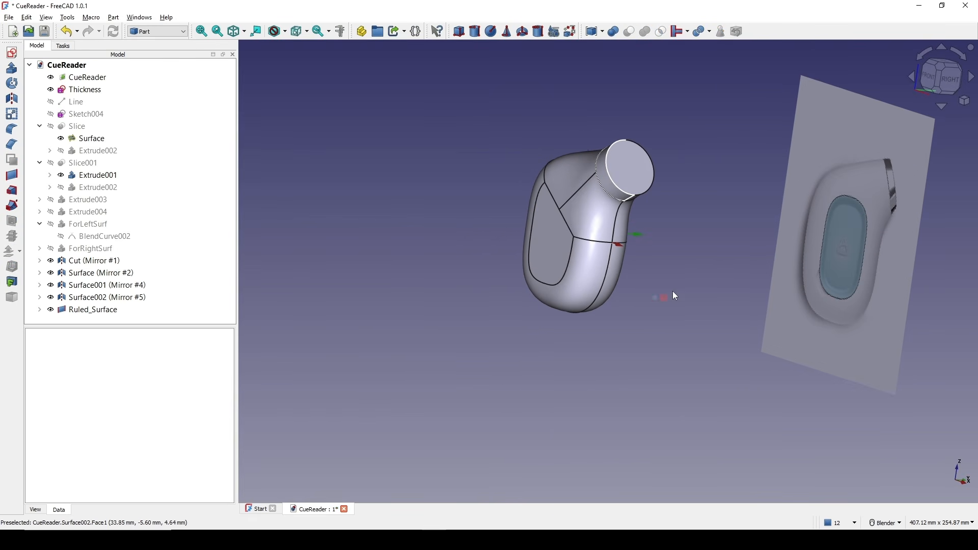
Switch to the Curves workbench, select all the body faces, and build a parametric solid from them.
left_click(182, 32)
left_click(150, 73)
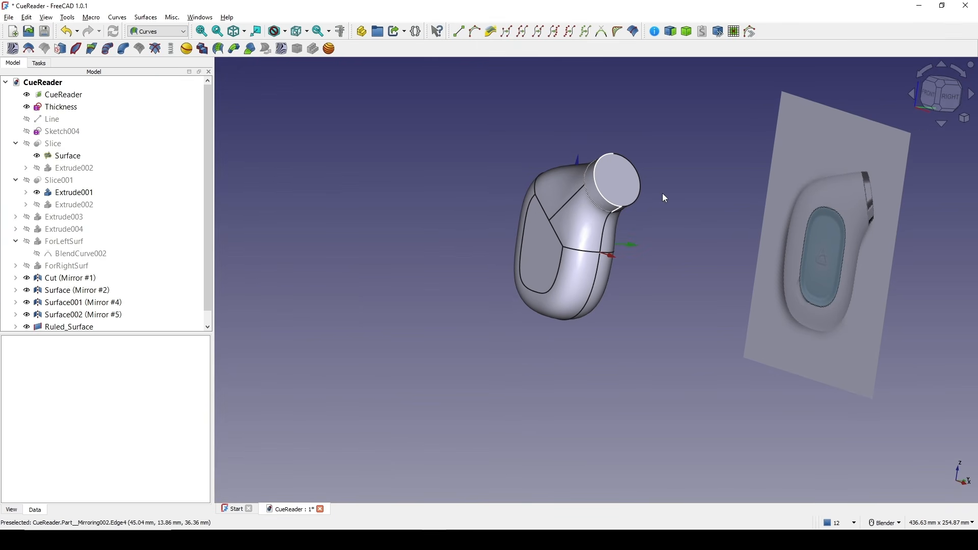
middle_click_drag(664, 198, 507, 214)
key("shift+b")
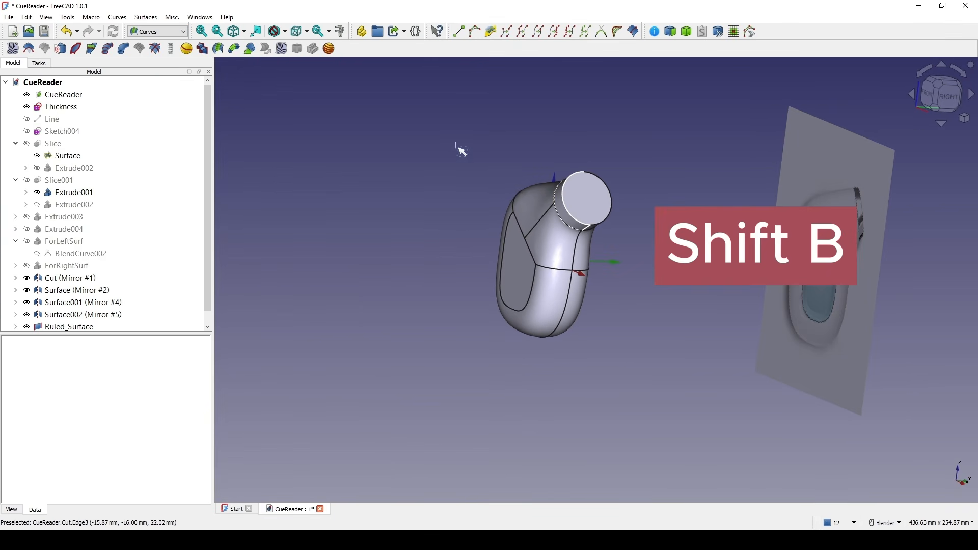
left_click_drag(454, 144, 636, 362)
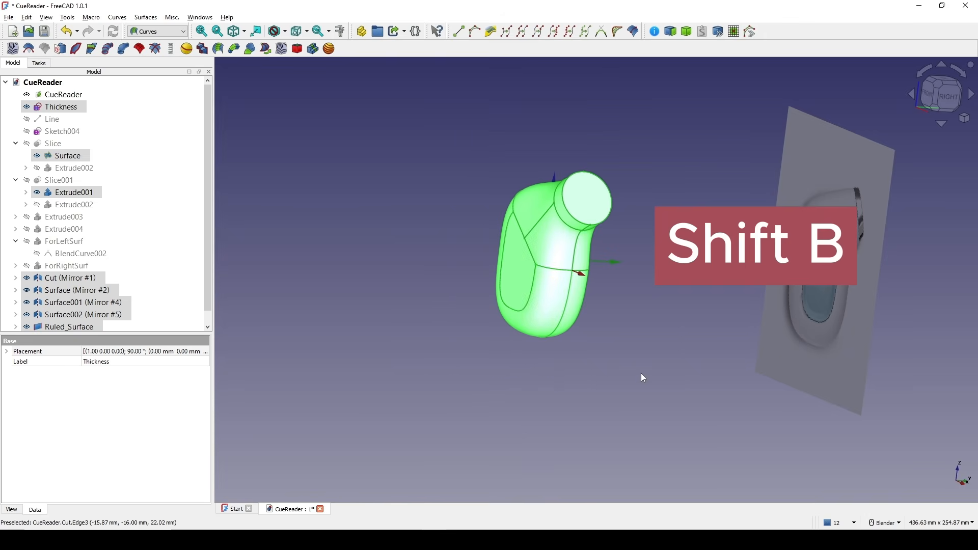
left_click(686, 31)
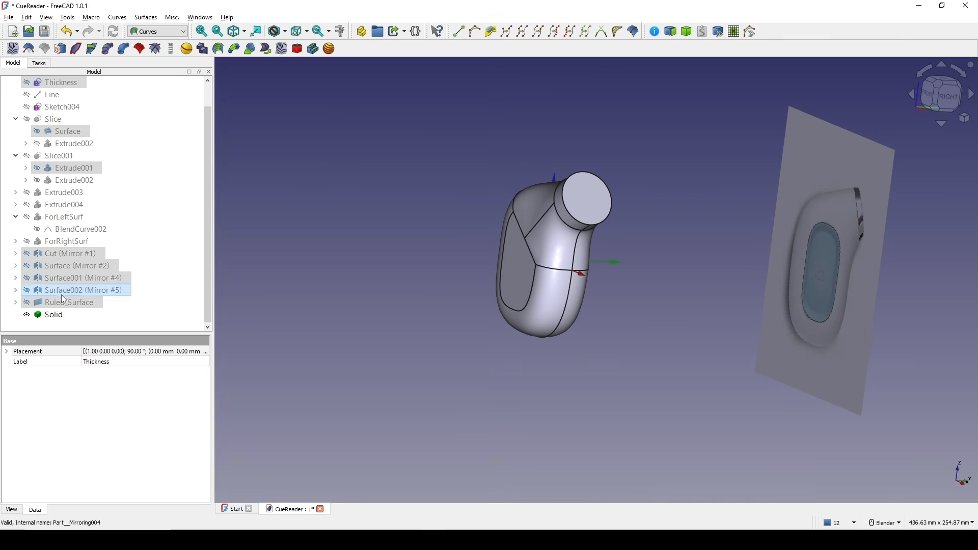
left_click(34, 316)
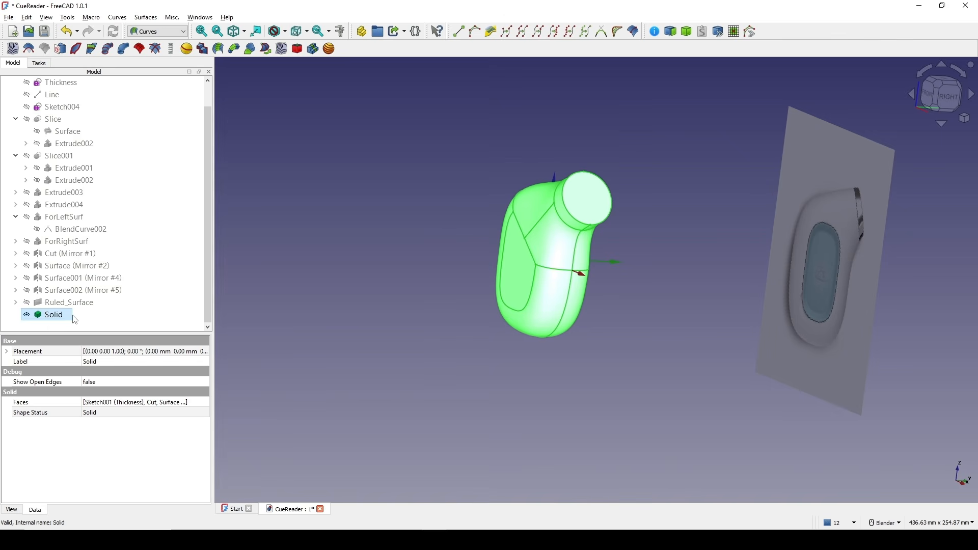
Switch back to the Part workbench and create a new sketch on the XZ plane.
middle_click_drag(568, 272, 647, 331)
middle_click_drag(617, 365, 594, 309)
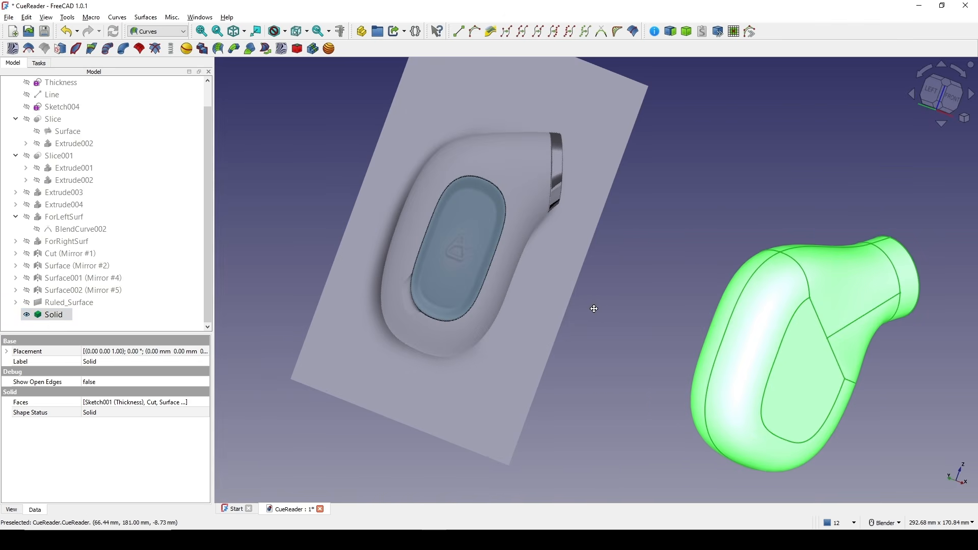
scroll(388, 193, "down", 3)
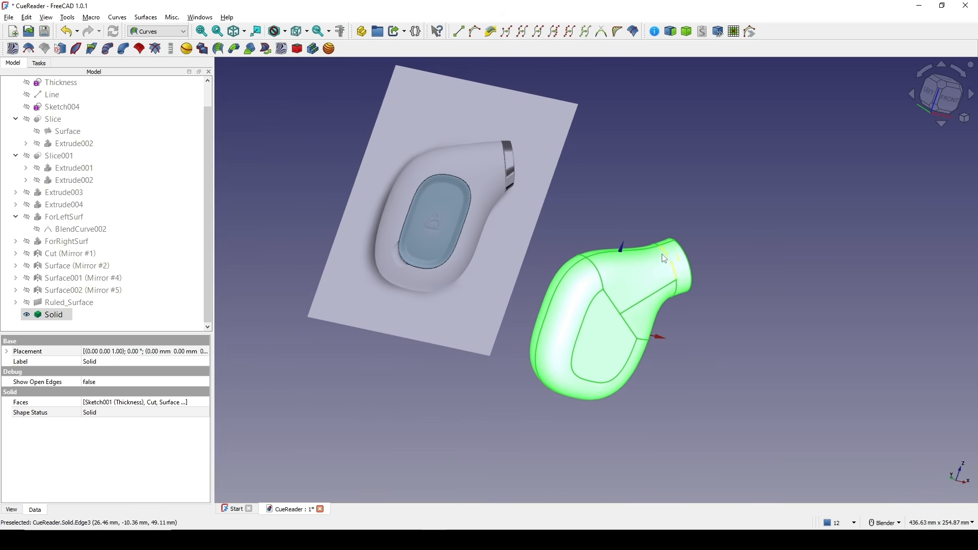
left_click(953, 108)
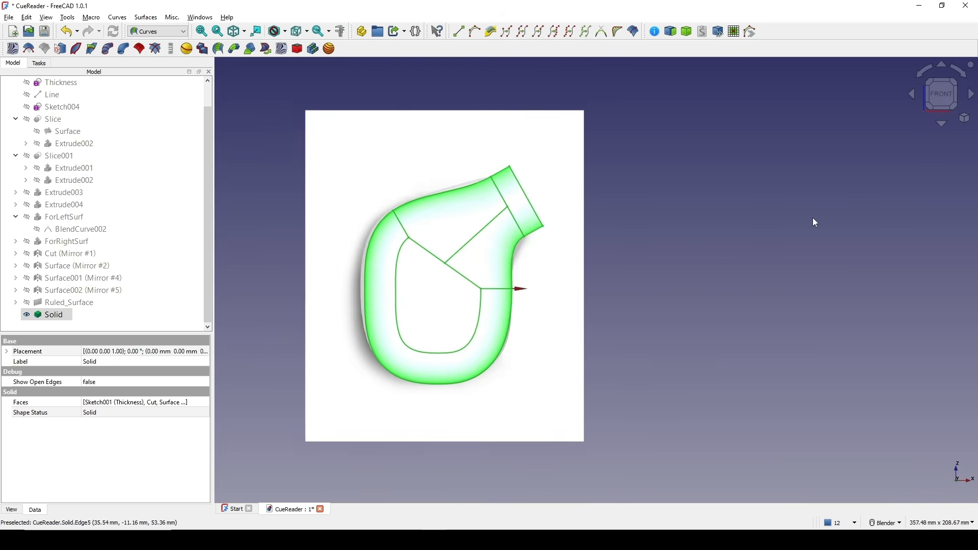
left_click(814, 201)
left_click(175, 33)
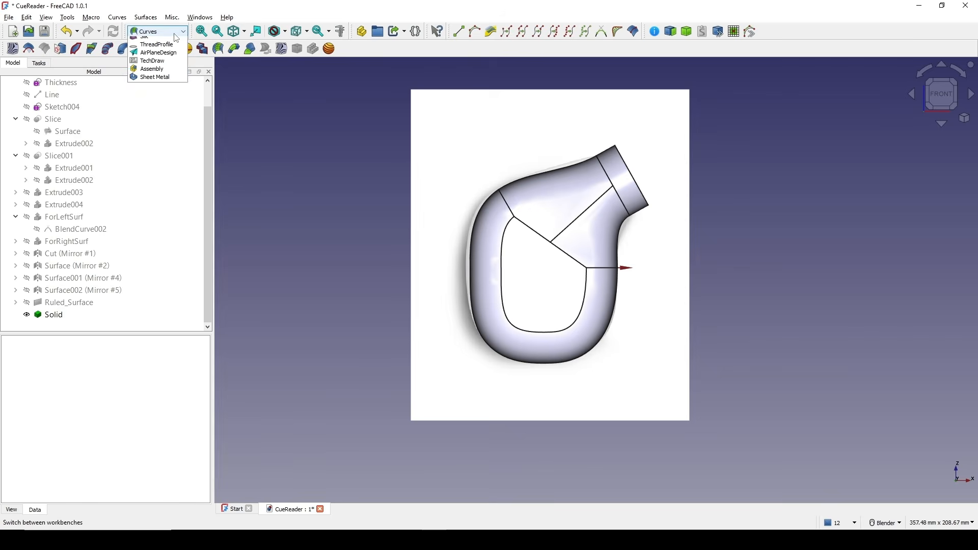
left_click(158, 50)
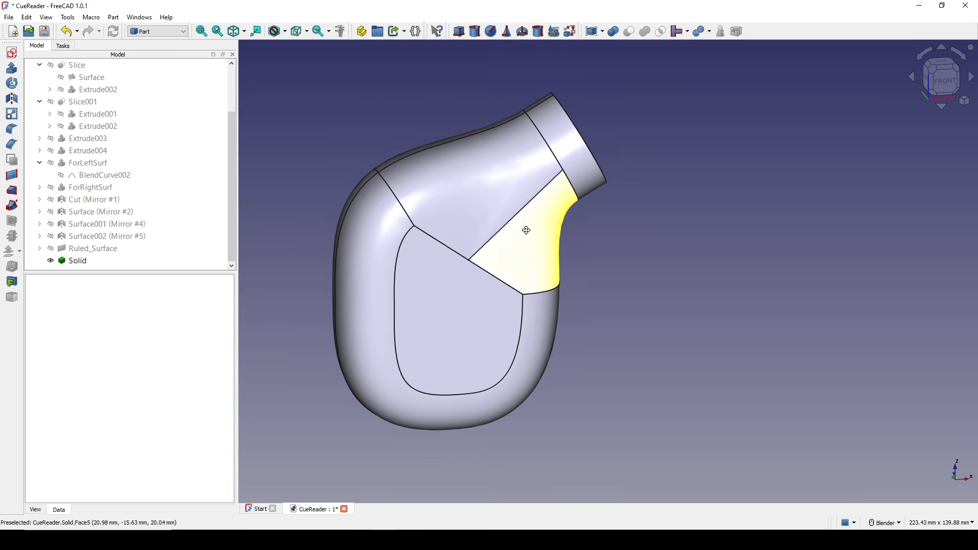
middle_click_drag(643, 213, 656, 209, "shift")
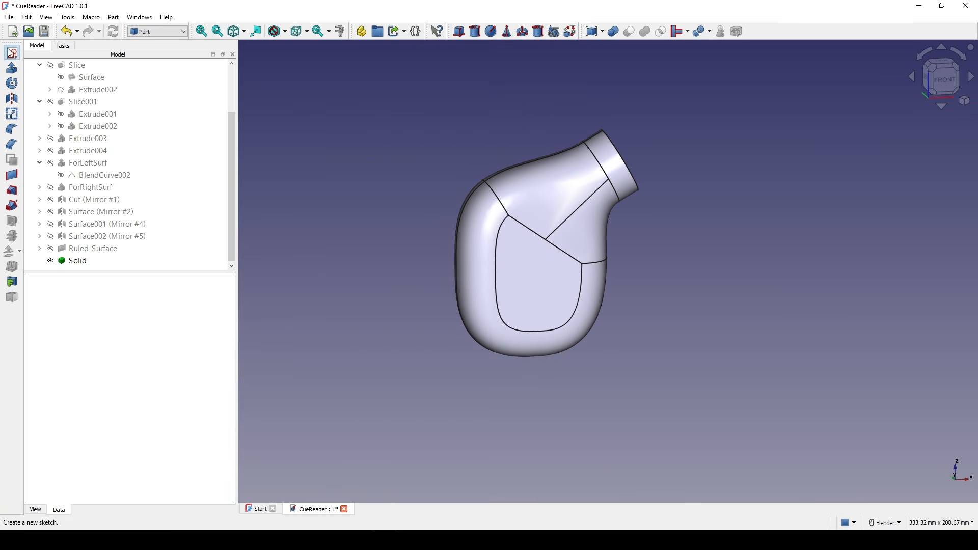
left_click(13, 53)
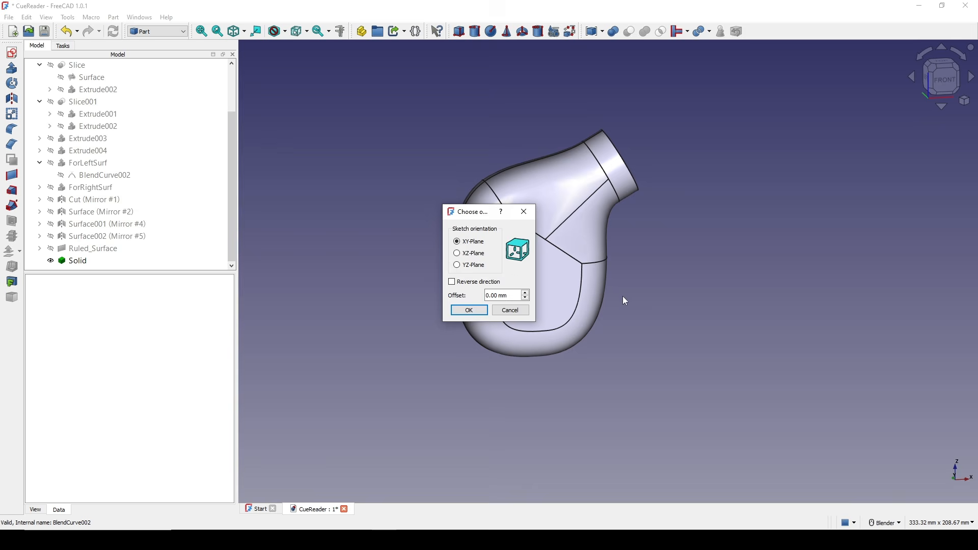
left_click(469, 310)
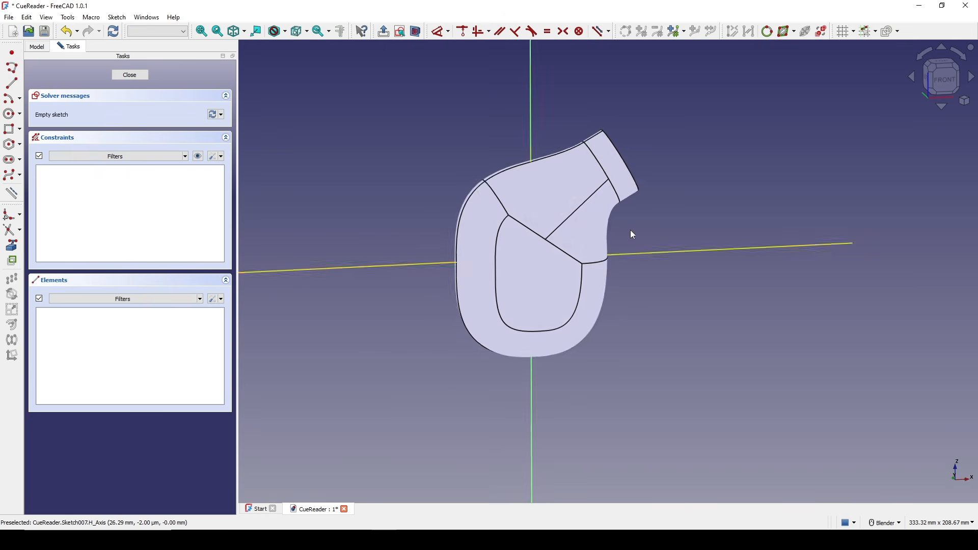
In wireframe display, draw a rounded-corner rectangle over the body's inner side panel and close the sketch.
left_click(293, 34)
left_click(288, 65)
scroll(582, 275, "up", 3)
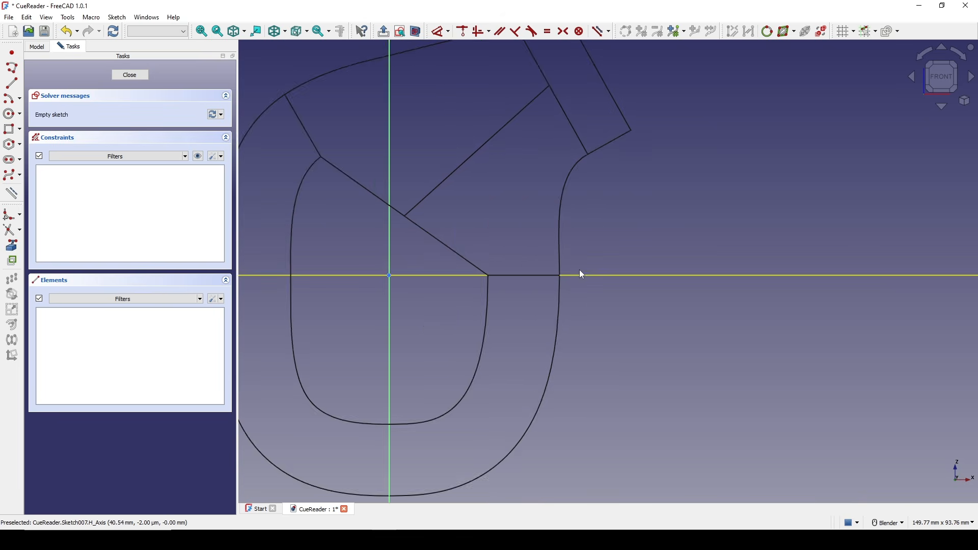
scroll(582, 275, "down", 2)
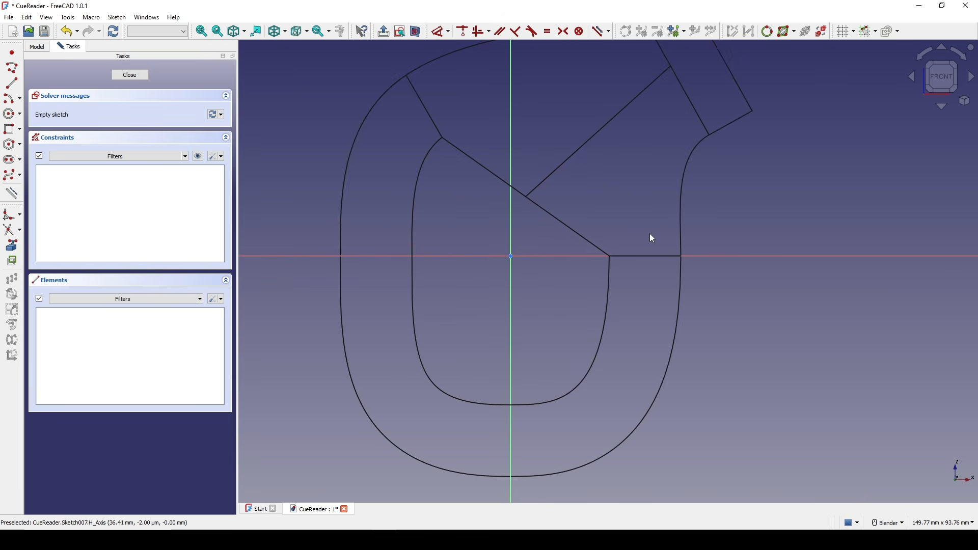
left_click(19, 132)
left_click(61, 150)
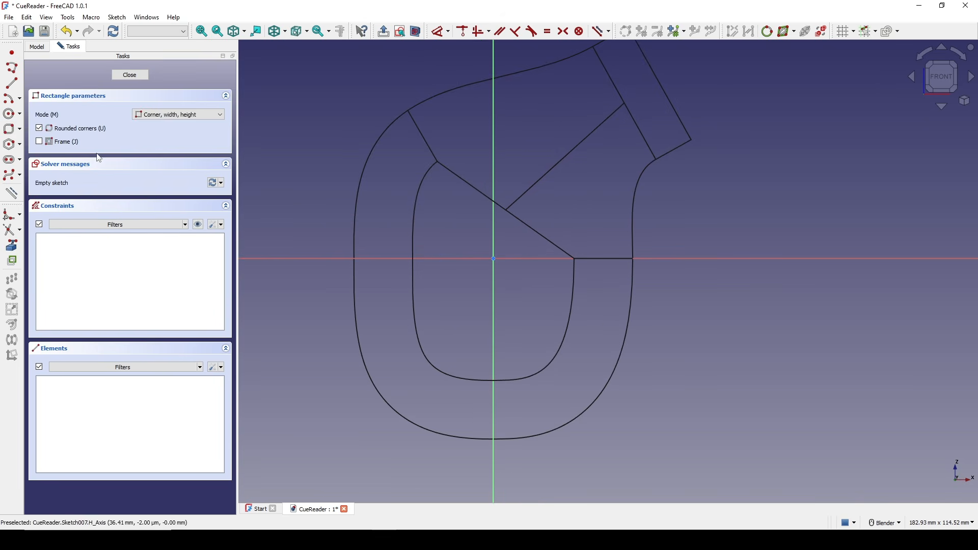
scroll(366, 155, "down", 5)
left_click(370, 133)
left_click(480, 295)
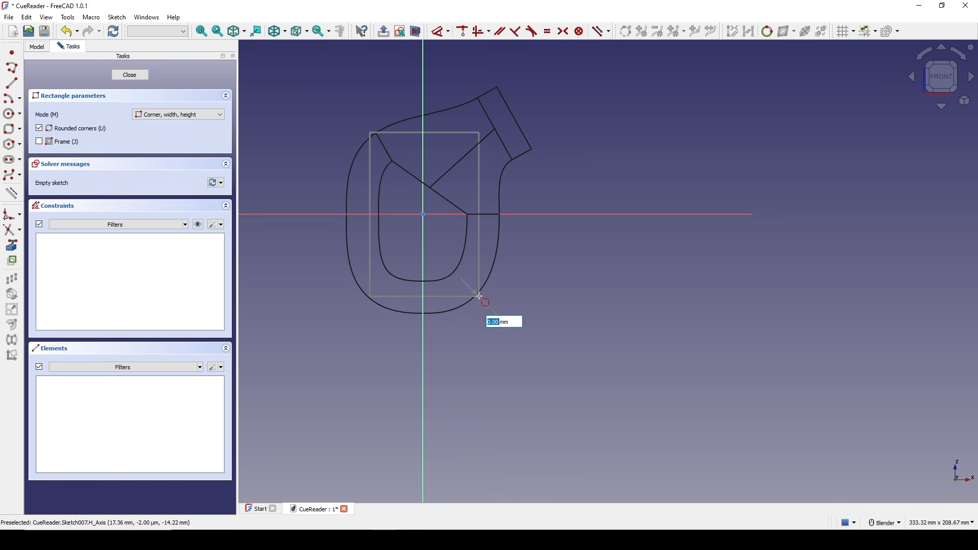
left_click(465, 282)
scroll(466, 237, "up", 1)
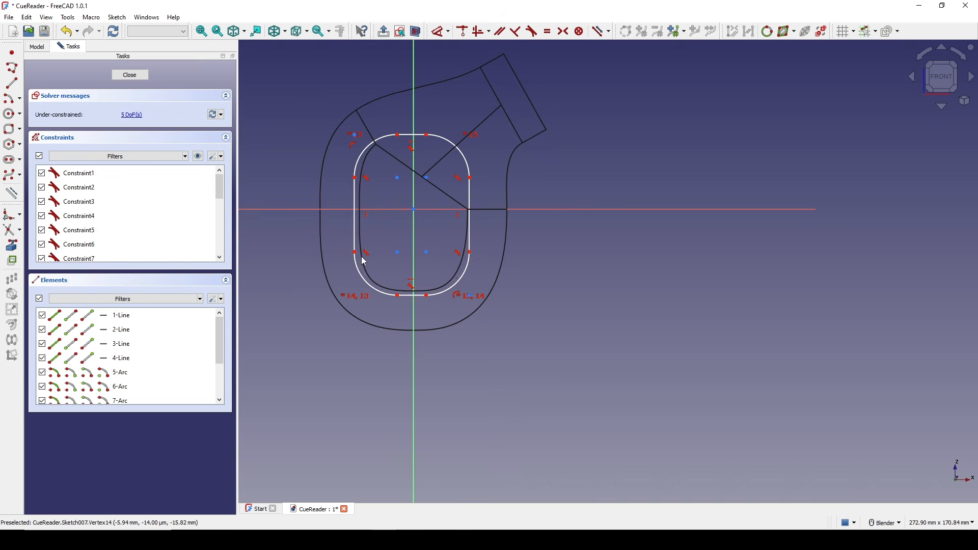
scroll(456, 249, "up", 4)
scroll(457, 248, "down", 3)
left_click(138, 76)
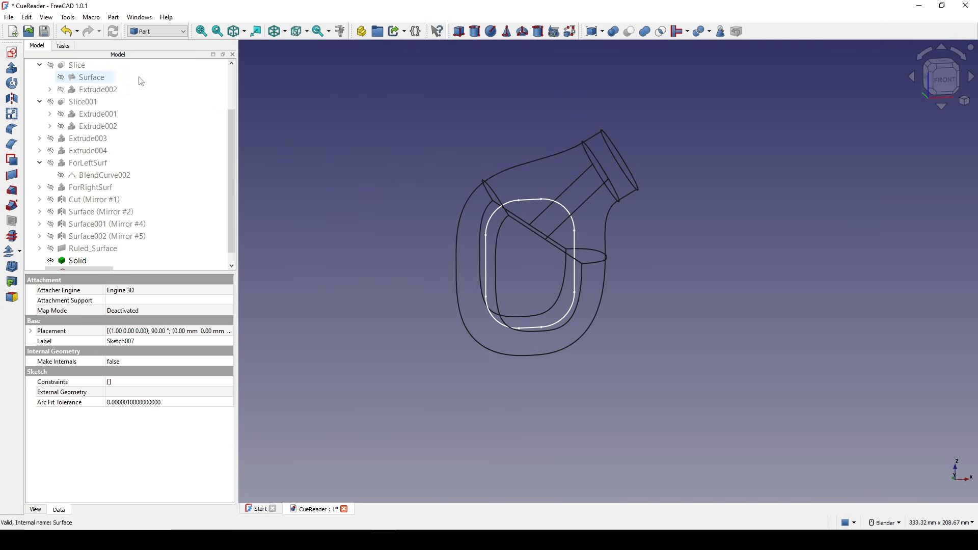
Switch the draw style back to flat lines.
middle_click_drag(606, 244, 583, 244, "shift")
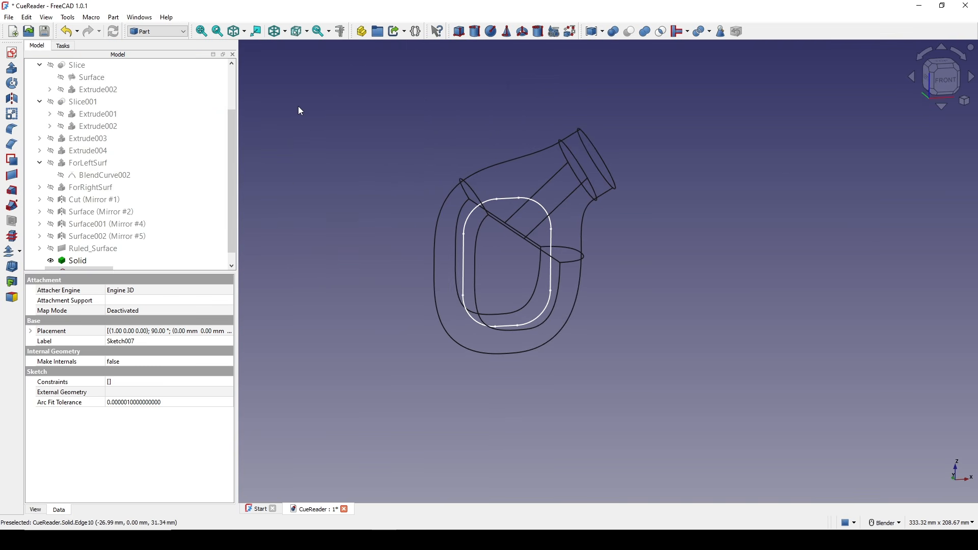
left_click(245, 32)
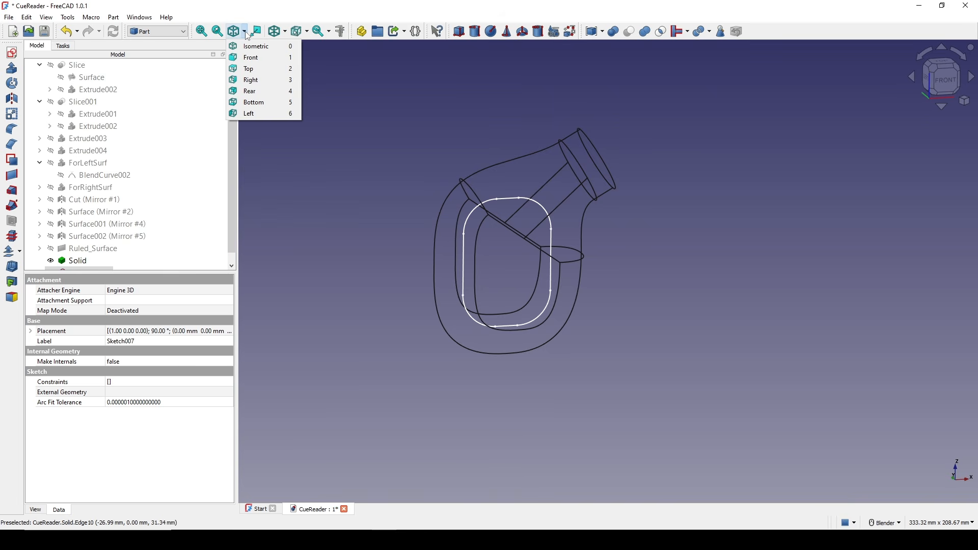
left_click(248, 35)
left_click(285, 36)
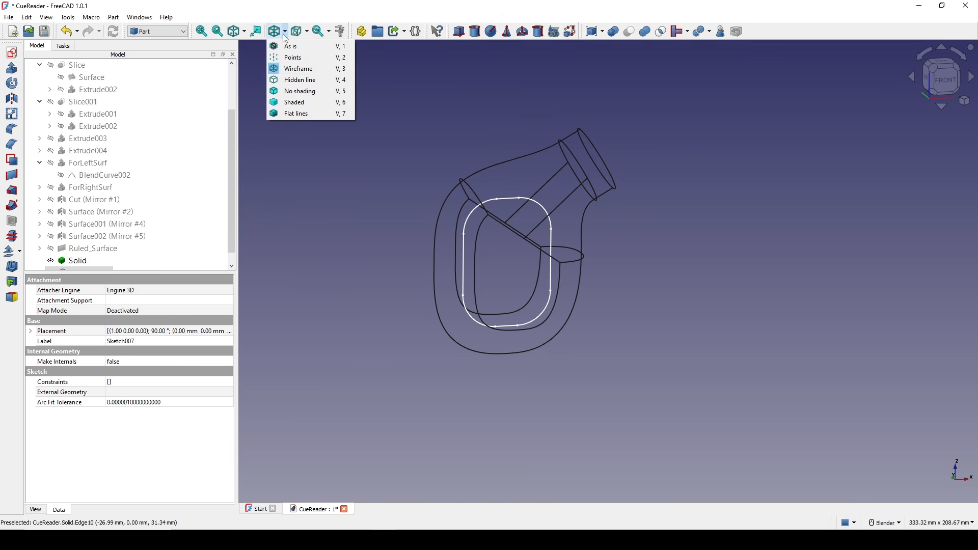
left_click(307, 111)
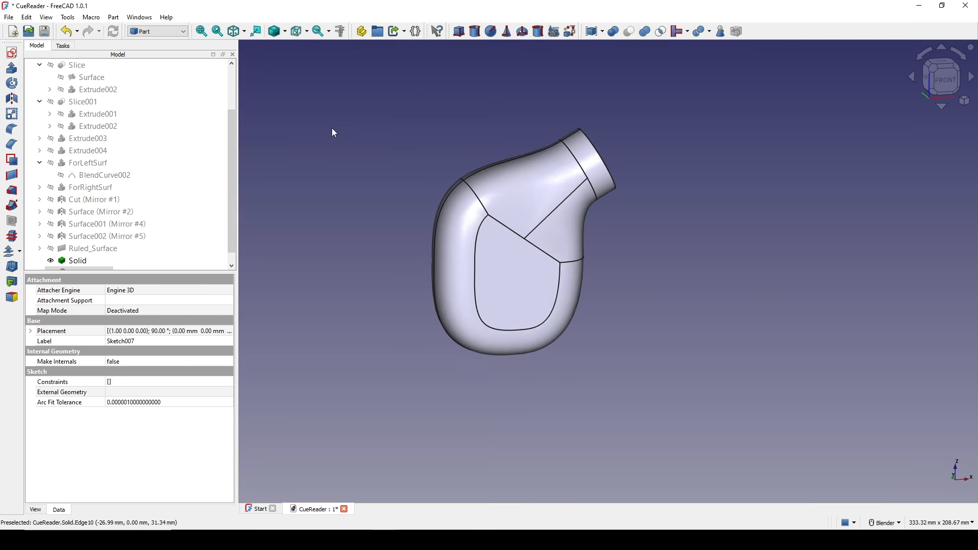
Set Sketch007's placement position y to -20 mm.
middle_click_drag(599, 267, 595, 281)
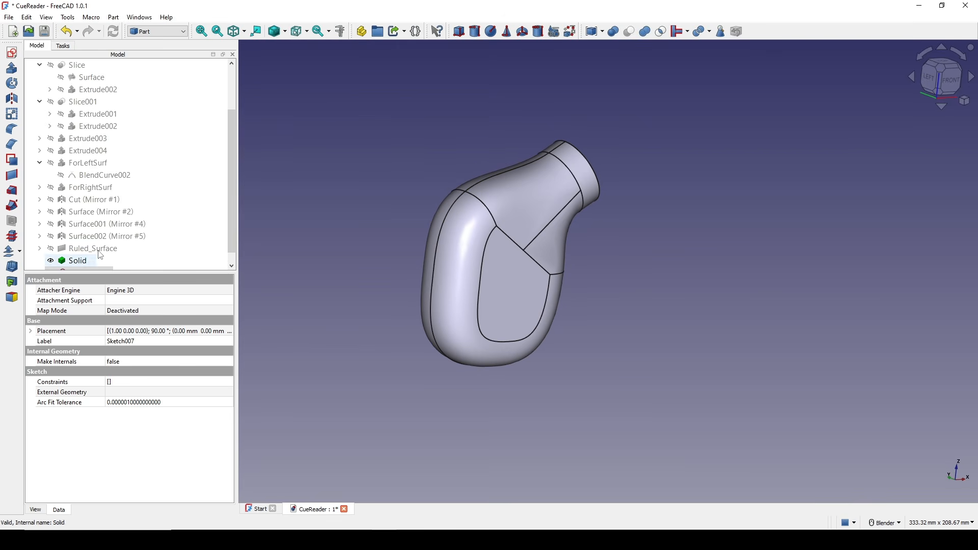
scroll(99, 261, "down", 1)
left_click(31, 331)
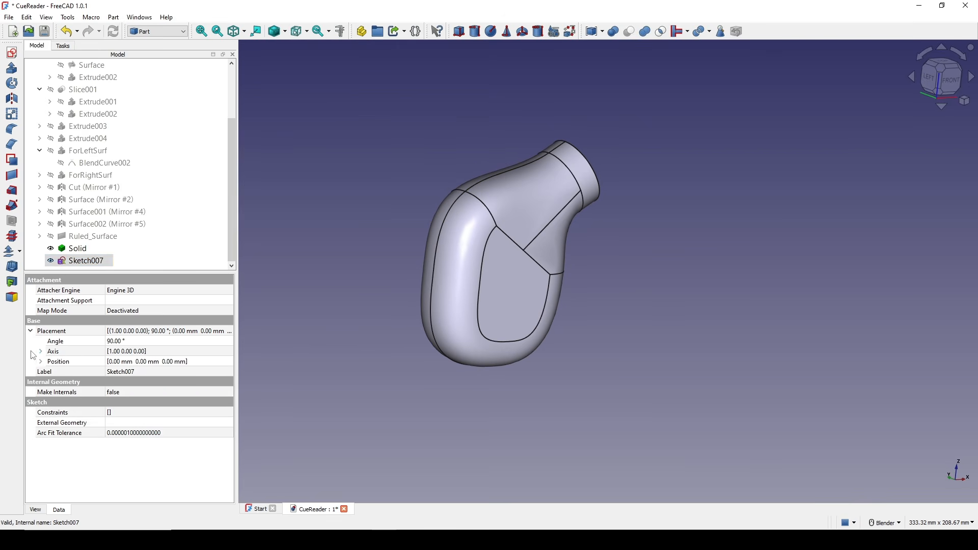
left_click(40, 362)
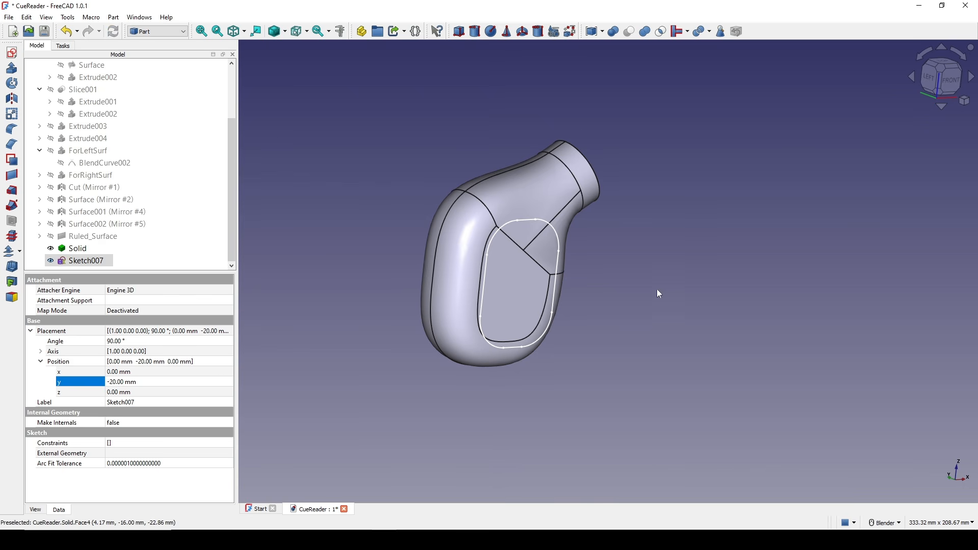
Extrude the rounded-rectangle sketch 20 mm along a custom direction of Y 1.
middle_click_drag(657, 290, 617, 280)
left_click(12, 67)
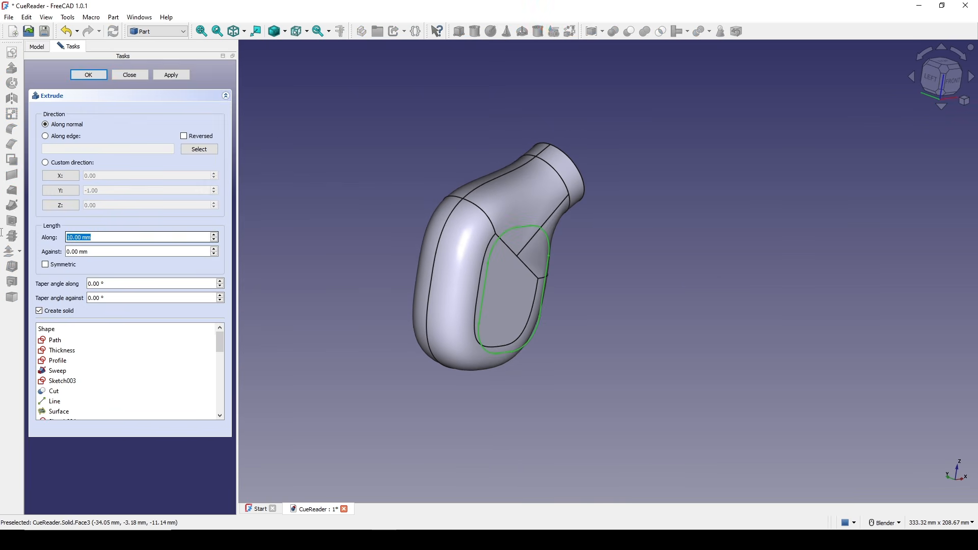
left_click(73, 192)
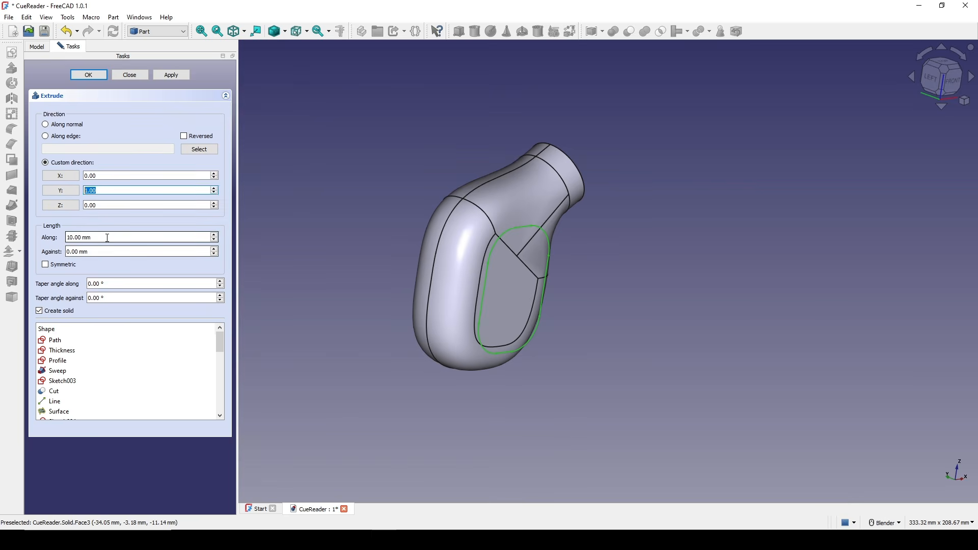
type("20")
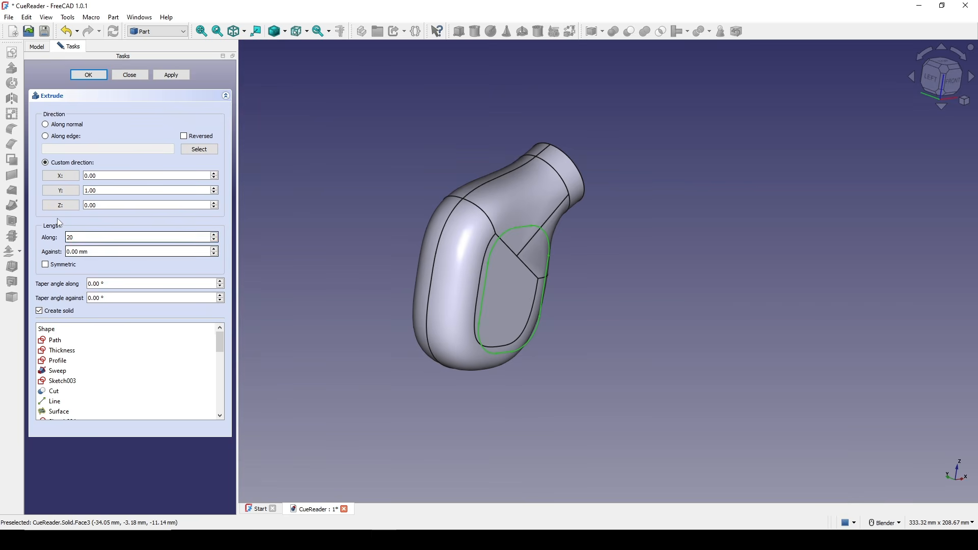
left_click(90, 78)
Hide the body solid to isolate the new extrusion.
middle_click_drag(545, 225, 580, 229)
scroll(581, 234, "up", 1)
left_click(436, 254)
key("space")
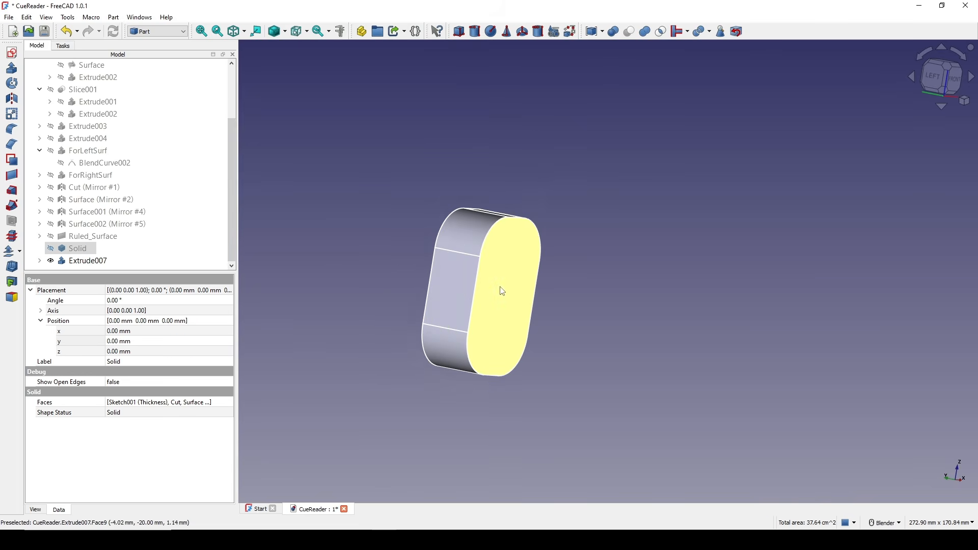
Set the extrusion's forward length to 10 mm.
middle_click_drag(560, 280, 438, 277)
left_click(90, 262)
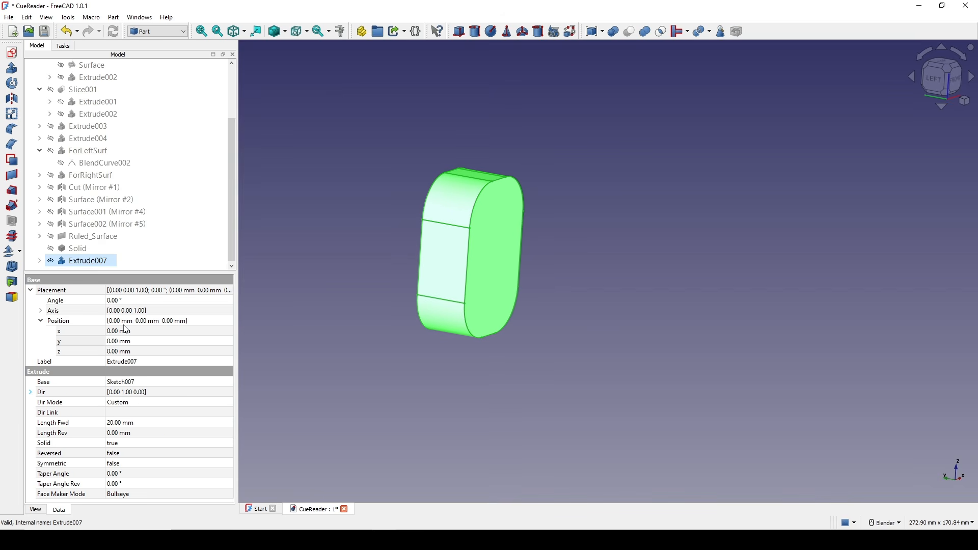
left_click(134, 423)
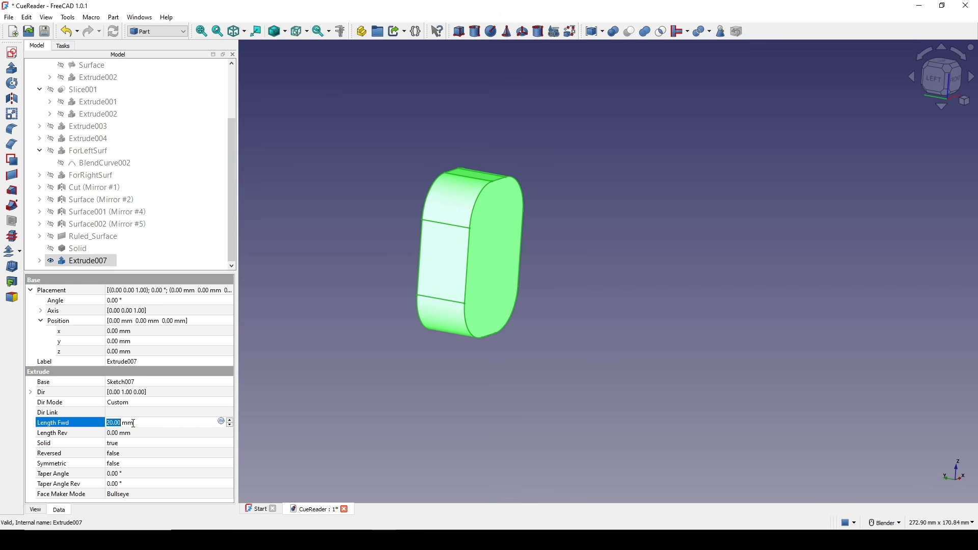
type("1")
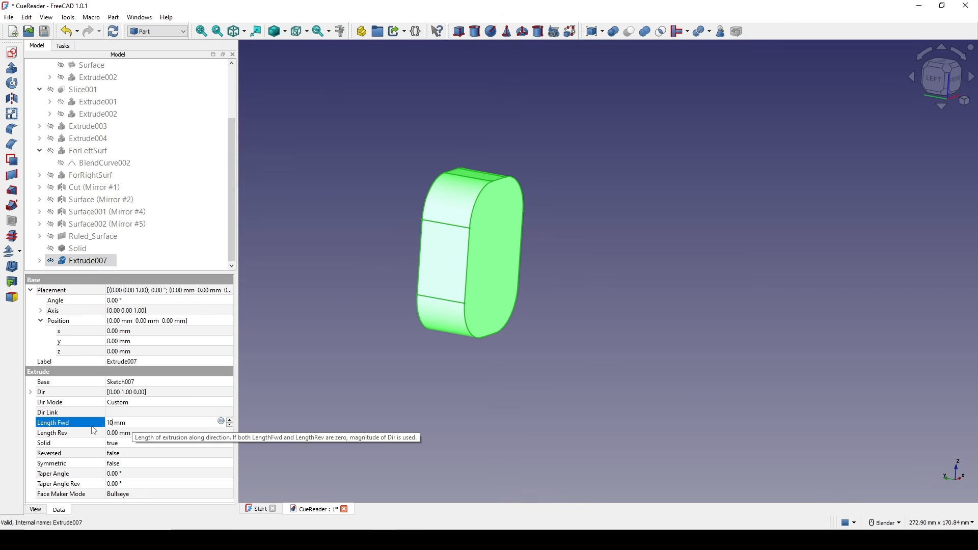
key("Return")
Chamfer the extruded panel's outer face edge by 5 mm.
middle_click_drag(465, 292, 534, 286)
scroll(547, 295, "up", 1)
left_click(491, 279)
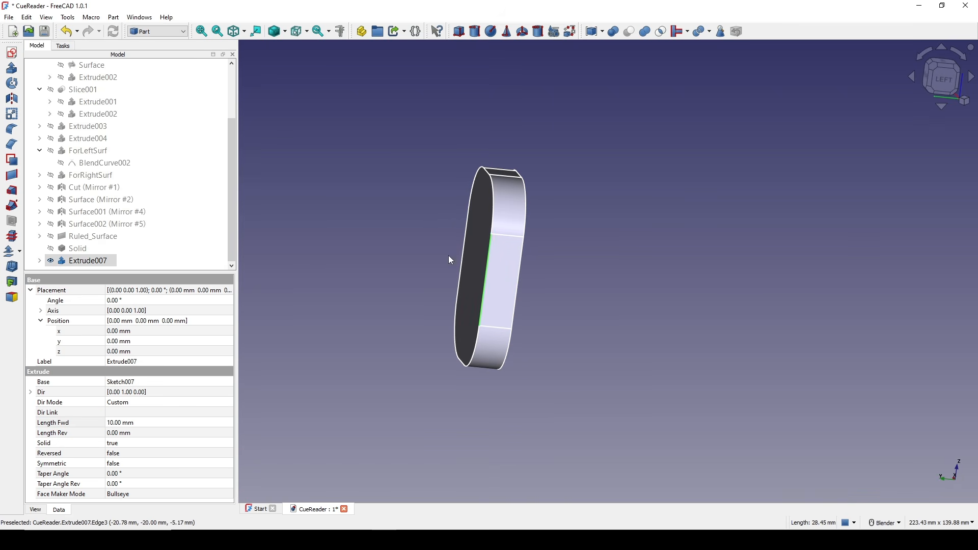
left_click(11, 144)
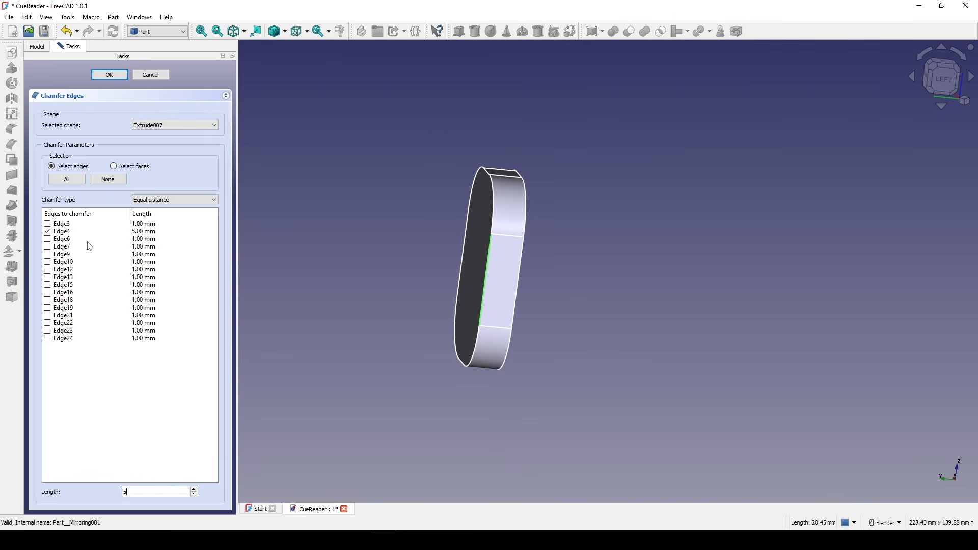
left_click(110, 74)
Show the body solid again and subtract the chamfered panel from it to cut the side recess.
middle_click_drag(529, 284, 431, 282)
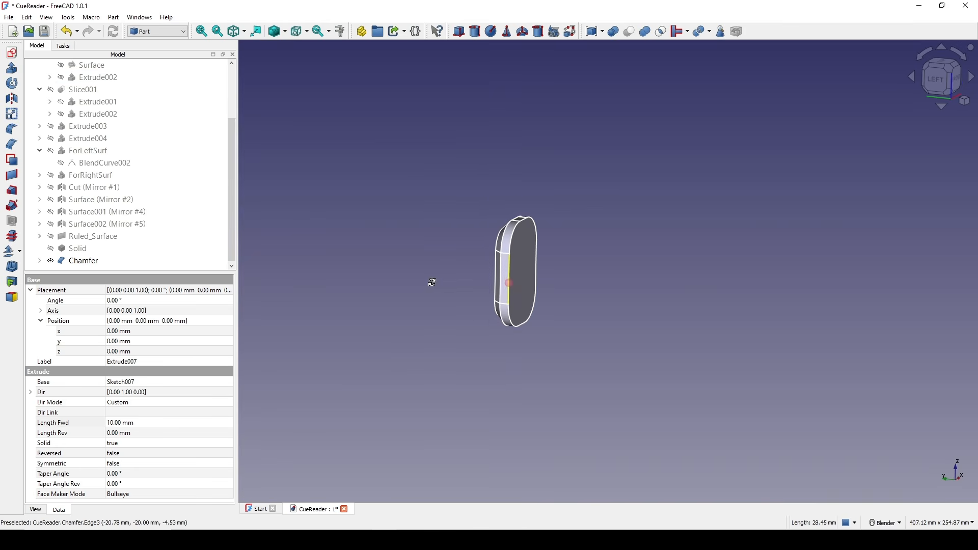
scroll(502, 276, "up", 2)
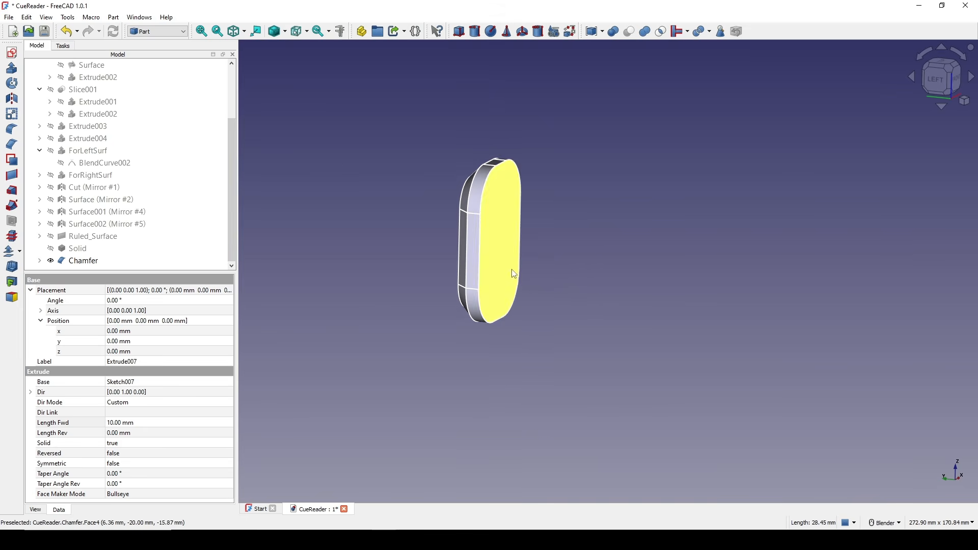
left_click(84, 251)
key("space")
left_click(407, 262)
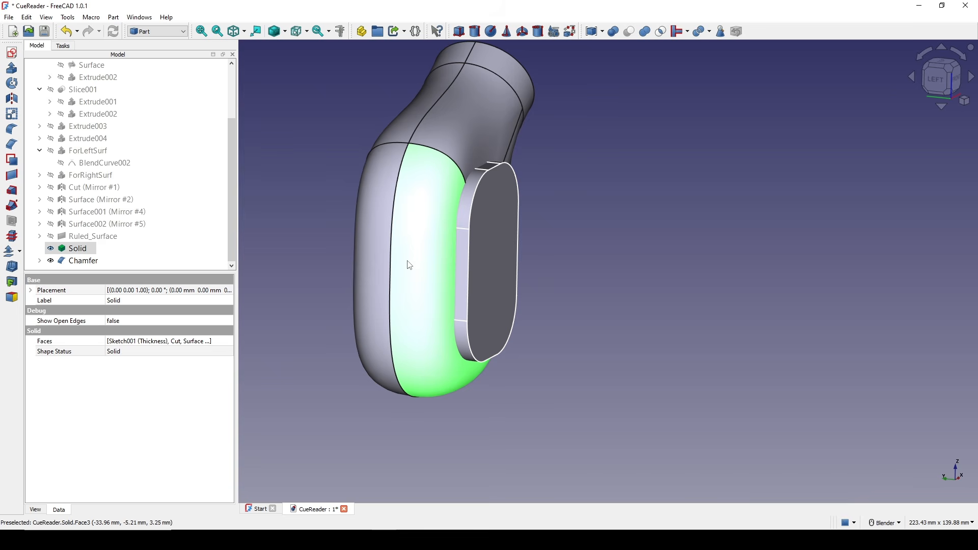
left_click(503, 263, "ctrl")
left_click(630, 32)
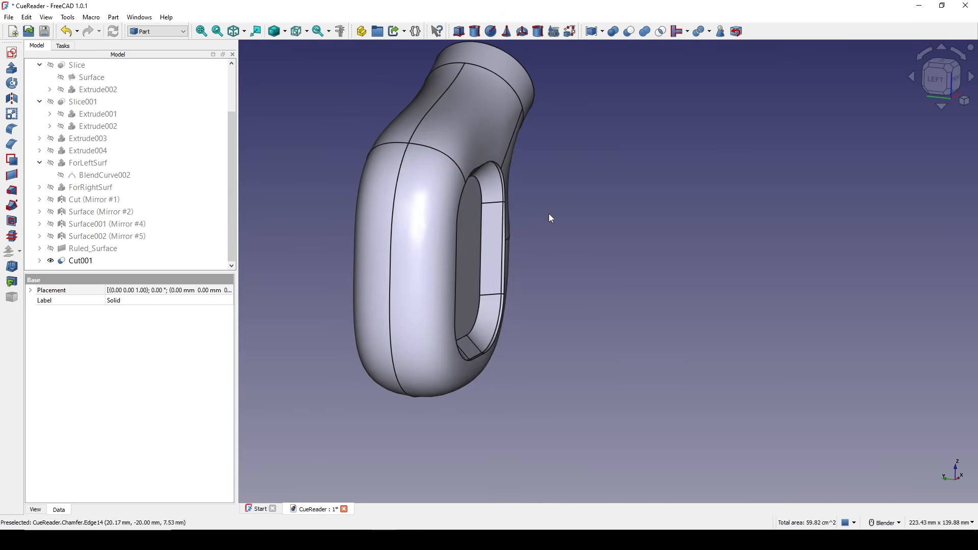
Chamfer the circular edge of the neck opening by 1 mm.
middle_click_drag(513, 272, 489, 265)
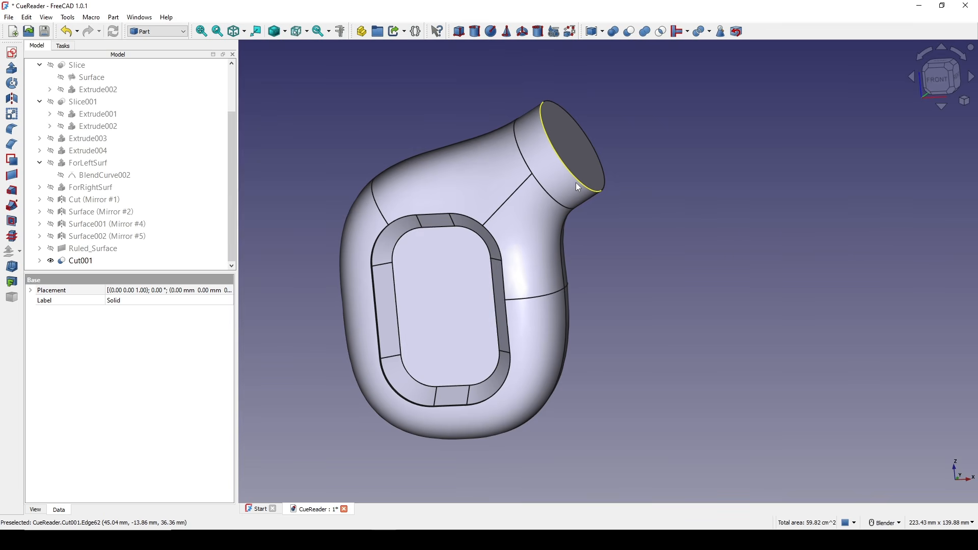
left_click(576, 183)
middle_click_drag(576, 184, 507, 210)
left_click(13, 145)
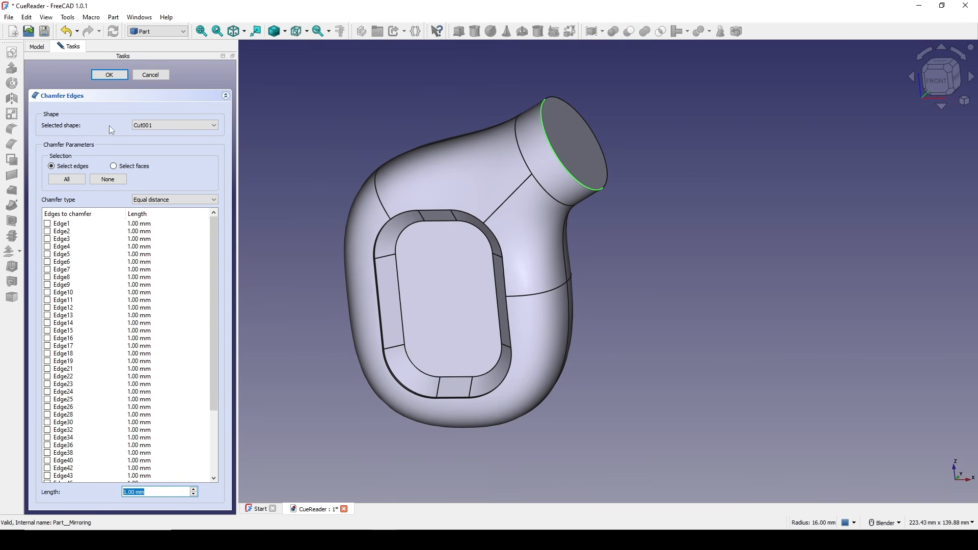
left_click(108, 75)
Fillet a vertical edge inside the side recess with a 1 mm radius.
middle_click_drag(472, 262, 531, 235)
scroll(571, 249, "down", 1)
scroll(547, 251, "up", 2)
left_click(514, 264)
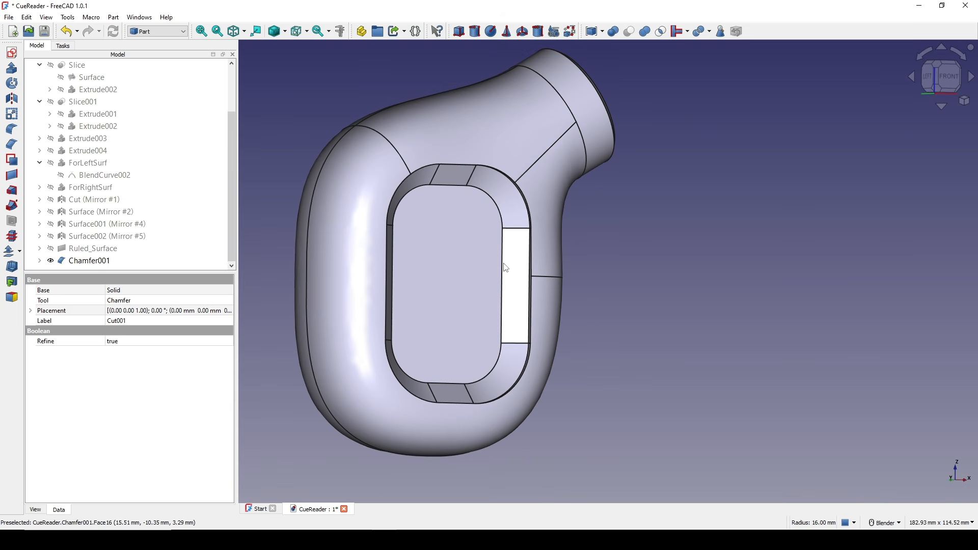
left_click(503, 262)
left_click(12, 130)
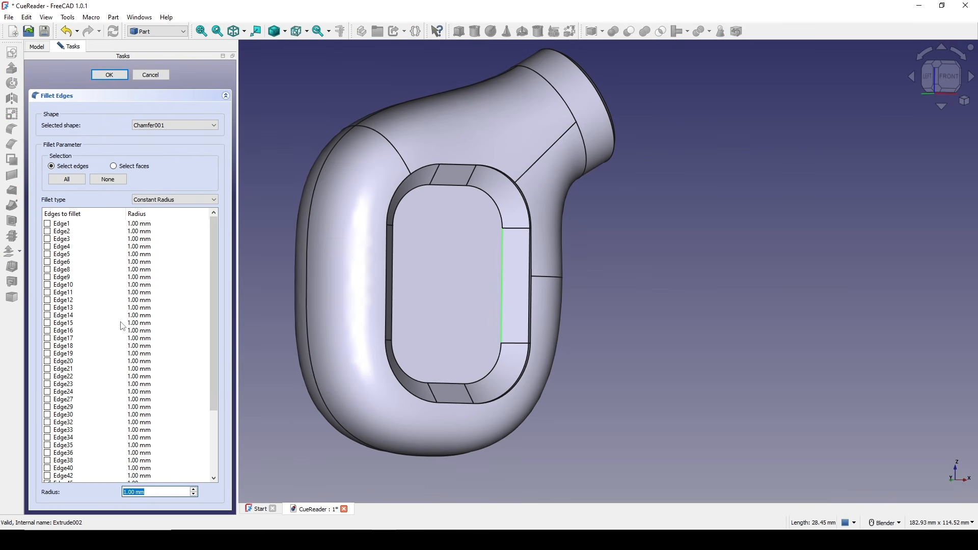
left_click(115, 78)
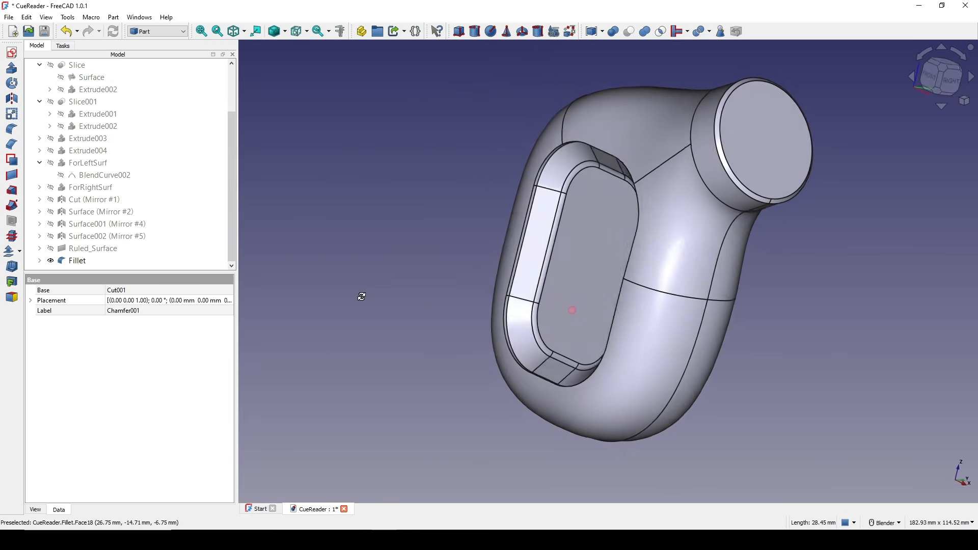